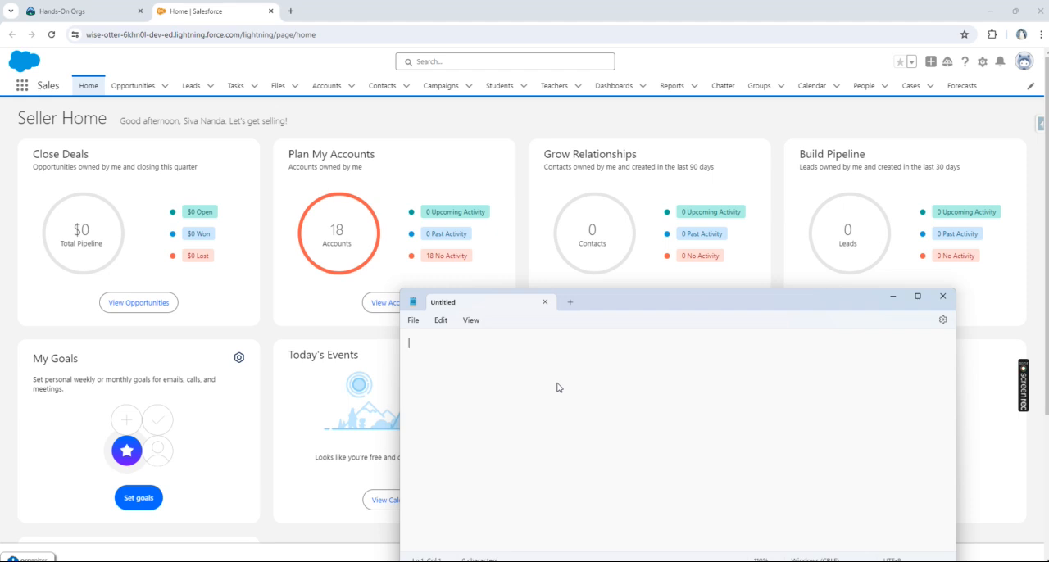
# Step: Write the note heading "Dynamic form --->" in the blank text document
pyautogui.write('Dynamic form --->')
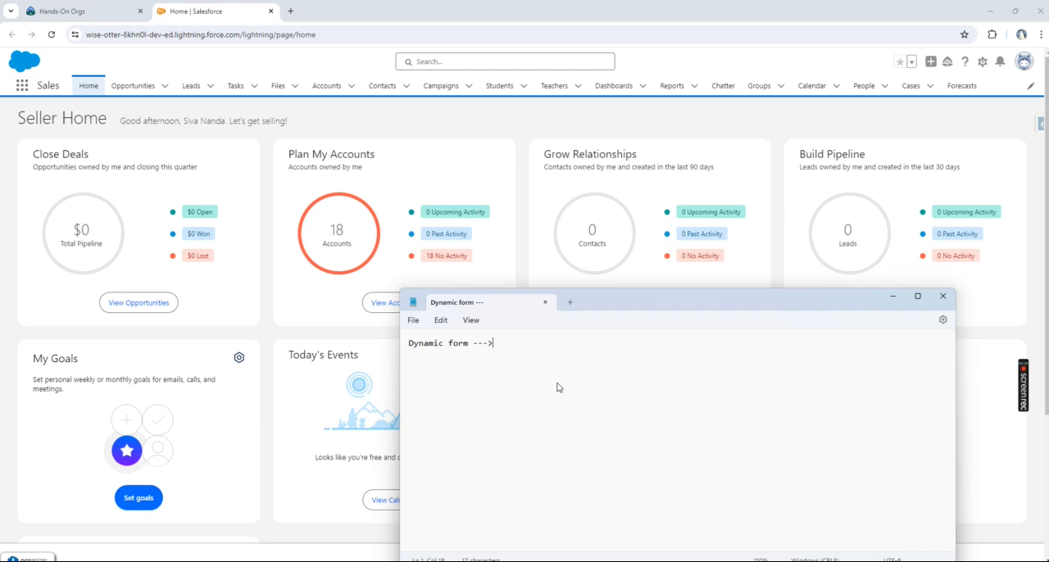
# Step: Go to Setup in Salesforce and open the Account object's page layouts in Object Manager
pyautogui.click(981, 62)
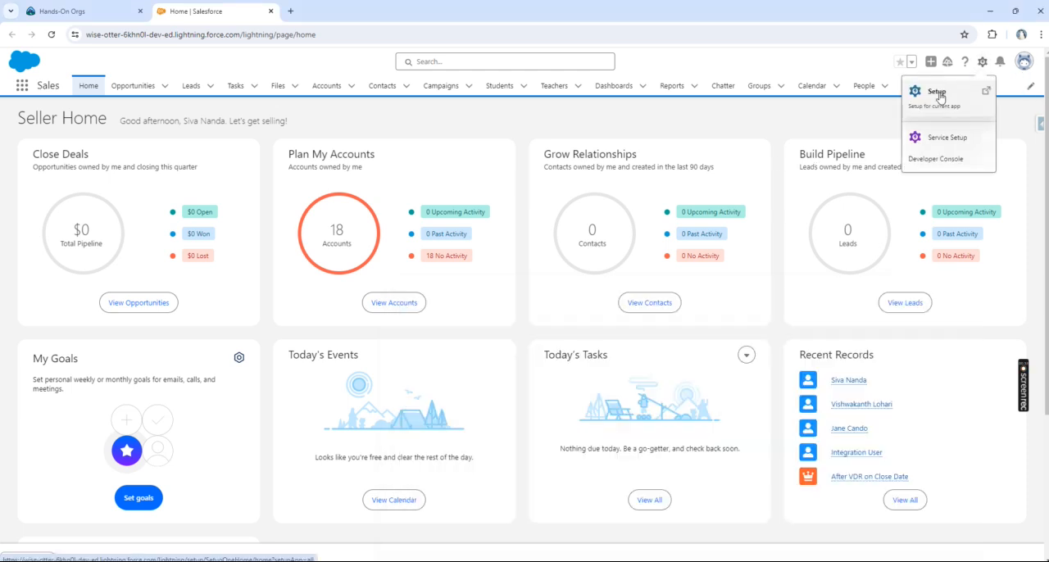
pyautogui.click(940, 98)
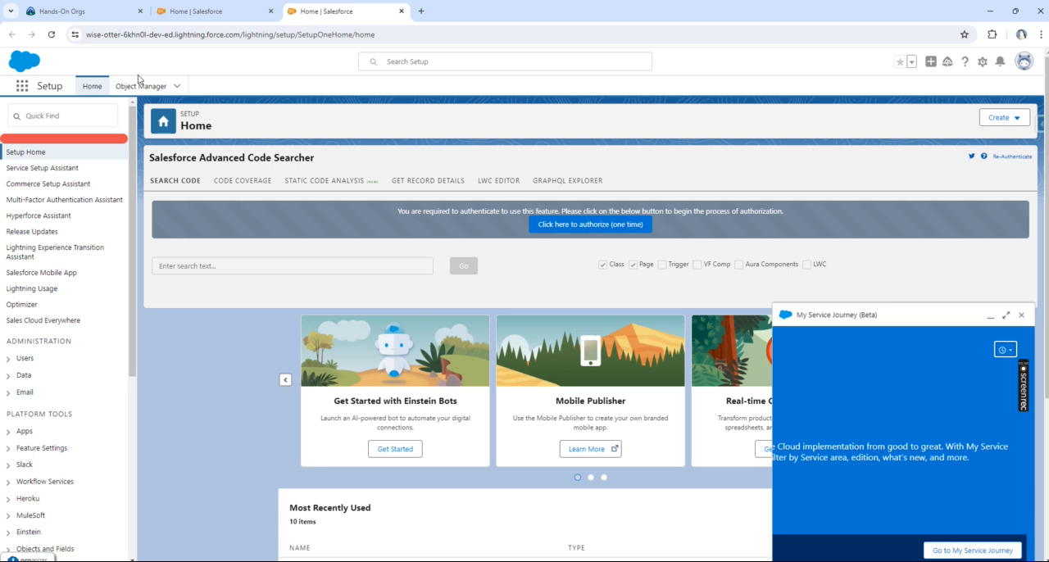
pyautogui.click(139, 88)
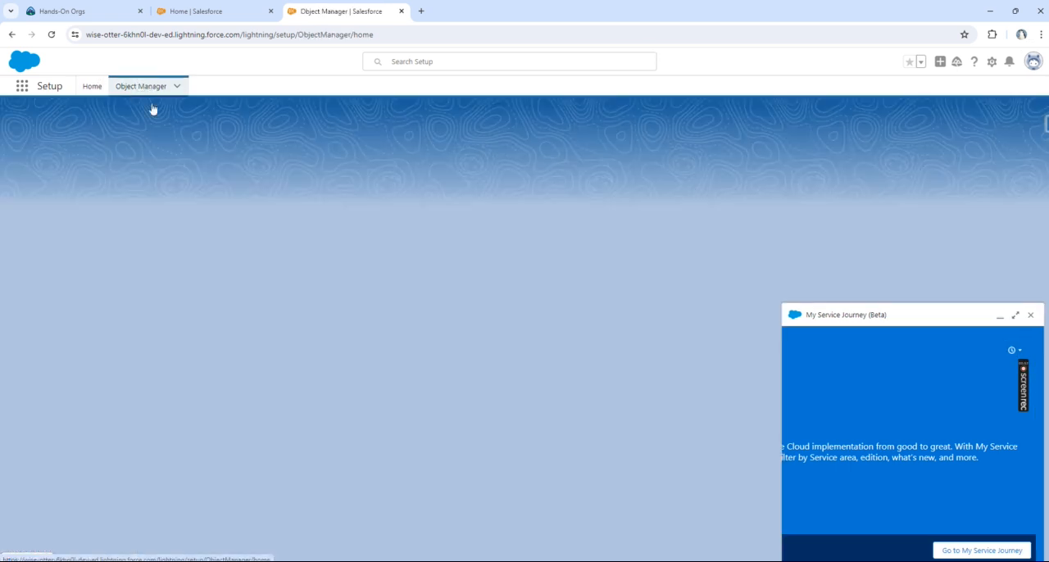
pyautogui.click(1030, 316)
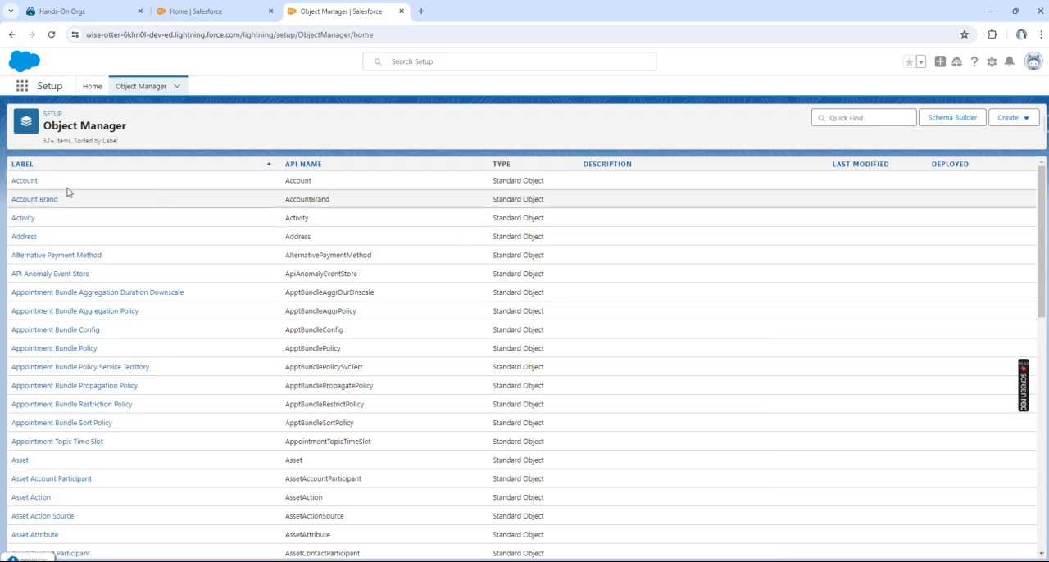
pyautogui.click(32, 180)
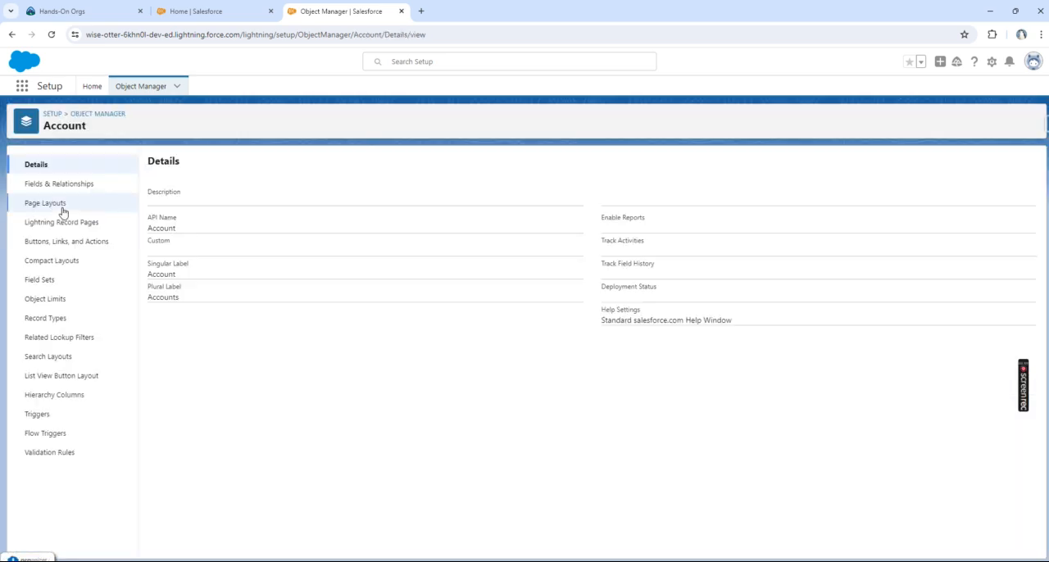
pyautogui.click(63, 206)
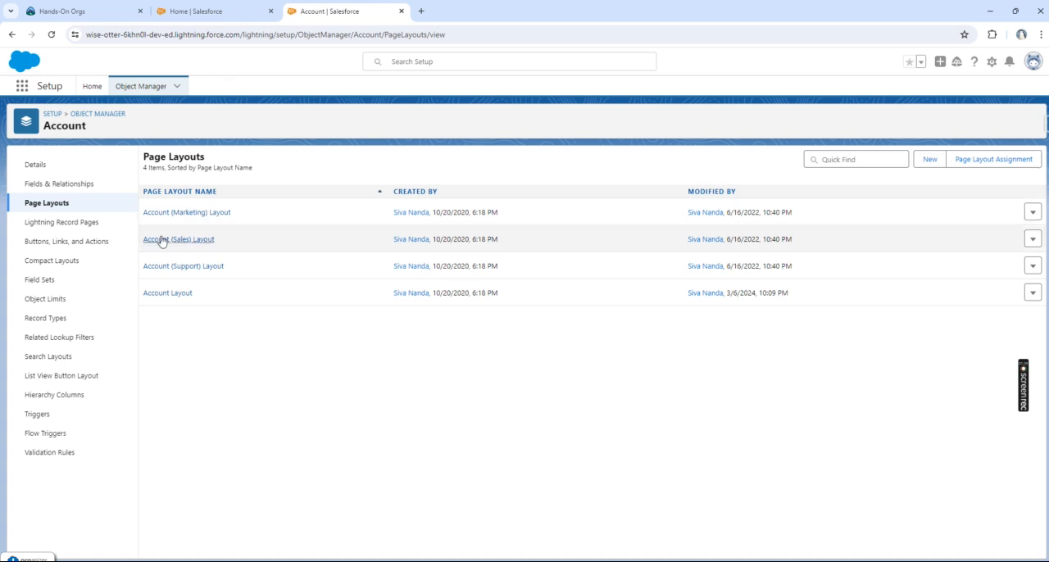
# Step: Examine which page layout is assigned to each profile for the Account object, including System Administrator
pyautogui.click(178, 296)
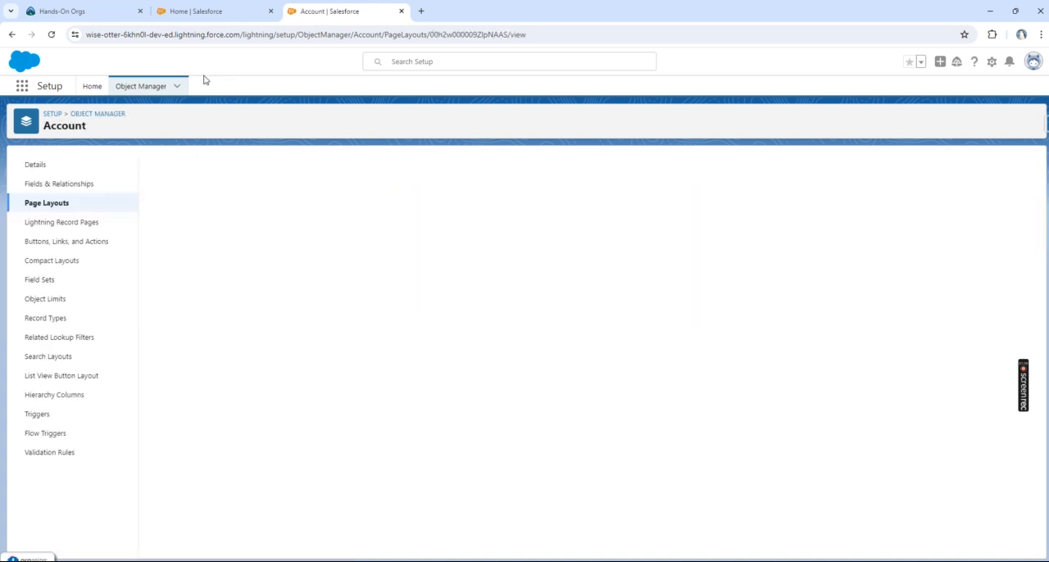
pyautogui.click(58, 204)
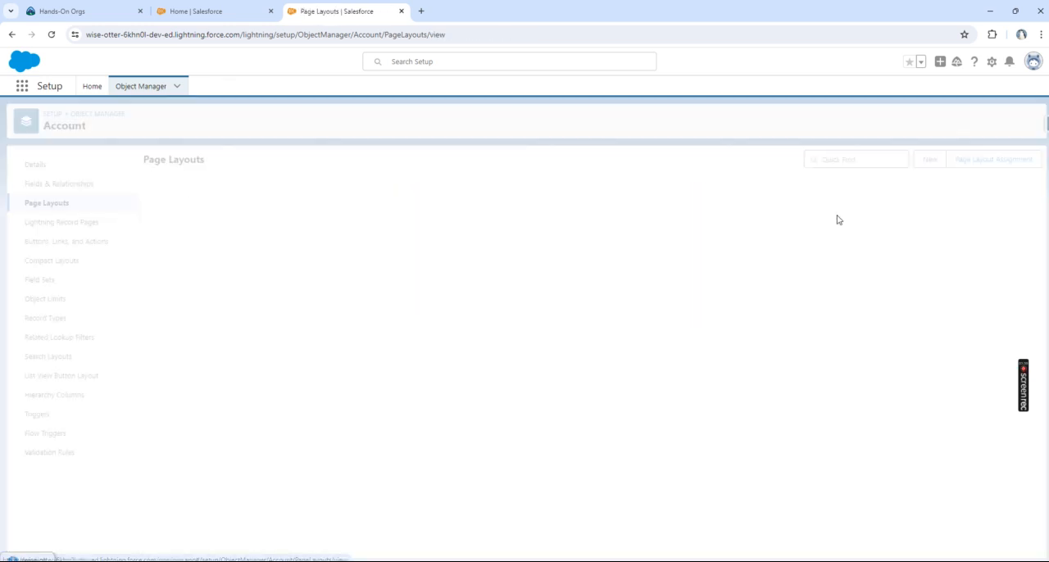
pyautogui.click(975, 159)
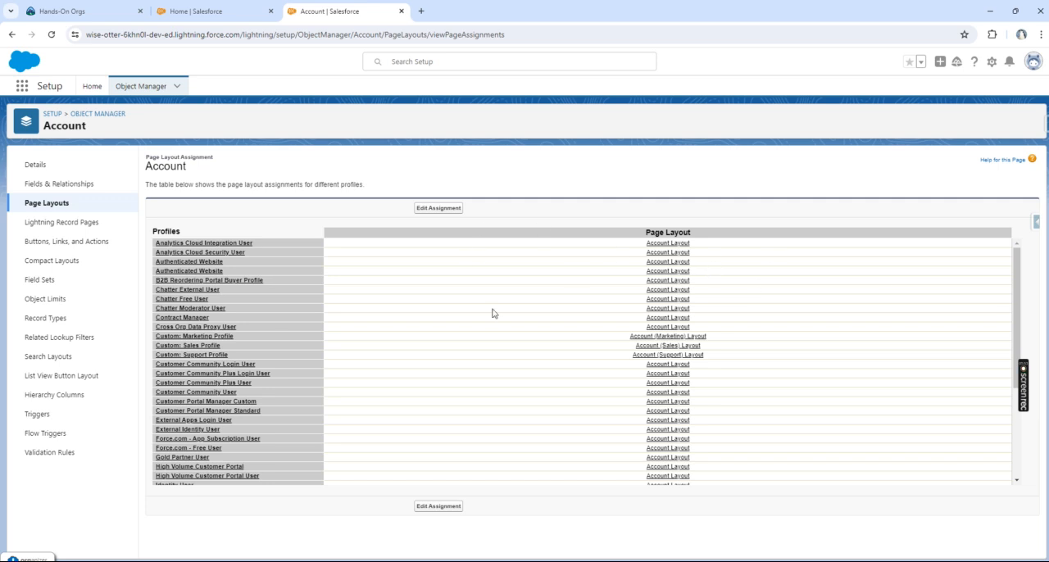
pyautogui.scroll(-3, 221, 385)
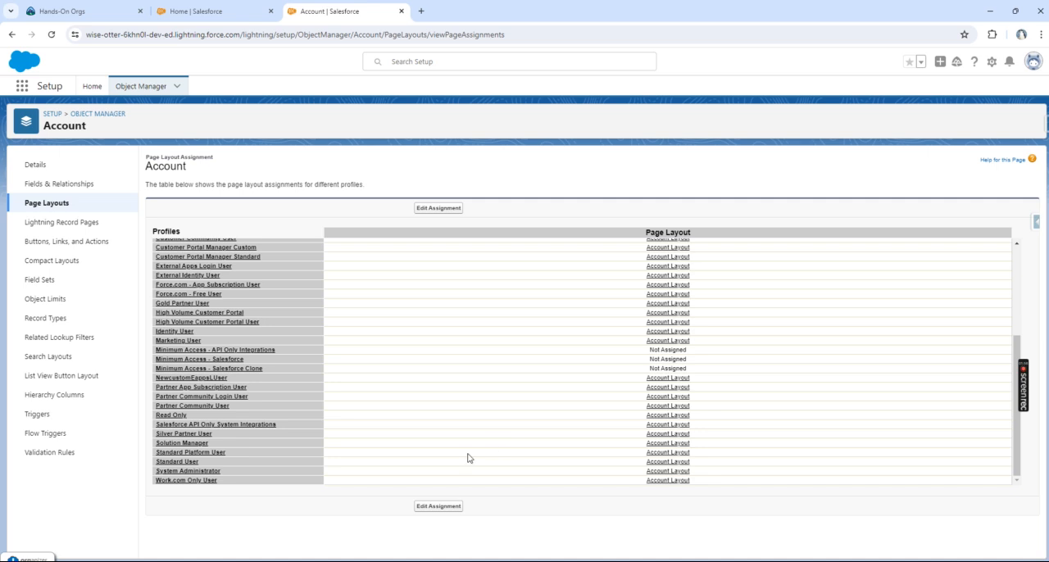
pyautogui.click(81, 204)
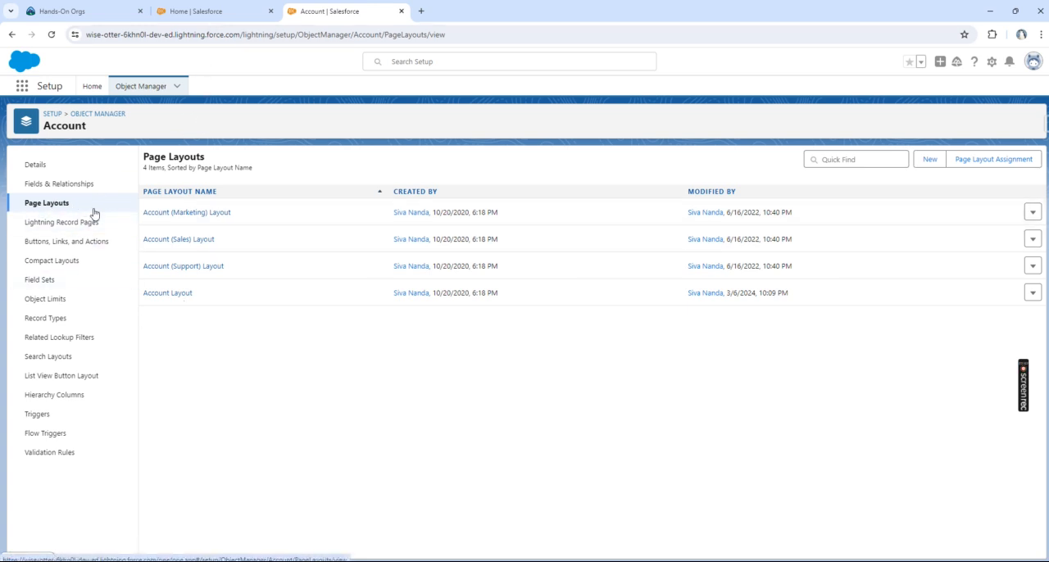
pyautogui.click(970, 164)
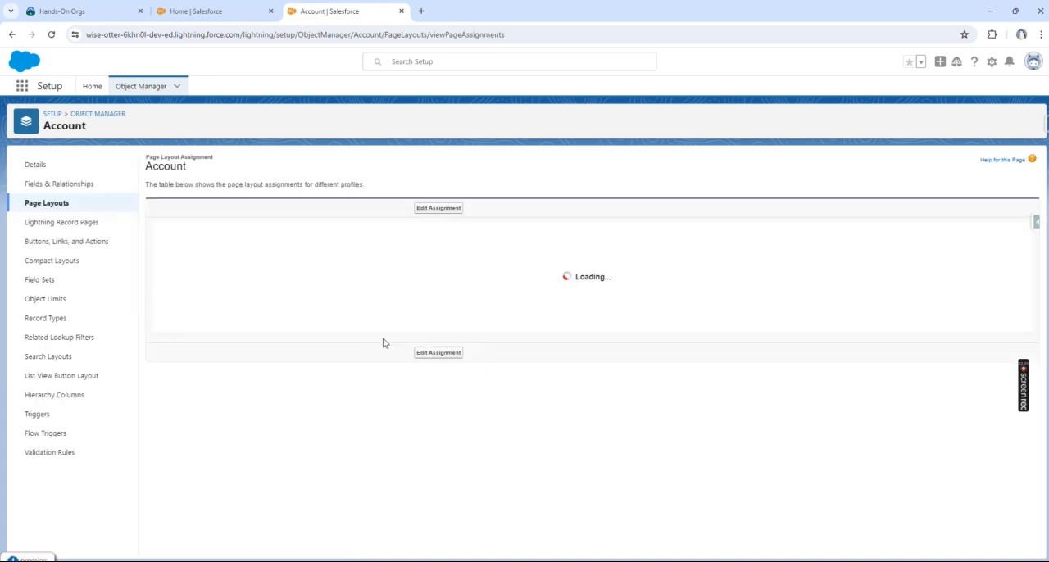
pyautogui.scroll(-5, 510, 363)
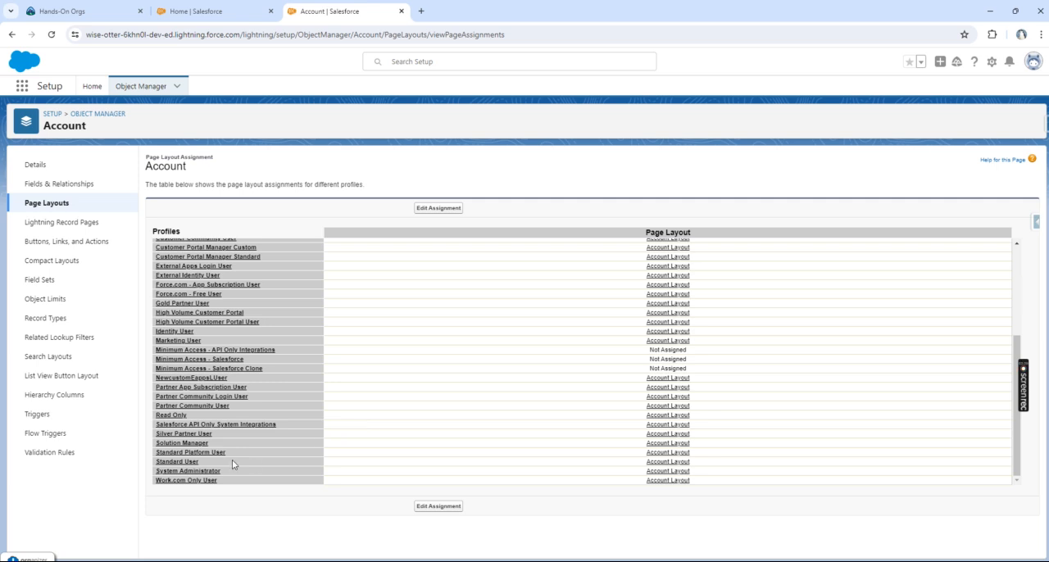
# Step: Open the page layout assigned to the System Administrator profile and review its sections and fields
pyautogui.click(667, 473)
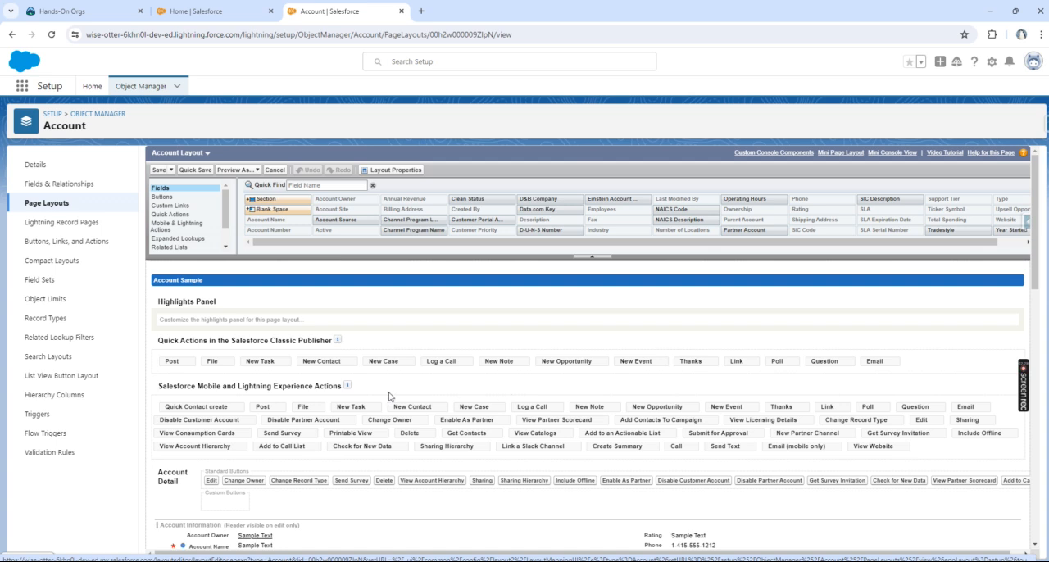
pyautogui.scroll(-3, 389, 396)
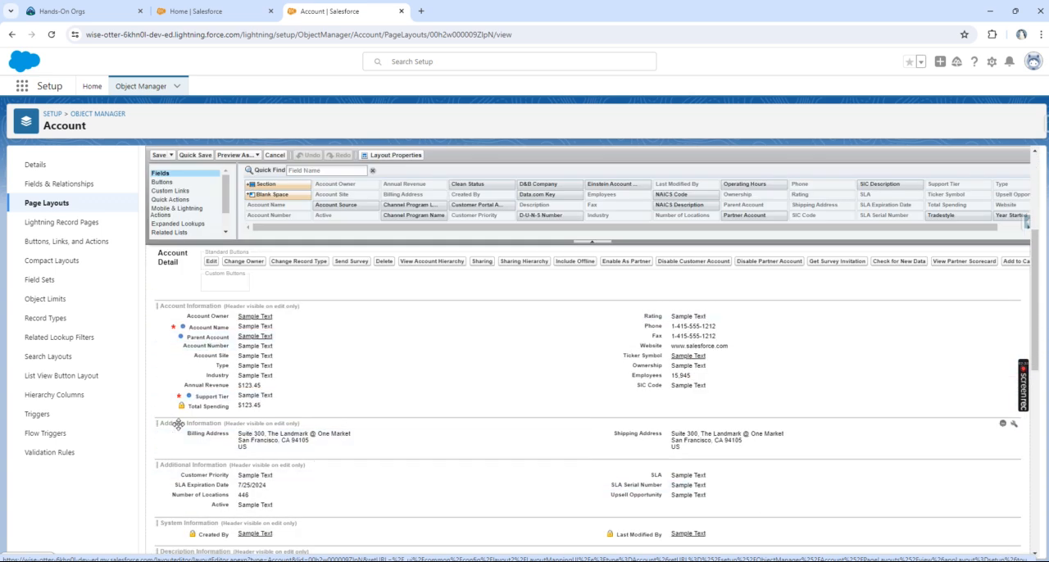
pyautogui.scroll(2, 224, 429)
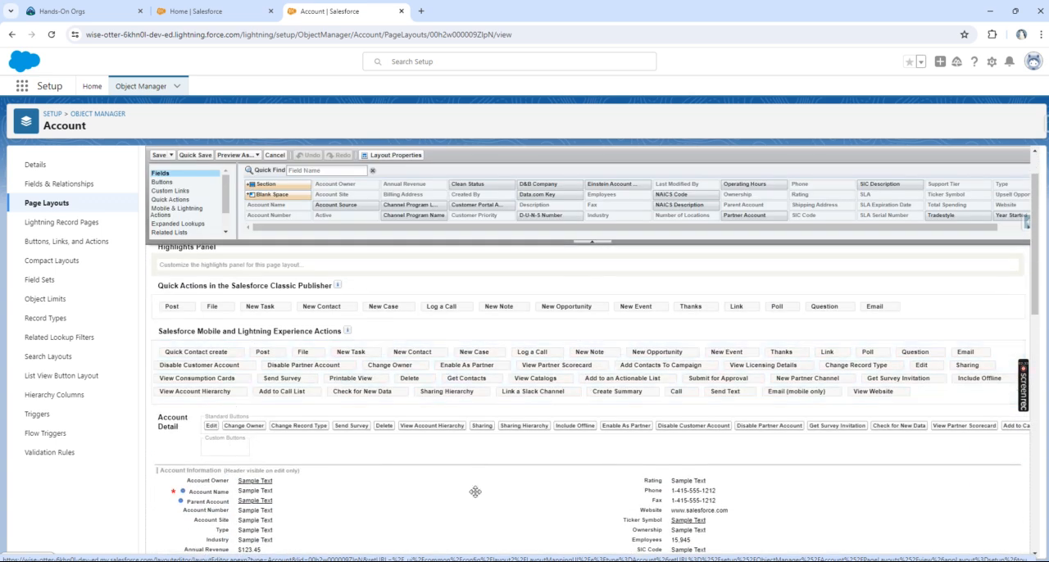
pyautogui.scroll(-4, 474, 492)
# Step: Open the details of the Burlington Textiles Weaving Plant Generator2 account record in the Sales app
pyautogui.click(250, 12)
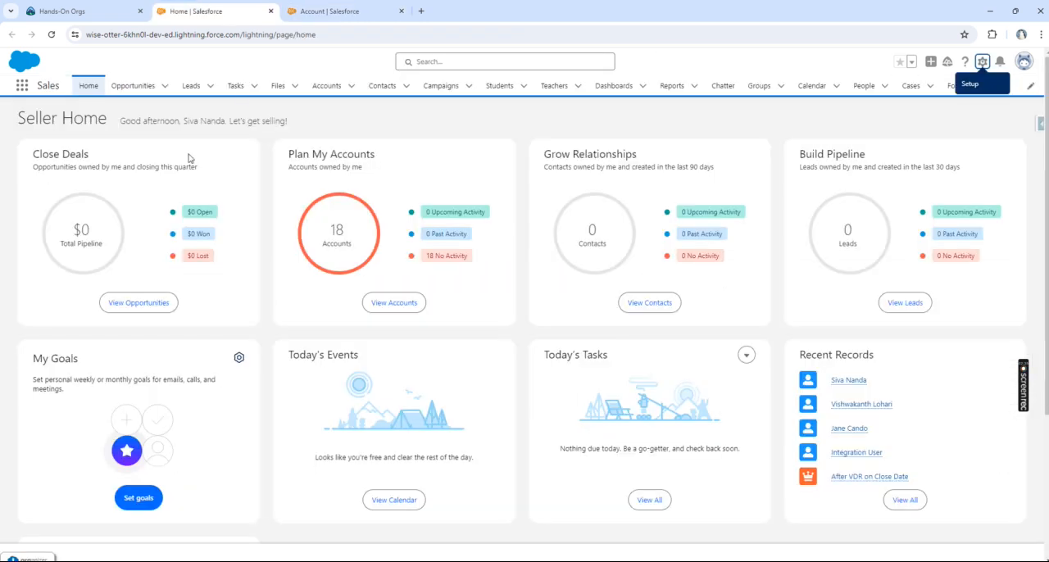
pyautogui.click(319, 85)
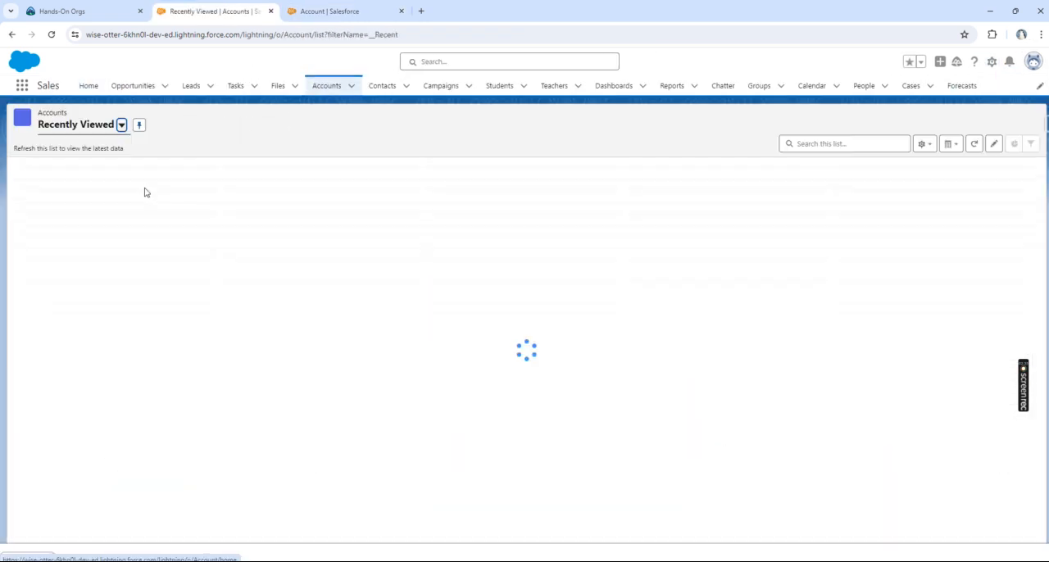
pyautogui.click(88, 189)
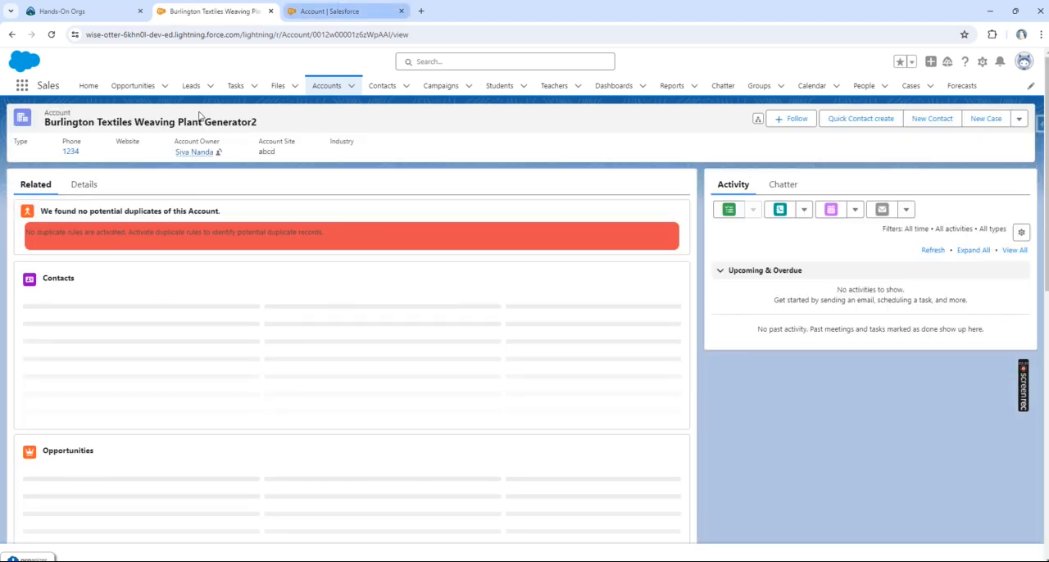
pyautogui.click(72, 187)
# Step: Compare the fields in the account record's details with the sections of the Account page layout
pyautogui.click(344, 12)
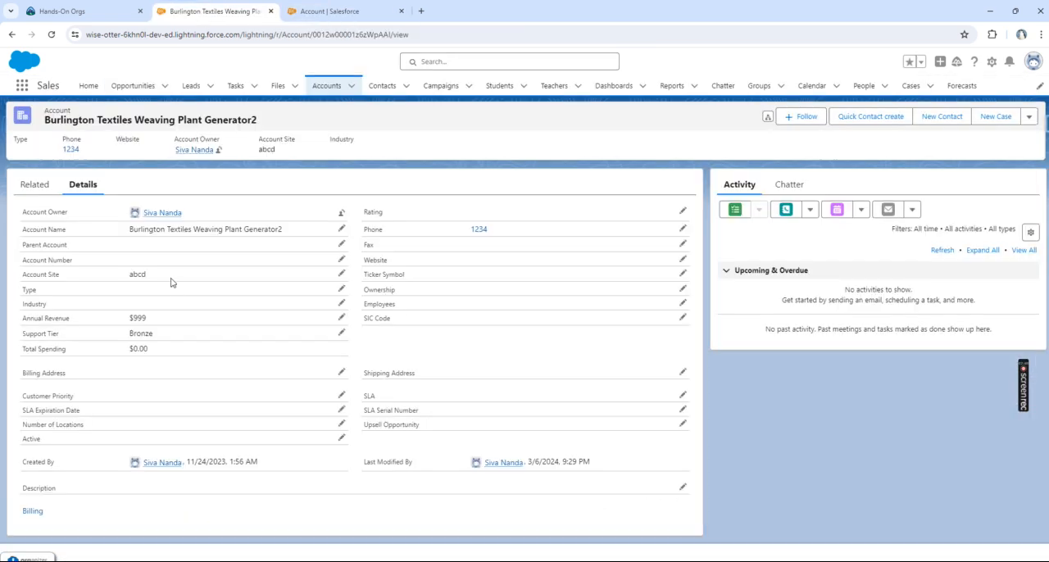
pyautogui.click(211, 12)
pyautogui.click(344, 11)
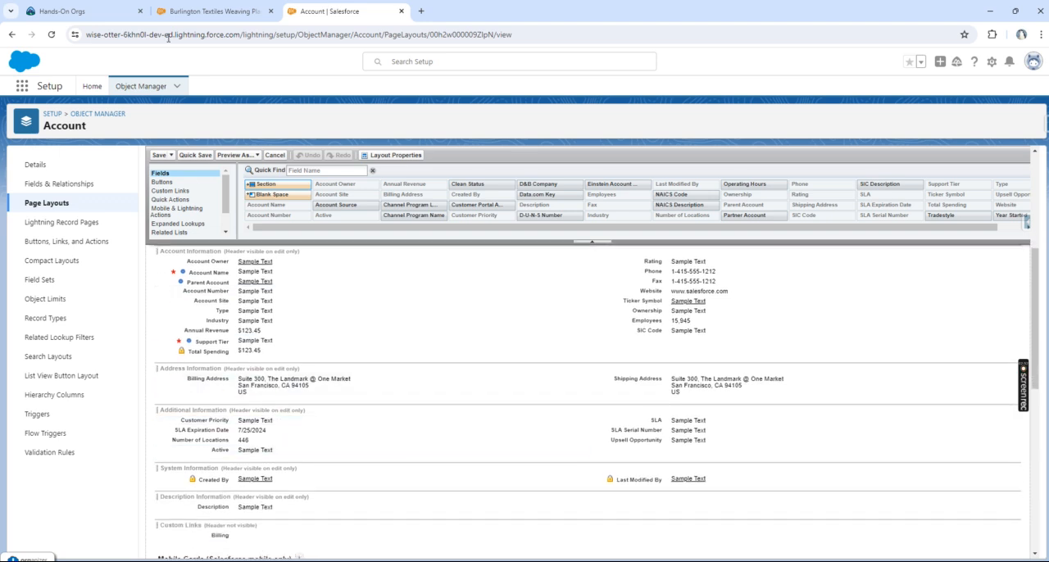
pyautogui.click(168, 10)
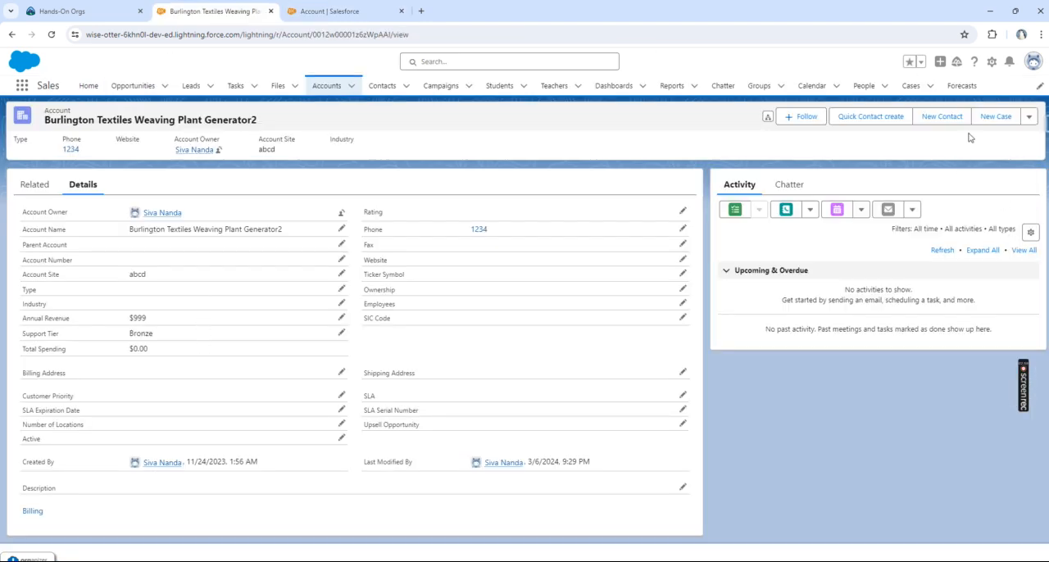
# Step: Open the account record's edit form and look through all of its fields
pyautogui.click(1029, 118)
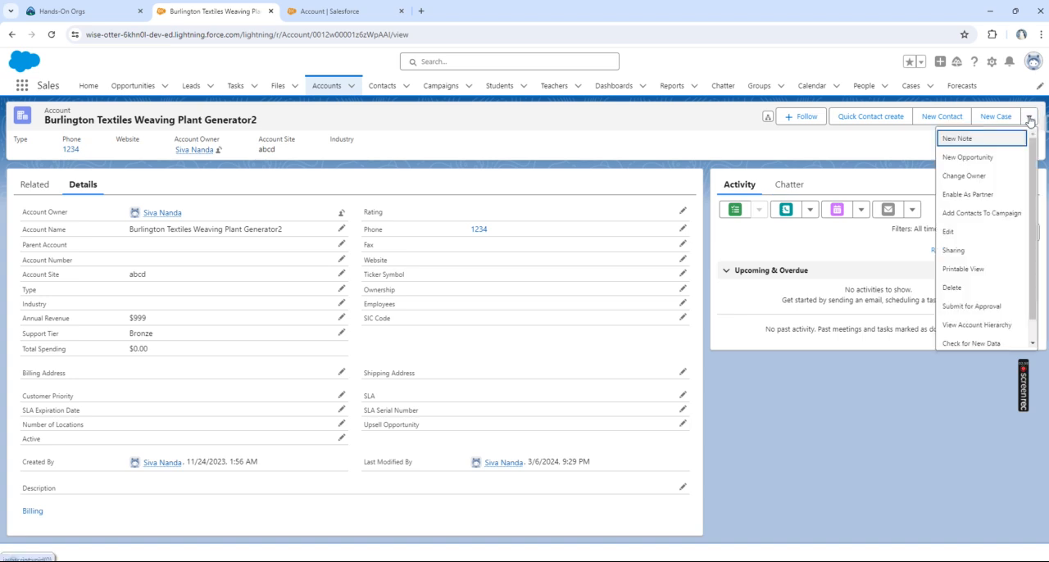
pyautogui.click(971, 235)
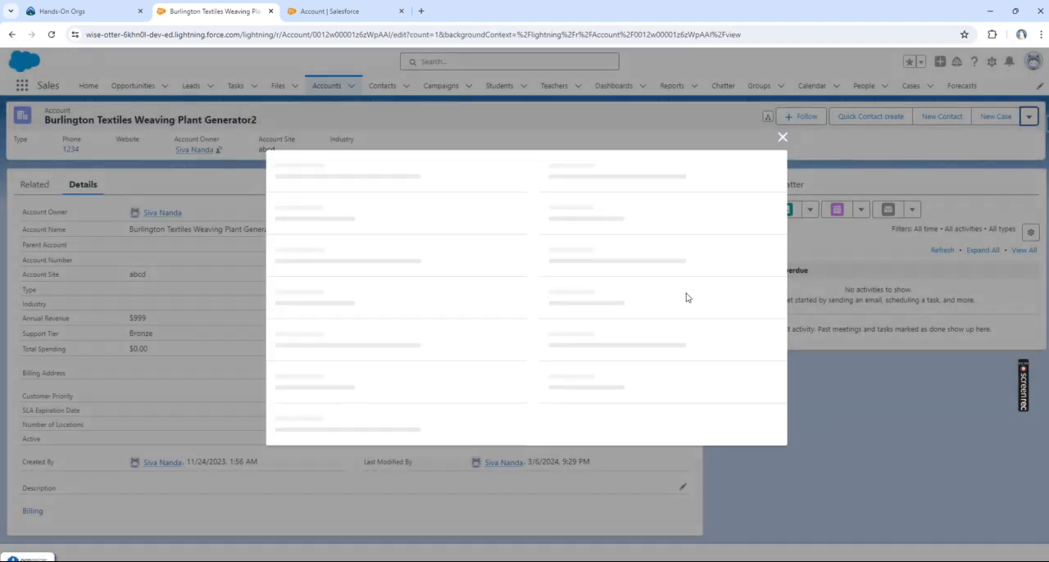
pyautogui.scroll(-5, 496, 307)
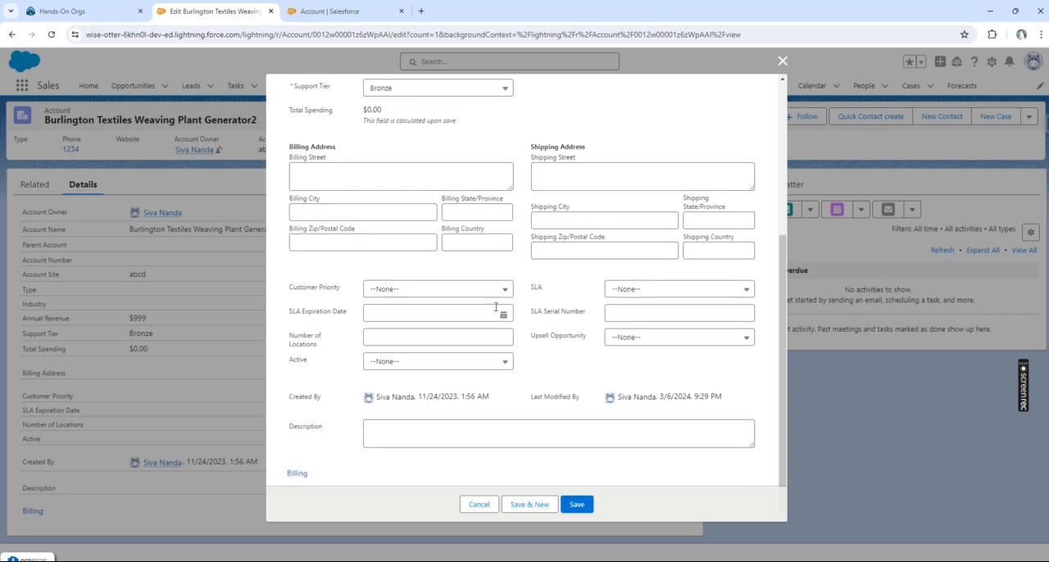
pyautogui.scroll(5, 495, 307)
pyautogui.scroll(-3, 496, 311)
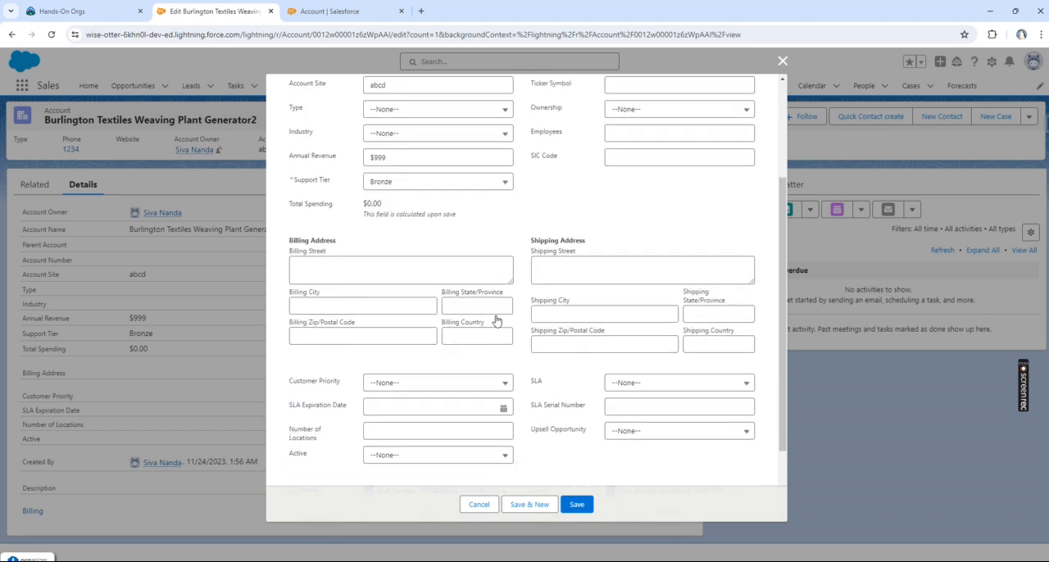
pyautogui.scroll(-2, 496, 320)
# Step: Compare the edit form's fields with the Account page layout, and close the form without saving
pyautogui.click(332, 11)
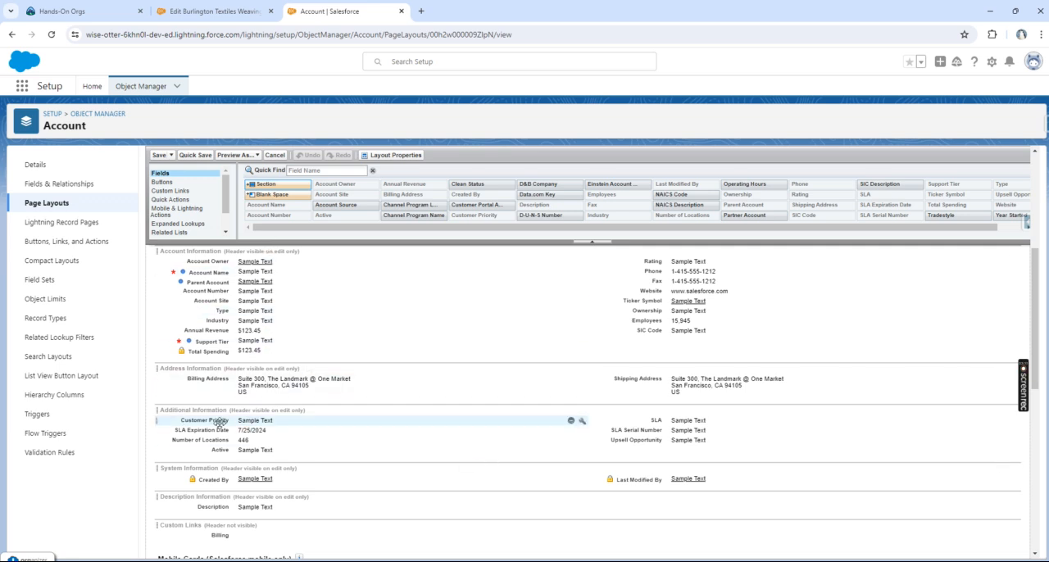
pyautogui.click(213, 12)
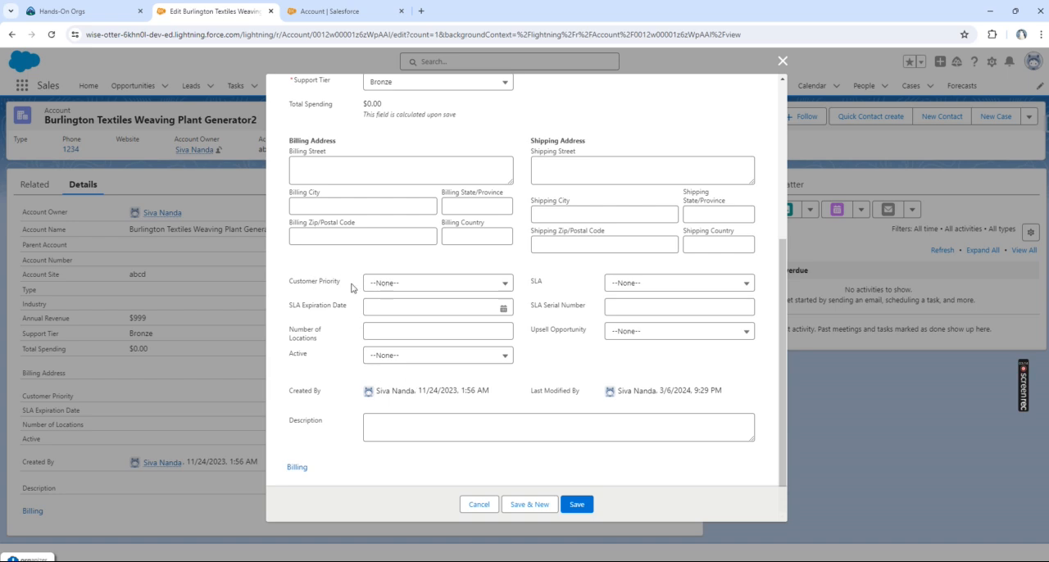
pyautogui.click(336, 17)
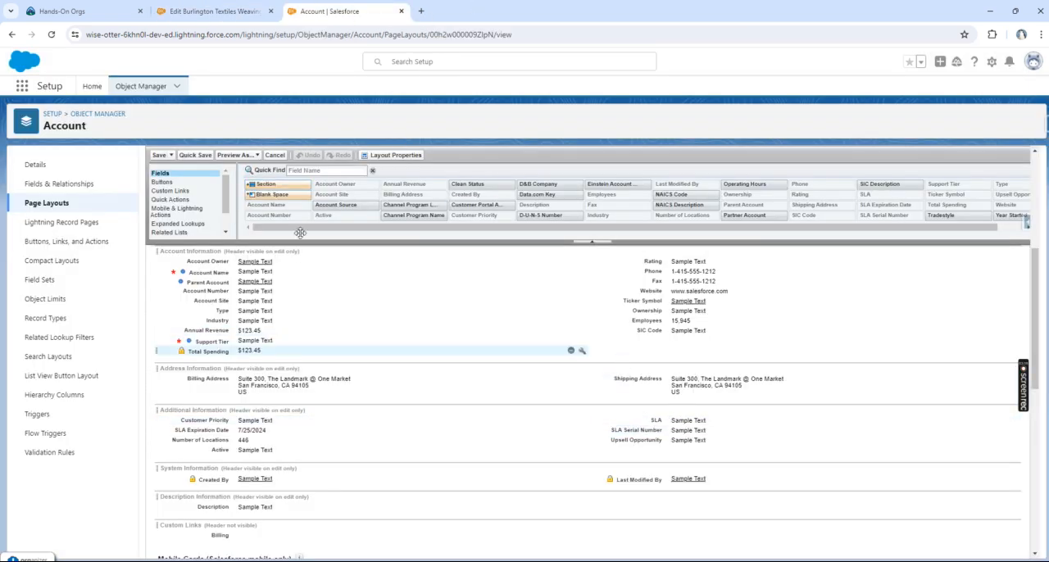
pyautogui.click(238, 16)
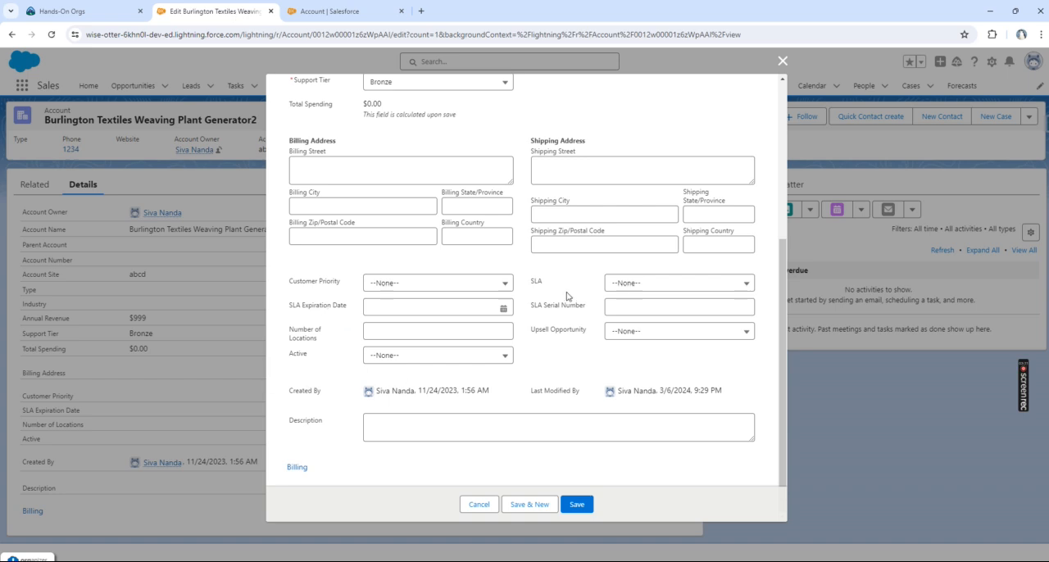
pyautogui.click(783, 62)
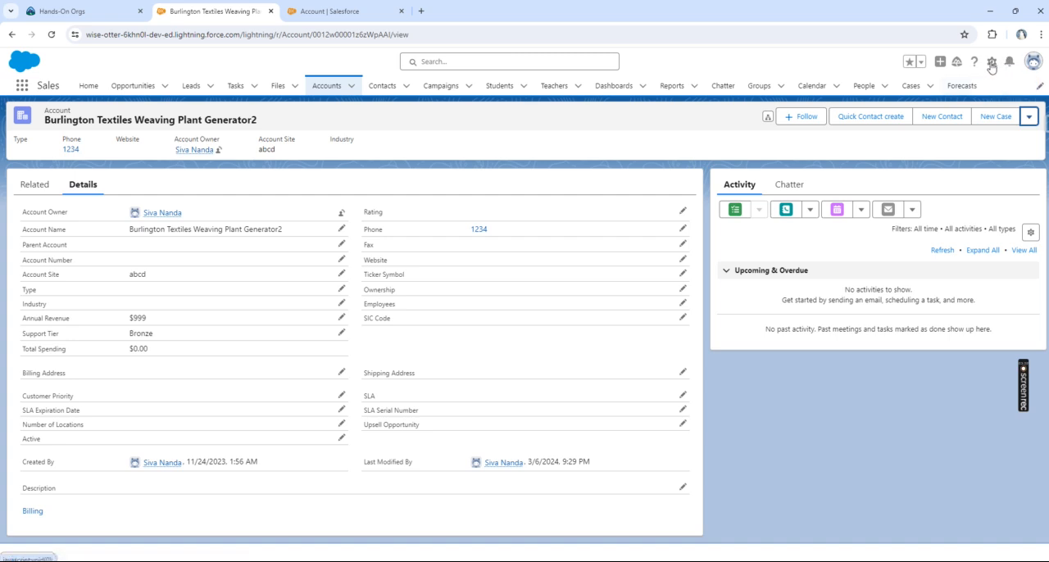
# Step: Open the account's record page for editing in Lightning App Builder
pyautogui.click(991, 65)
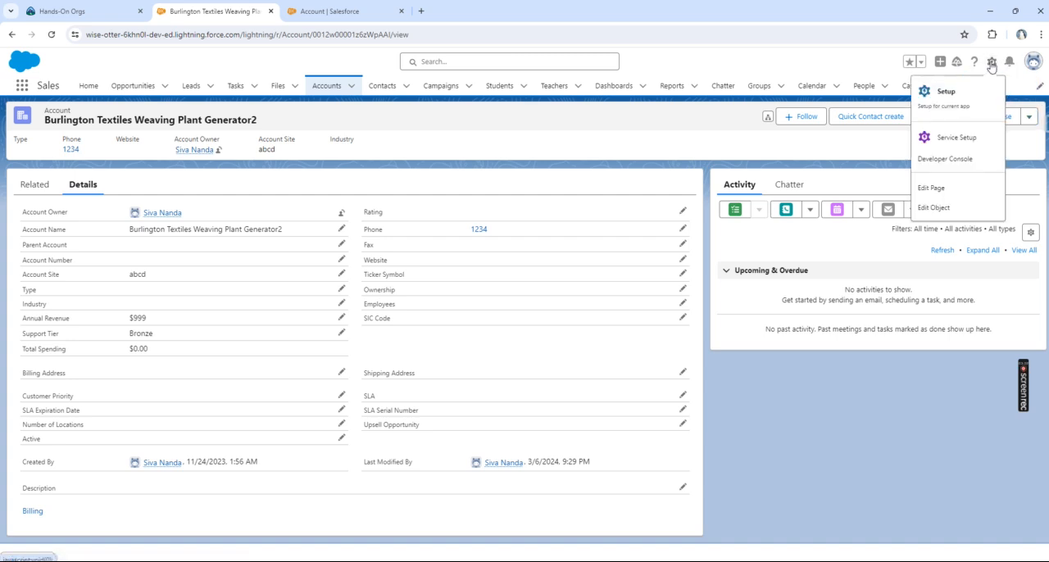
pyautogui.click(953, 190)
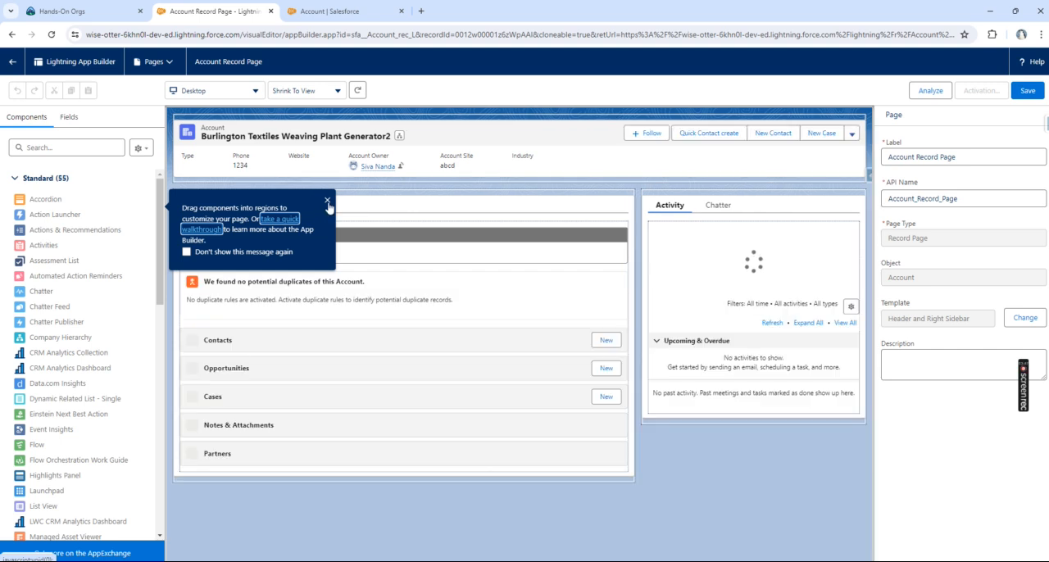
# Step: Dismiss the walkthrough tip and inspect the page's tabs component and Highlights Panel properties
pyautogui.click(328, 204)
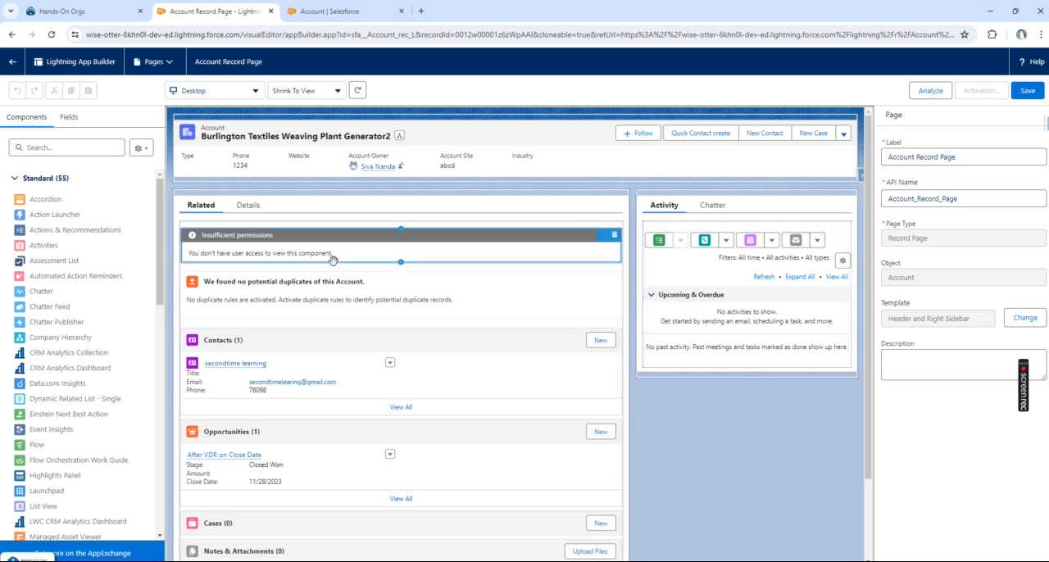
pyautogui.click(378, 211)
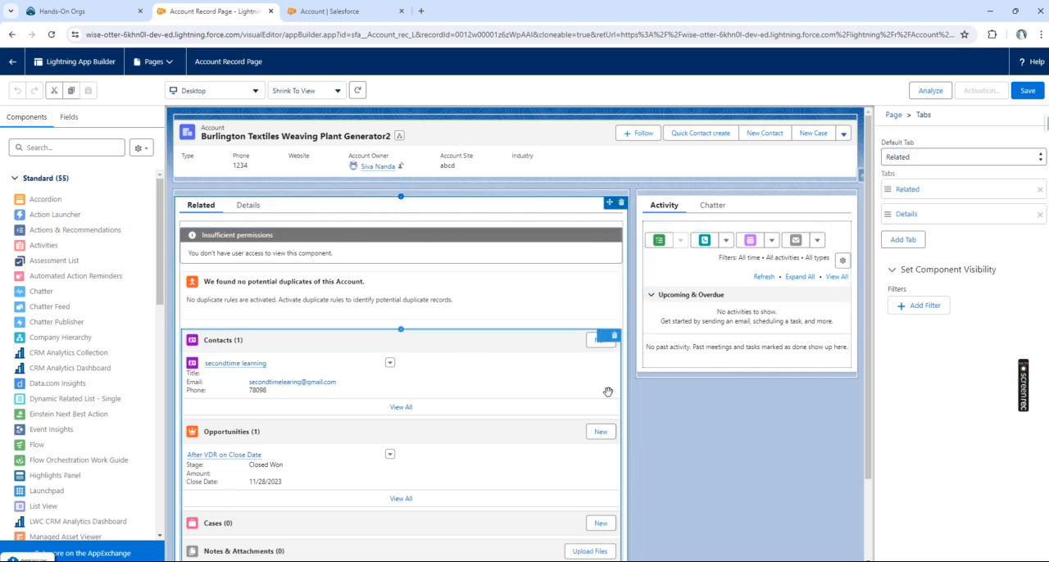
pyautogui.click(775, 451)
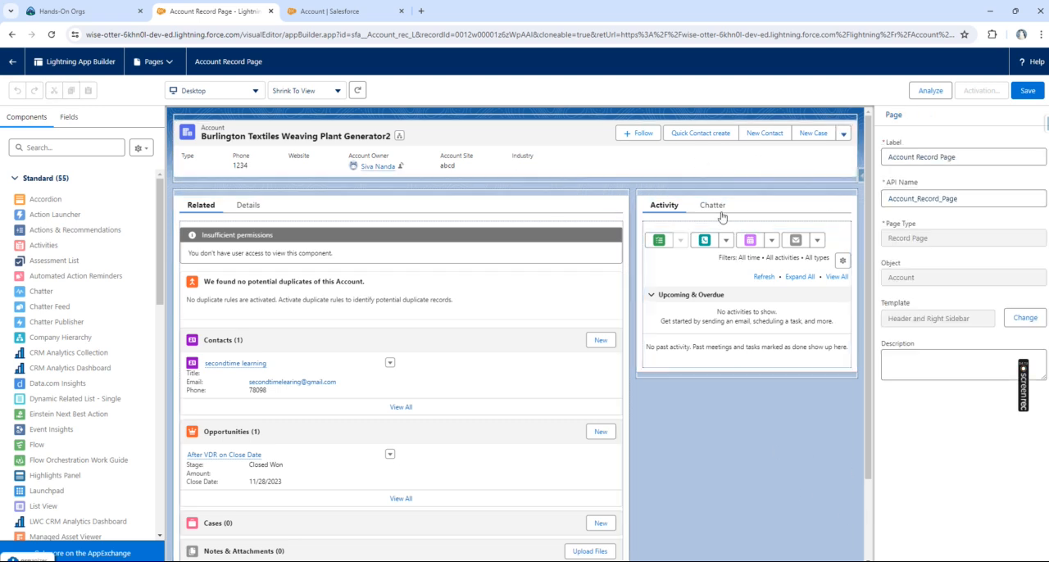
pyautogui.click(554, 208)
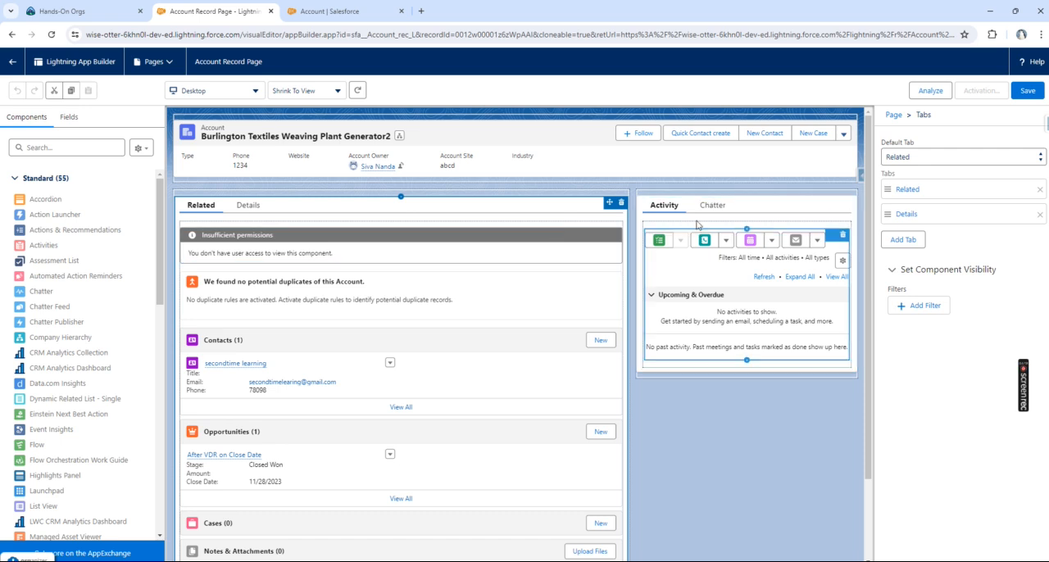
pyautogui.click(634, 151)
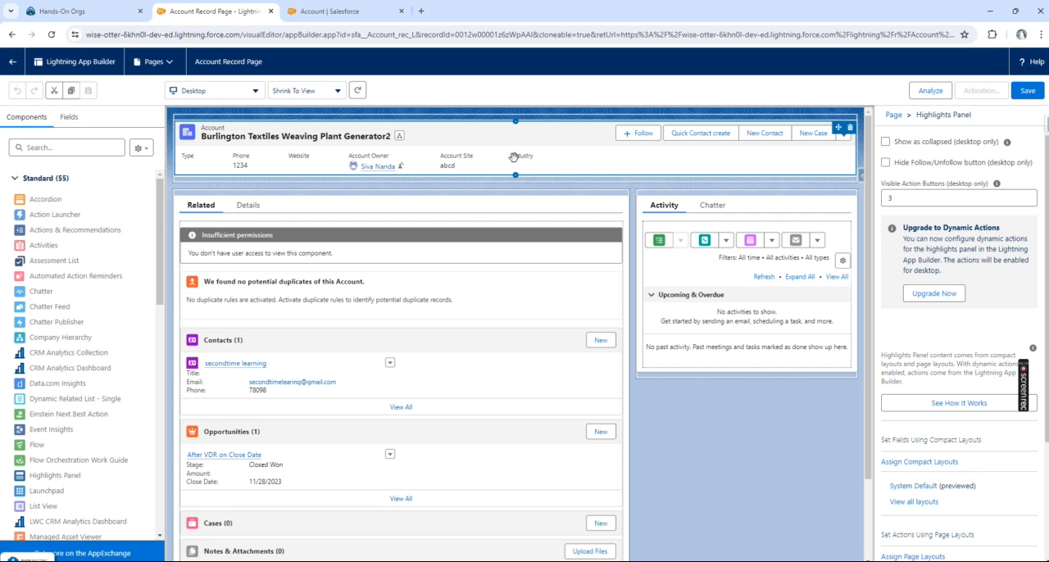
pyautogui.click(737, 215)
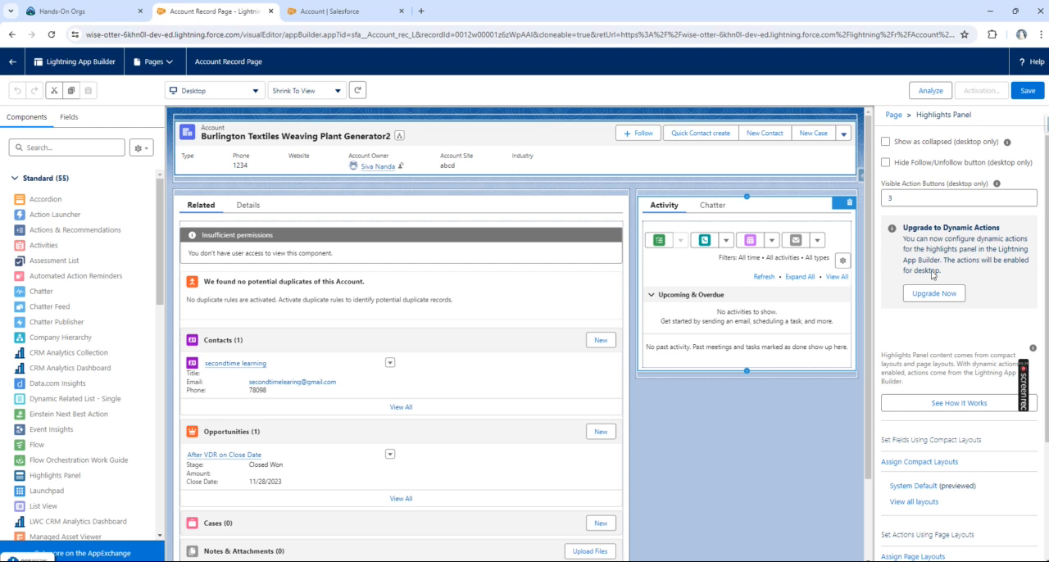
pyautogui.click(761, 314)
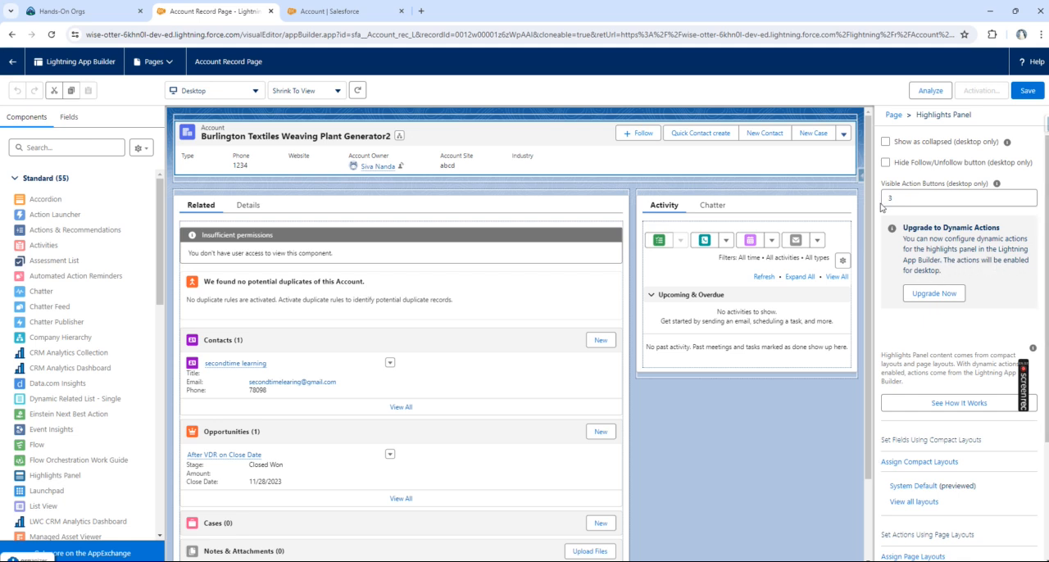
# Step: Open the Account object's Buttons, Links, and Actions in Setup and start a new action
pyautogui.click(338, 11)
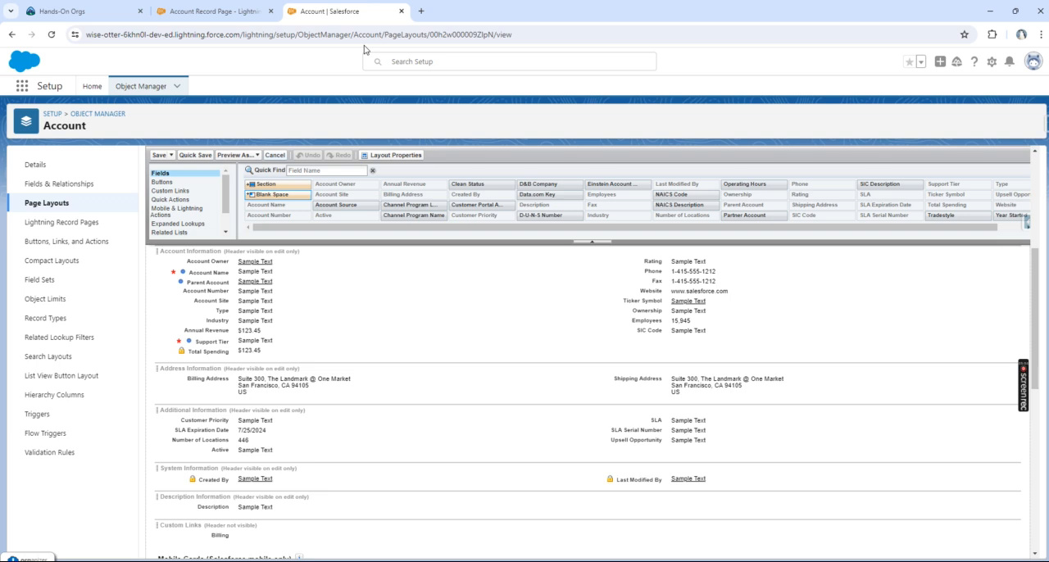
pyautogui.click(65, 243)
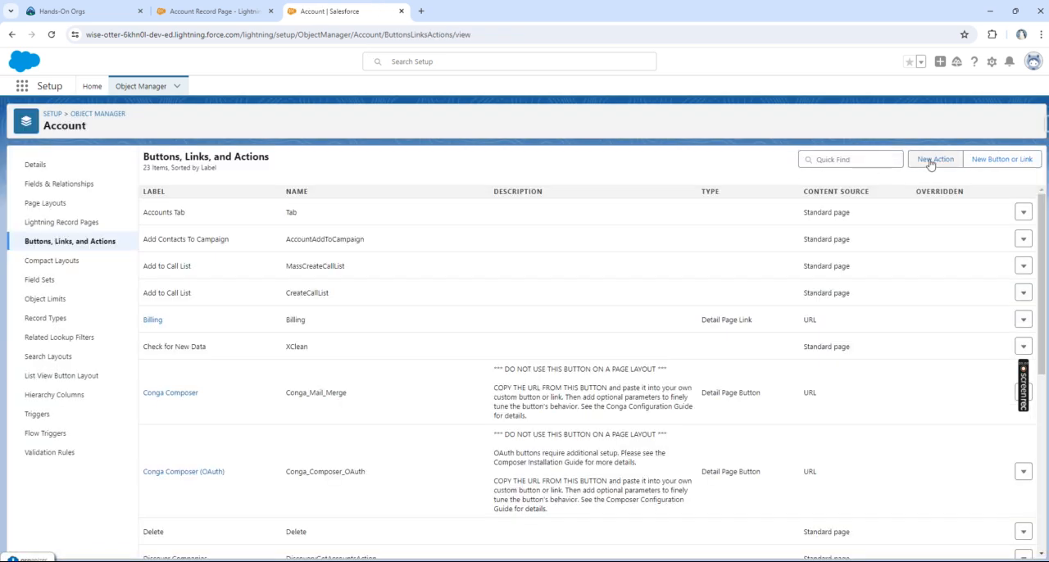
pyautogui.click(930, 163)
pyautogui.click(206, 16)
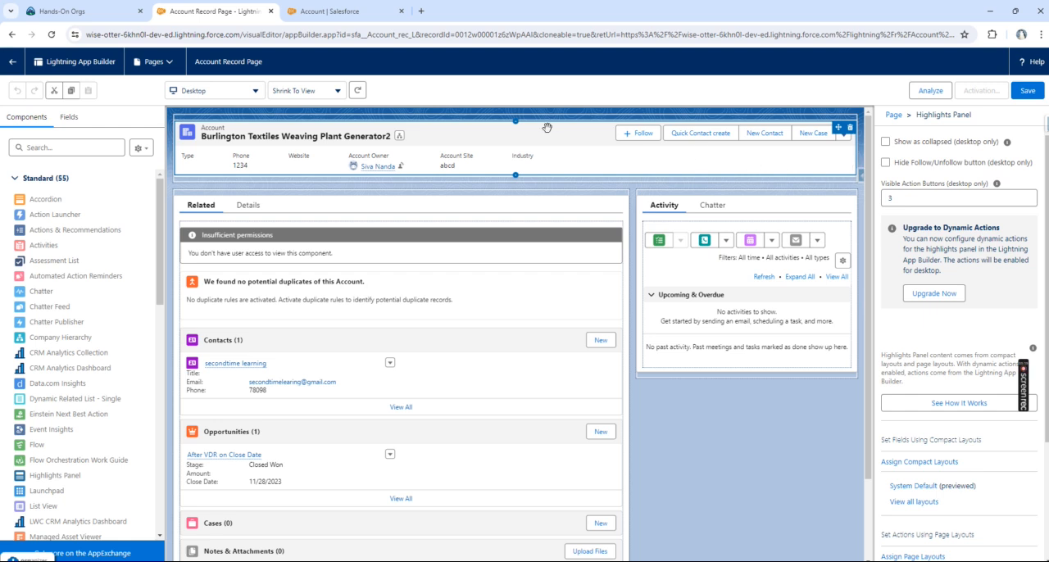
pyautogui.click(330, 13)
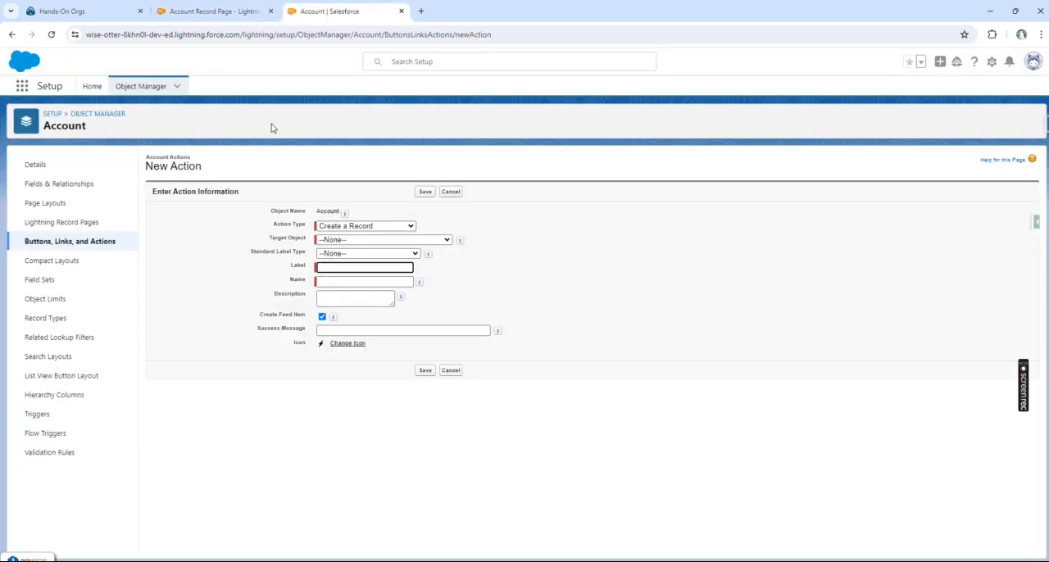
pyautogui.click(46, 240)
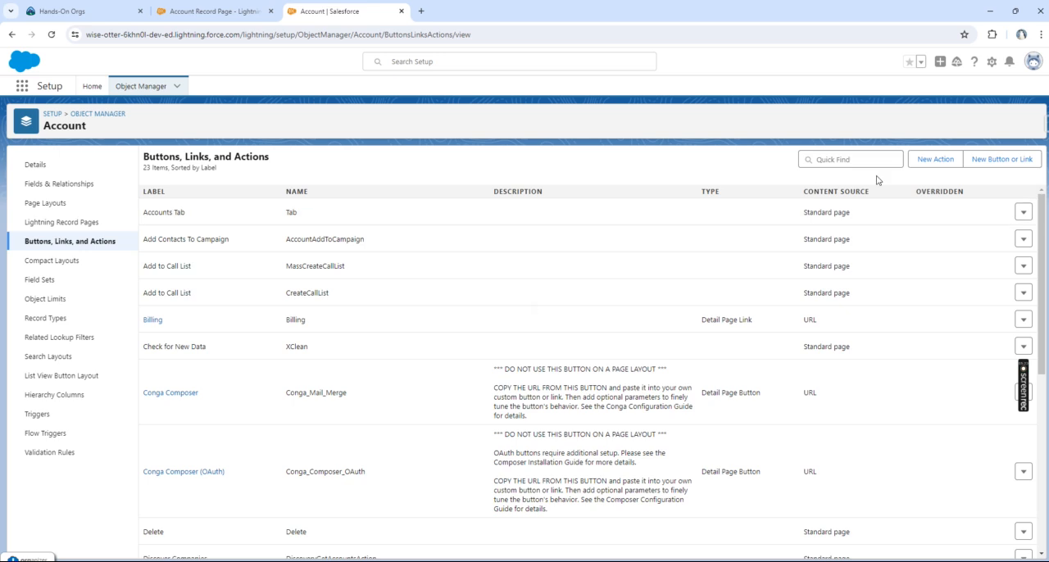
pyautogui.click(926, 160)
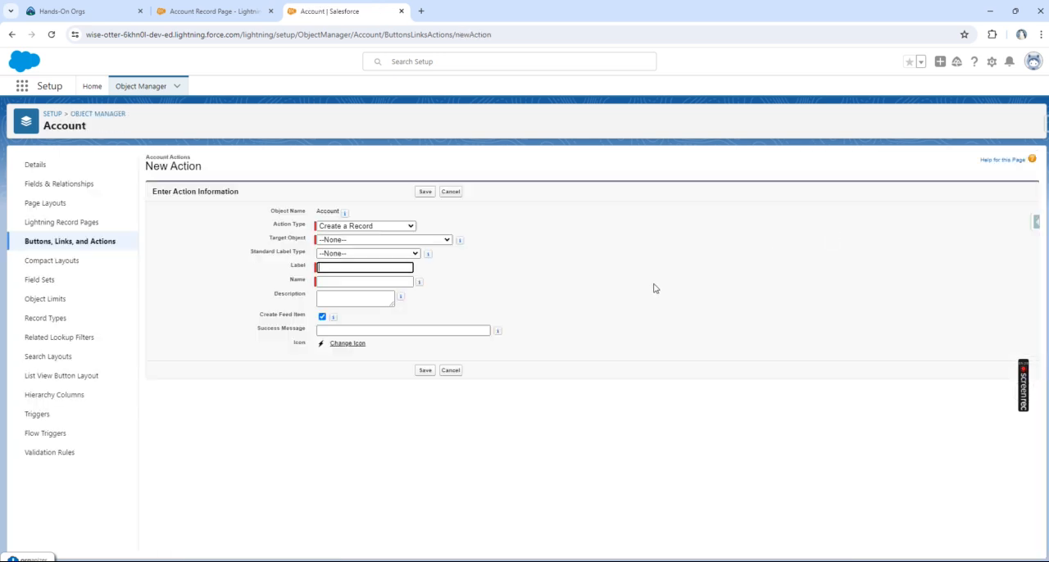
# Step: Set the new Account action's type to Create a Record and its target object to Contract
pyautogui.click(362, 230)
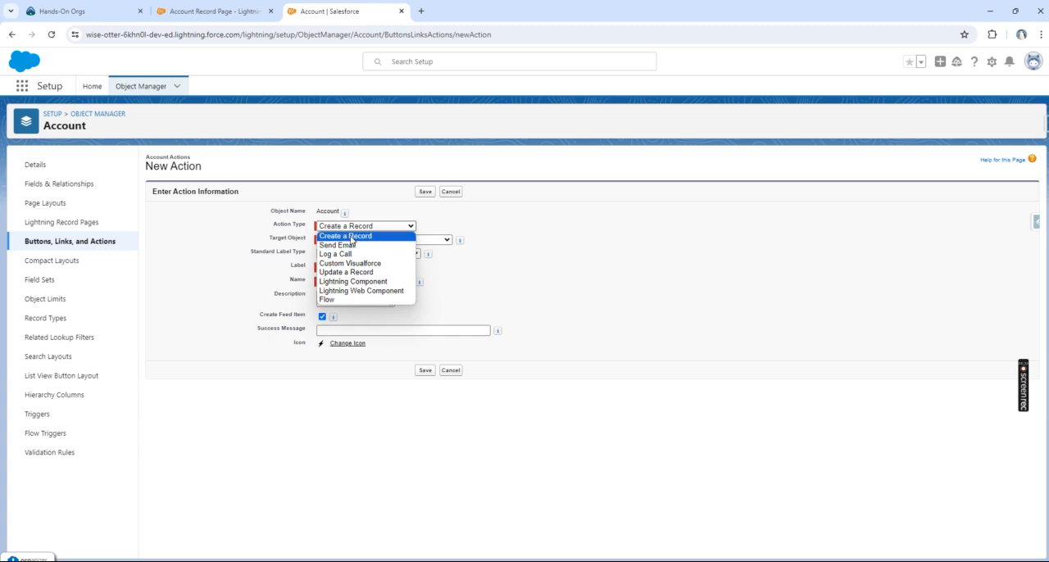
pyautogui.click(351, 236)
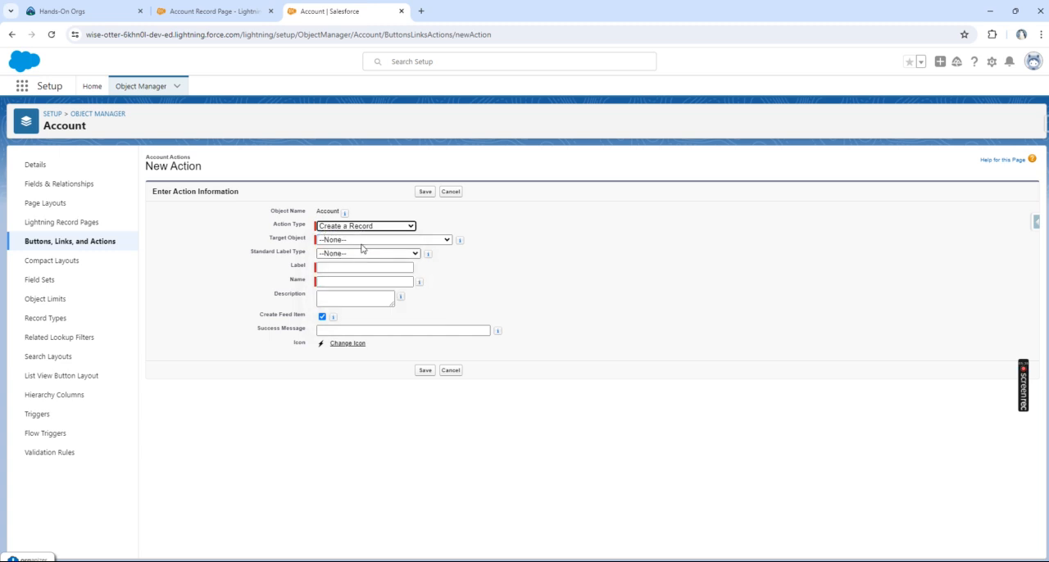
pyautogui.click(362, 241)
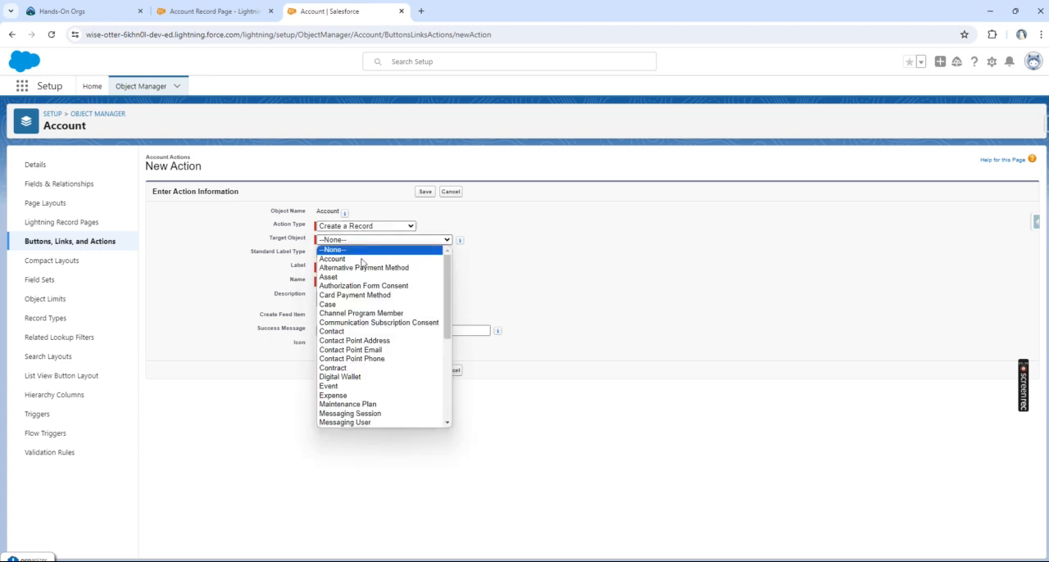
pyautogui.click(372, 368)
pyautogui.click(350, 267)
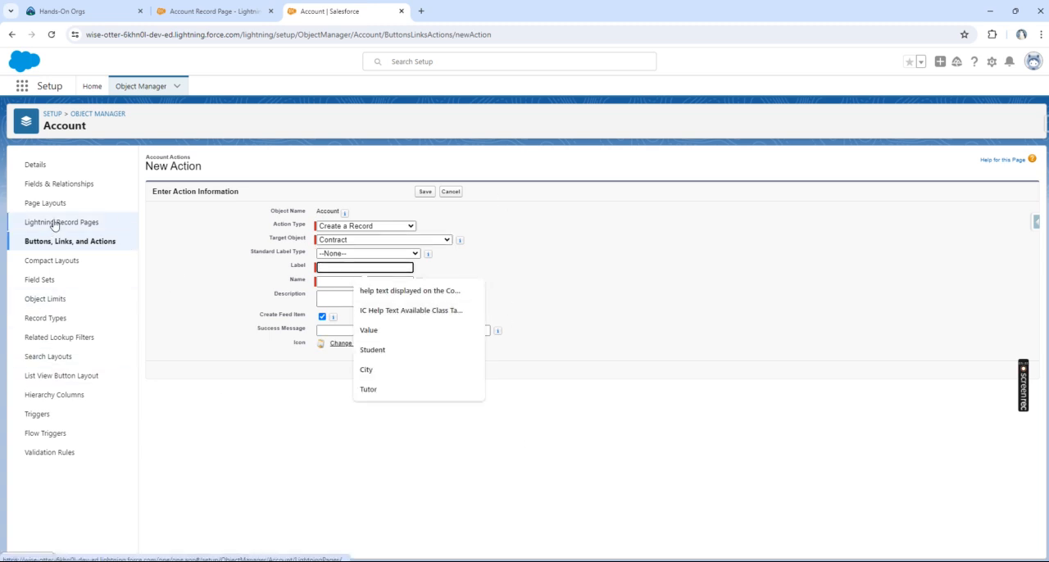
# Step: In Lightning App Builder, try 4, 5 and 6 visible action buttons on the Highlights Panel, and restore the value to 3
pyautogui.click(217, 12)
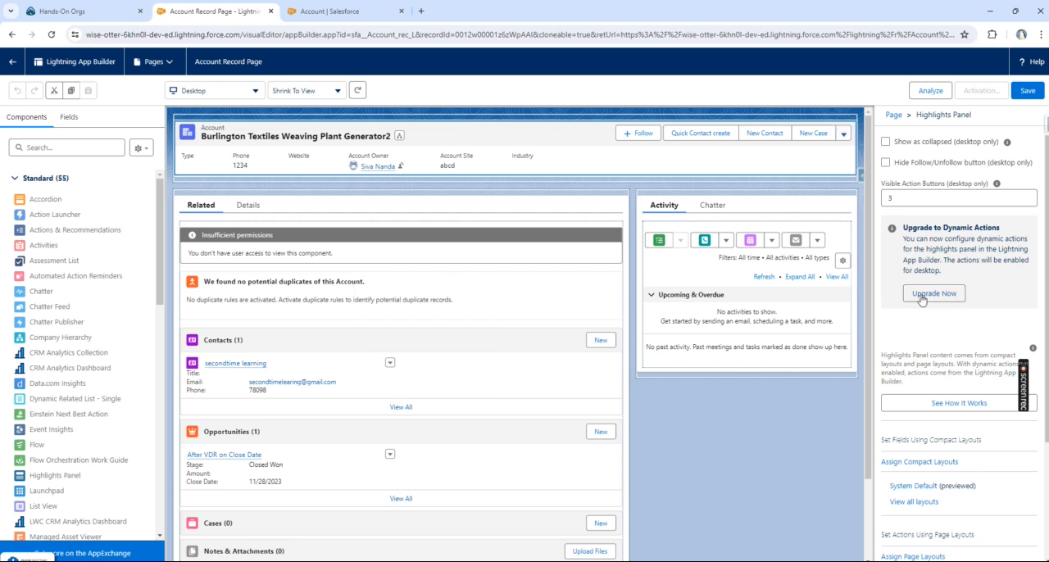
pyautogui.click(923, 196)
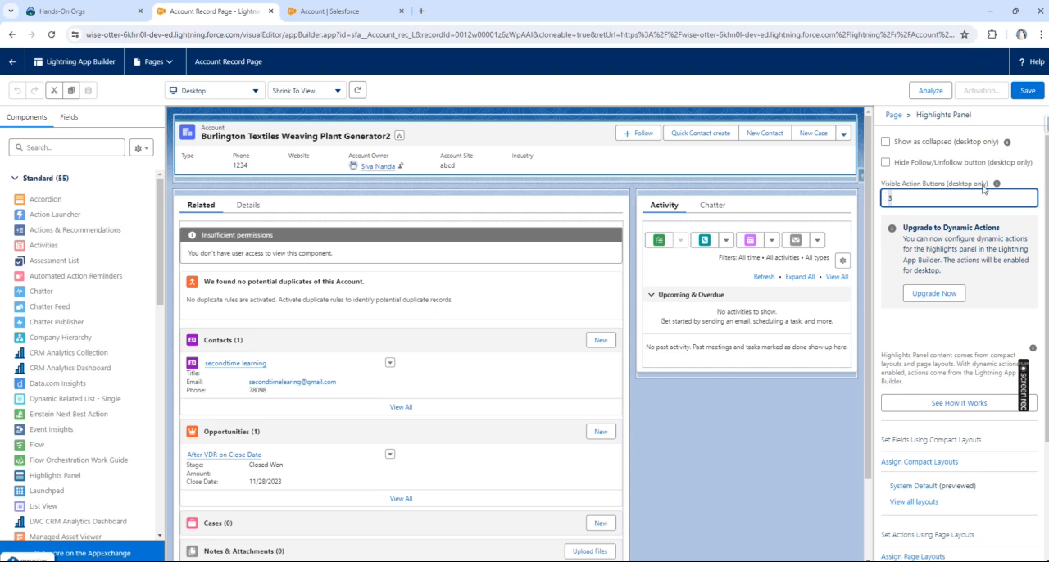
pyautogui.moveTo(997, 189)
pyautogui.press('Tab')
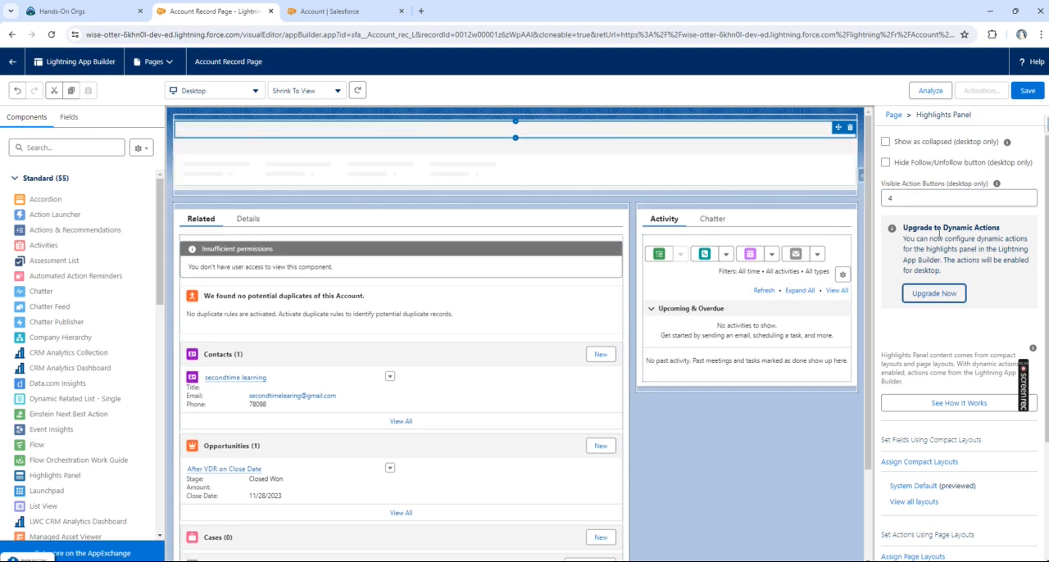
pyautogui.click(943, 202)
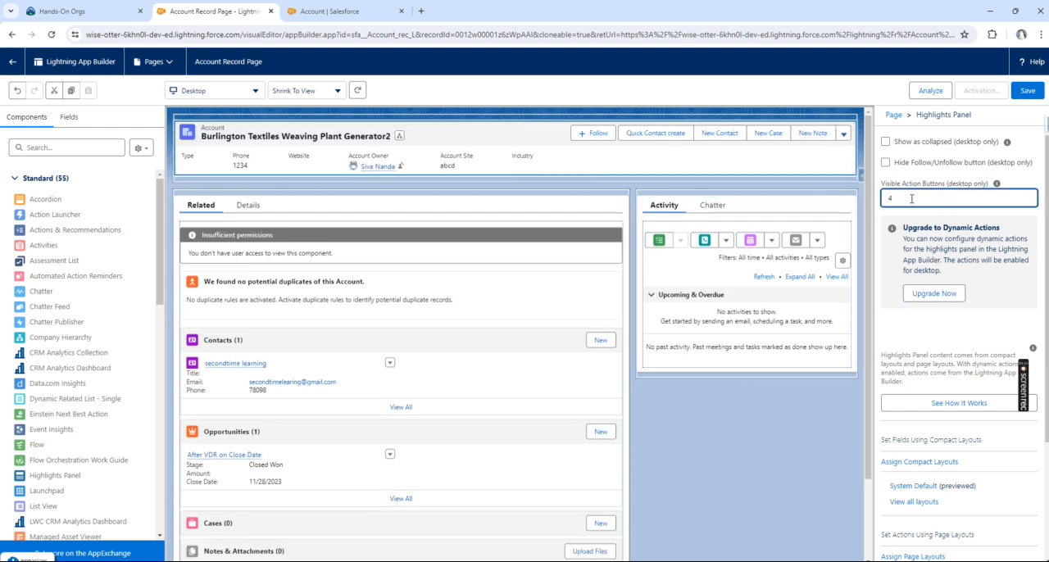
pyautogui.write('5')
pyautogui.press('Tab')
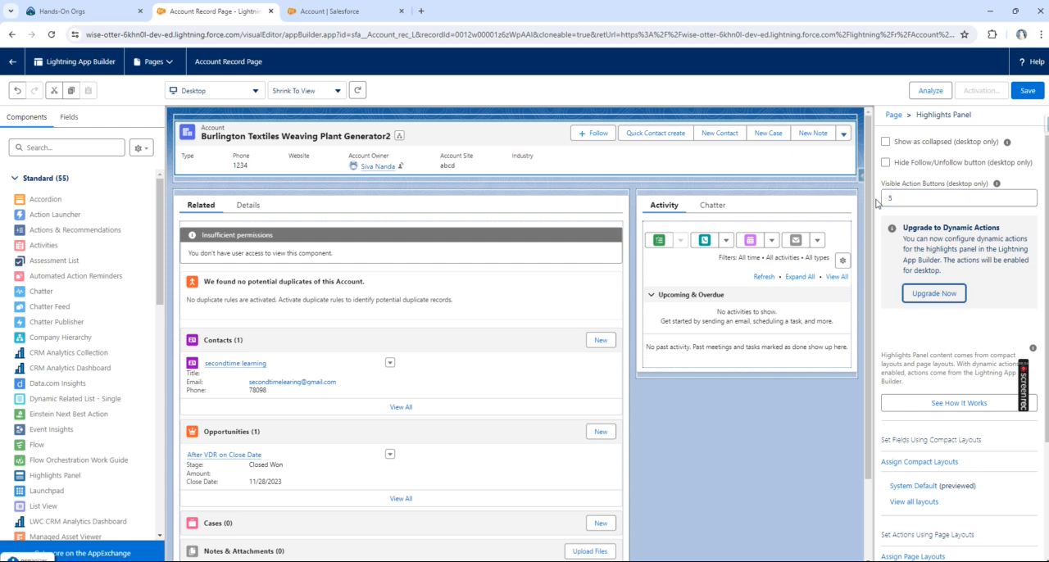
pyautogui.click(939, 201)
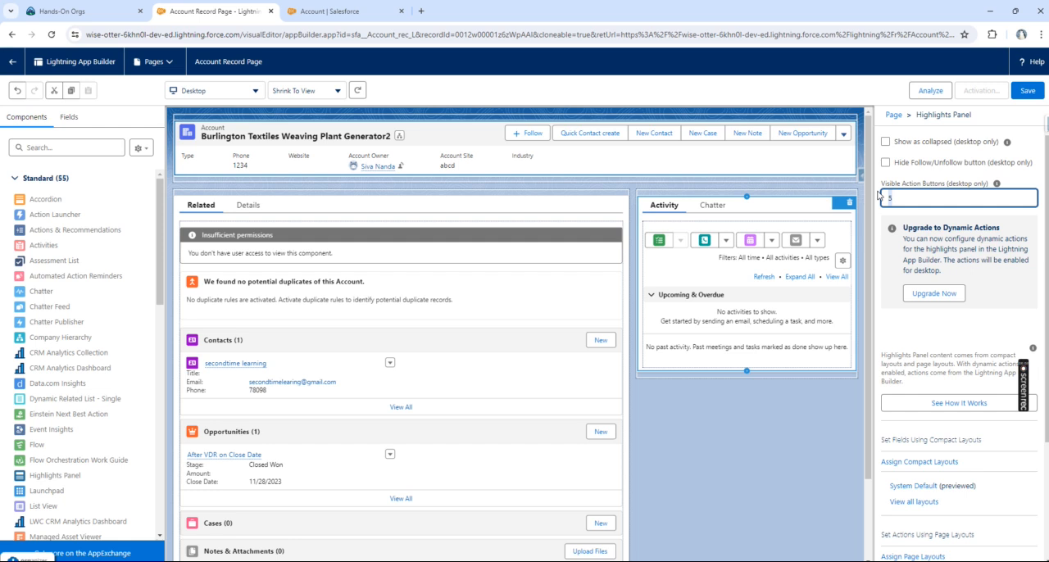
pyautogui.press('Tab')
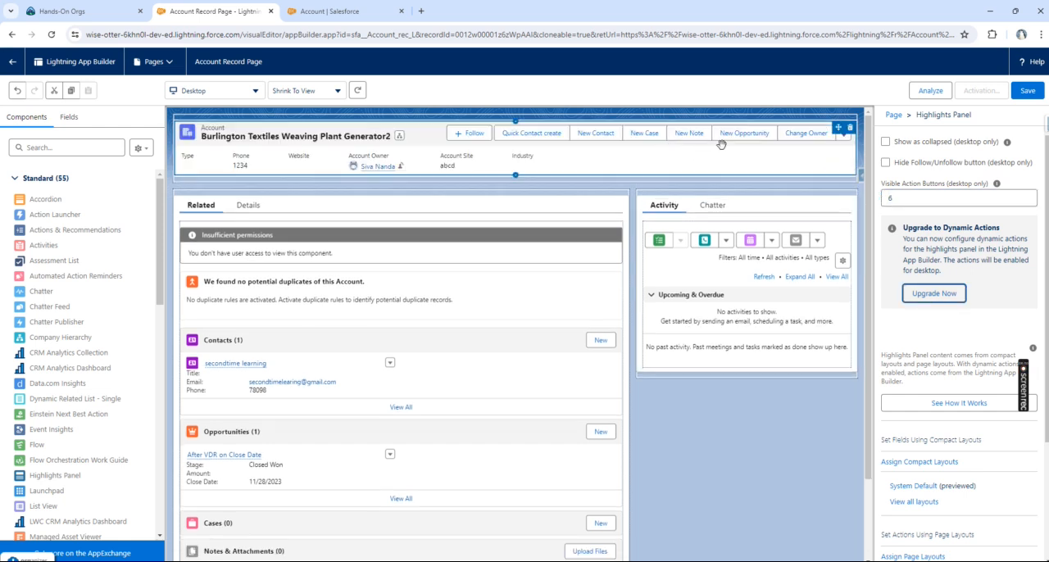
pyautogui.hotkey('shift', 'Tab')
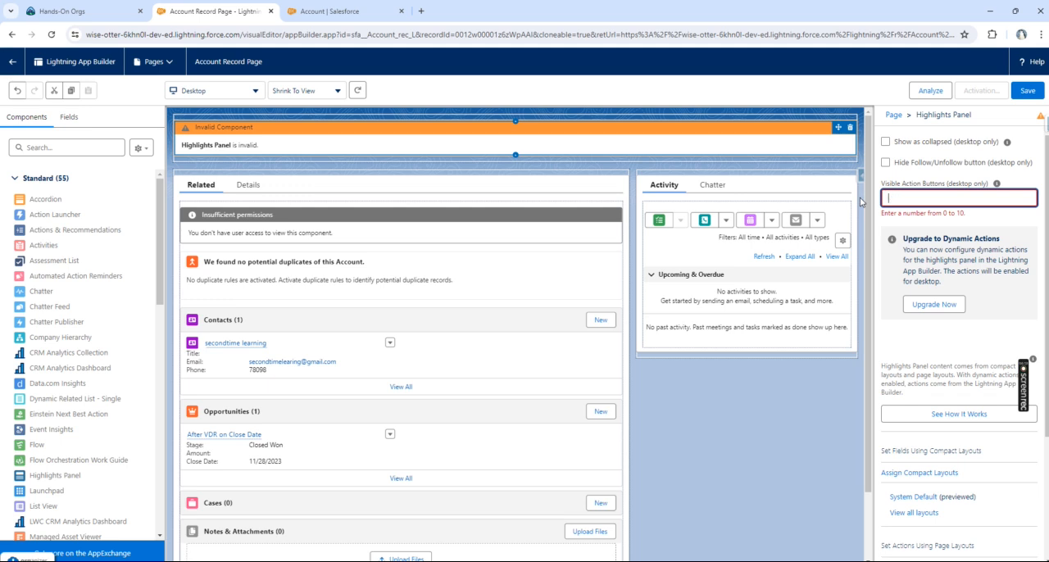
pyautogui.press('Tab')
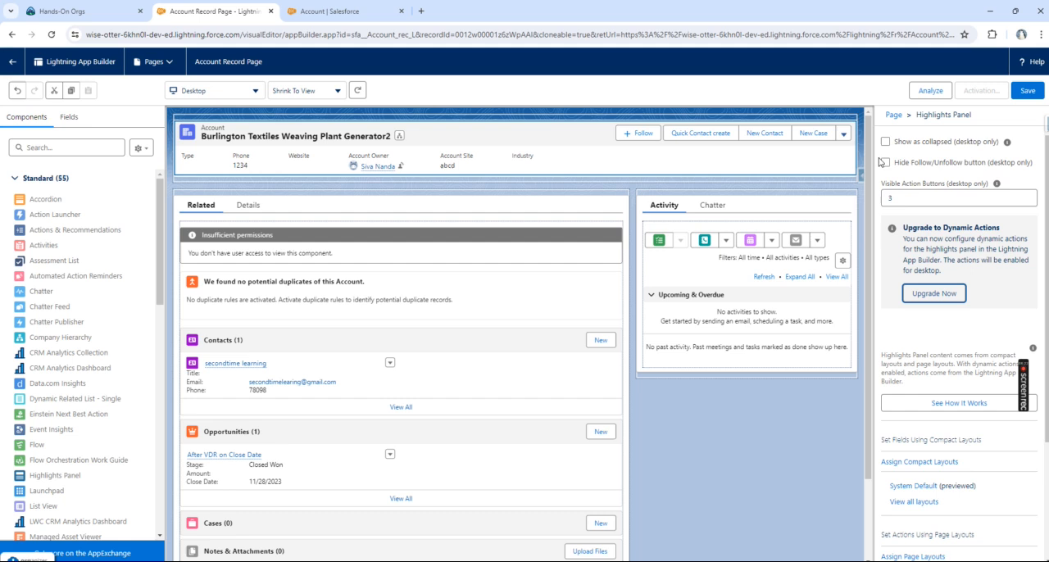
# Step: Try showing the Highlights Panel as collapsed on desktop, and turn the option off again
pyautogui.click(908, 143)
pyautogui.click(928, 144)
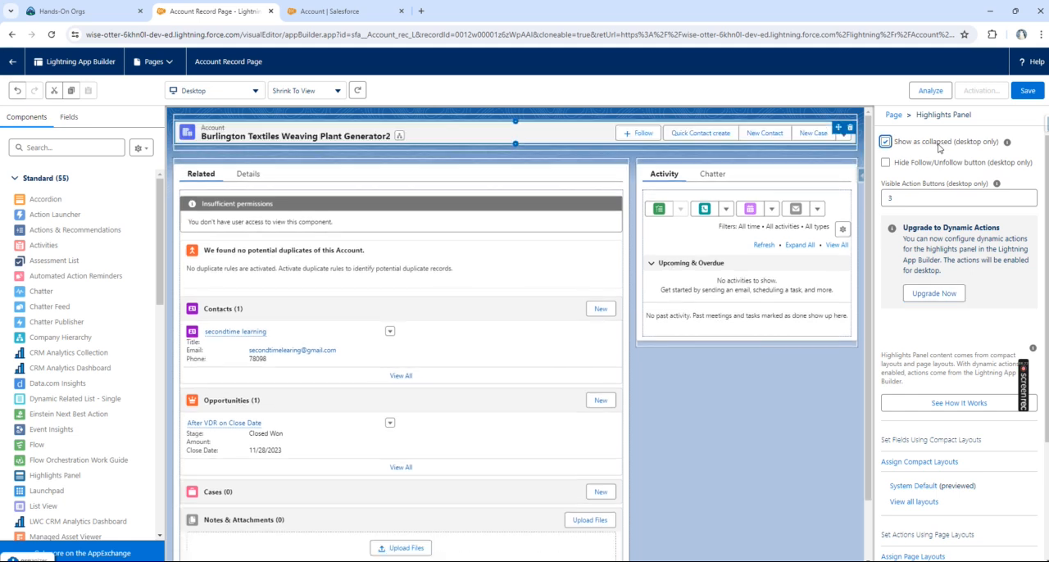
pyautogui.click(885, 142)
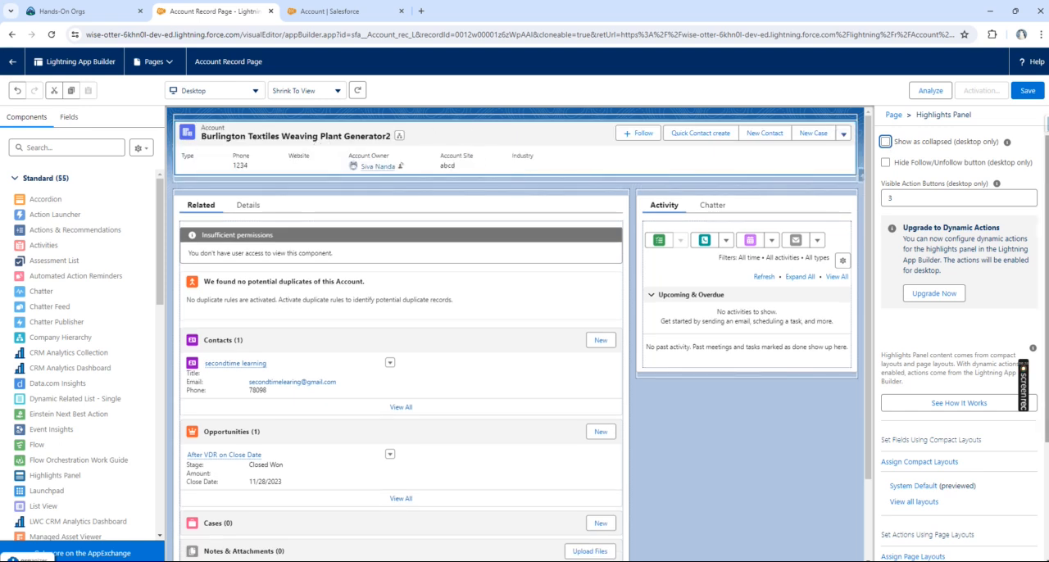
pyautogui.click(885, 142)
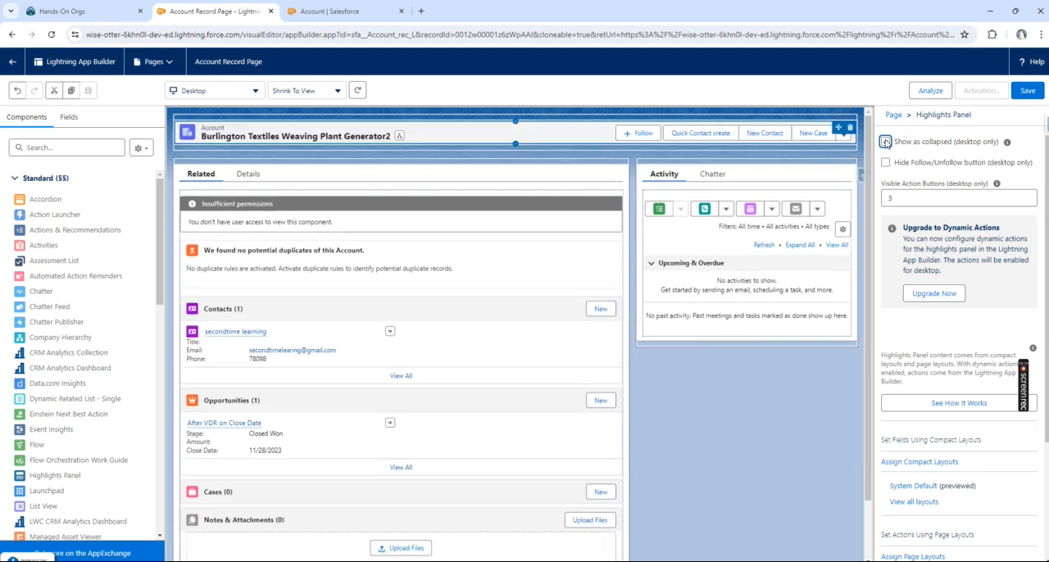
pyautogui.click(885, 142)
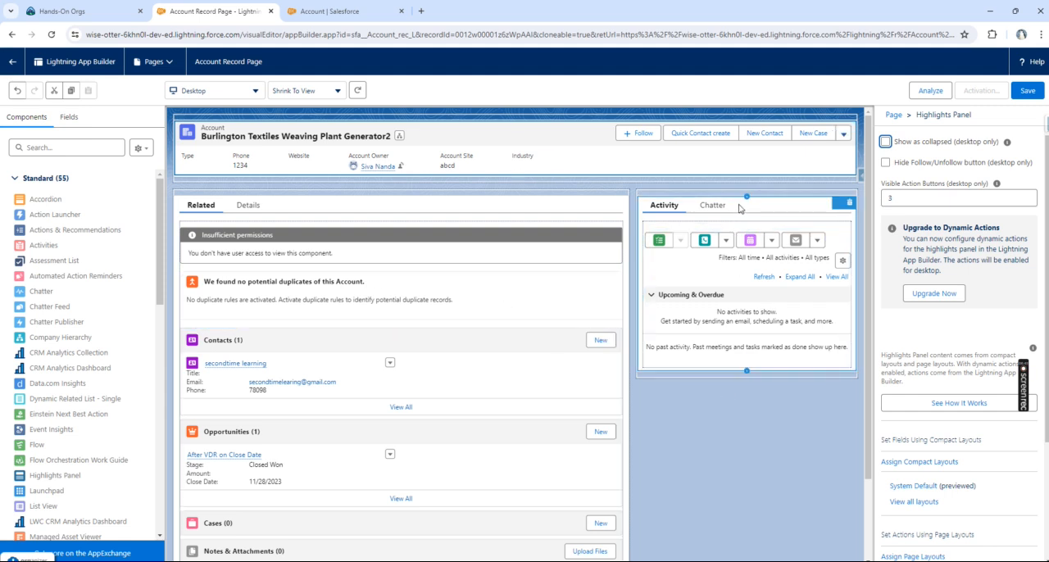
# Step: Try hiding the Highlights Panel's Follow/Unfollow button on desktop, and turn the option off again
pyautogui.click(885, 163)
pyautogui.click(885, 163)
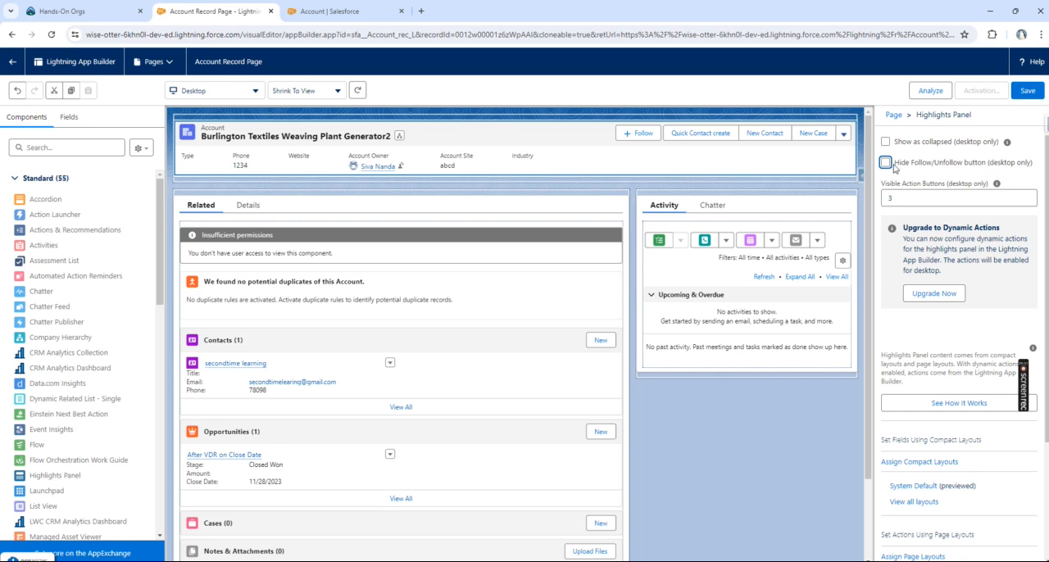
pyautogui.click(885, 164)
pyautogui.click(885, 163)
# Step: Review the Highlights Panel's compact layout and page layout assignments, and open the Account object's compact layouts in Setup
pyautogui.scroll(-3, 943, 352)
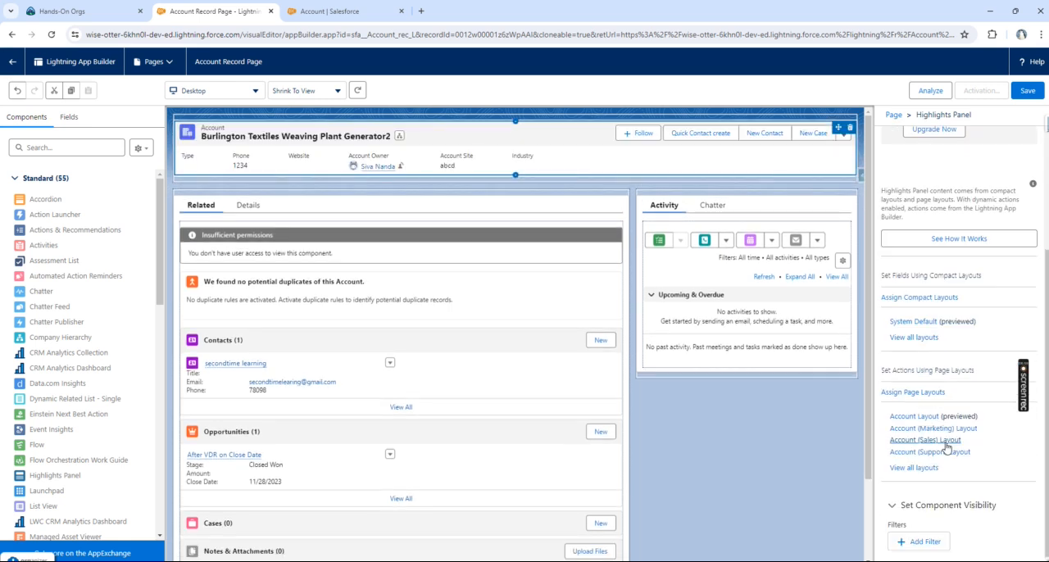
pyautogui.scroll(2, 934, 393)
pyautogui.scroll(-2, 930, 406)
pyautogui.click(343, 12)
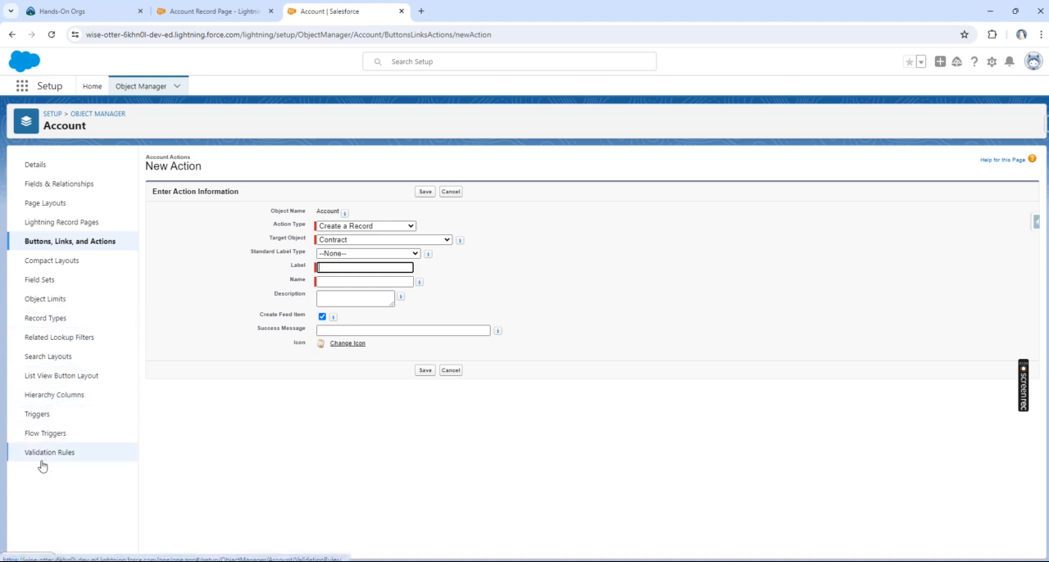
pyautogui.click(60, 263)
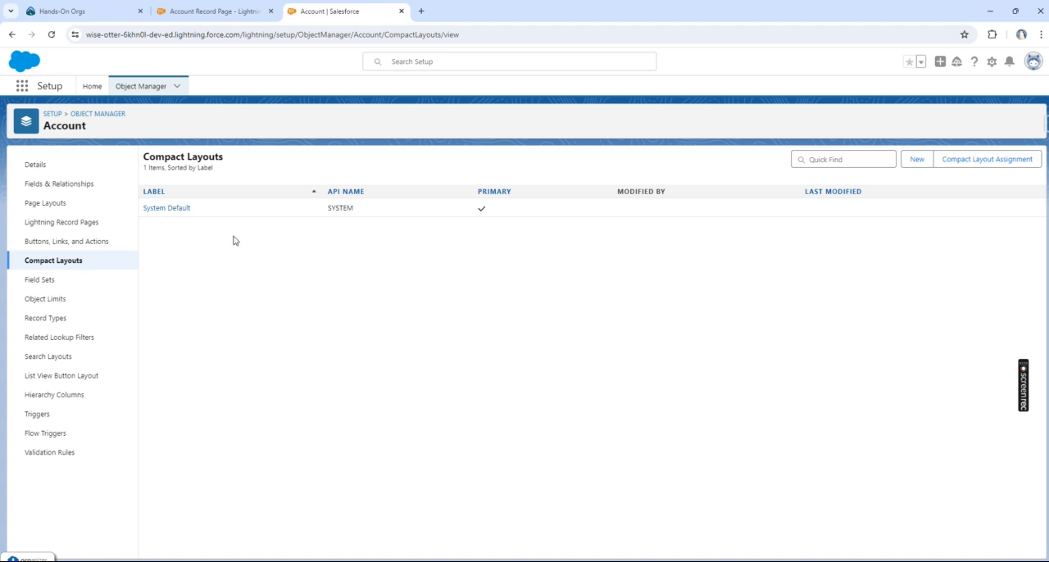
# Step: Check the page layouts that supply the Highlights Panel's actions, and open the Account object's page layouts in Setup
pyautogui.click(212, 16)
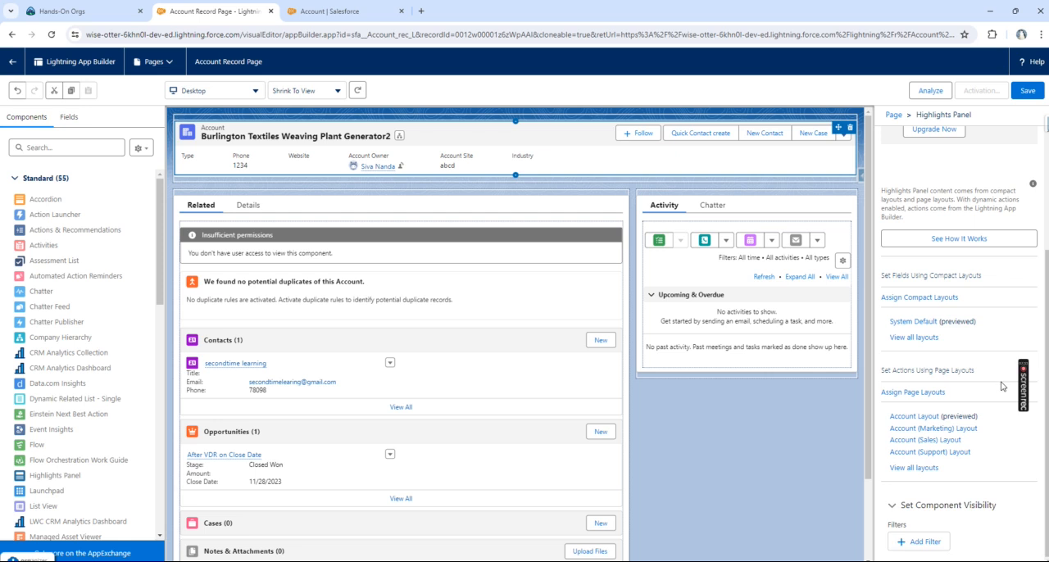
pyautogui.click(917, 393)
pyautogui.click(88, 204)
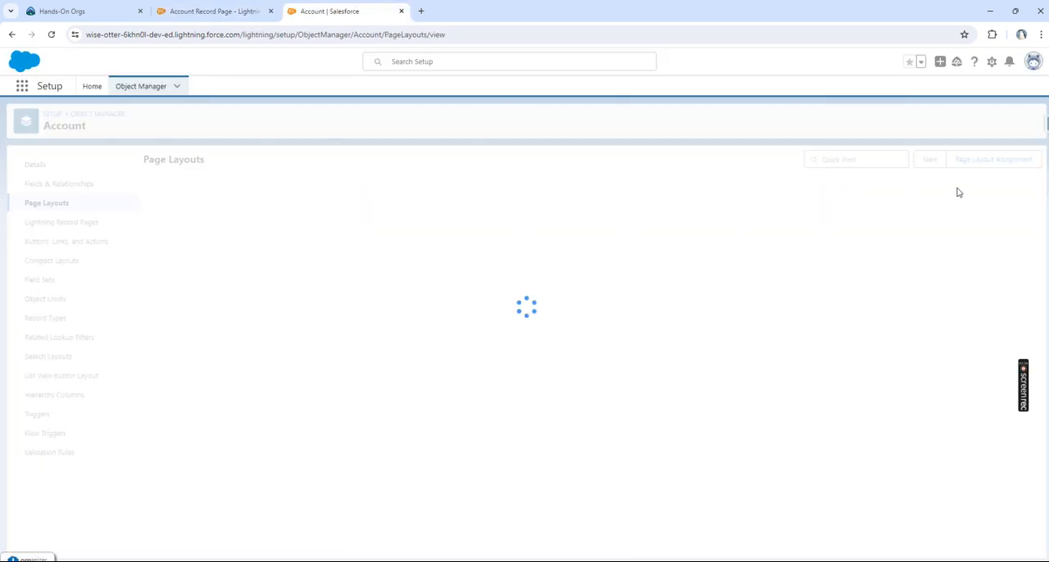
# Step: Review the Account object's page layout assignments by profile, and return to the Highlights Panel properties in Lightning App Builder
pyautogui.click(993, 163)
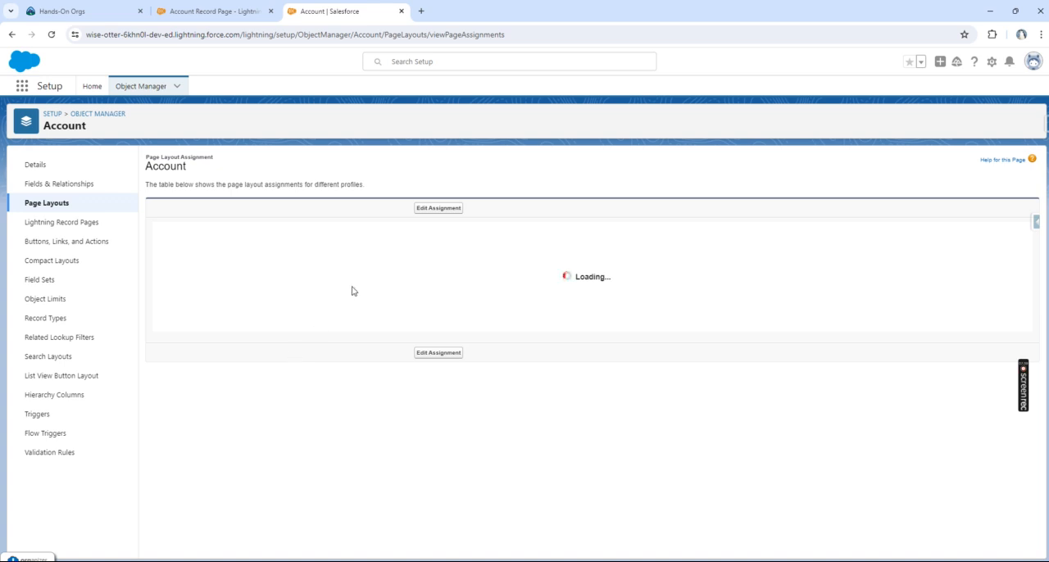
pyautogui.scroll(-3, 284, 405)
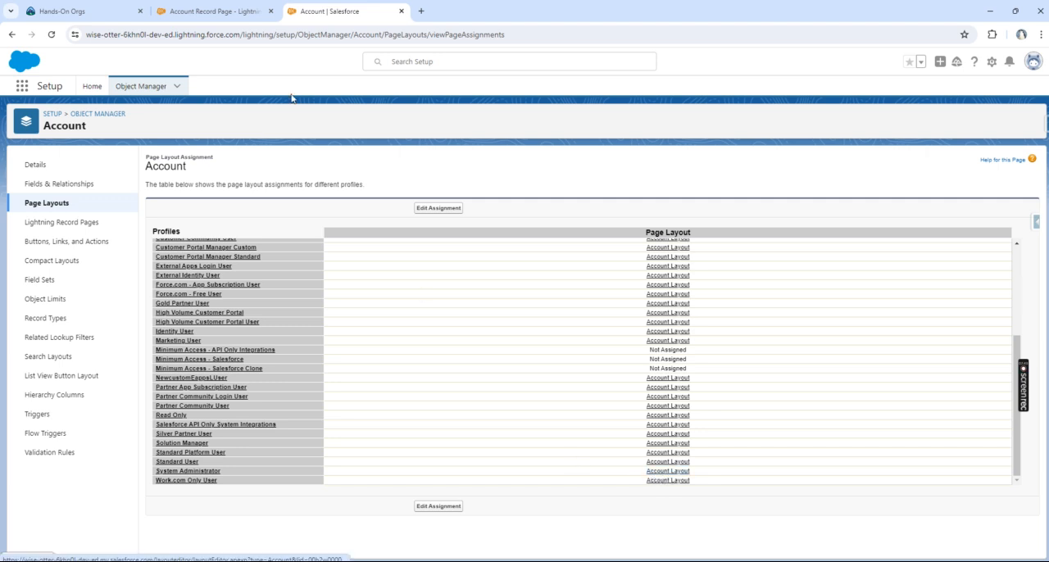
pyautogui.click(214, 11)
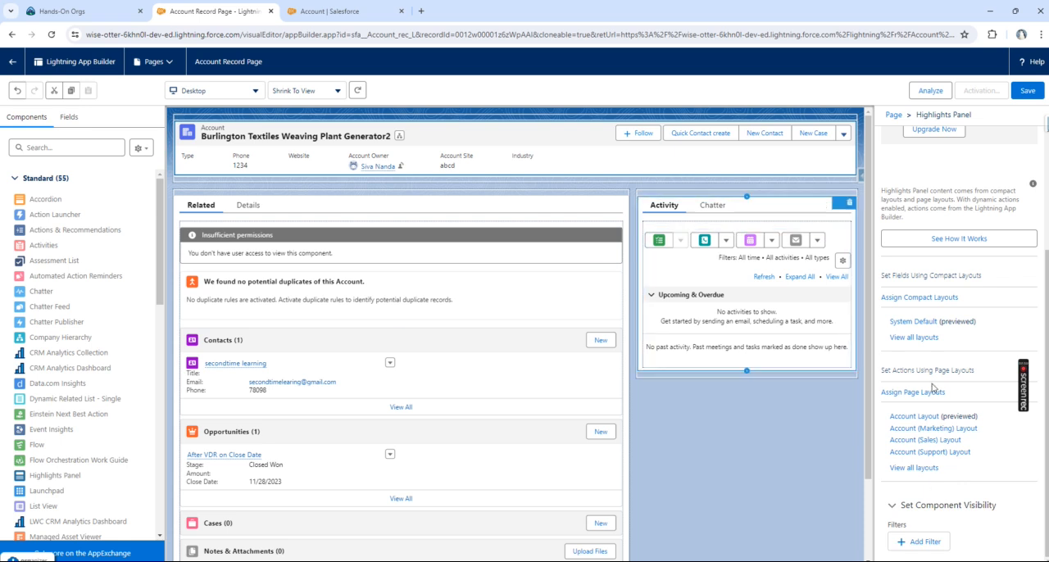
pyautogui.scroll(2, 975, 181)
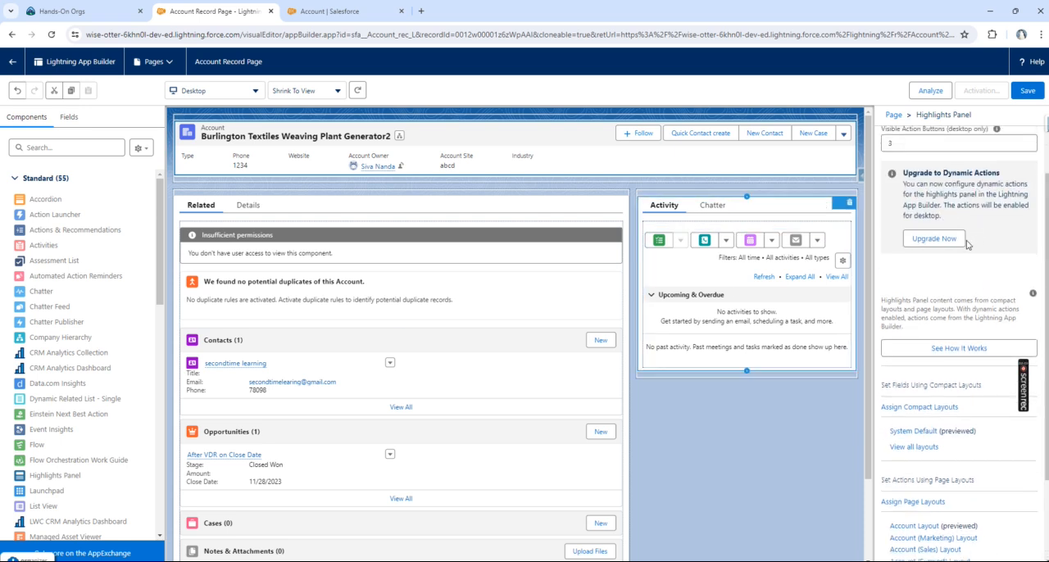
pyautogui.scroll(-2, 967, 244)
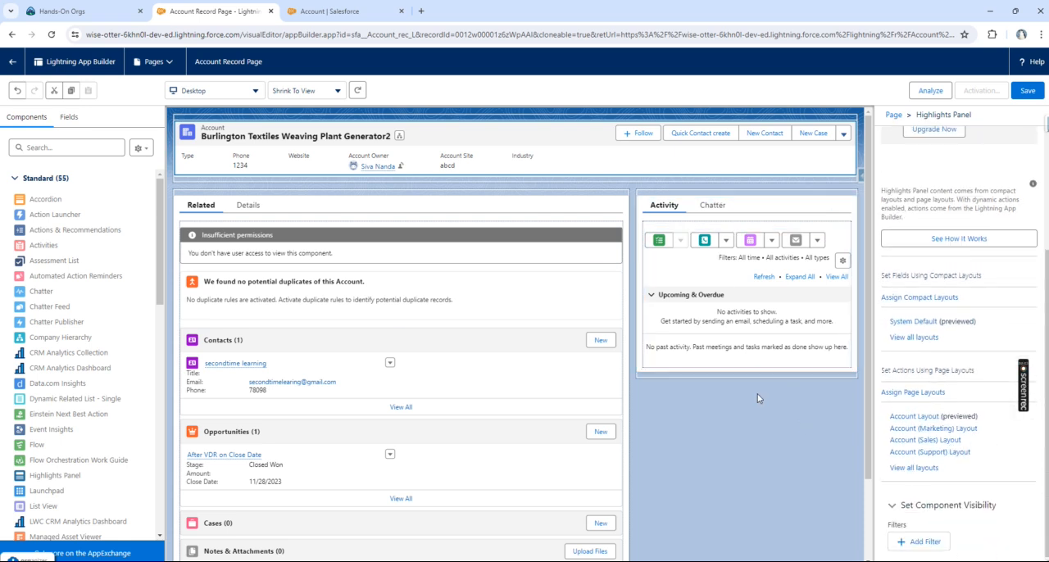
# Step: Try placing the standard Accordion and Chatter components on the record page
pyautogui.click(15, 180)
pyautogui.click(13, 180)
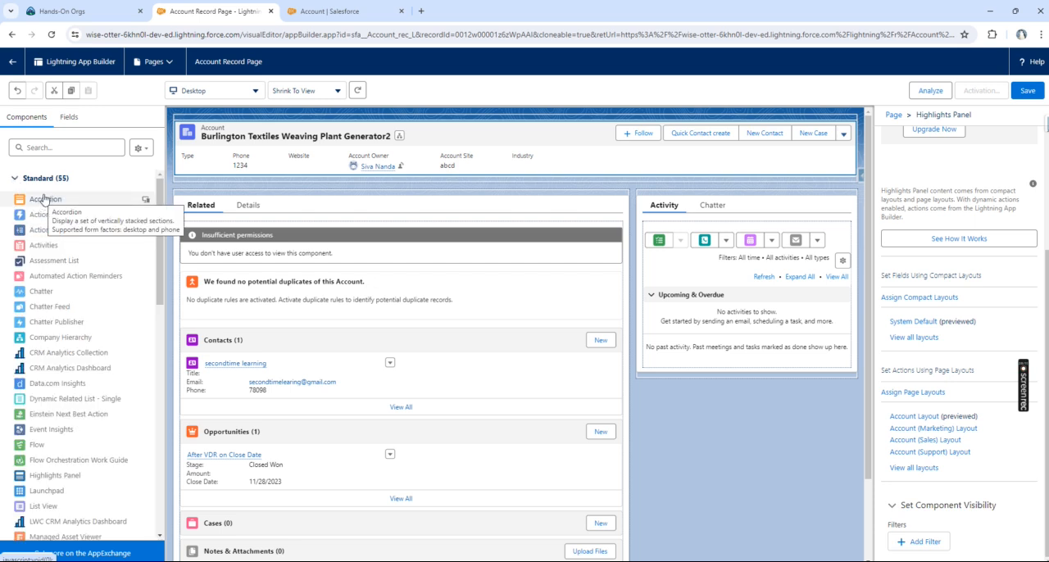
pyautogui.moveTo(41, 199); pyautogui.dragTo(607, 312)
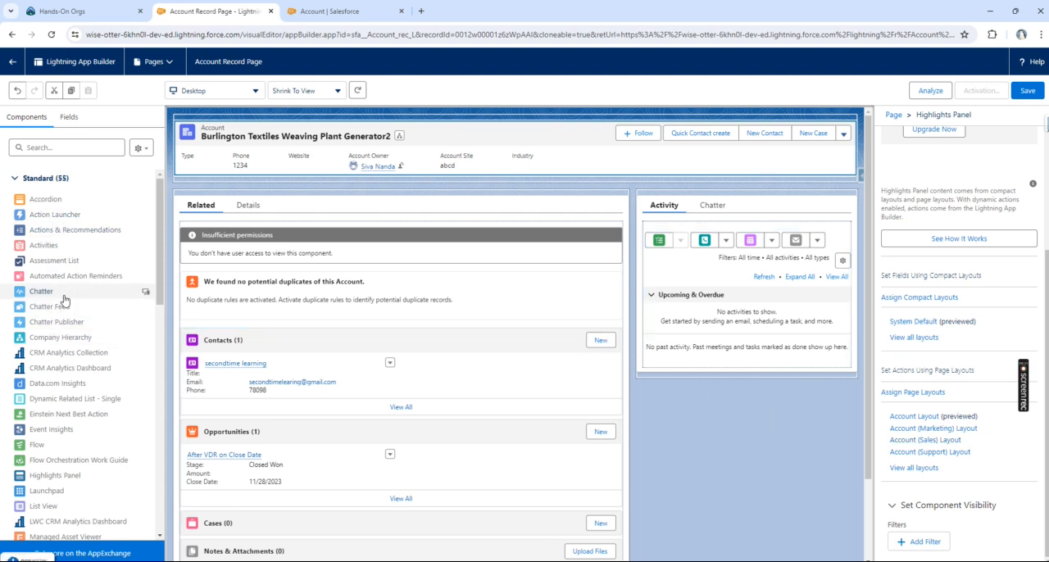
pyautogui.moveTo(46, 293); pyautogui.dragTo(82, 305)
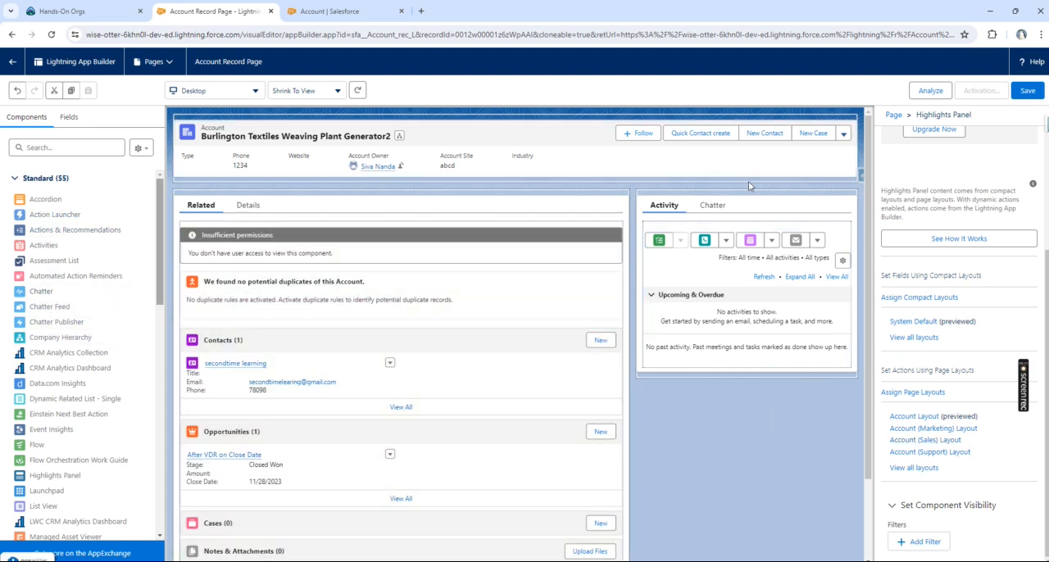
pyautogui.click(713, 207)
pyautogui.click(713, 207)
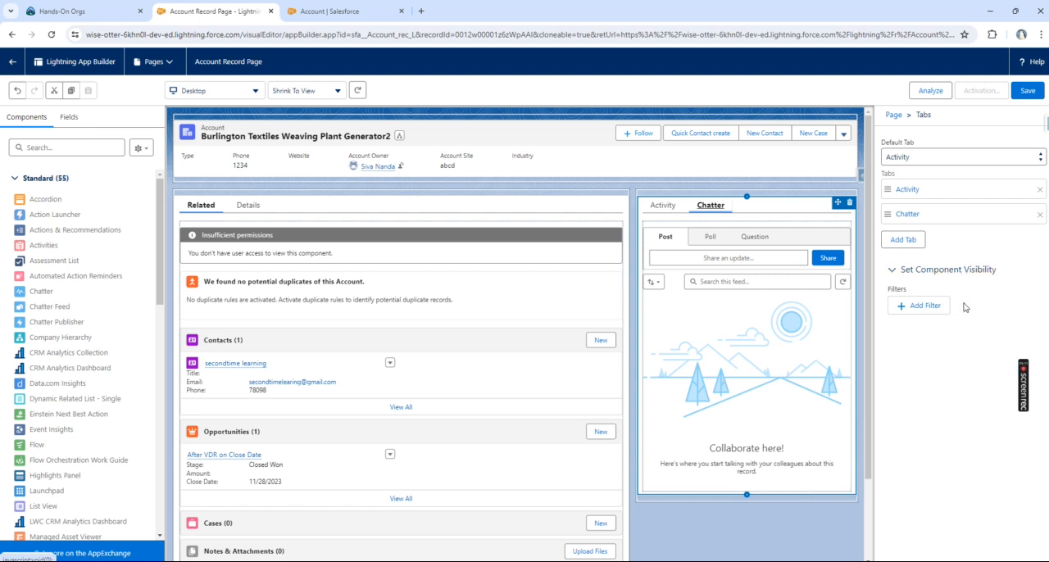
pyautogui.click(926, 307)
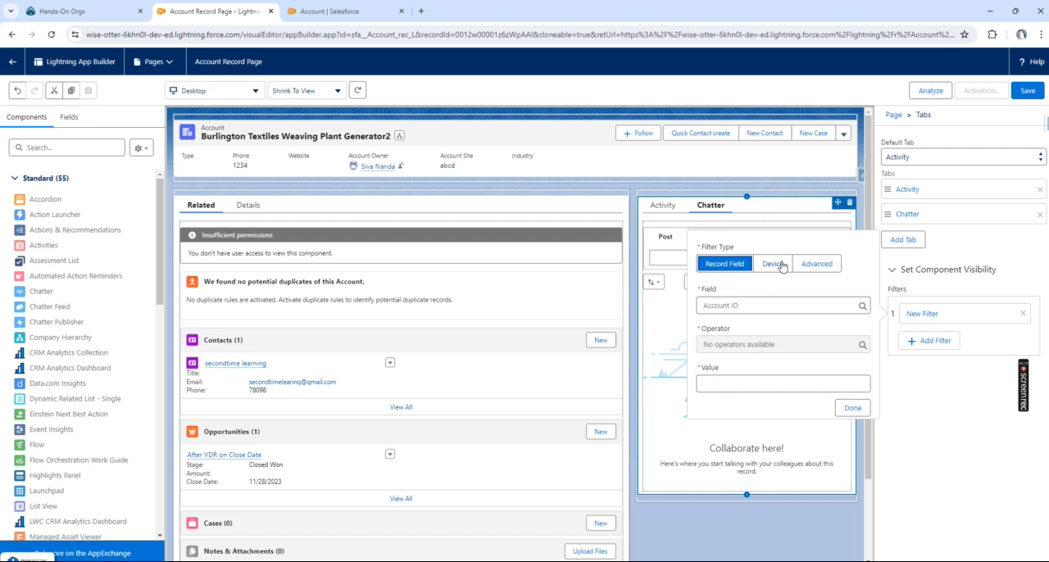
# Step: Show the record's Details tab, and add a visibility filter to the Activity/Chatter tabs component: Annual Revenue Greater Than 900
pyautogui.click(248, 206)
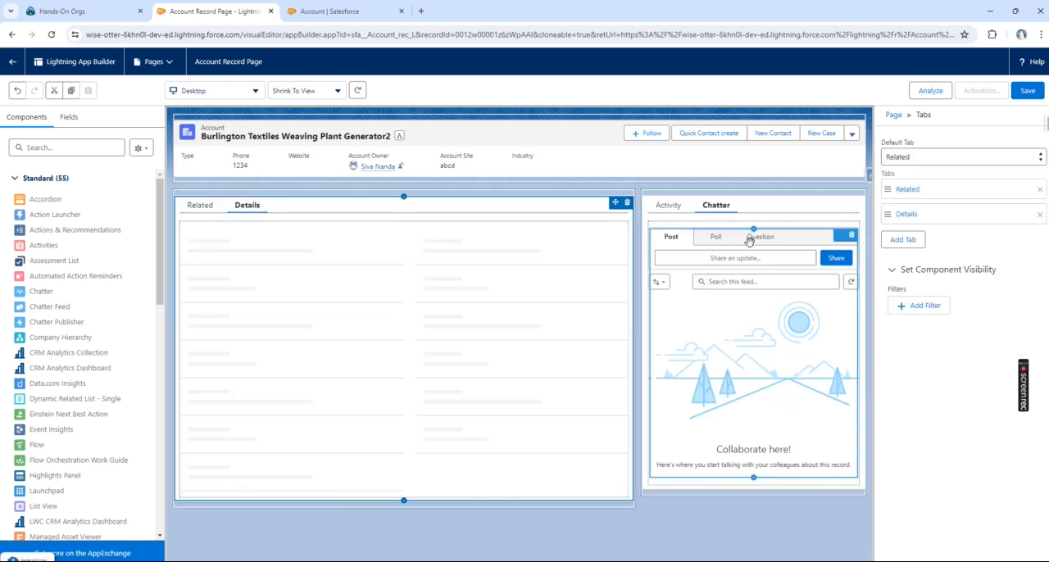
pyautogui.click(714, 209)
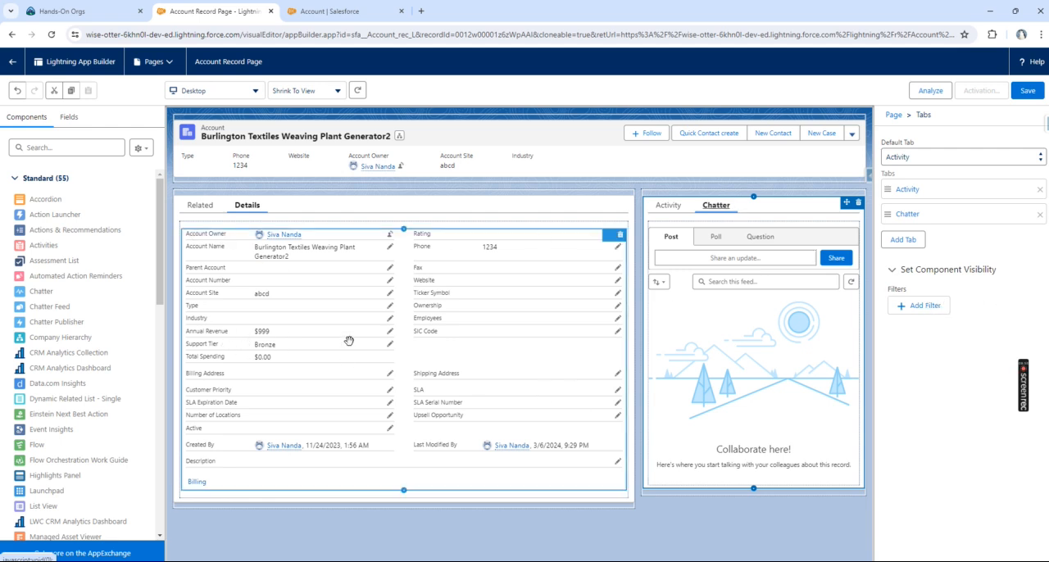
pyautogui.click(934, 309)
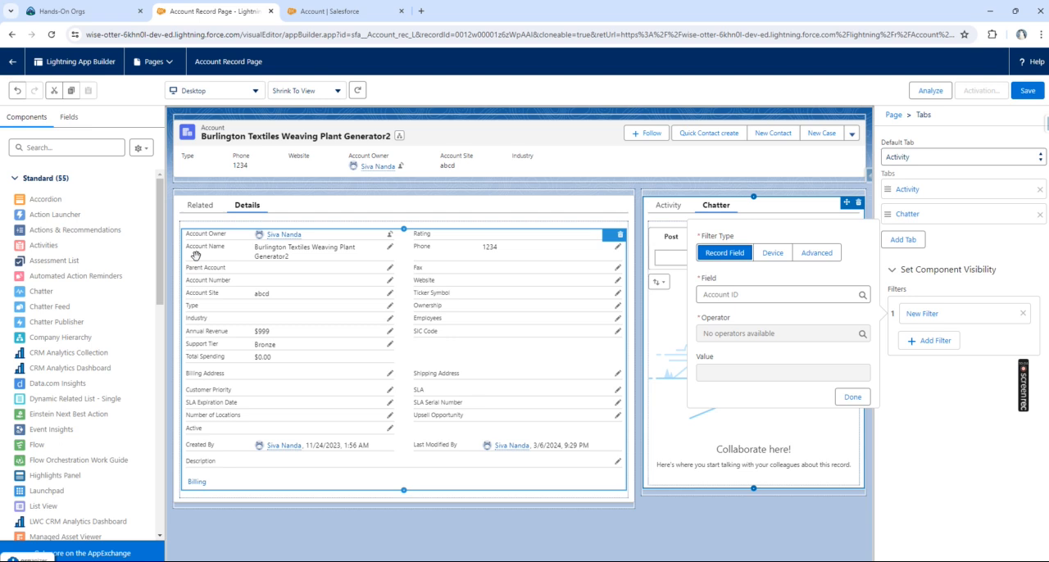
pyautogui.click(732, 298)
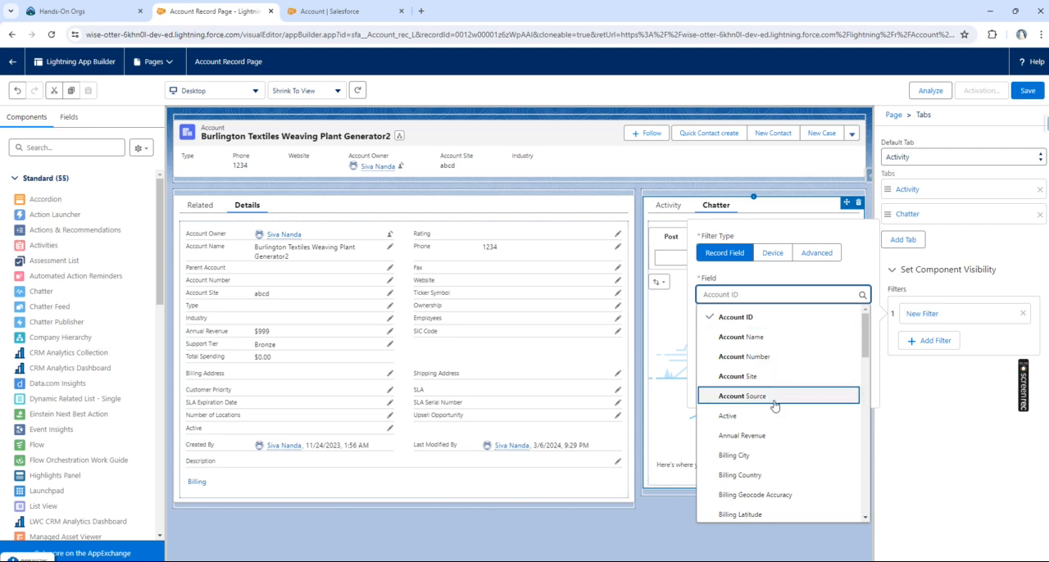
pyautogui.click(773, 441)
pyautogui.click(752, 336)
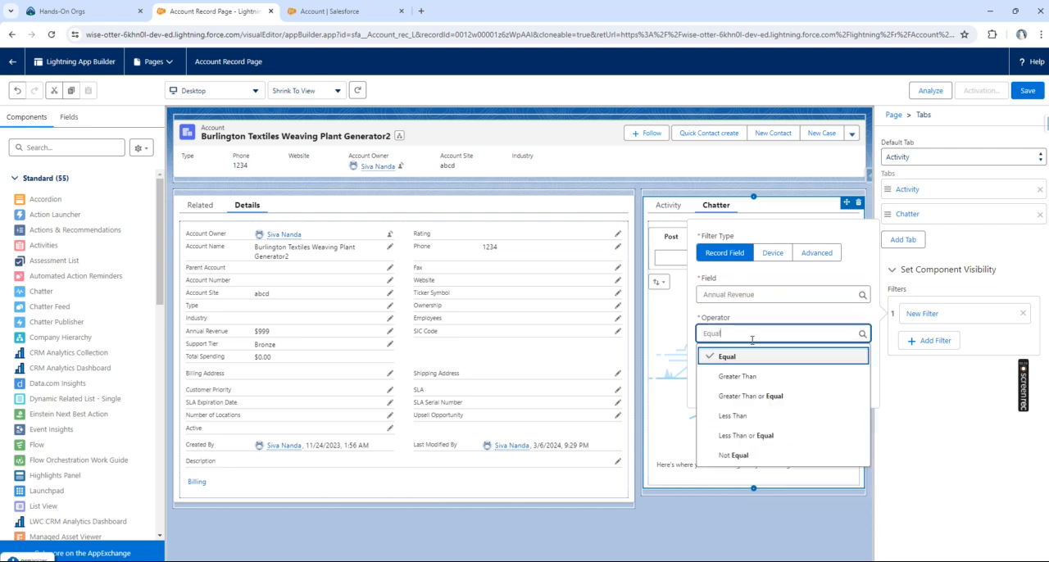
pyautogui.click(740, 375)
pyautogui.click(737, 374)
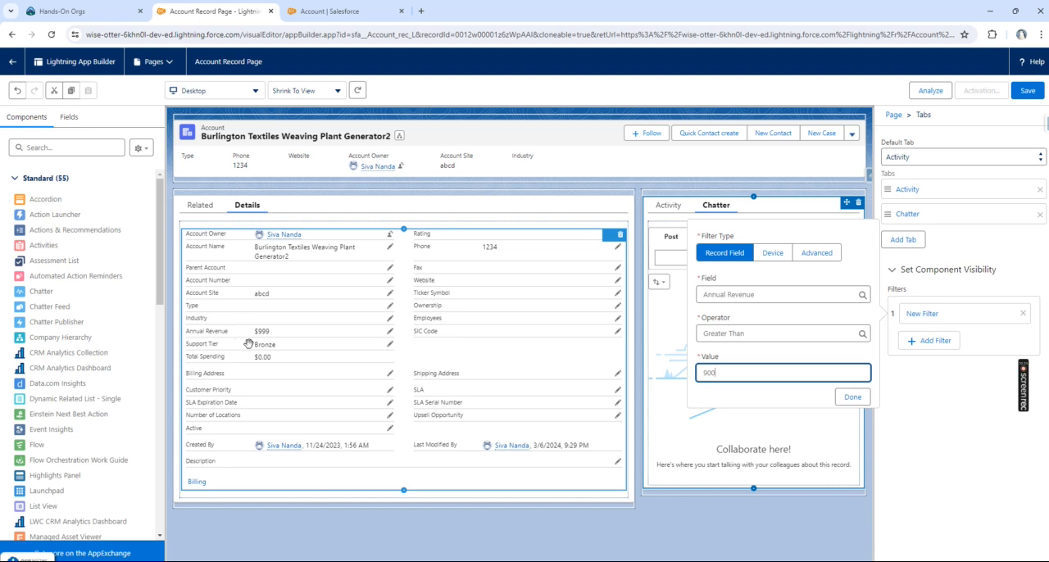
pyautogui.click(852, 396)
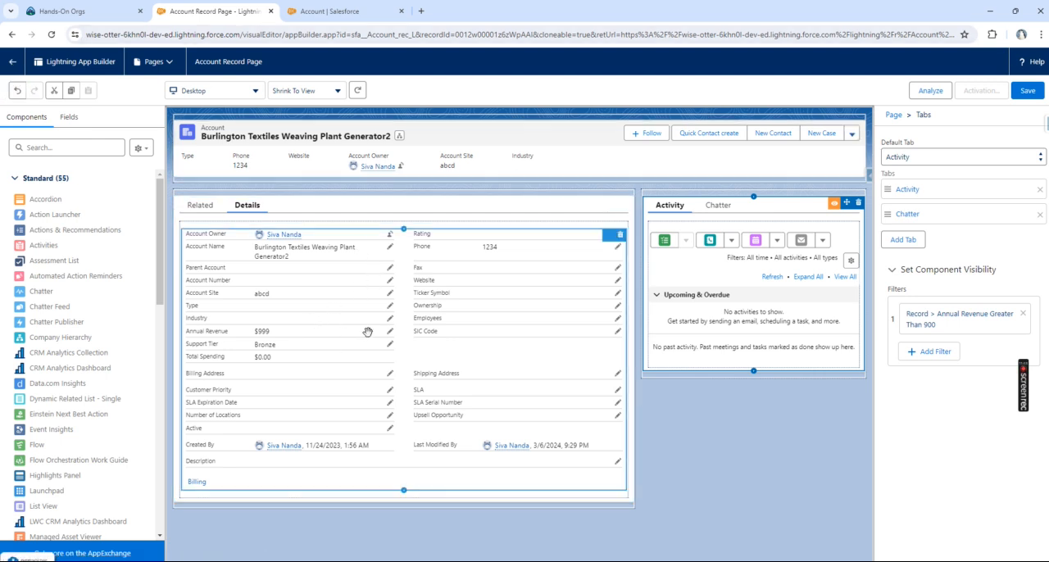
# Step: Check the visibility filter settings of the Activity/Chatter tabs component and of the Chatter component inside it
pyautogui.click(712, 210)
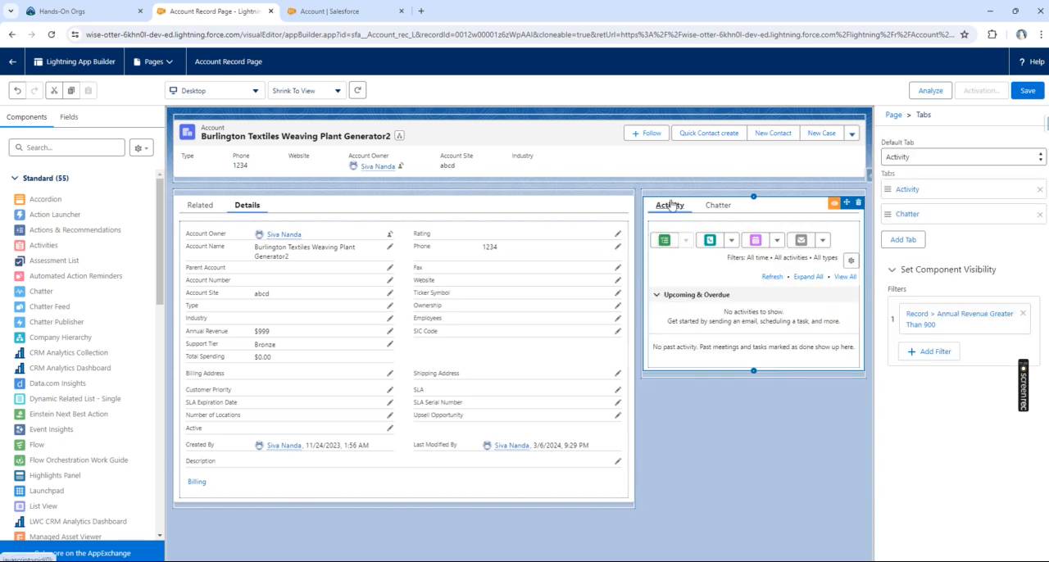
pyautogui.click(718, 206)
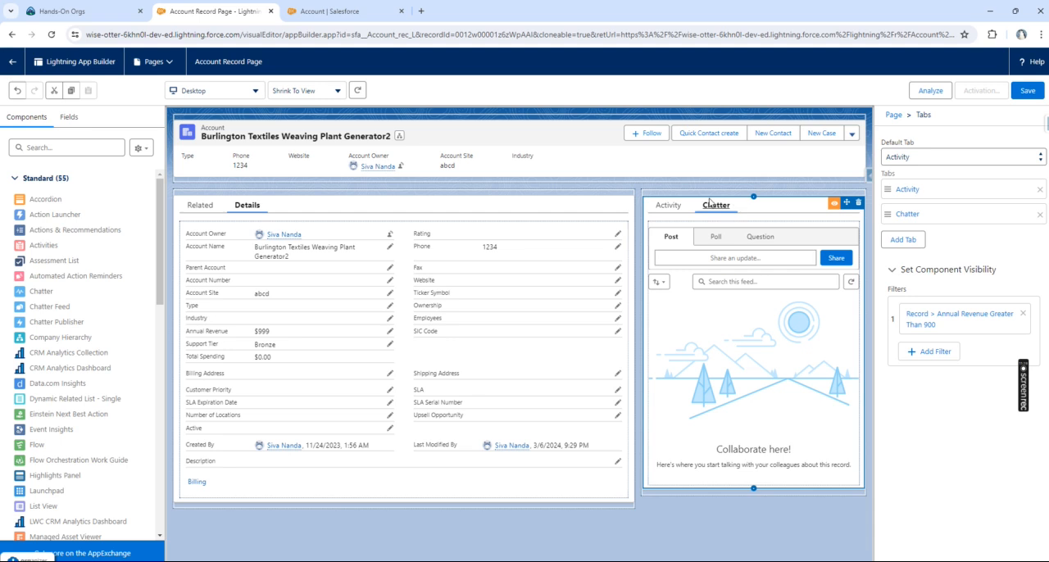
pyautogui.click(725, 245)
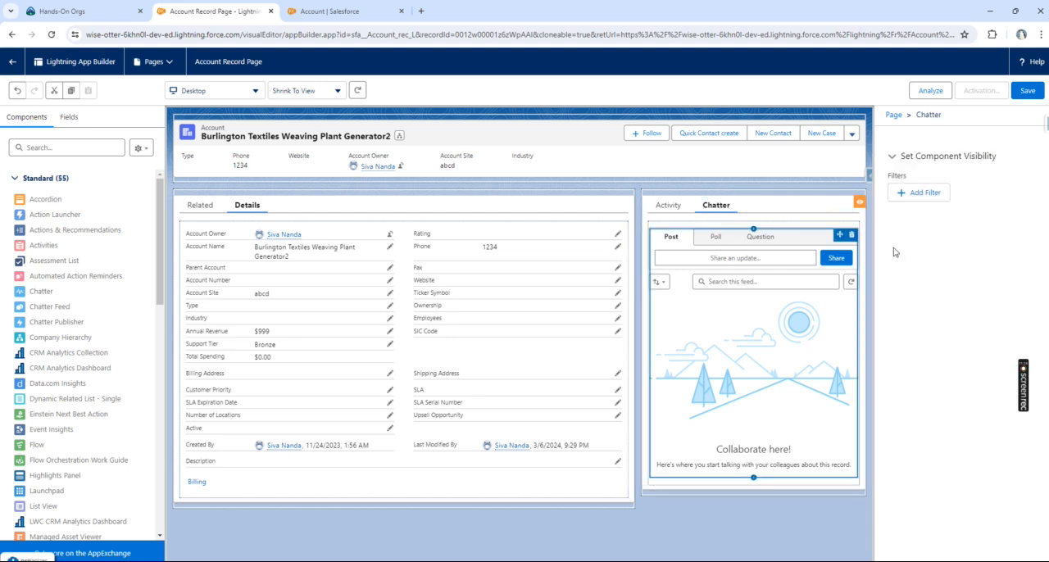
# Step: Try switching the tabs component's Annual Revenue filter to the Device filter type, with Form Factor as field and Equal as operator
pyautogui.click(764, 213)
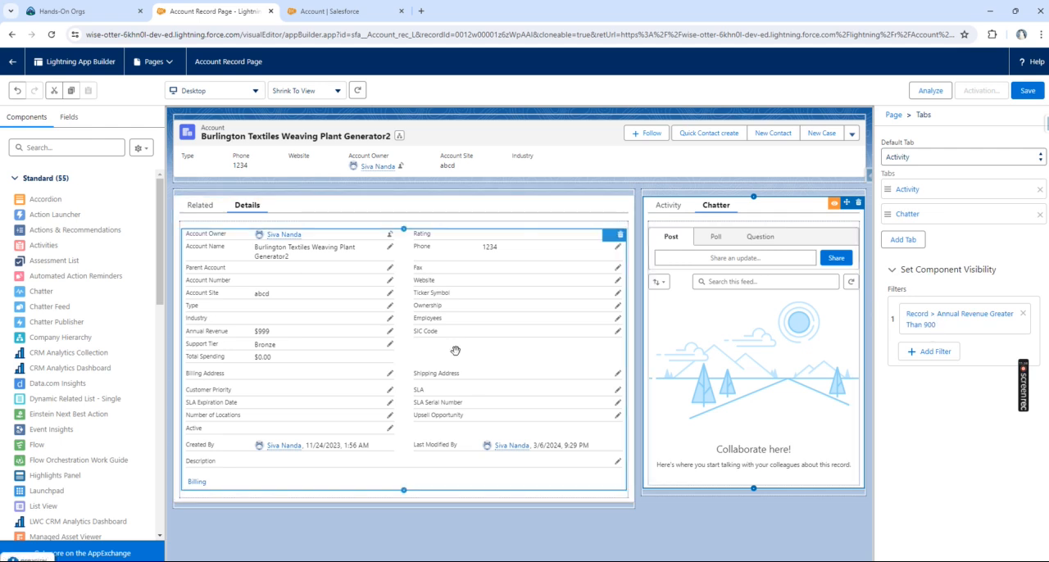
pyautogui.click(955, 328)
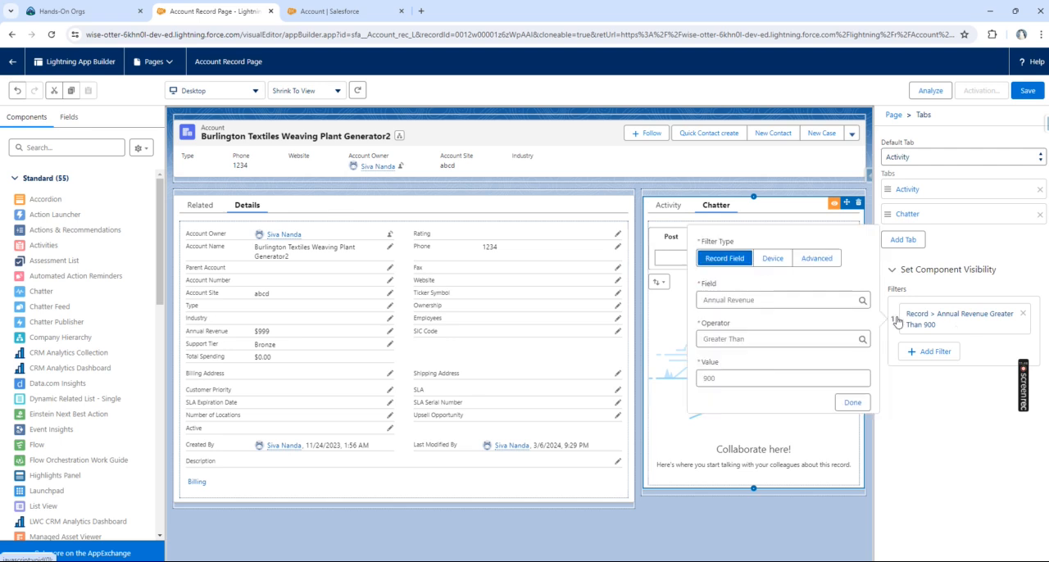
pyautogui.click(770, 259)
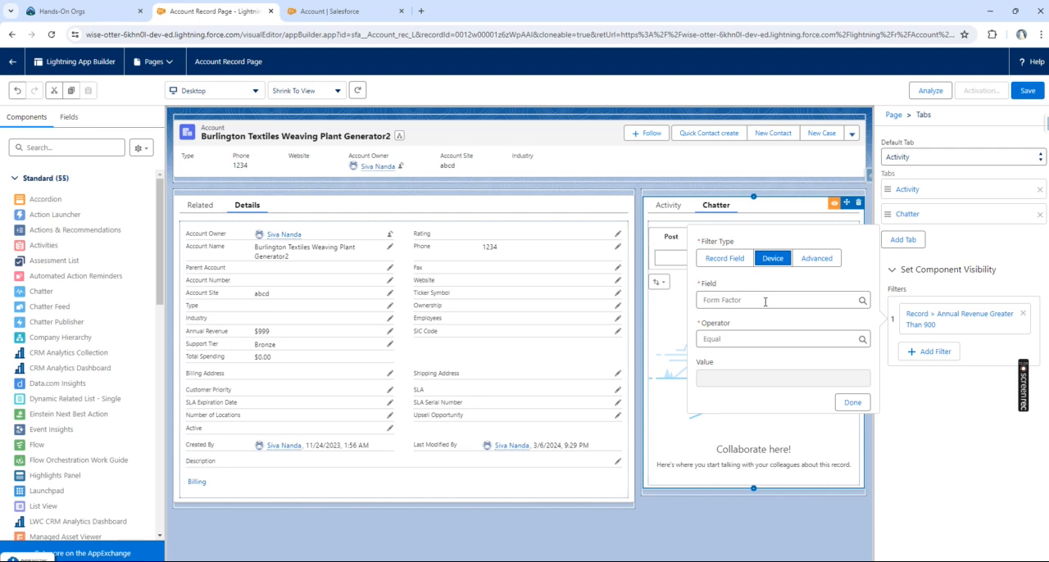
pyautogui.click(748, 298)
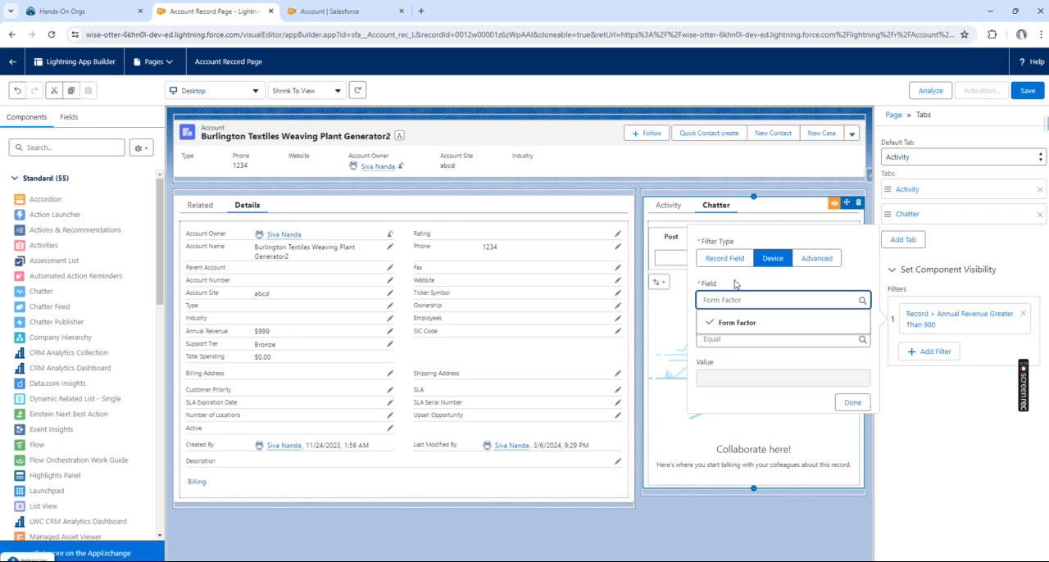
pyautogui.click(735, 284)
pyautogui.click(733, 338)
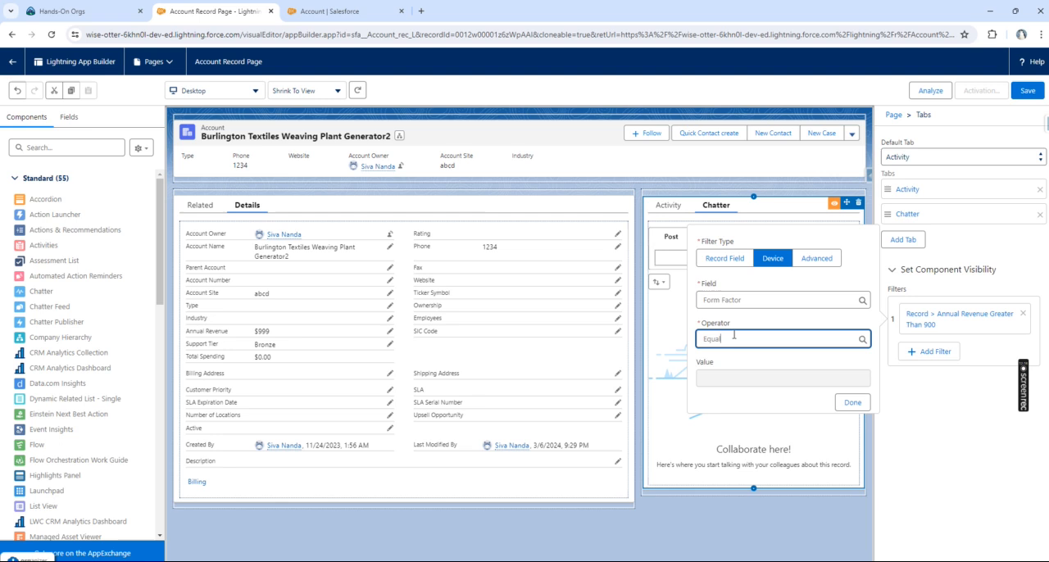
pyautogui.click(736, 363)
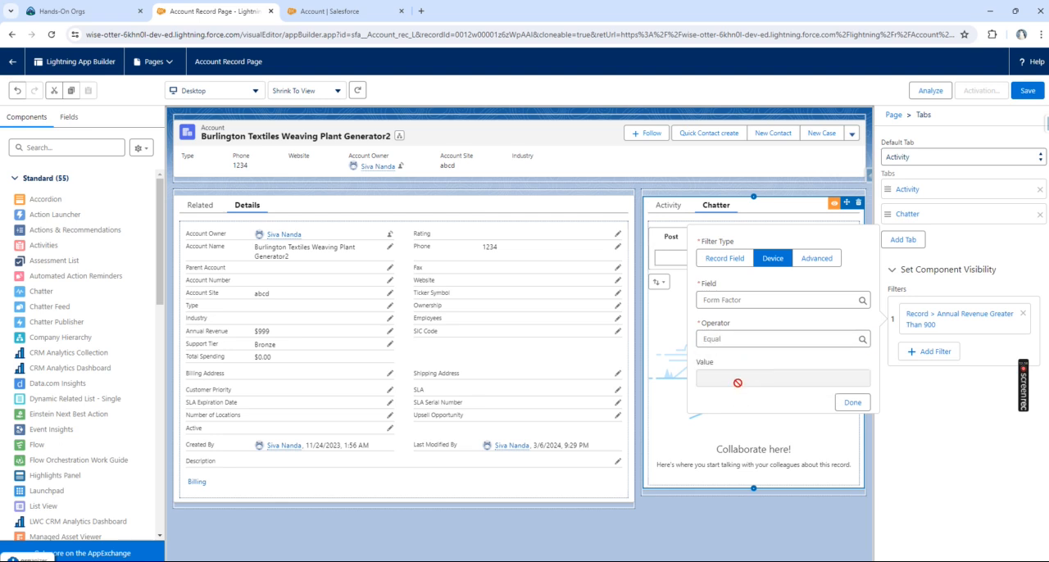
pyautogui.press('Tab')
pyautogui.press('Tab')
pyautogui.press('Tab')
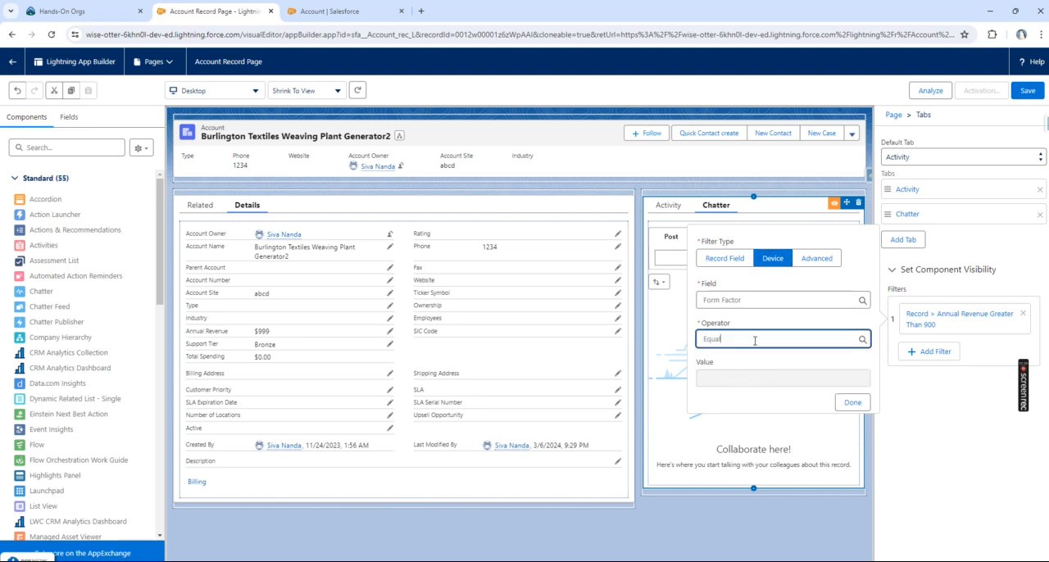
pyautogui.click(727, 380)
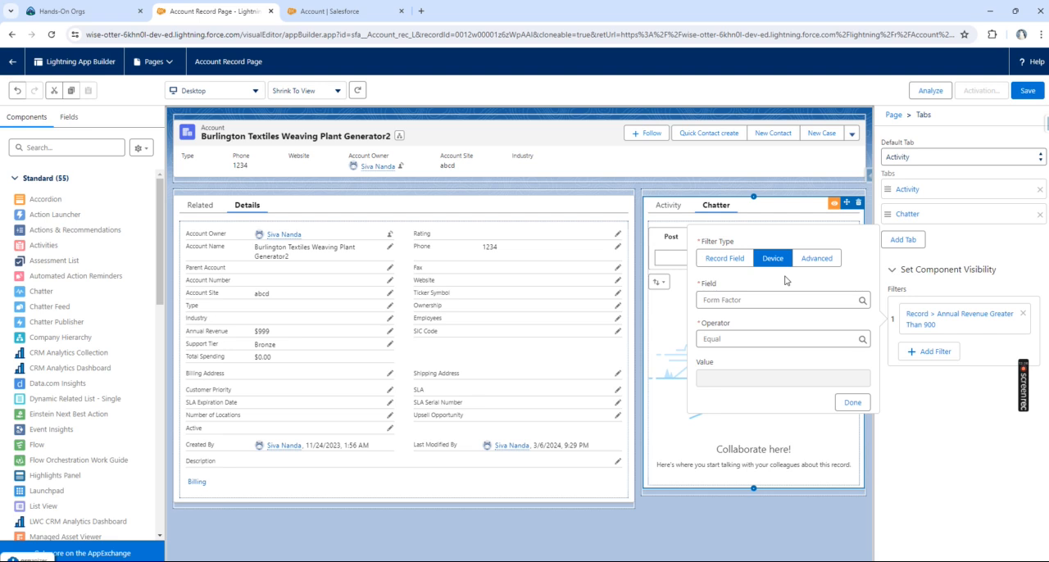
# Step: Try adding a Device visibility filter to the Record Detail component, with Form Factor Equal Desktop
pyautogui.click(493, 258)
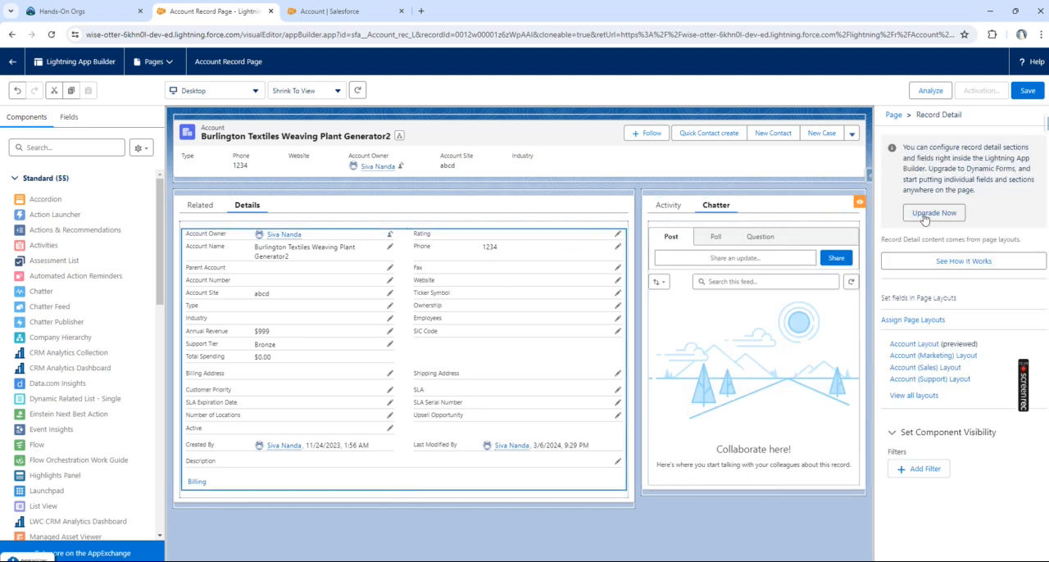
pyautogui.click(919, 469)
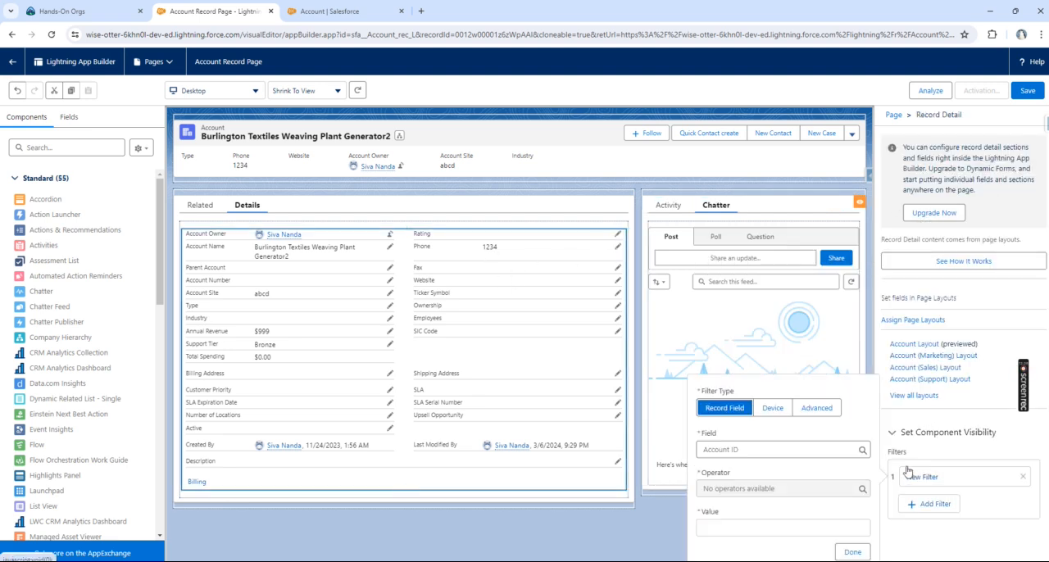
pyautogui.click(772, 407)
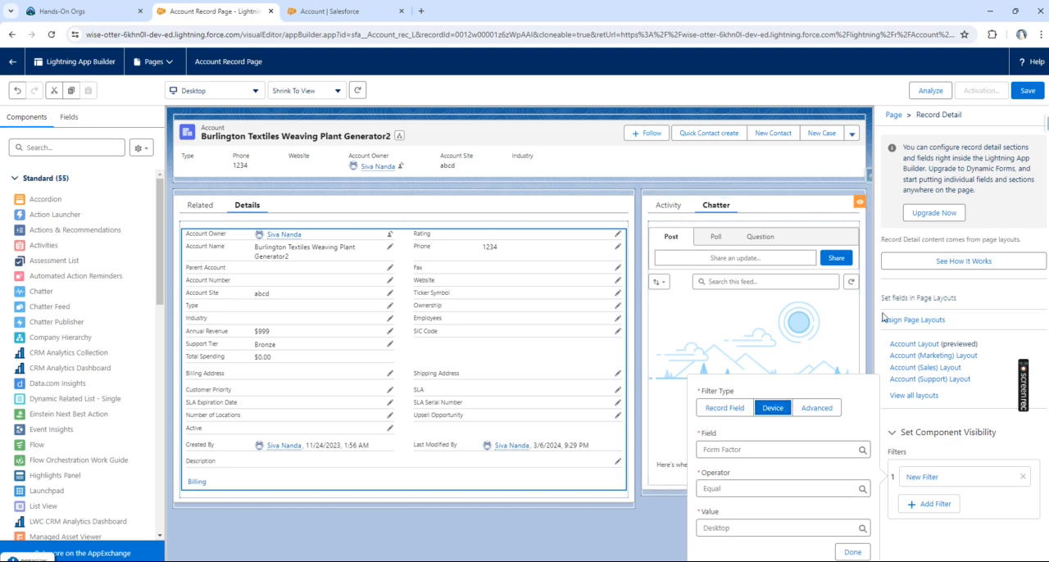
pyautogui.click(737, 489)
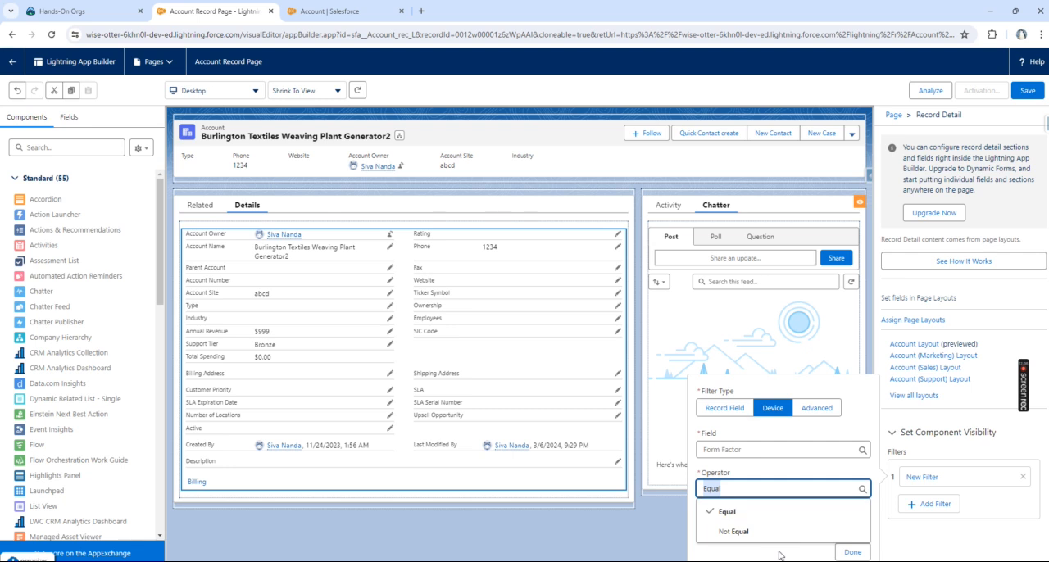
pyautogui.click(747, 511)
pyautogui.click(758, 527)
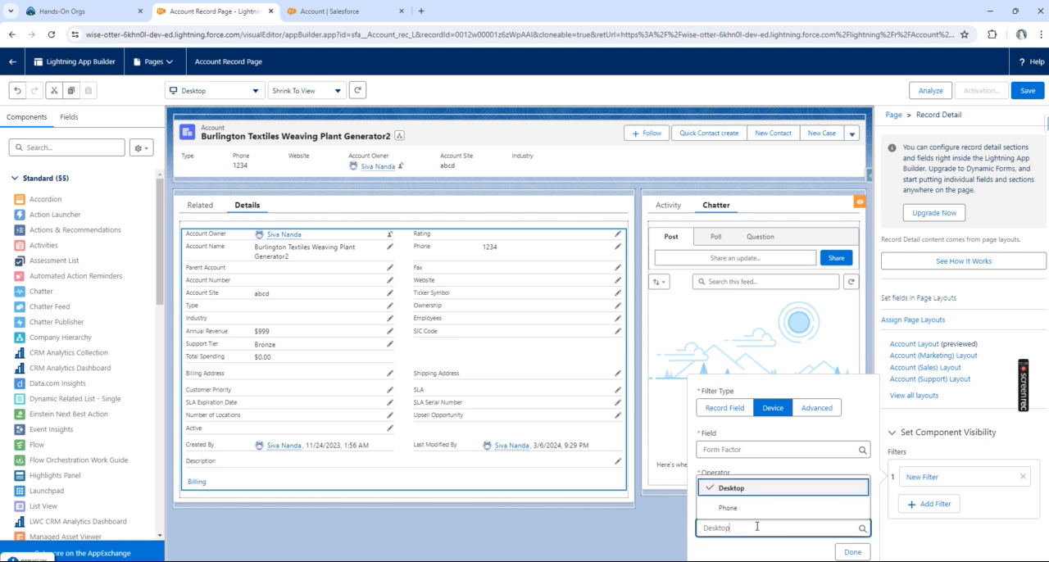
pyautogui.click(742, 489)
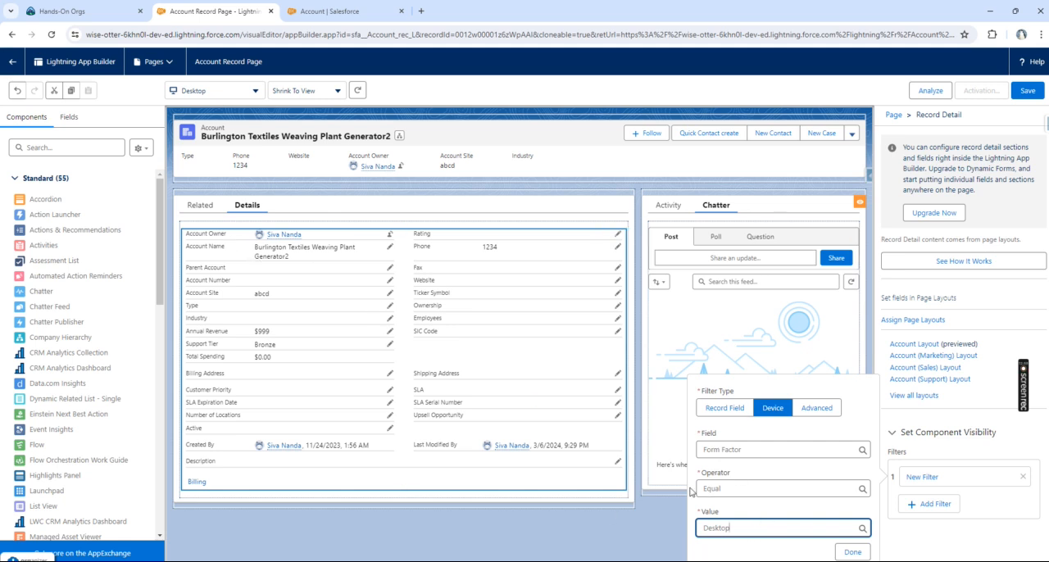
pyautogui.click(744, 528)
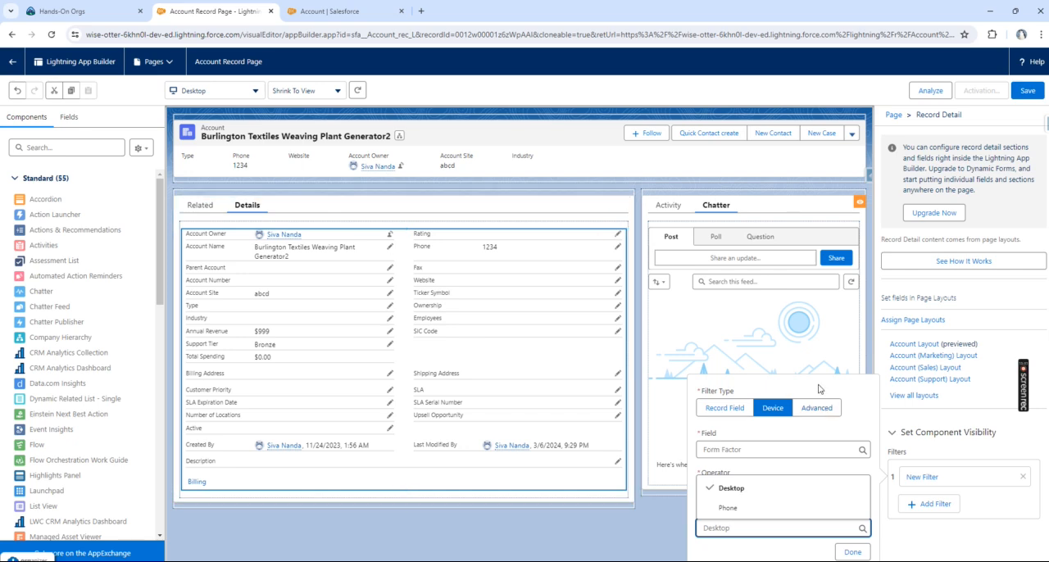
pyautogui.click(771, 488)
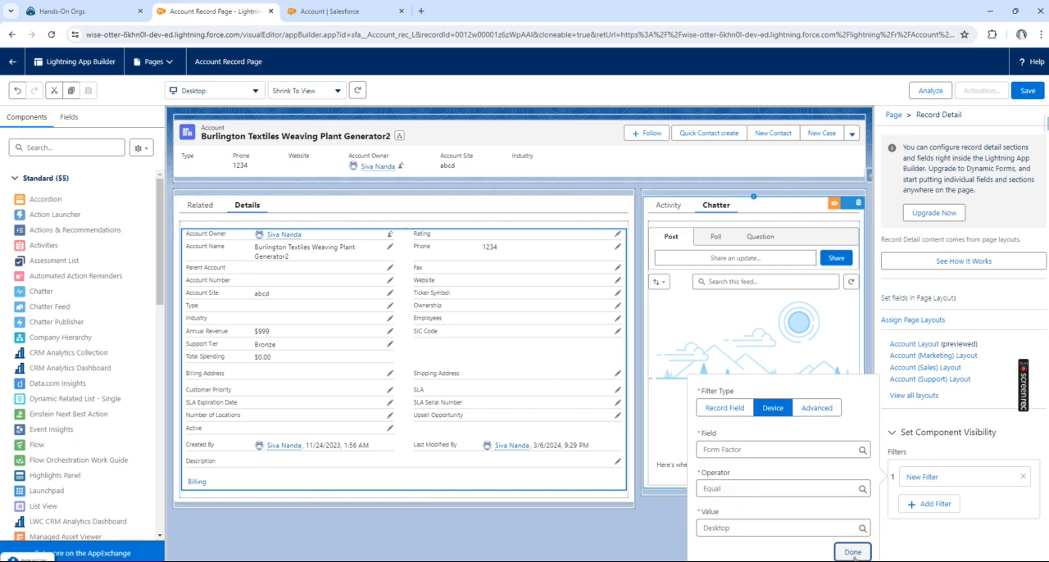
pyautogui.click(852, 551)
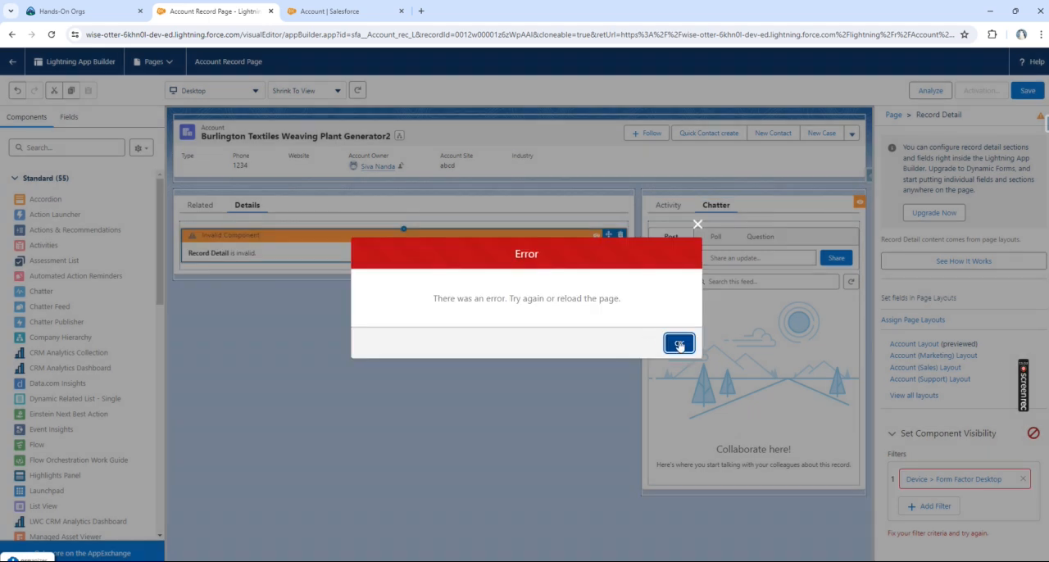
pyautogui.click(679, 343)
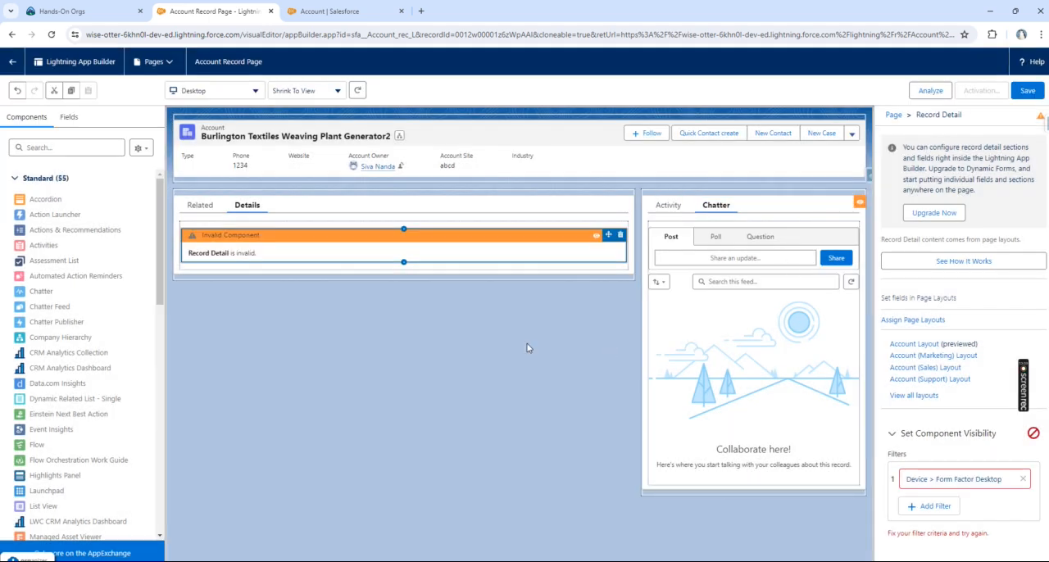
# Step: Check the settings of the invalid Record Detail component and of the tabs component, viewing both the Related and Details tabs
pyautogui.click(445, 255)
pyautogui.click(478, 254)
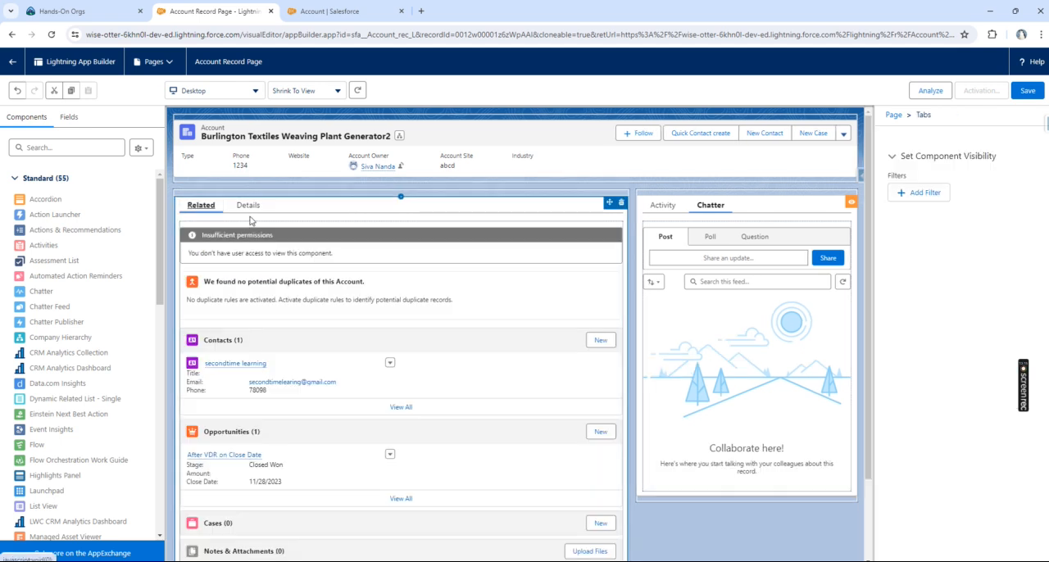
pyautogui.click(254, 206)
pyautogui.click(252, 208)
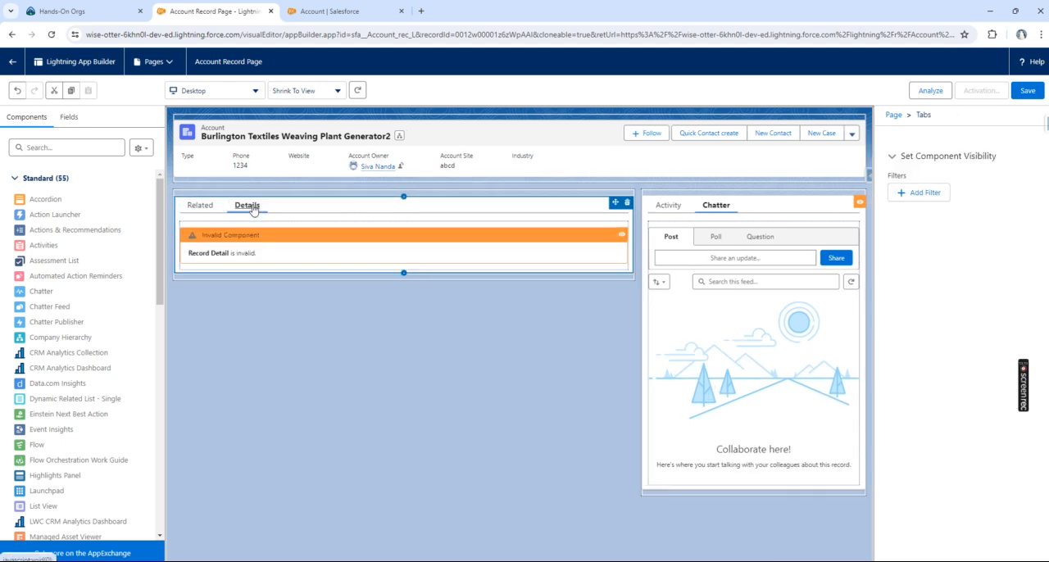
pyautogui.click(278, 259)
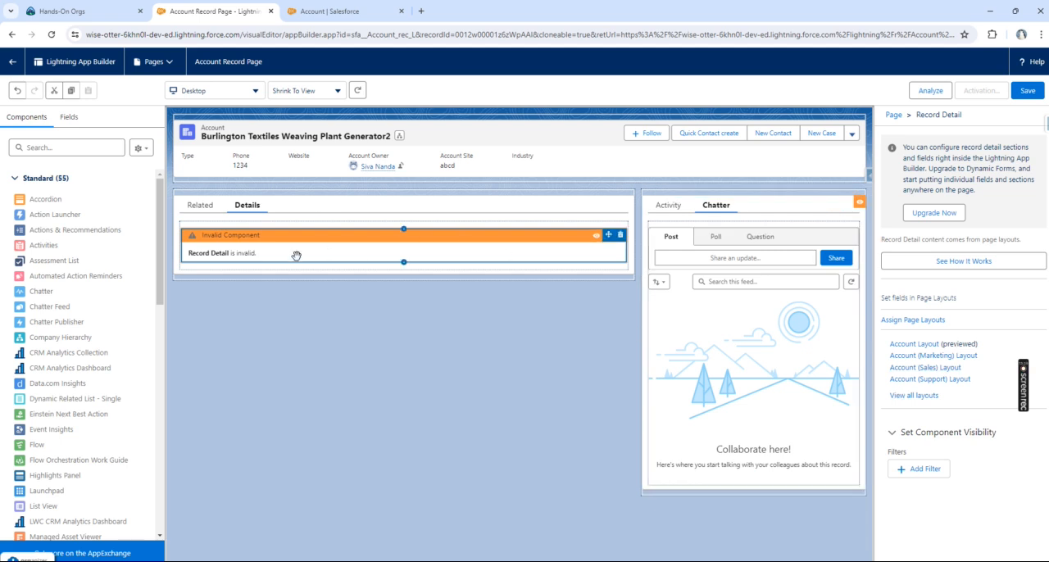
pyautogui.click(216, 207)
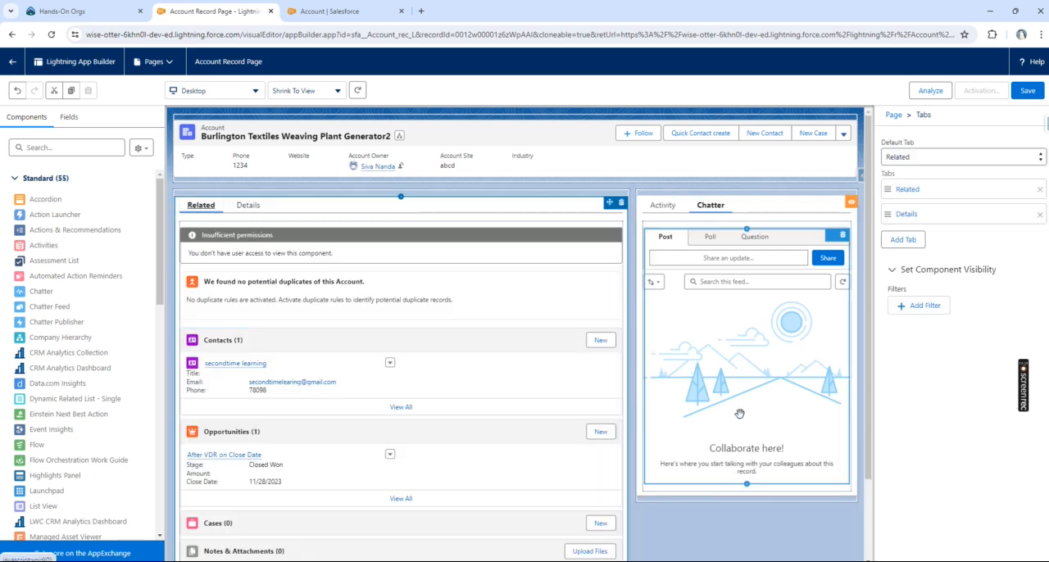
pyautogui.click(247, 205)
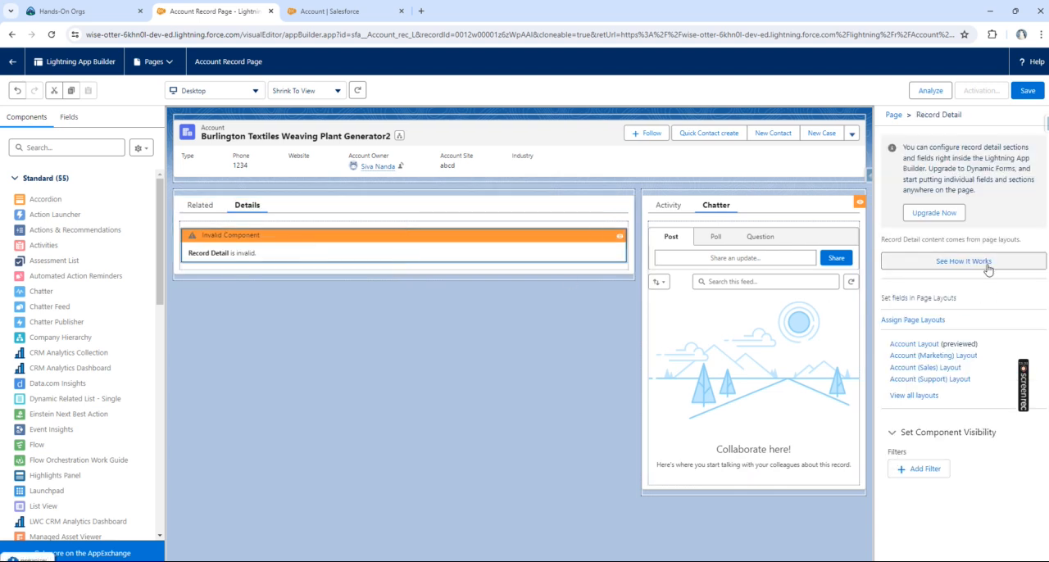
# Step: Search the components for "deta", place a new Record Detail on the Details tab, and delete the invalid one below it
pyautogui.click(82, 144)
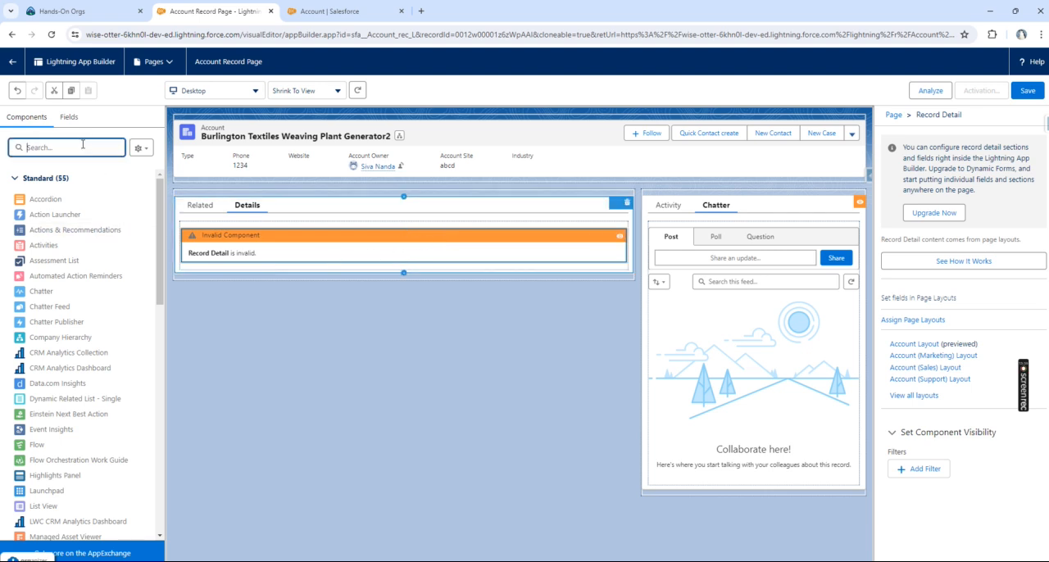
pyautogui.write('deta')
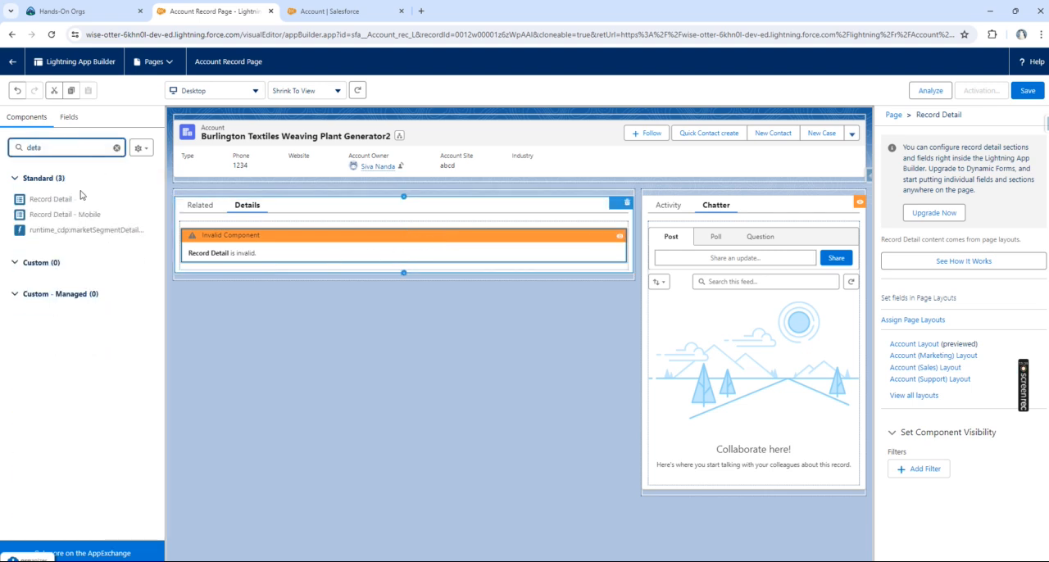
pyautogui.moveTo(53, 202); pyautogui.dragTo(279, 231)
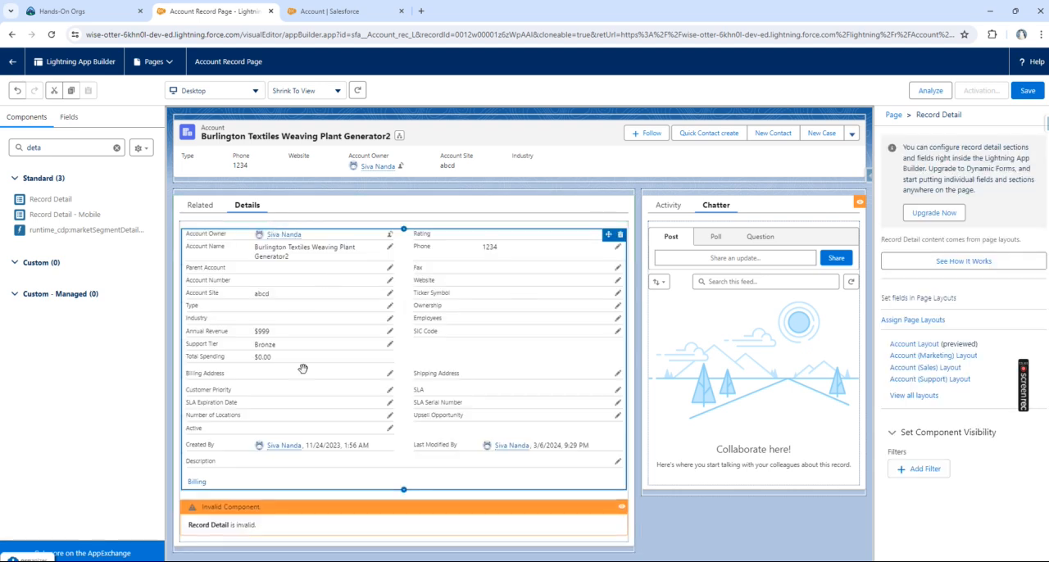
pyautogui.click(191, 201)
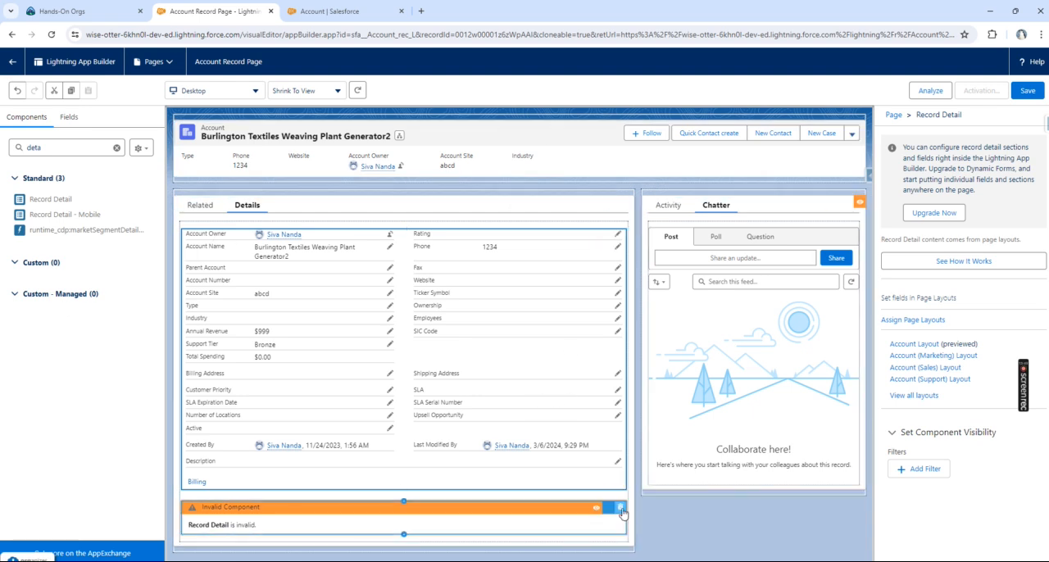
pyautogui.click(621, 509)
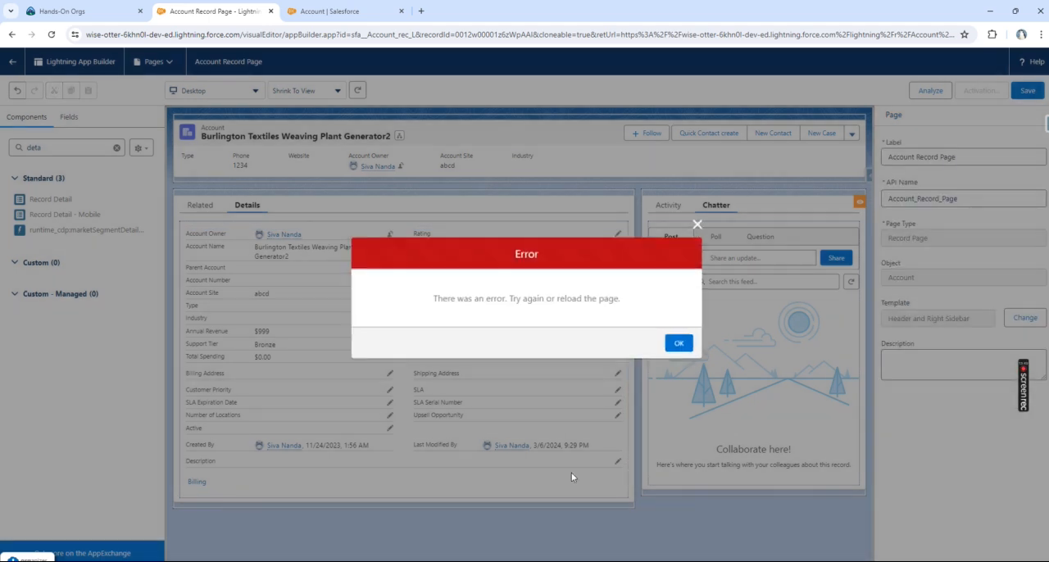
pyautogui.click(683, 345)
# Step: Try once more to apply the Device filter Form Factor Equal Desktop, this time to the newly placed Record Detail component
pyautogui.click(435, 279)
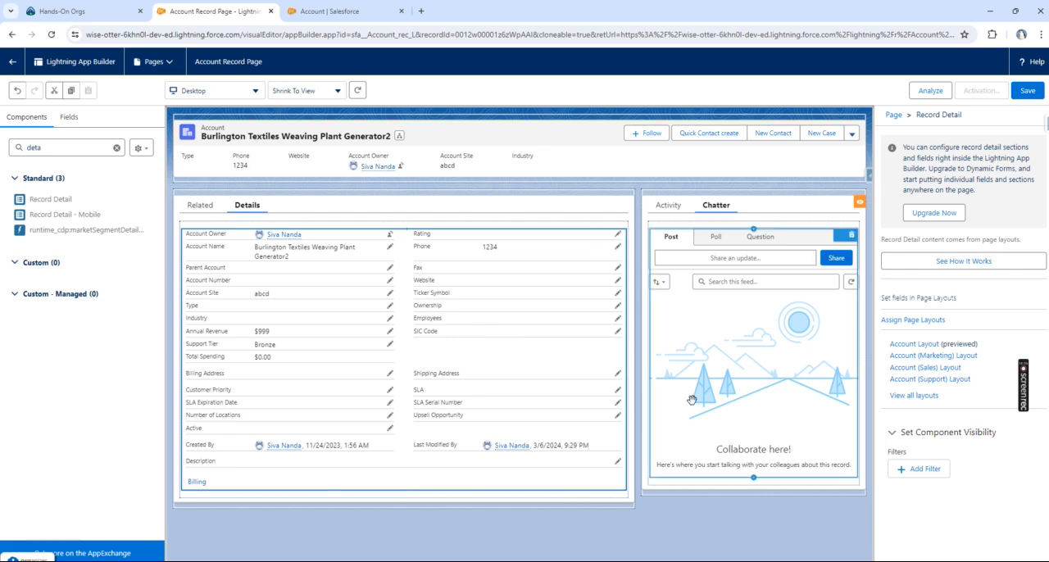
pyautogui.click(931, 470)
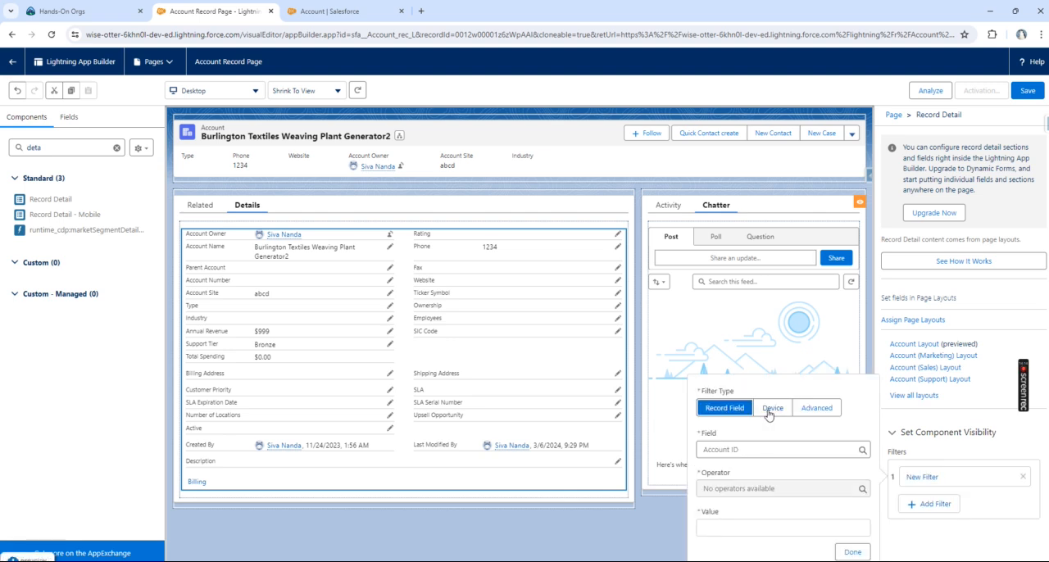
pyautogui.click(772, 407)
pyautogui.click(853, 552)
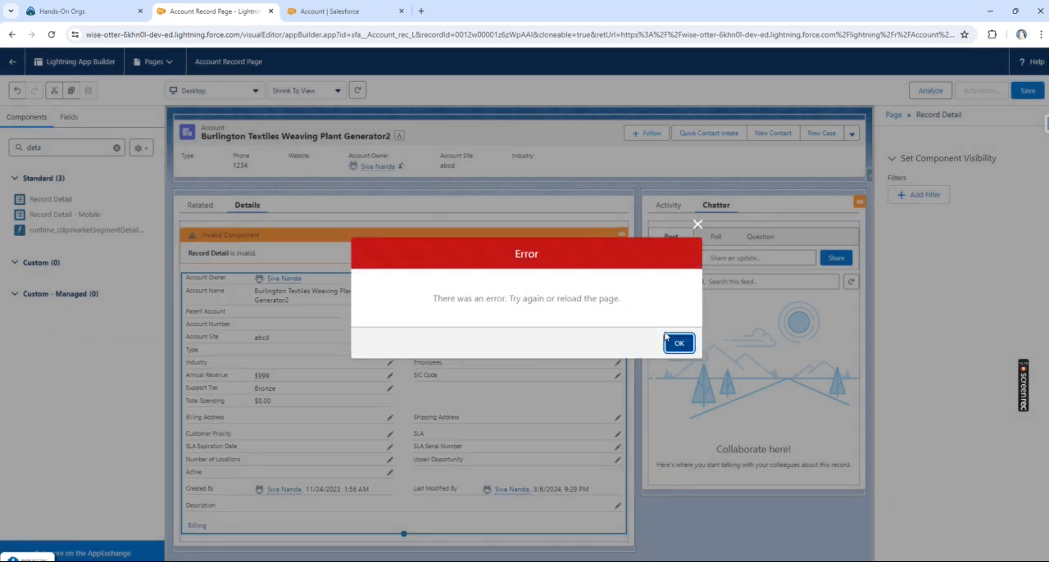
pyautogui.click(678, 342)
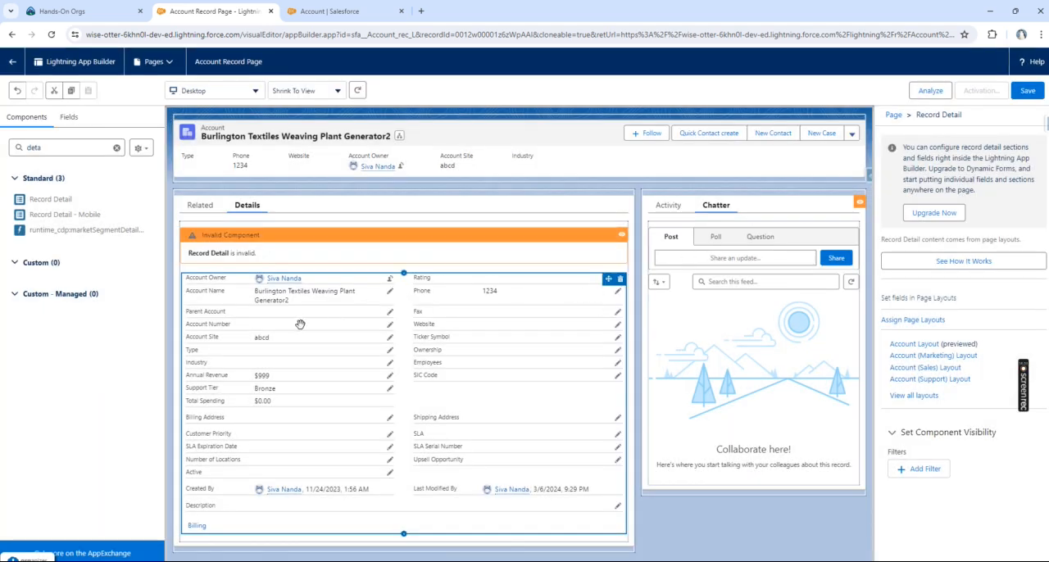
# Step: Delete the invalid Record Detail component above the working one on the Details tab
pyautogui.moveTo(600, 258)
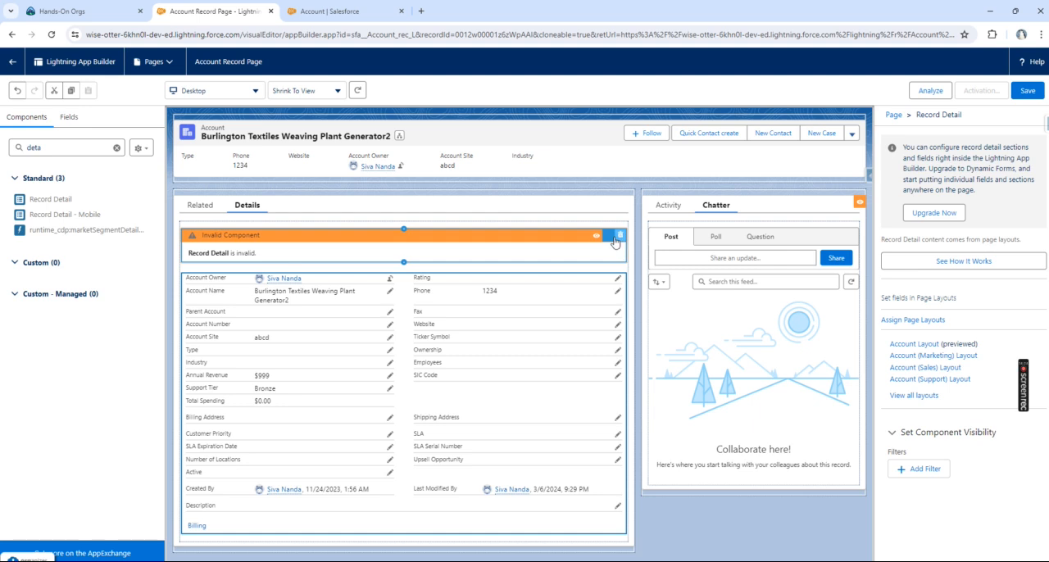
pyautogui.click(619, 235)
pyautogui.click(676, 343)
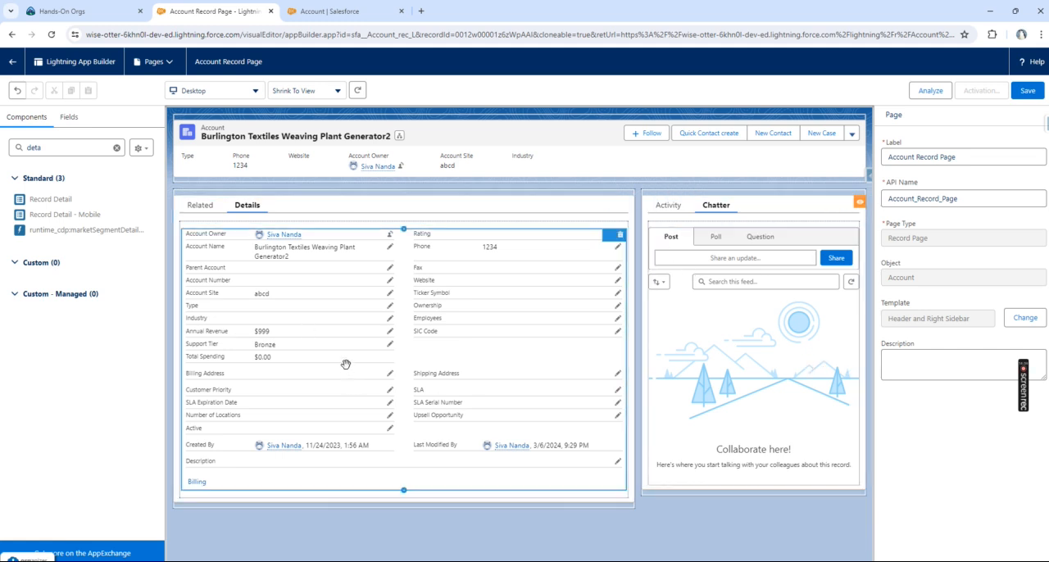
# Step: Start an Advanced visibility filter on the Record Detail component, choose User as the field type, and list its fields
pyautogui.click(565, 347)
pyautogui.click(925, 468)
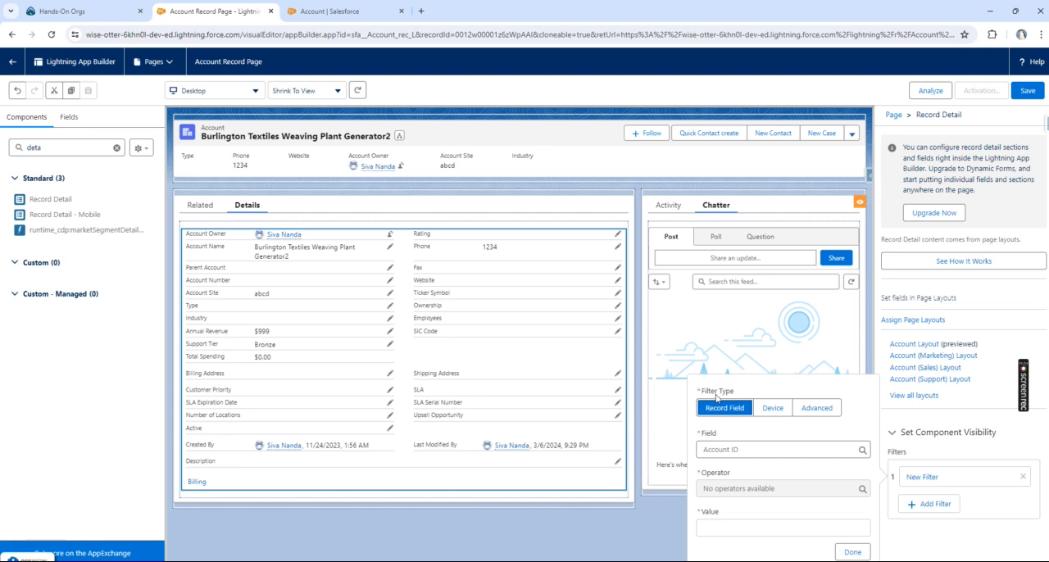
pyautogui.click(816, 412)
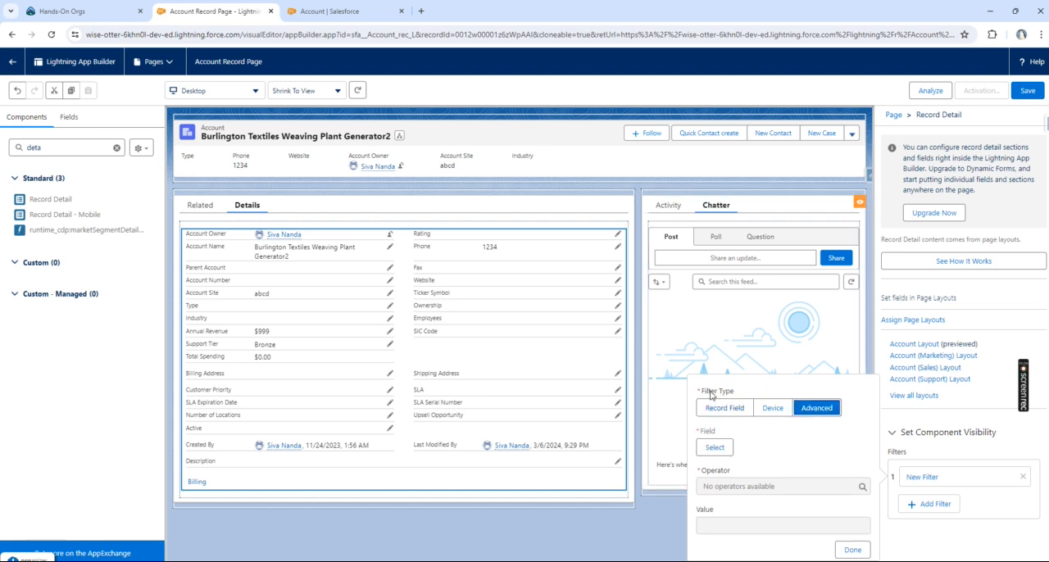
pyautogui.click(728, 447)
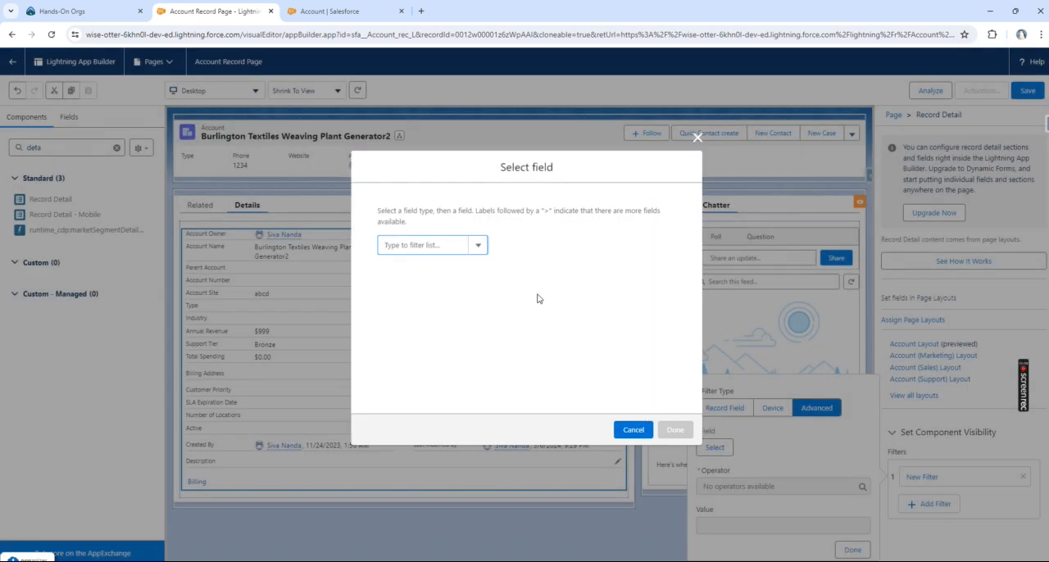
pyautogui.click(480, 246)
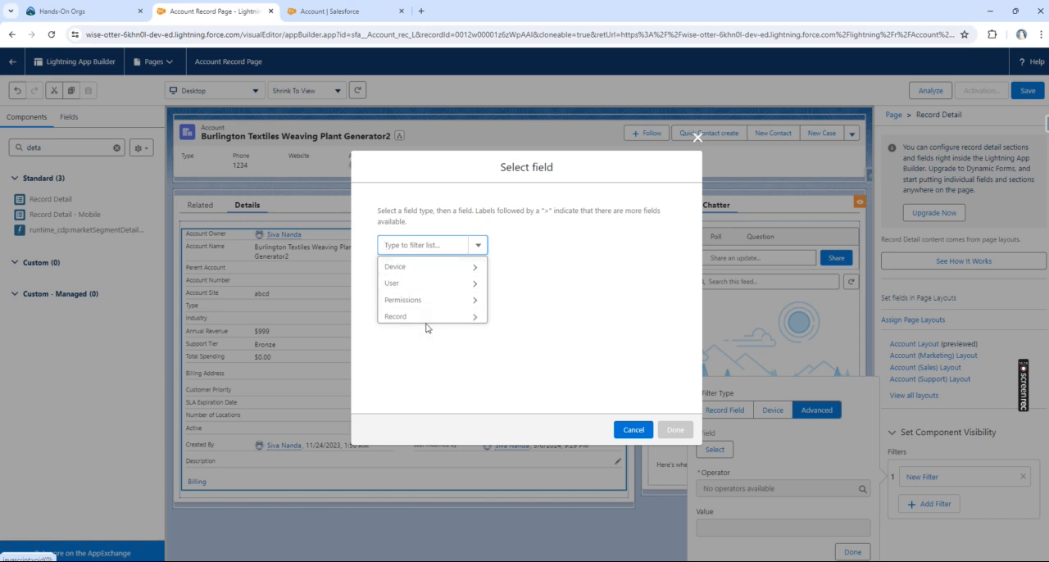
pyautogui.click(415, 284)
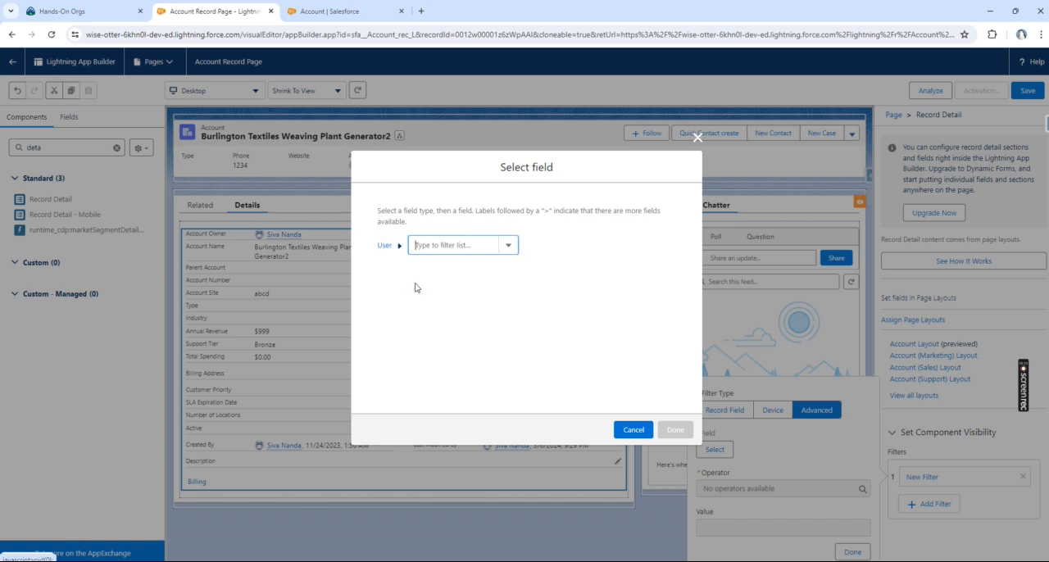
pyautogui.click(516, 251)
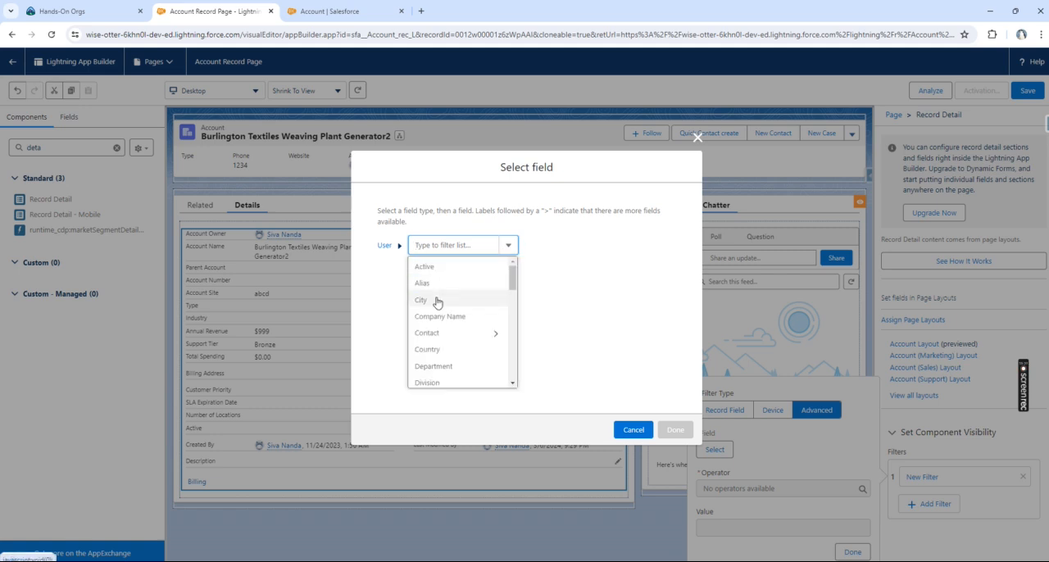
# Step: Open the logged-in user's profile page from the Account setup browser tab, and return to the Account Record Page builder
pyautogui.click(336, 12)
pyautogui.click(1028, 67)
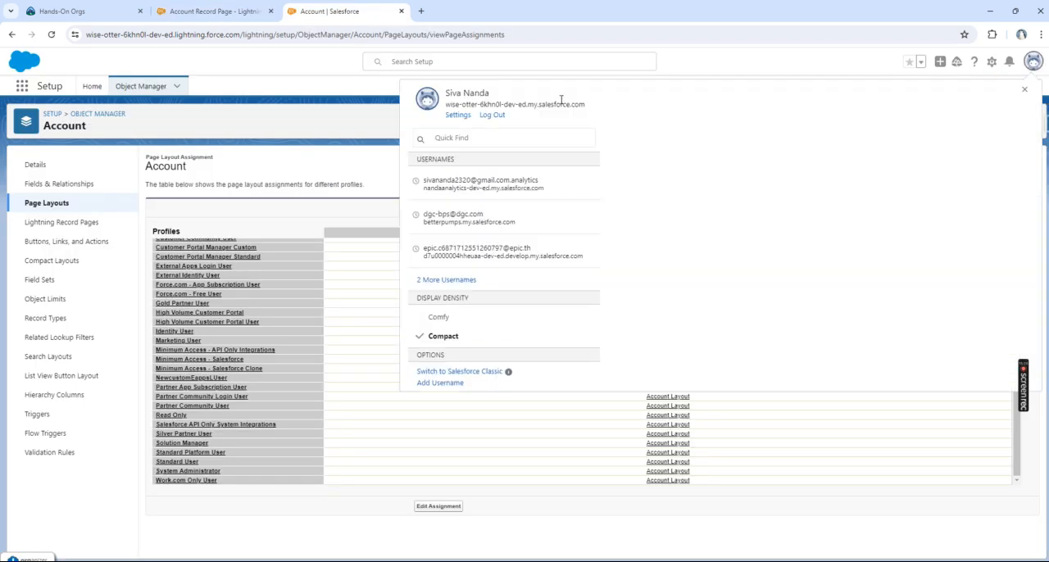
pyautogui.click(467, 93)
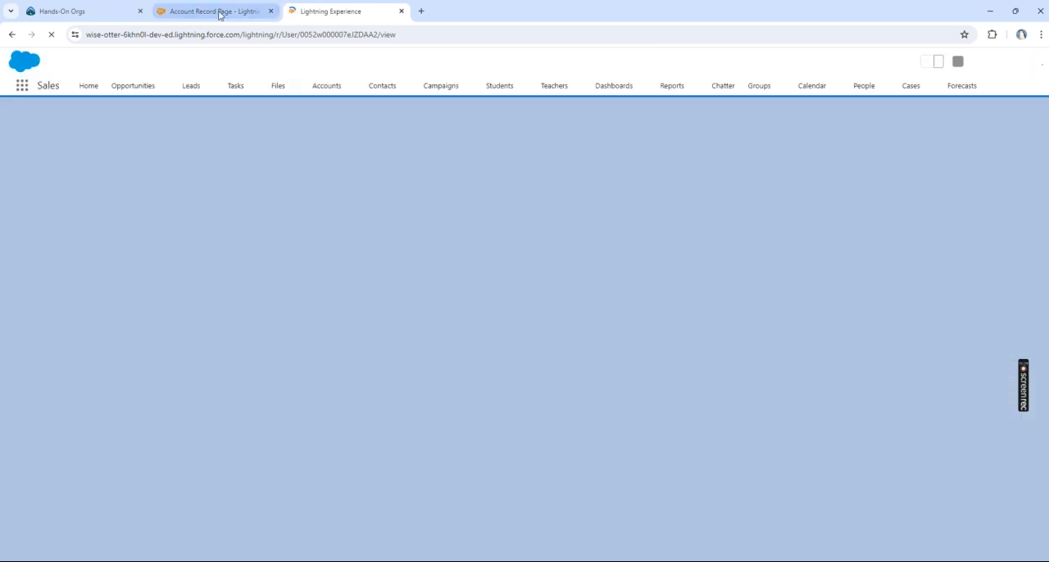
pyautogui.click(219, 13)
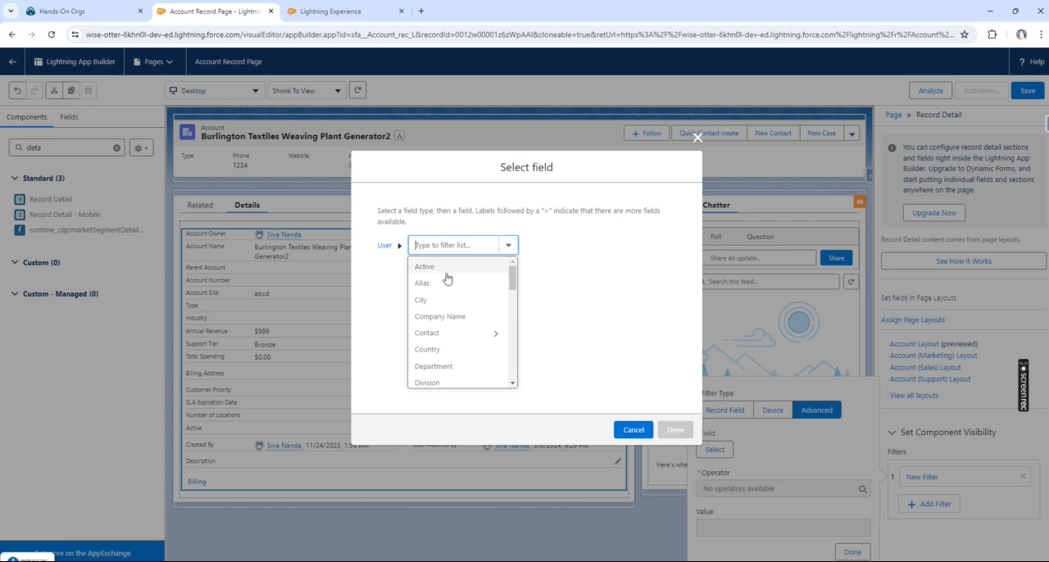
# Step: Choose User > City as the advanced filter's field, with the operator Equal
pyautogui.click(430, 300)
pyautogui.click(675, 430)
pyautogui.click(726, 523)
pyautogui.click(737, 489)
pyautogui.click(749, 526)
pyautogui.click(710, 527)
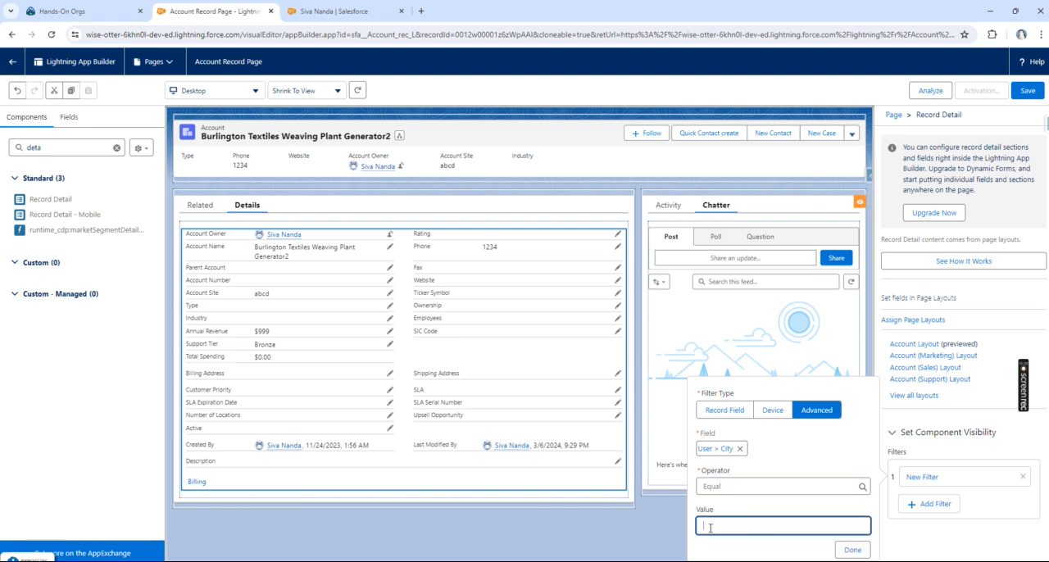
# Step: Open the logged-in user's User Detail page from their profile page, and return to the Account Record Page builder
pyautogui.click(332, 18)
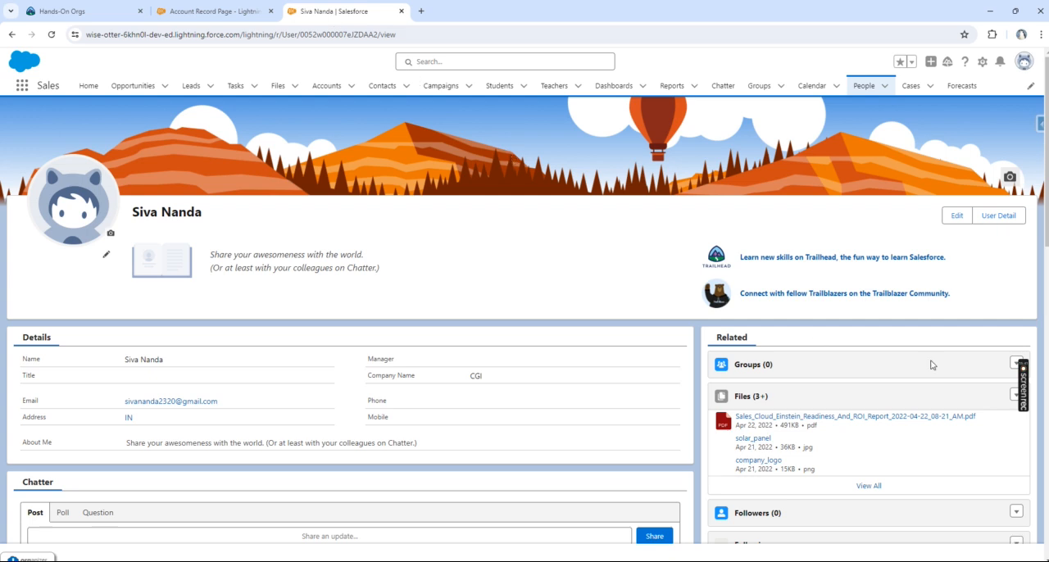
pyautogui.click(999, 218)
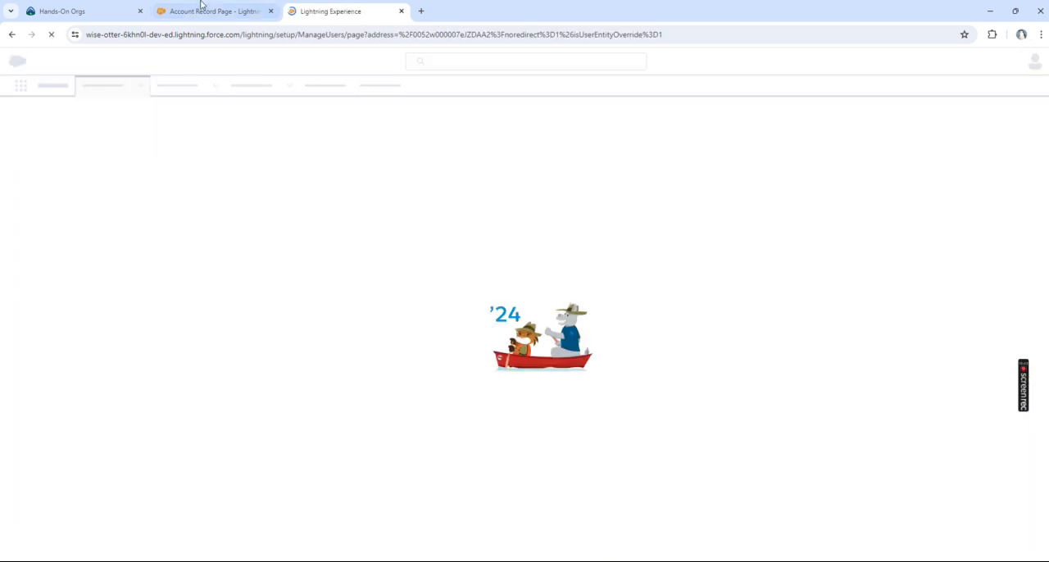
pyautogui.click(196, 10)
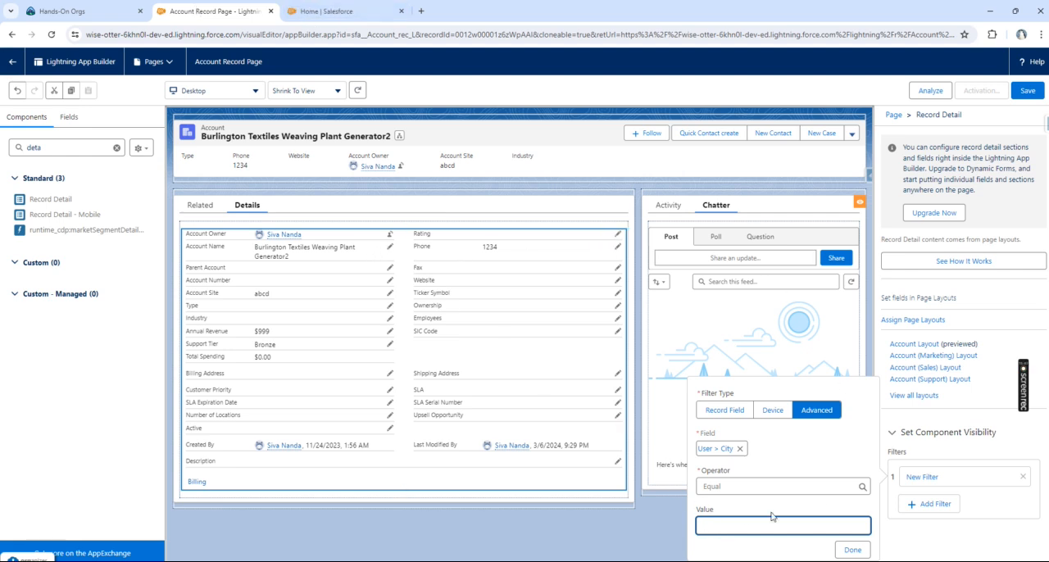
# Step: Remove User > City from the visibility filter, browse the available User fields again, and cancel the field selection
pyautogui.click(740, 449)
pyautogui.click(715, 449)
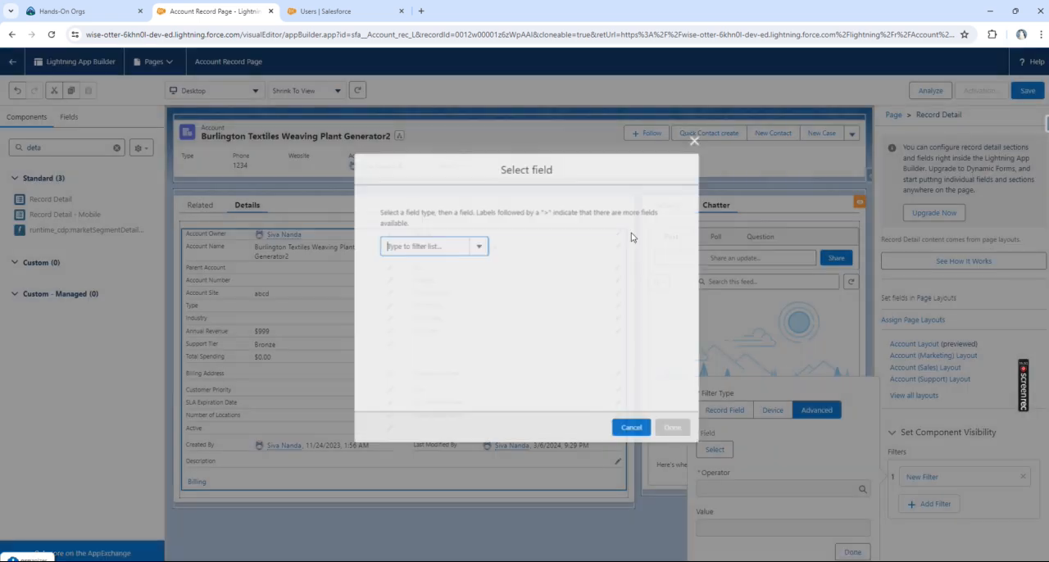
pyautogui.click(481, 247)
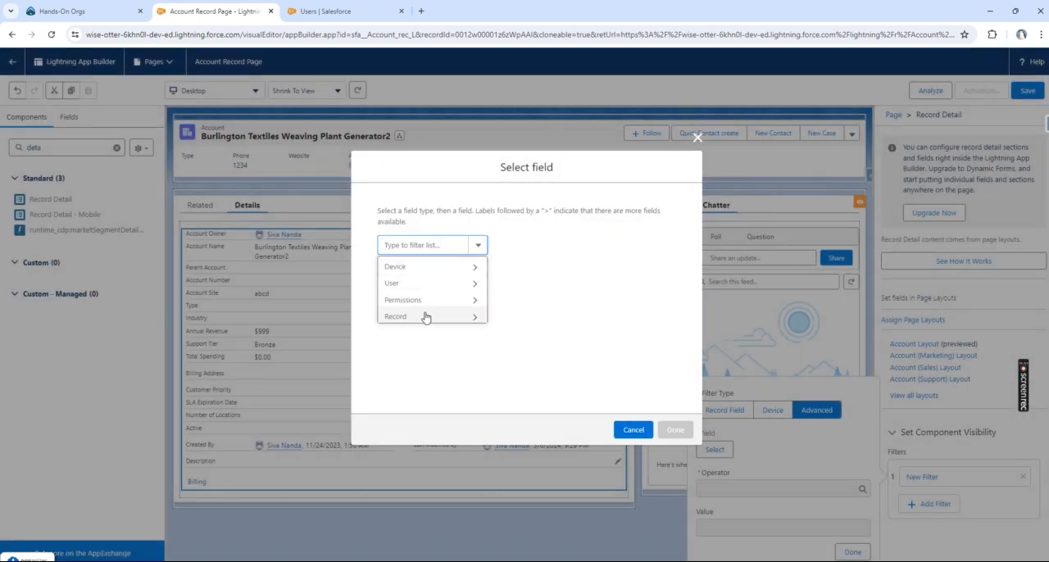
pyautogui.click(429, 287)
pyautogui.click(508, 245)
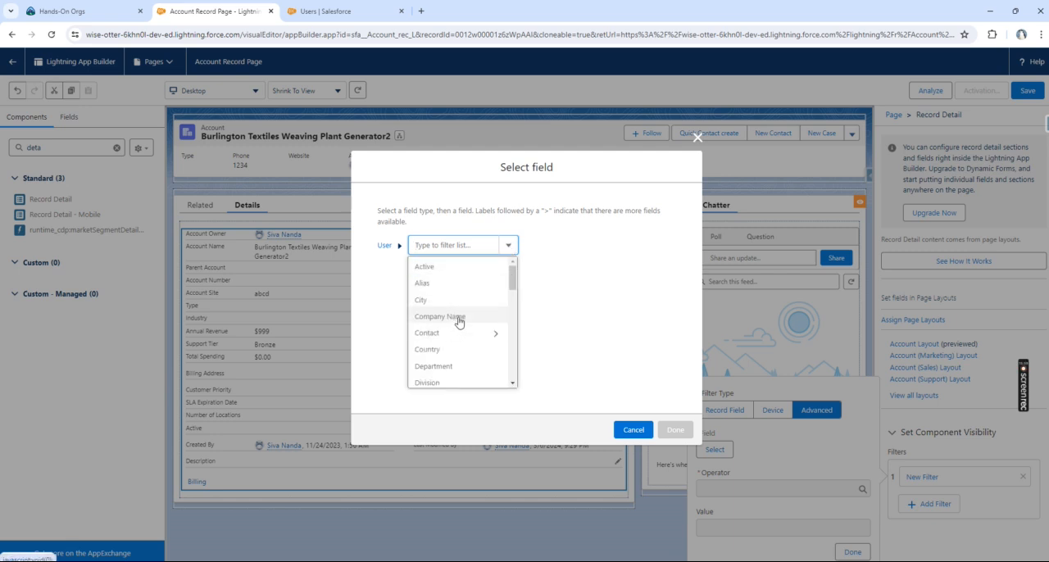
pyautogui.scroll(-5, 459, 324)
pyautogui.scroll(4, 459, 325)
pyautogui.scroll(2, 460, 326)
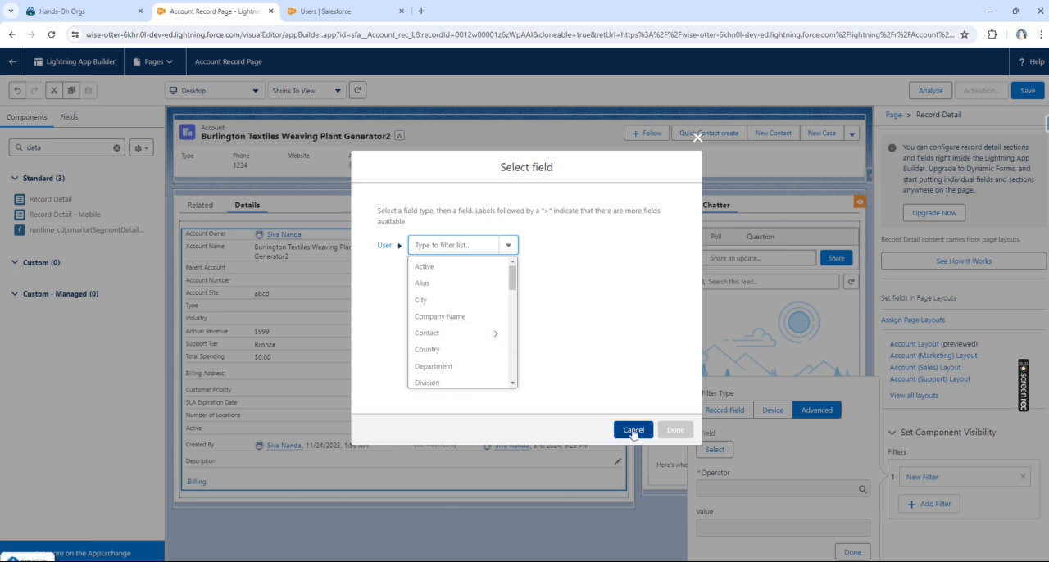
pyautogui.click(632, 433)
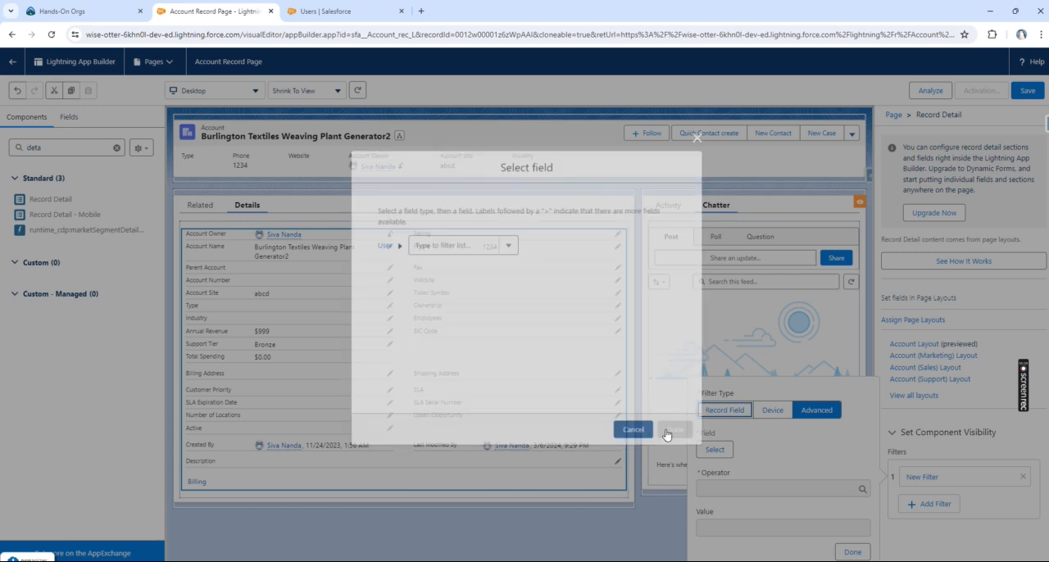
# Step: Reopen the filter's field selection and examine the Custom Permission and Standard Permission options under Permissions
pyautogui.click(715, 450)
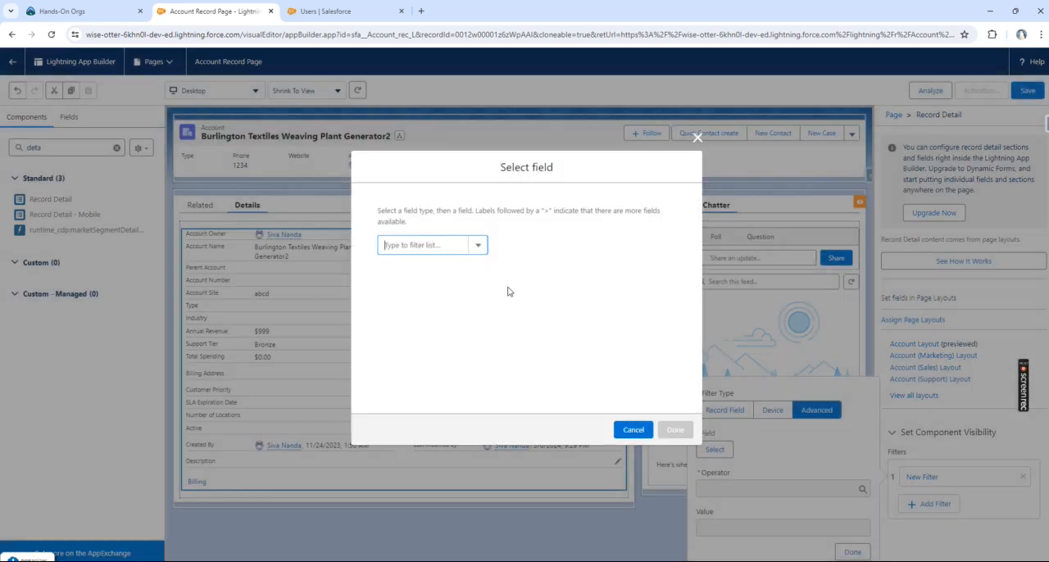
pyautogui.click(480, 247)
pyautogui.click(434, 300)
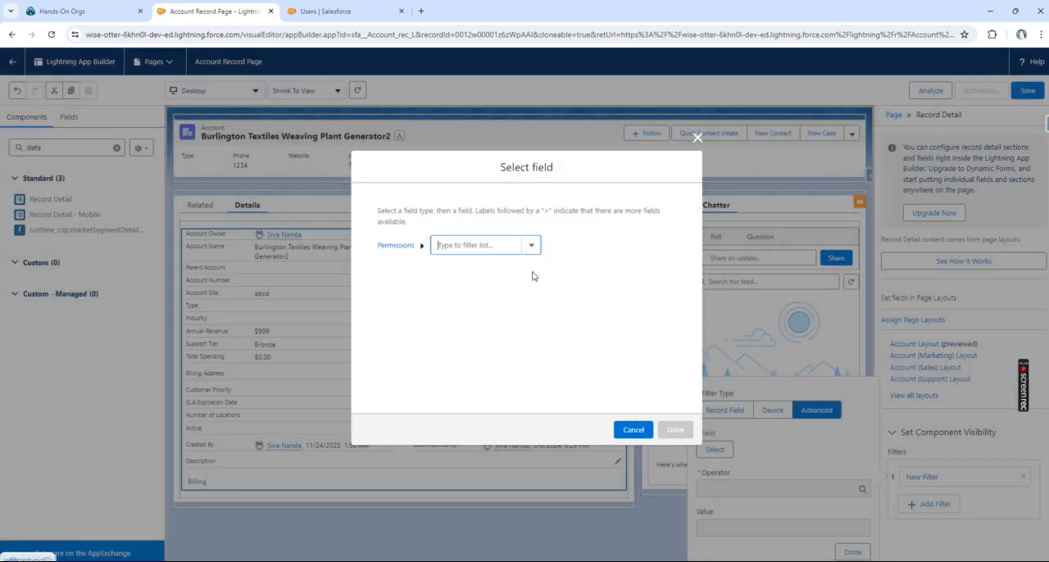
pyautogui.click(532, 247)
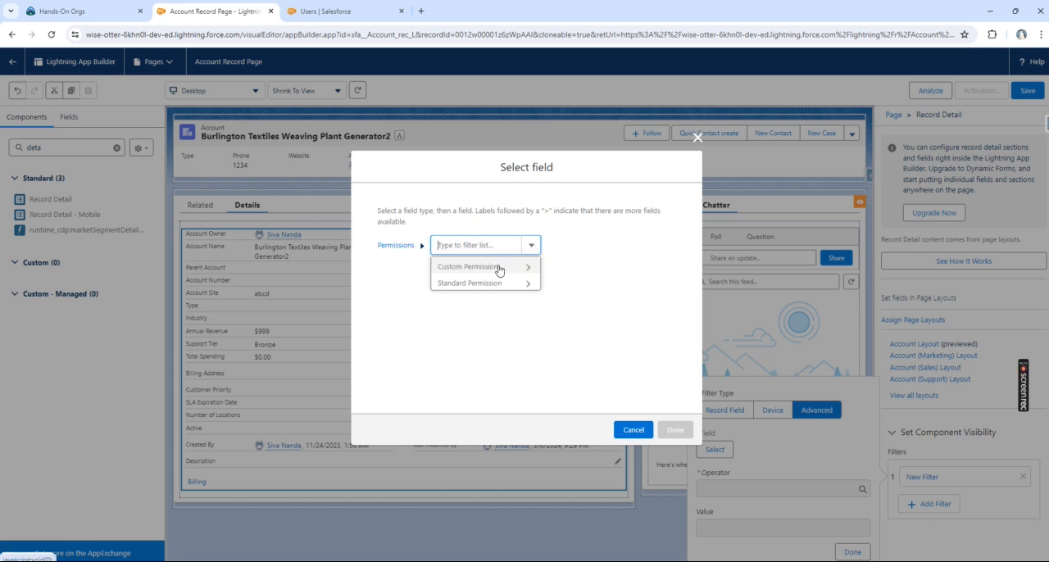
pyautogui.click(497, 271)
pyautogui.click(612, 245)
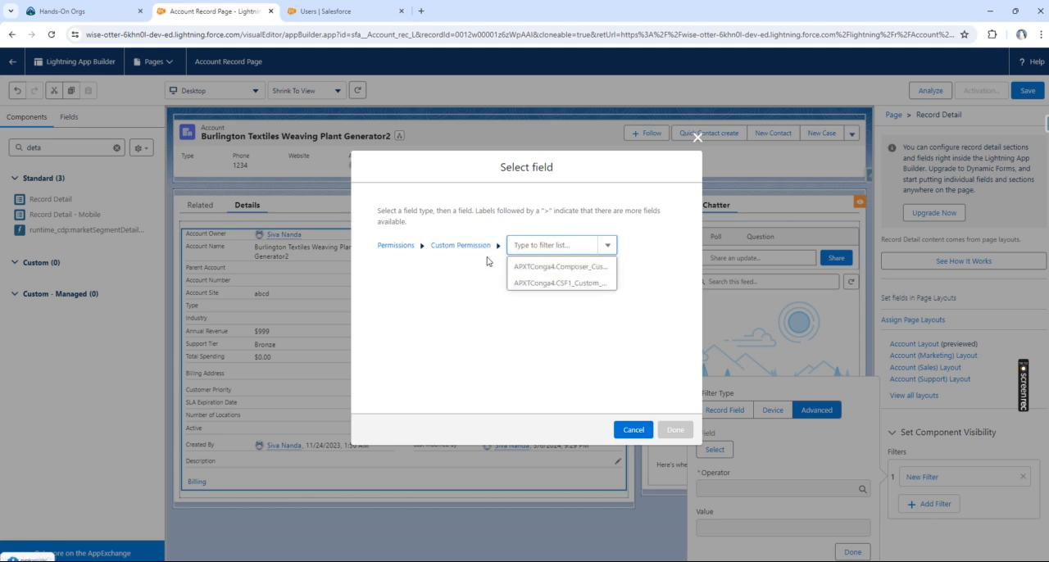
pyautogui.click(475, 247)
pyautogui.click(475, 278)
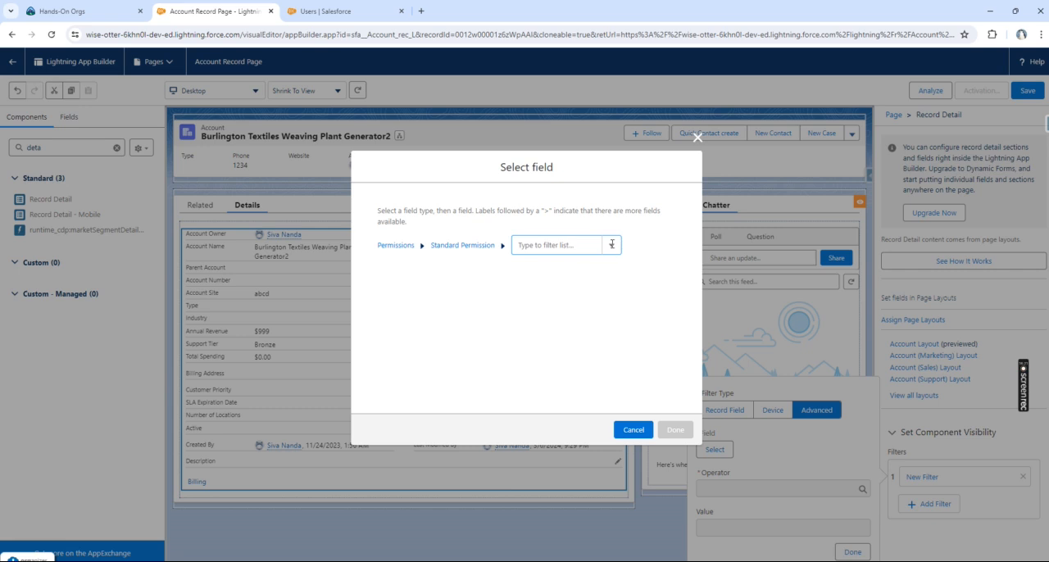
# Step: Search the logged-in user's detail page for "custom" and "adress"
pyautogui.click(326, 11)
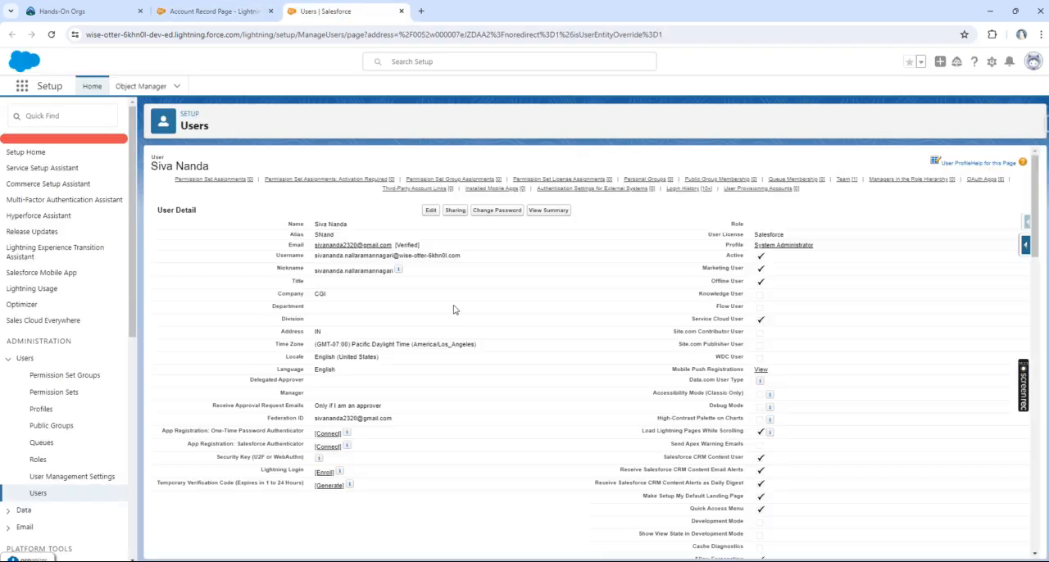
pyautogui.moveTo(453, 179)
pyautogui.hotkey('ctrl', 'f')
pyautogui.write('cu')
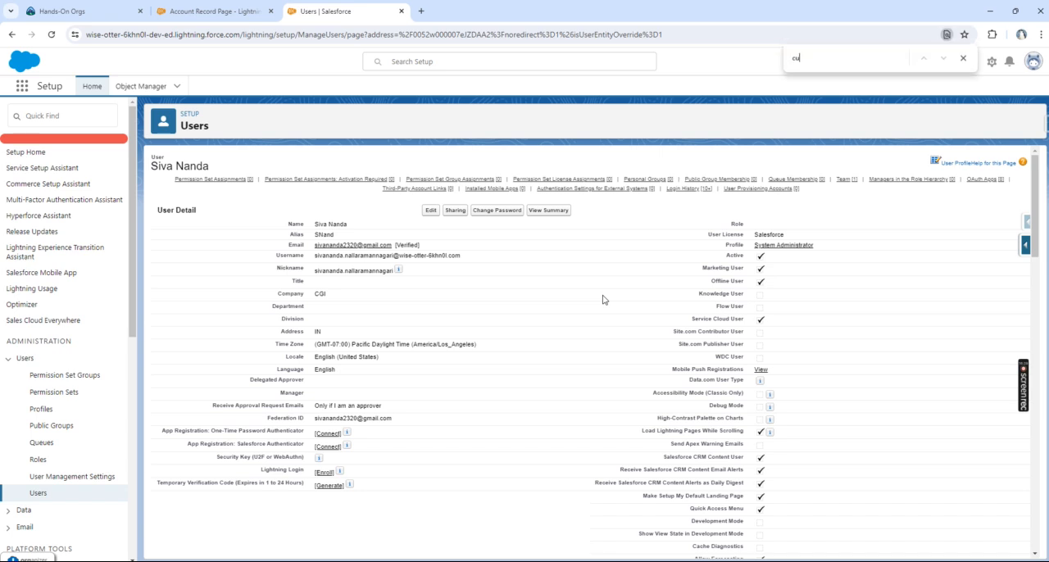
pyautogui.write('stom pe')
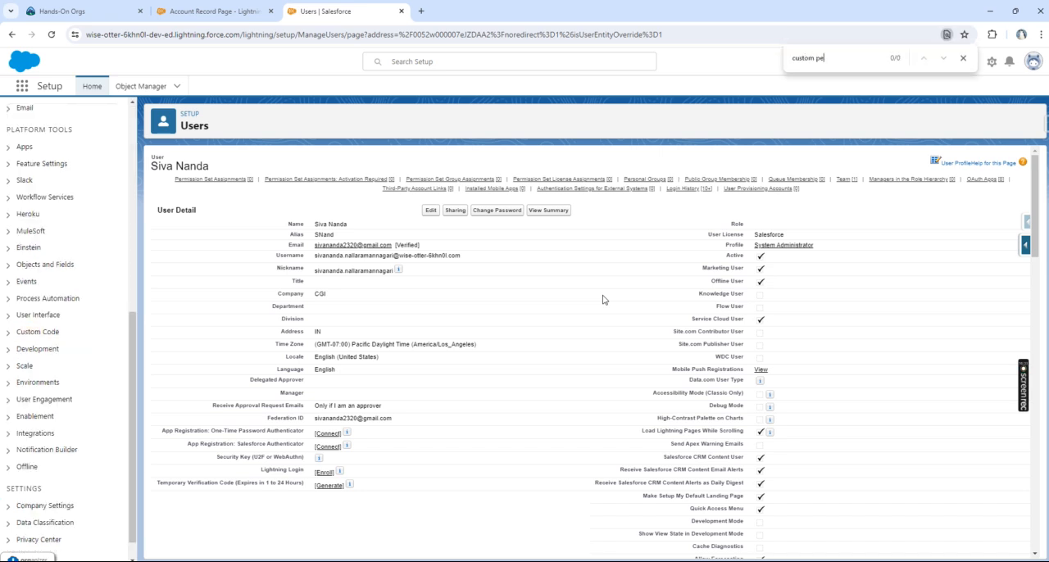
pyautogui.press('BackSpace')
pyautogui.press('BackSpace')
pyautogui.hotkey('ctrl', 'a')
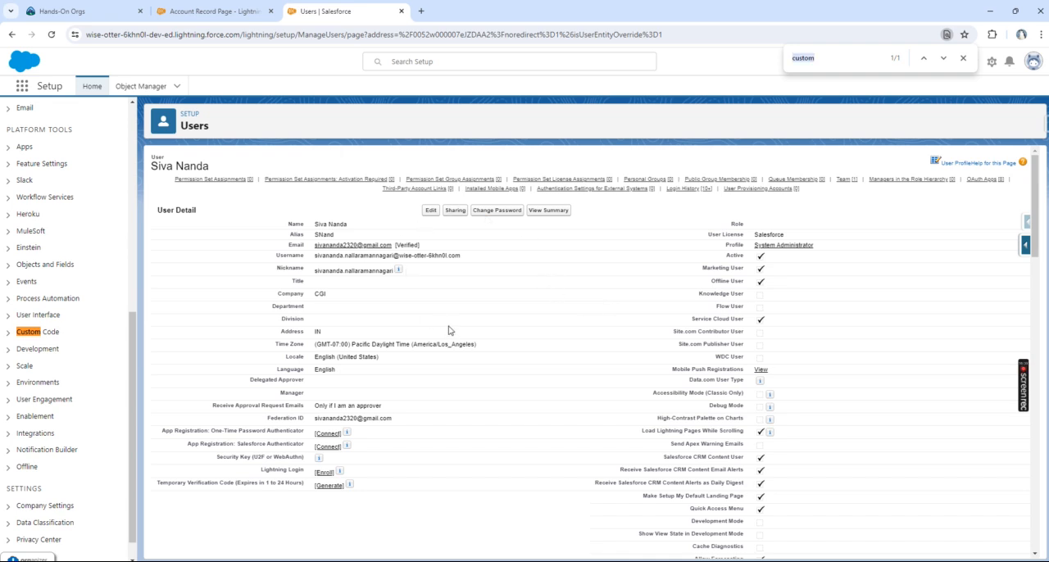
pyautogui.write('addo')
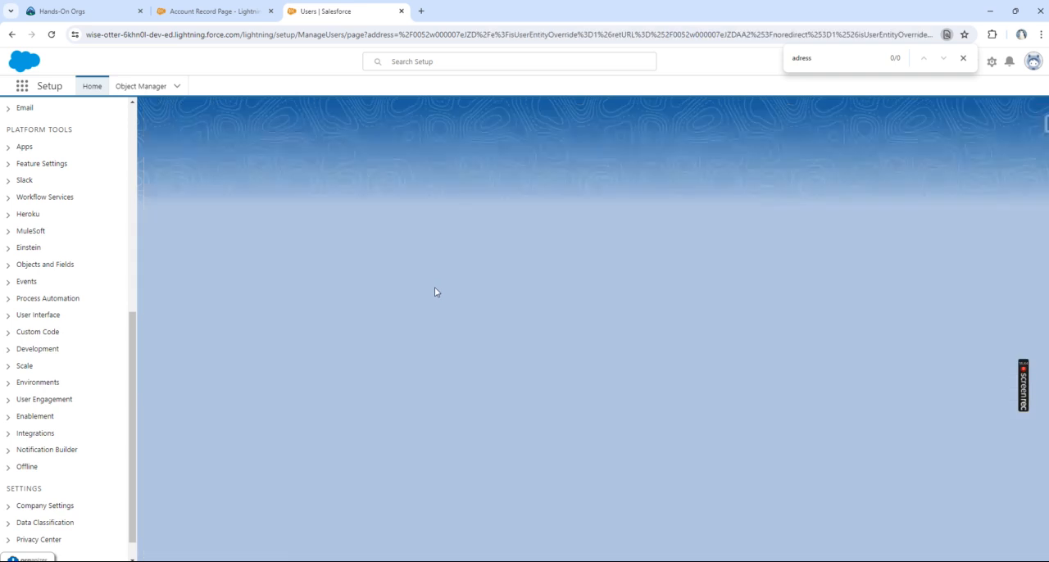
# Step: Examine the City and Country fields under Mailing Address in the user's edit form, and cancel the edit
pyautogui.scroll(-10, 478, 306)
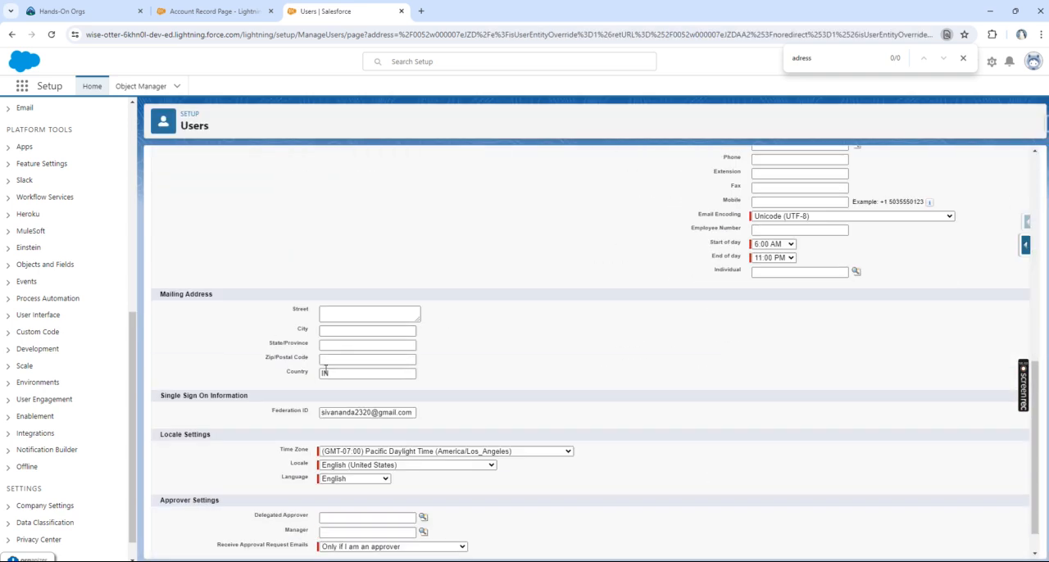
pyautogui.click(325, 372)
pyautogui.click(323, 333)
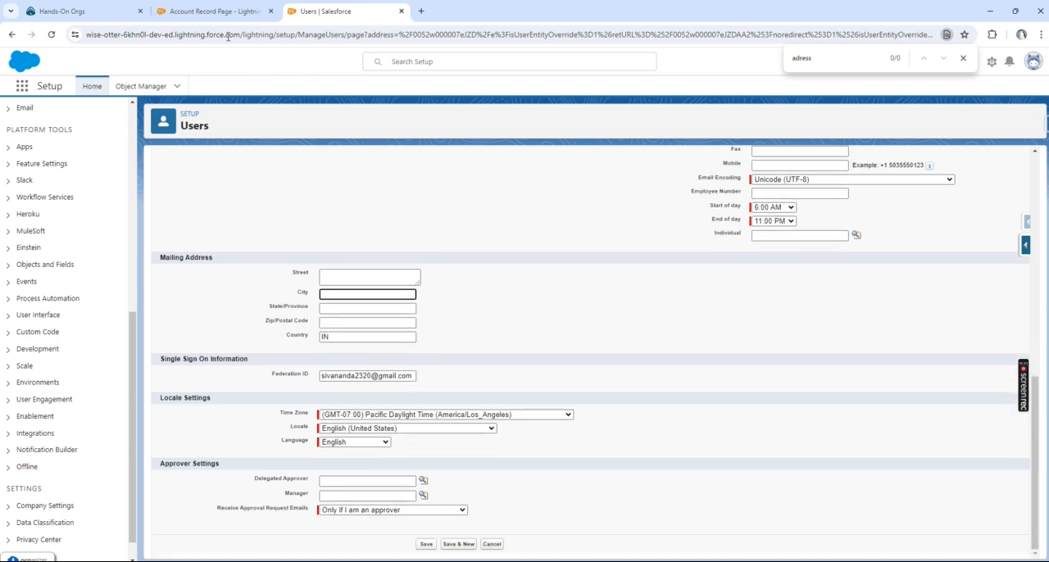
pyautogui.click(215, 12)
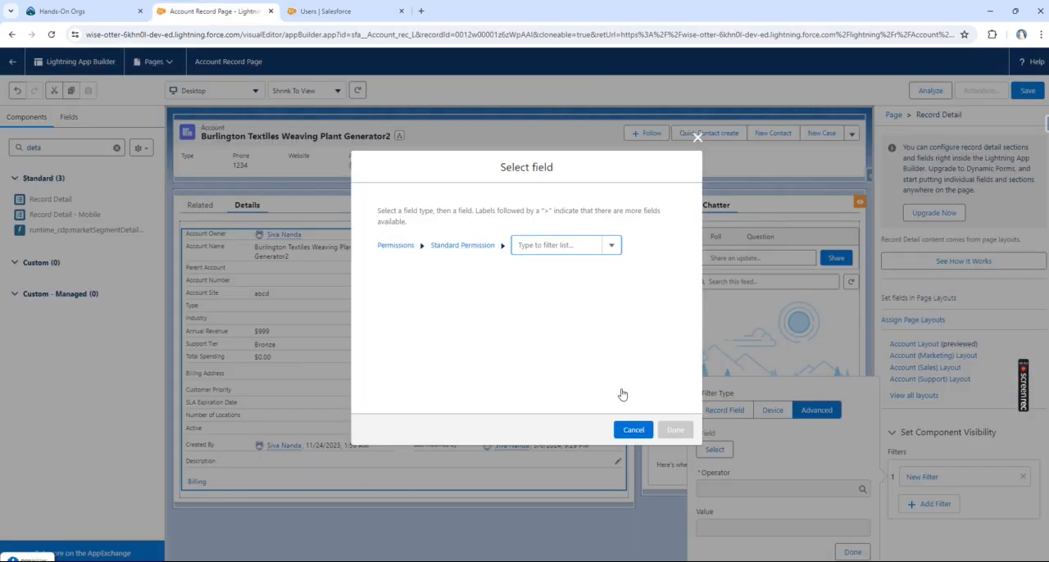
pyautogui.click(329, 17)
pyautogui.scroll(10, 518, 266)
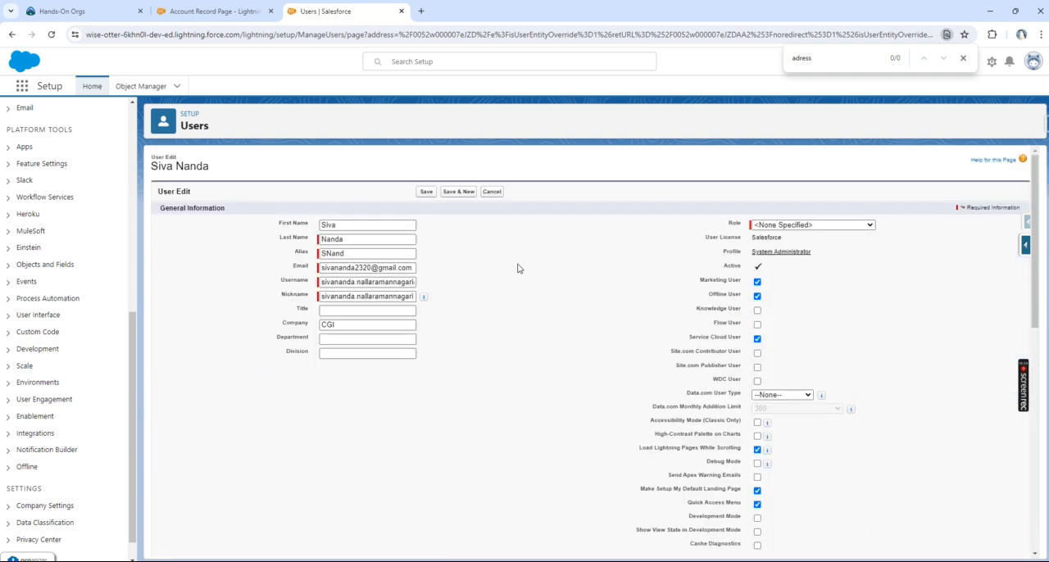
pyautogui.click(492, 191)
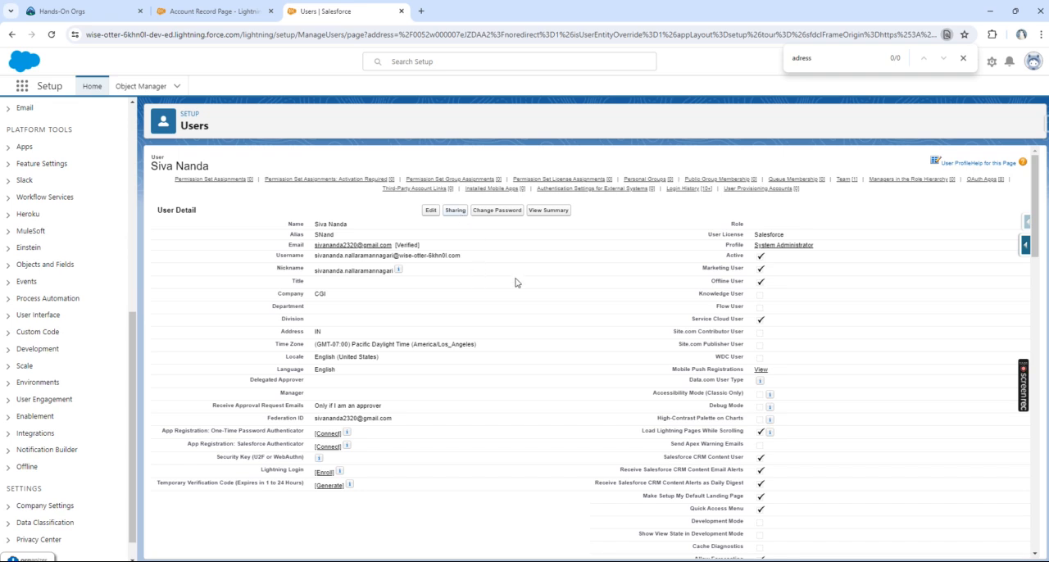
# Step: Examine the Permission Set Assignments section and the other related lists on the user's detail page
pyautogui.click(237, 181)
pyautogui.scroll(-5, 187, 346)
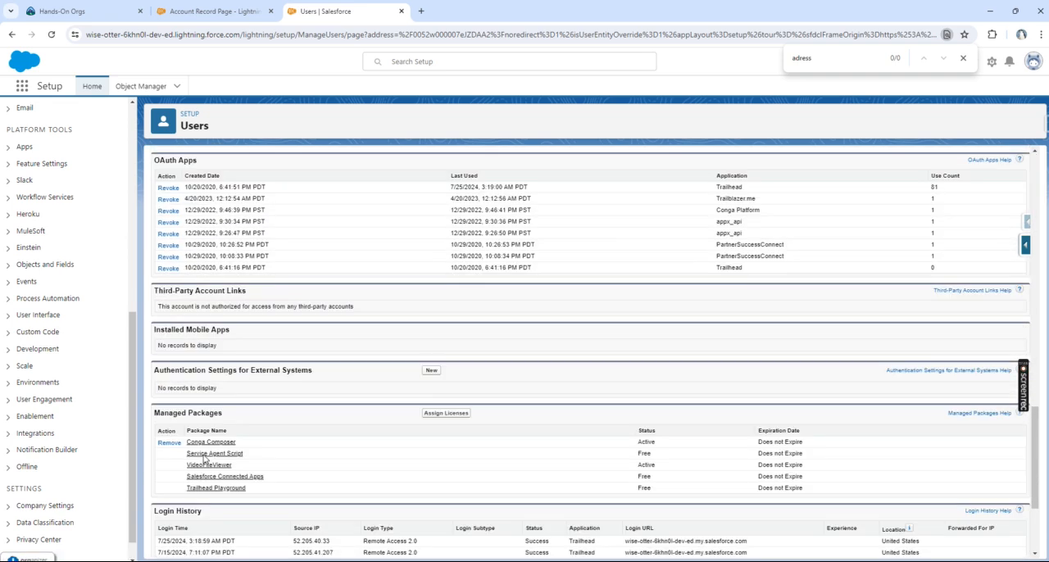
pyautogui.scroll(6, 205, 461)
pyautogui.moveTo(158, 211); pyautogui.dragTo(272, 211)
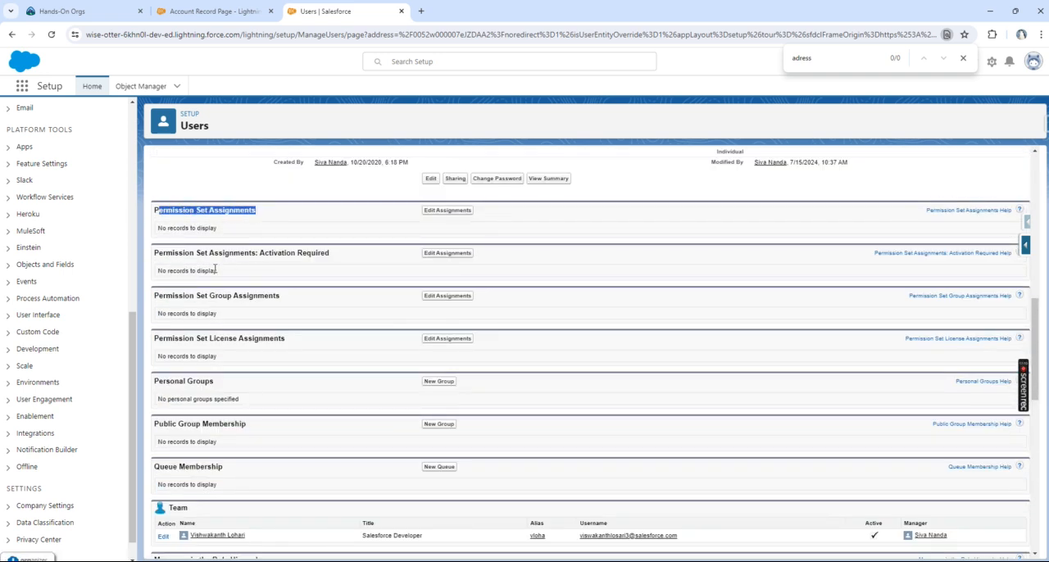
pyautogui.scroll(8, 264, 268)
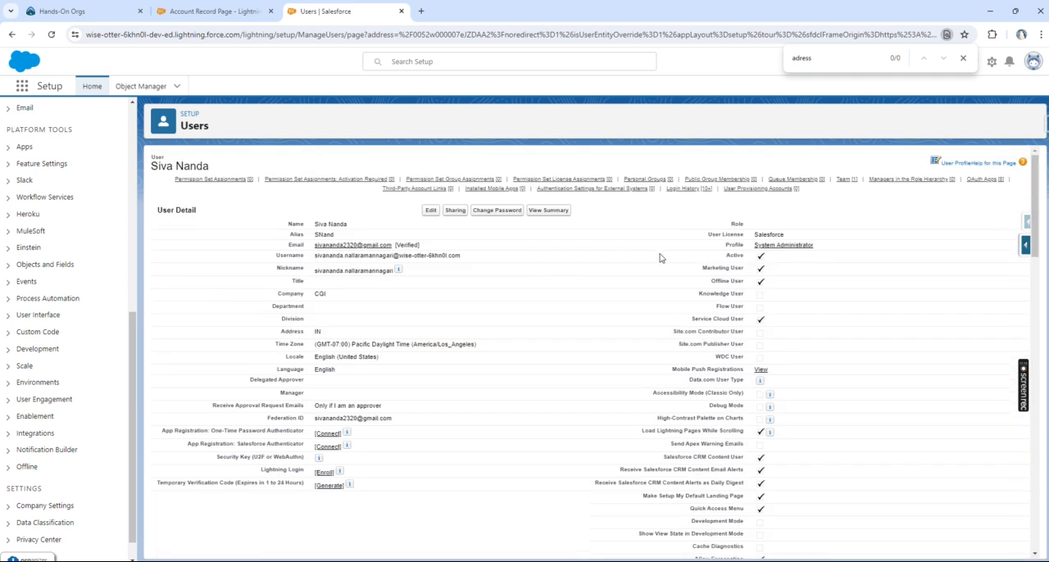
# Step: Open the user's System Administrator profile and search it for "administrative" to examine the Administrative Permissions
pyautogui.click(800, 249)
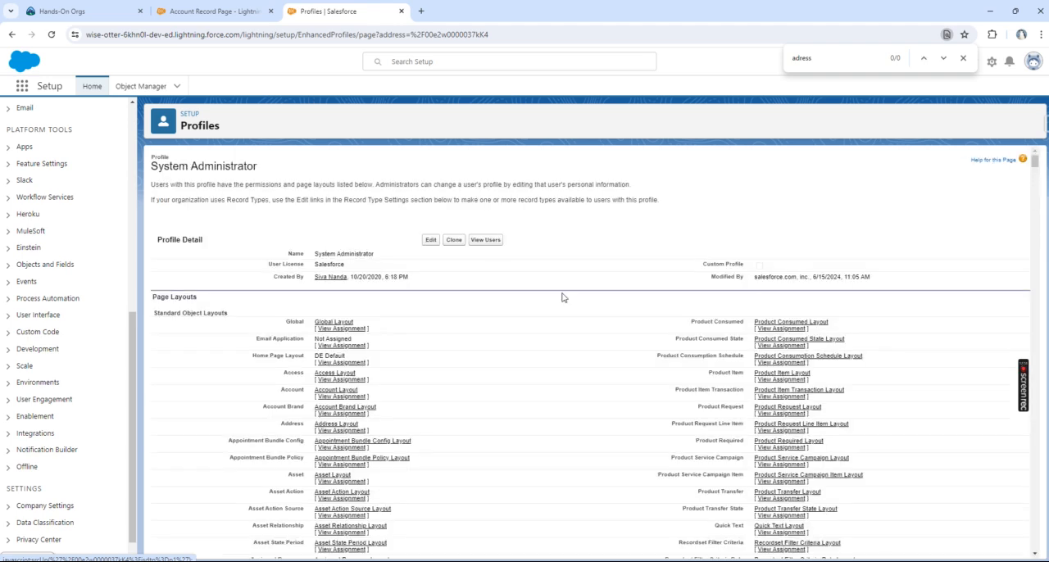
pyautogui.scroll(-10, 493, 274)
pyautogui.hotkey('ctrl', 'f')
pyautogui.write('system p')
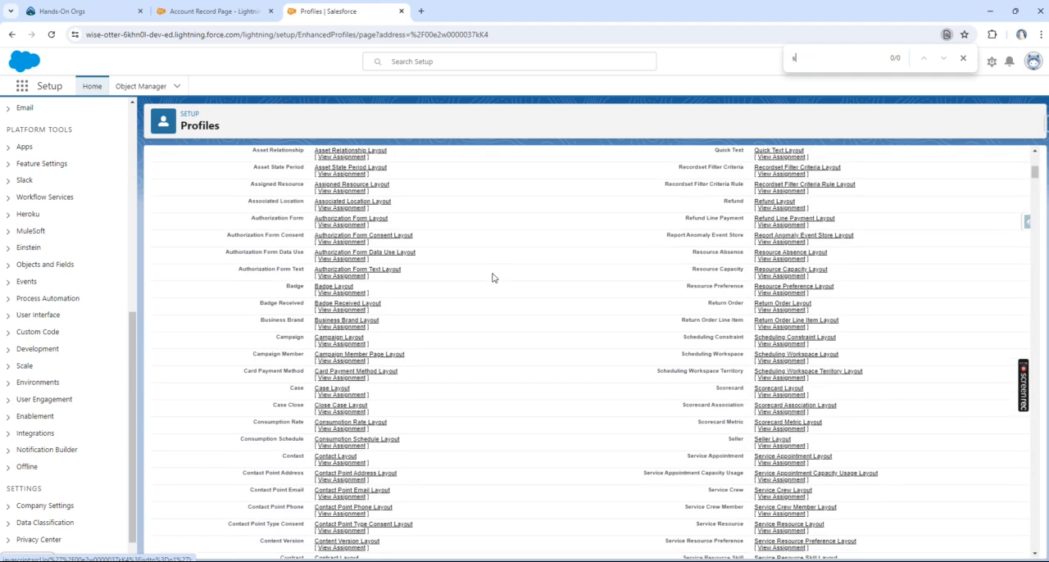
pyautogui.write('ermi')
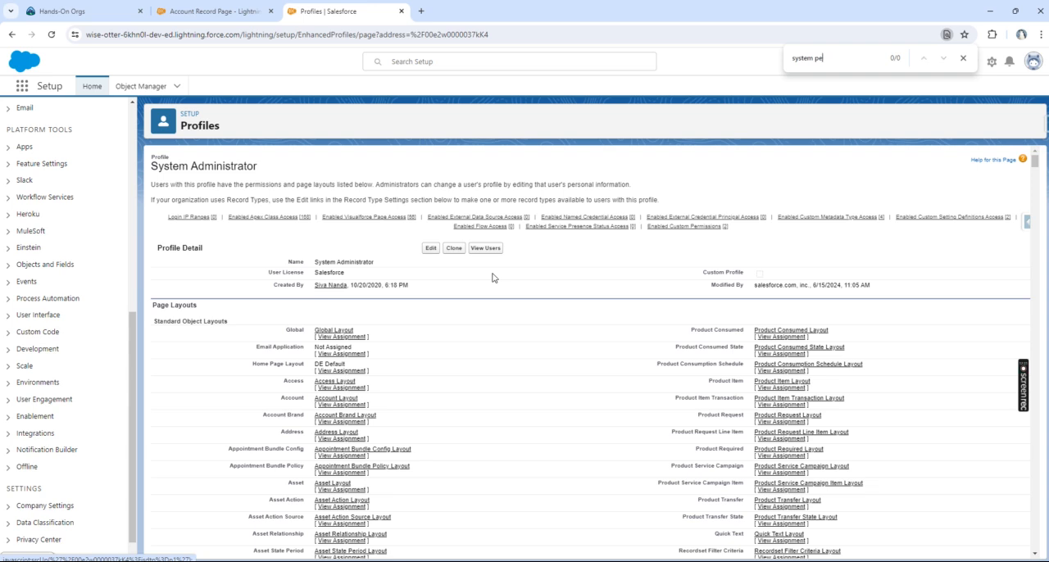
pyautogui.press('BackSpace')
pyautogui.press('BackSpace')
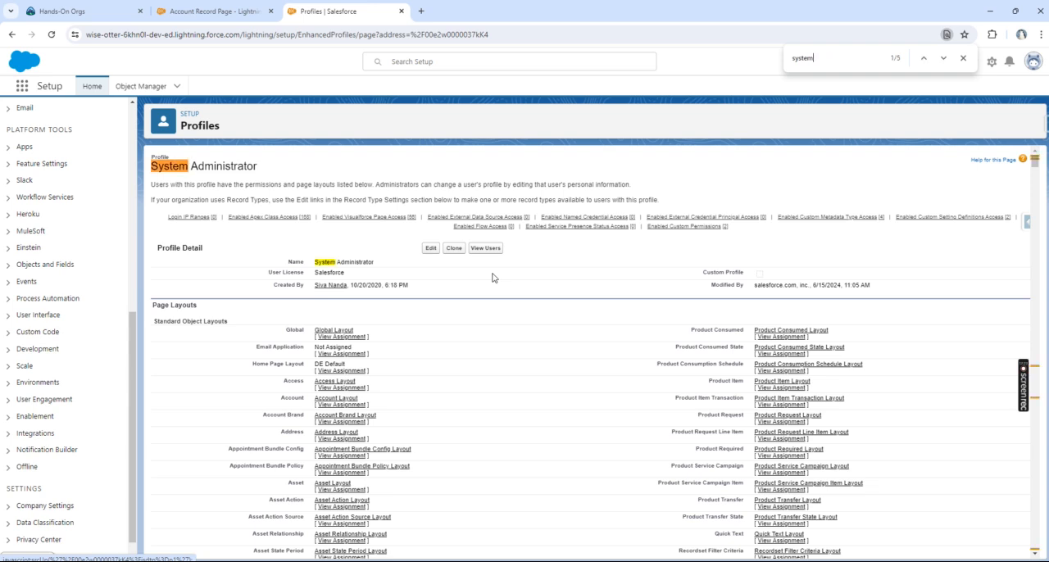
pyautogui.hotkey('ctrl', 'a')
pyautogui.write('administrativ')
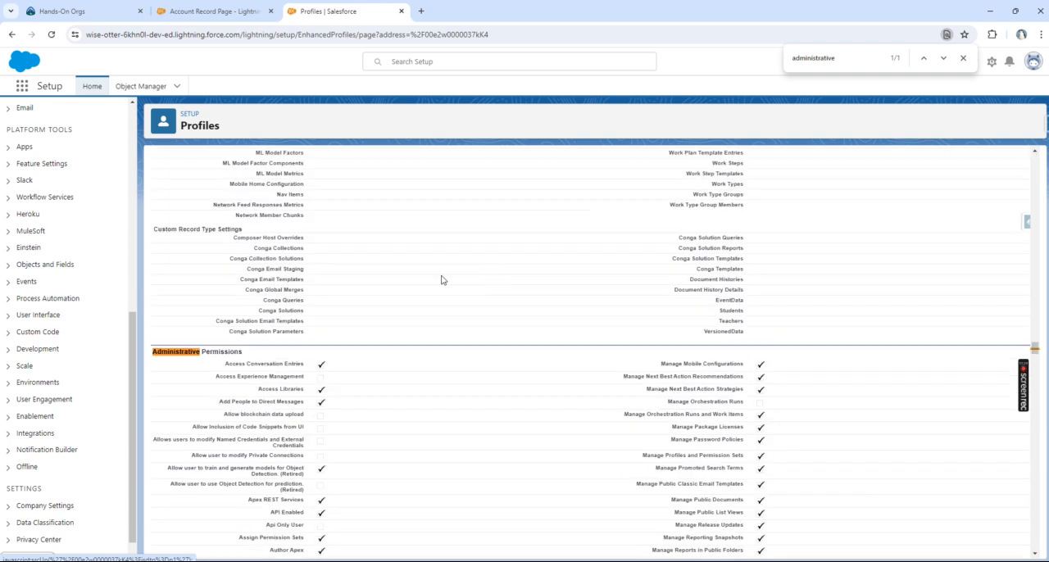
pyautogui.scroll(-2, 562, 432)
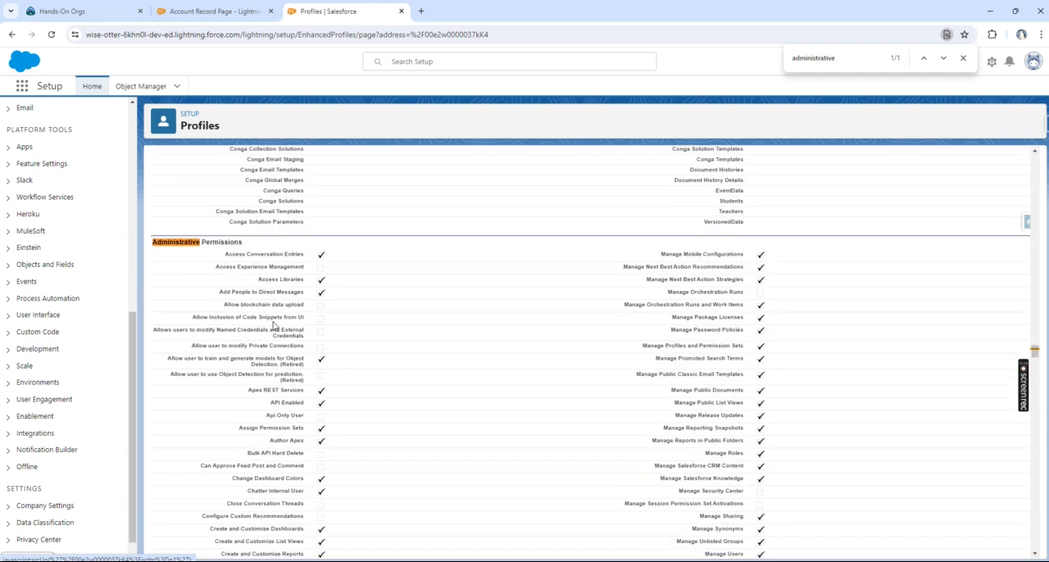
# Step: Return to the Account Record Page builder and examine the User fields available for the Record Detail component's advanced visibility filter
pyautogui.click(186, 4)
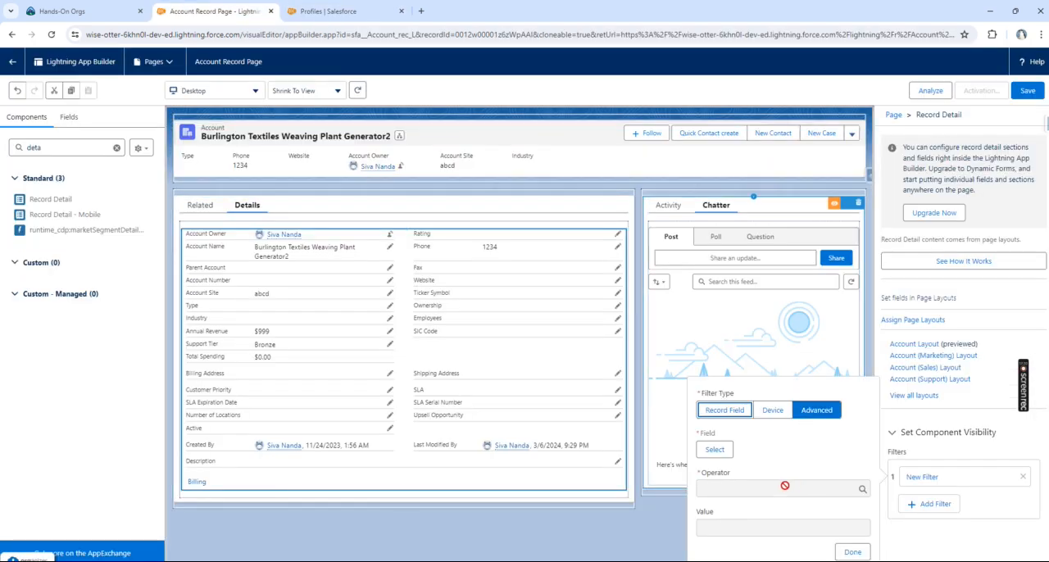
pyautogui.click(715, 449)
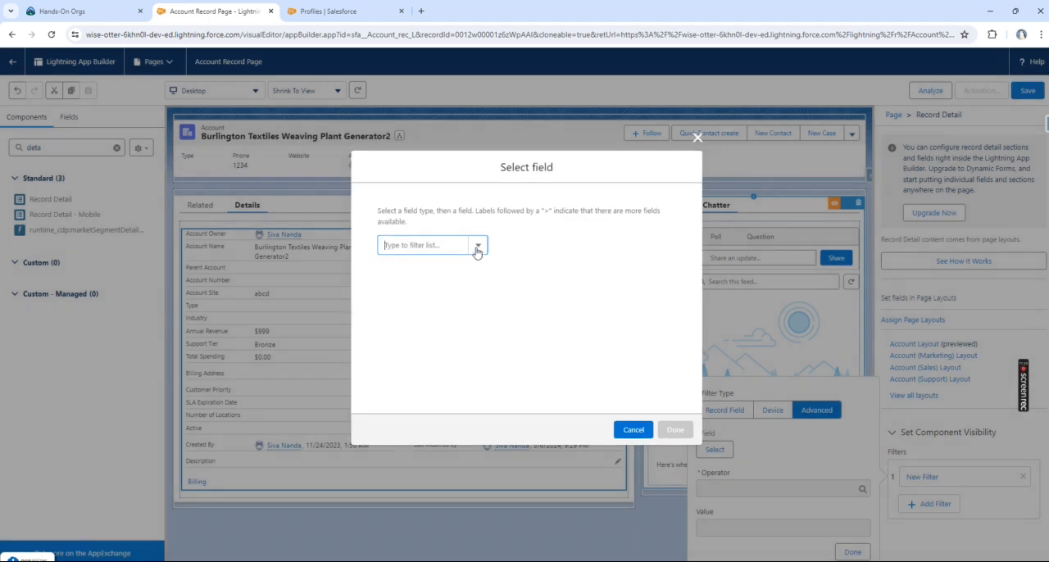
pyautogui.click(477, 247)
pyautogui.click(416, 284)
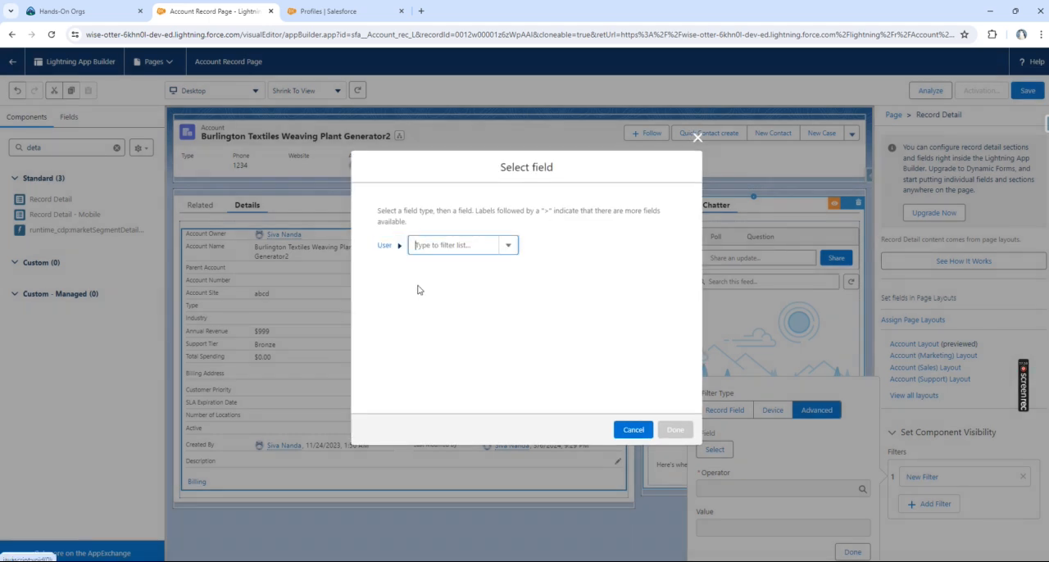
pyautogui.click(508, 245)
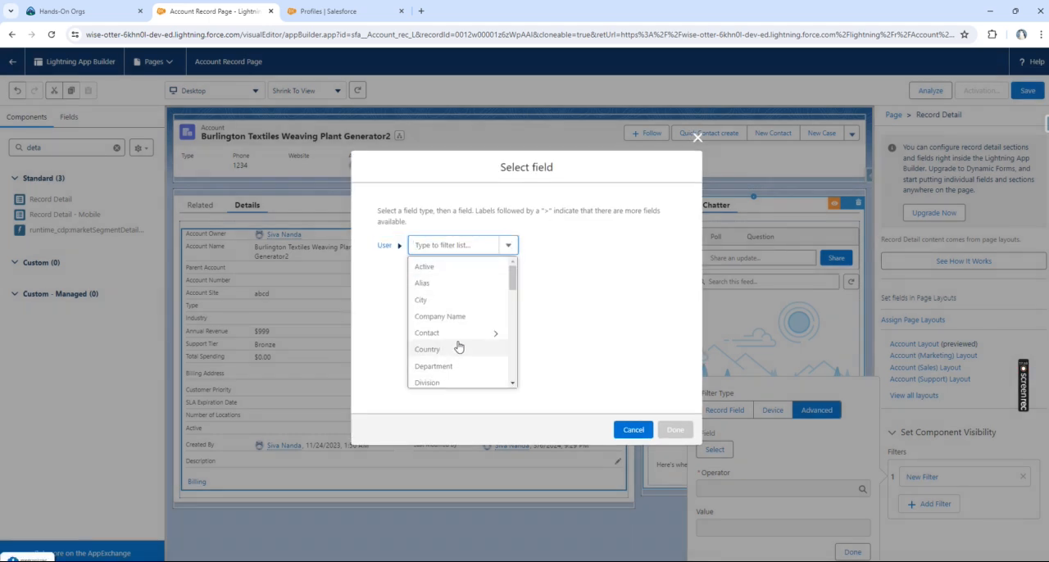
pyautogui.scroll(-3, 458, 345)
# Step: Examine the standard permissions offered under Permissions for the Record Detail filter, and close the field selection without choosing one
pyautogui.click(385, 246)
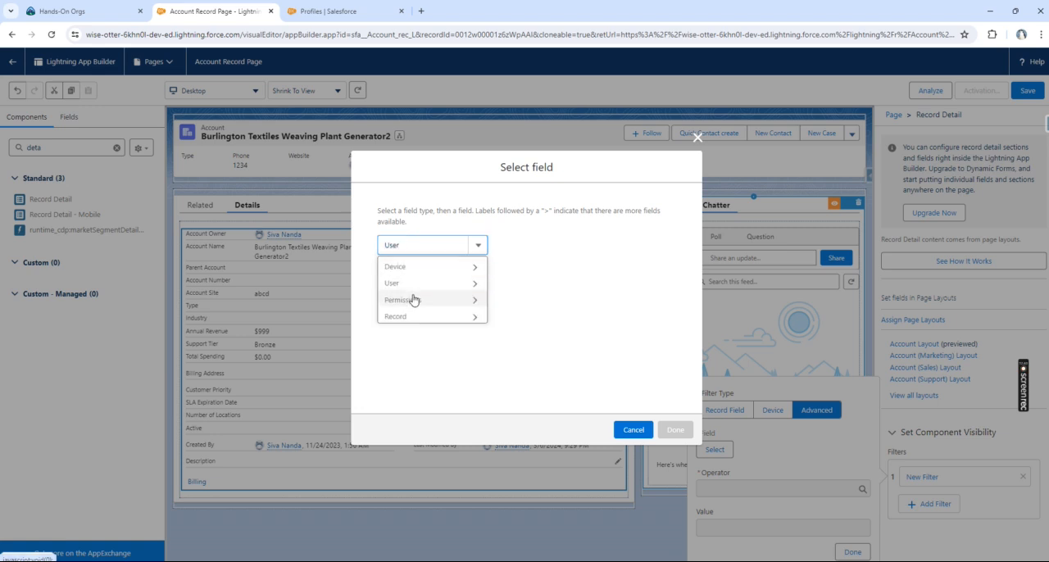
pyautogui.click(412, 300)
pyautogui.click(530, 248)
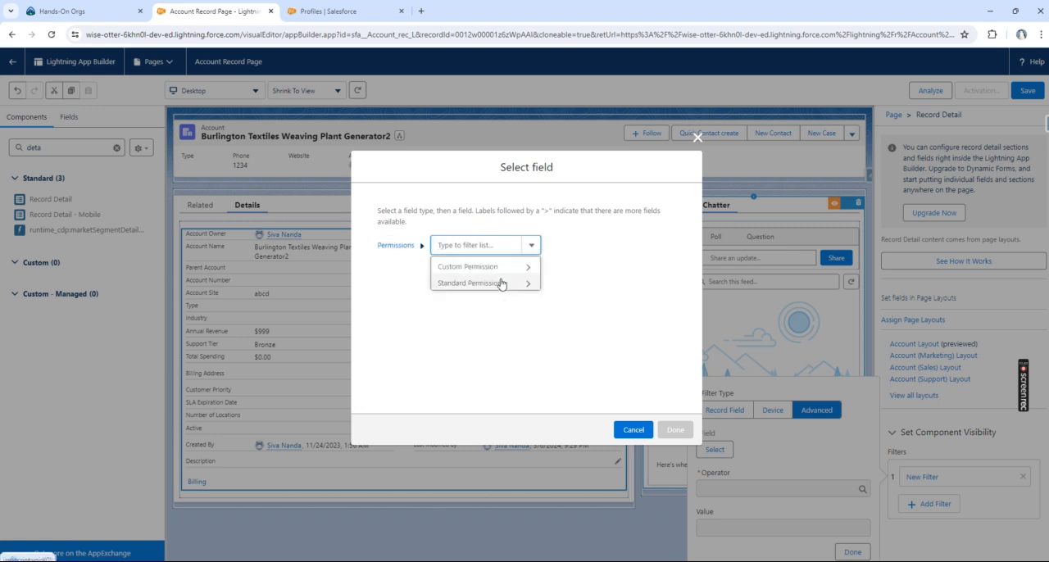
pyautogui.click(524, 283)
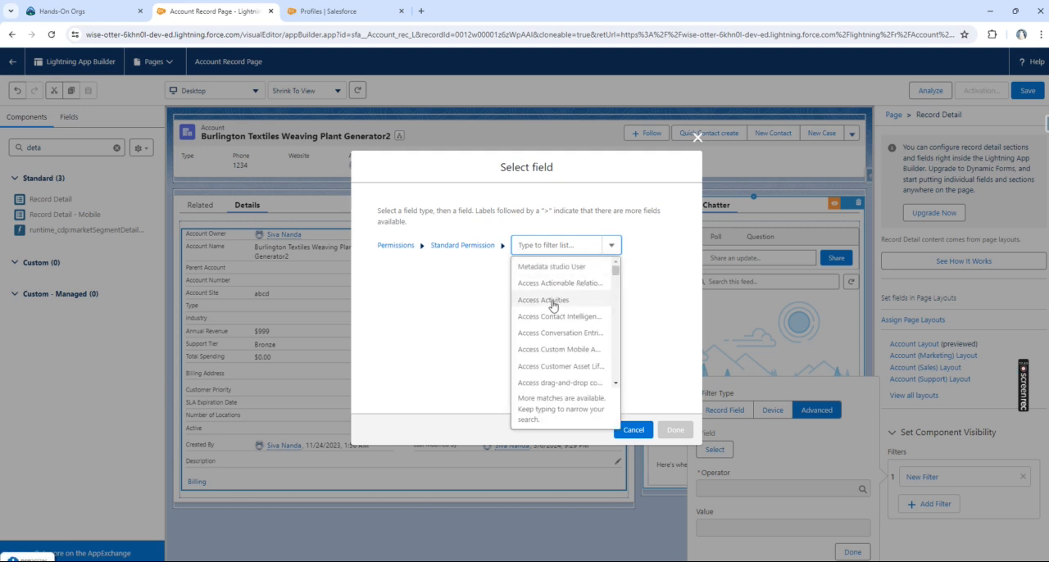
pyautogui.scroll(-2, 554, 309)
pyautogui.scroll(-5, 554, 308)
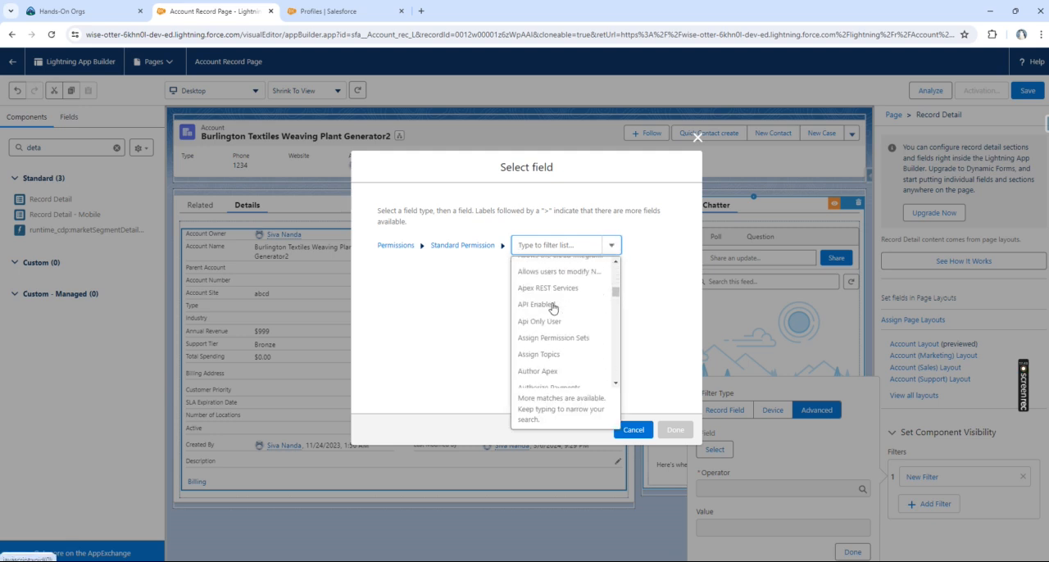
pyautogui.scroll(-3, 561, 298)
pyautogui.scroll(5, 561, 298)
pyautogui.scroll(3, 562, 298)
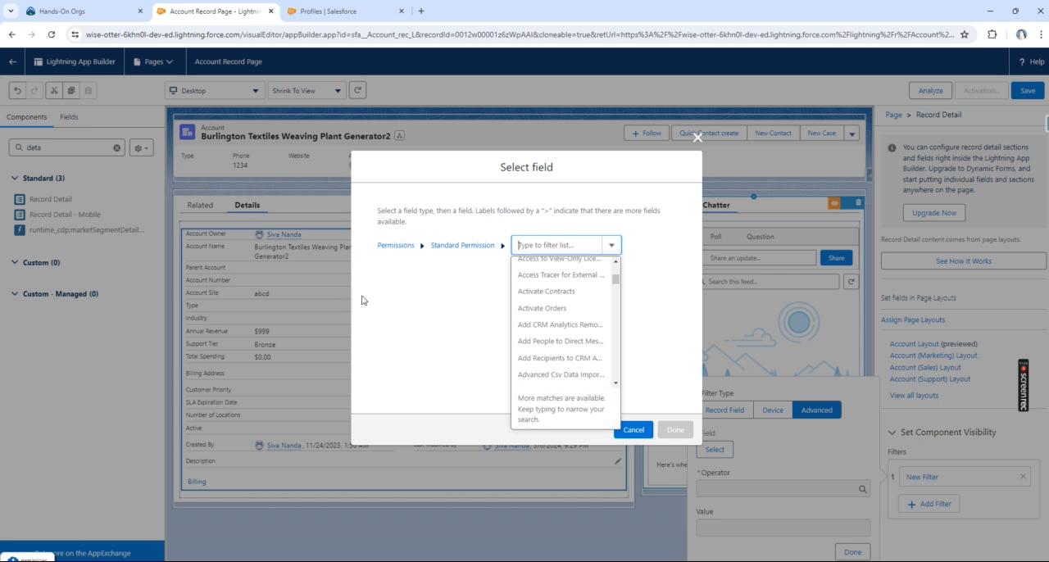
pyautogui.click(698, 137)
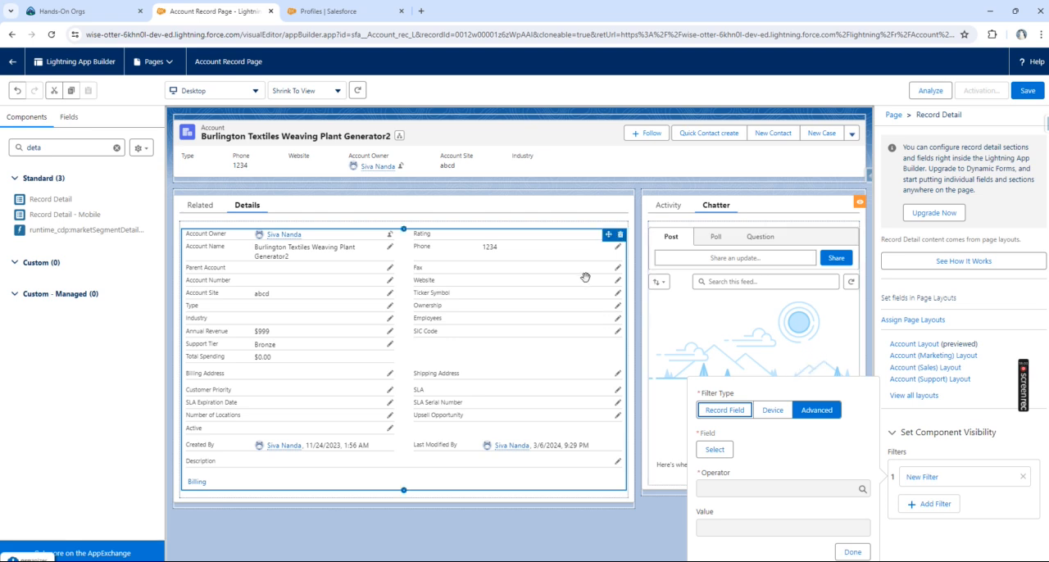
# Step: Add a second visibility filter of type Advanced to the Tabs component that holds Activity and Chatter
pyautogui.click(592, 169)
pyautogui.click(786, 204)
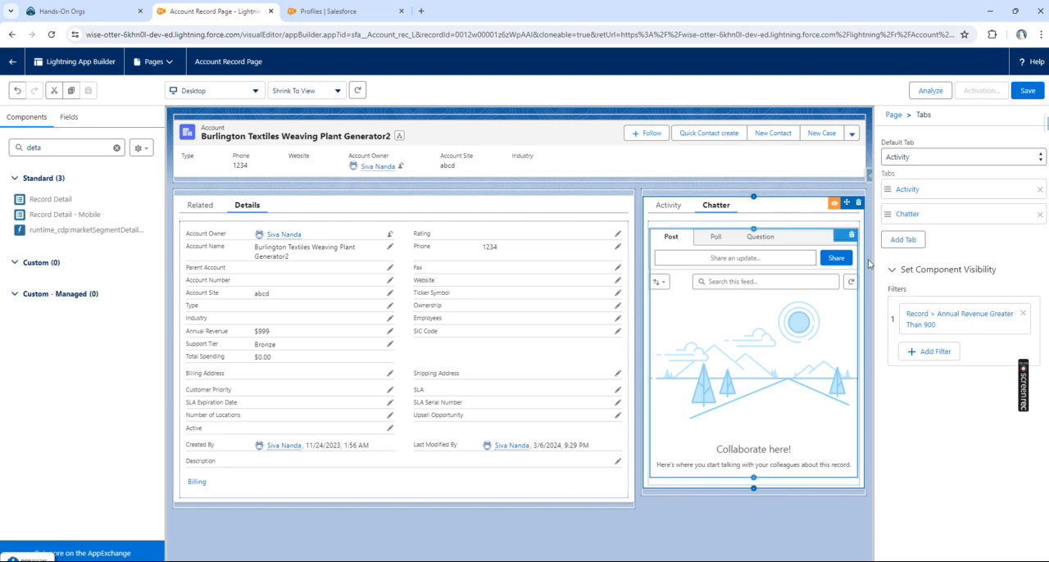
pyautogui.click(935, 353)
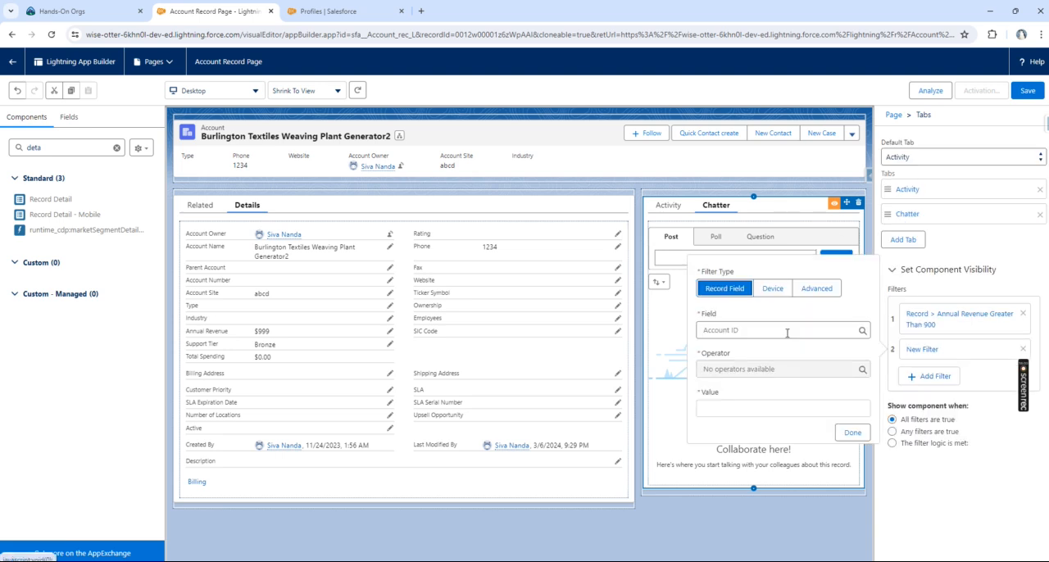
pyautogui.click(817, 289)
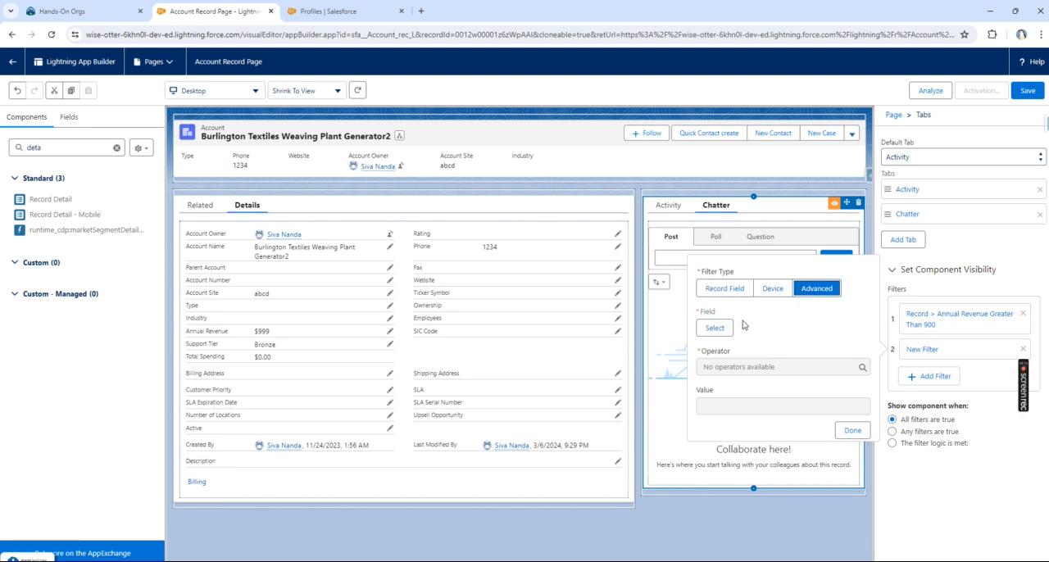
# Step: Set the field of the Tabs component's second filter to User > Profile > Name
pyautogui.click(715, 328)
pyautogui.click(479, 245)
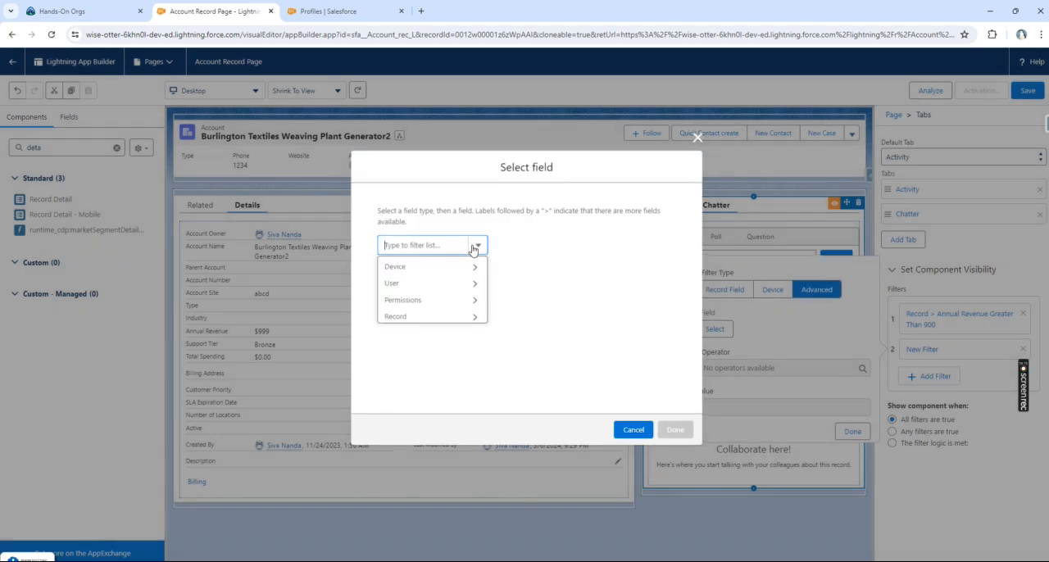
pyautogui.click(470, 285)
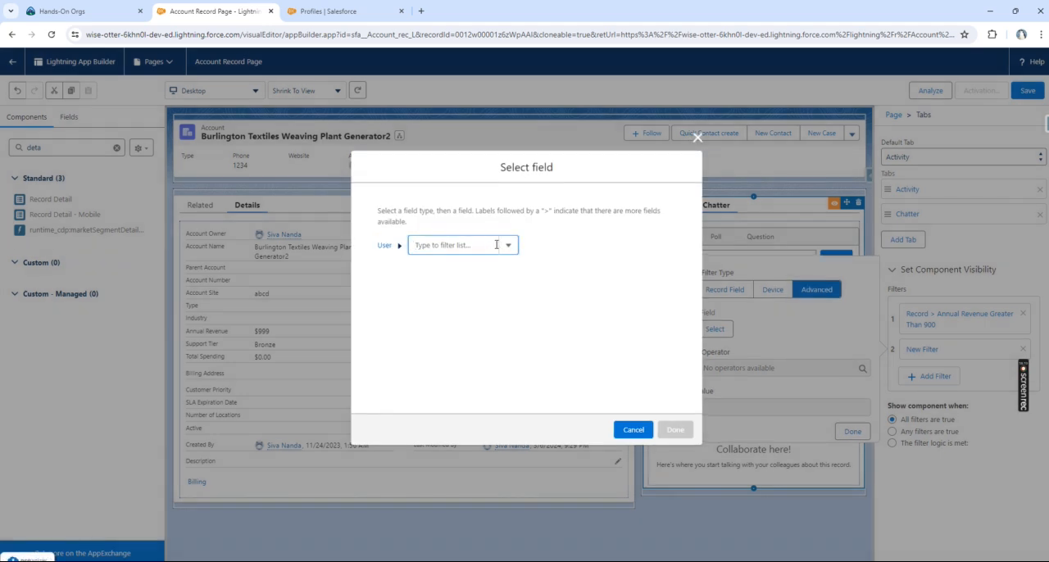
pyautogui.click(508, 248)
pyautogui.write('prof')
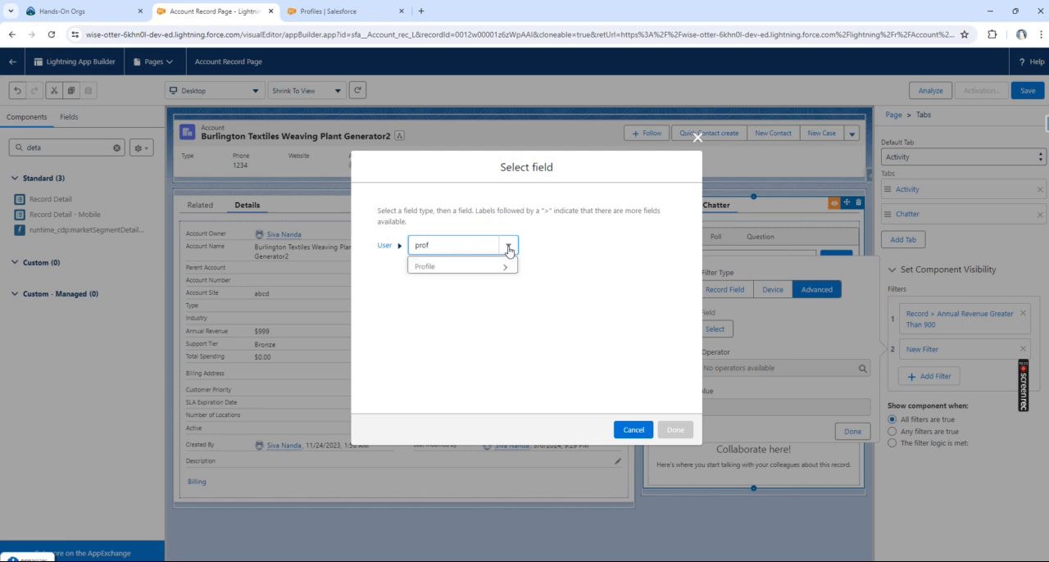
pyautogui.click(469, 269)
pyautogui.click(544, 245)
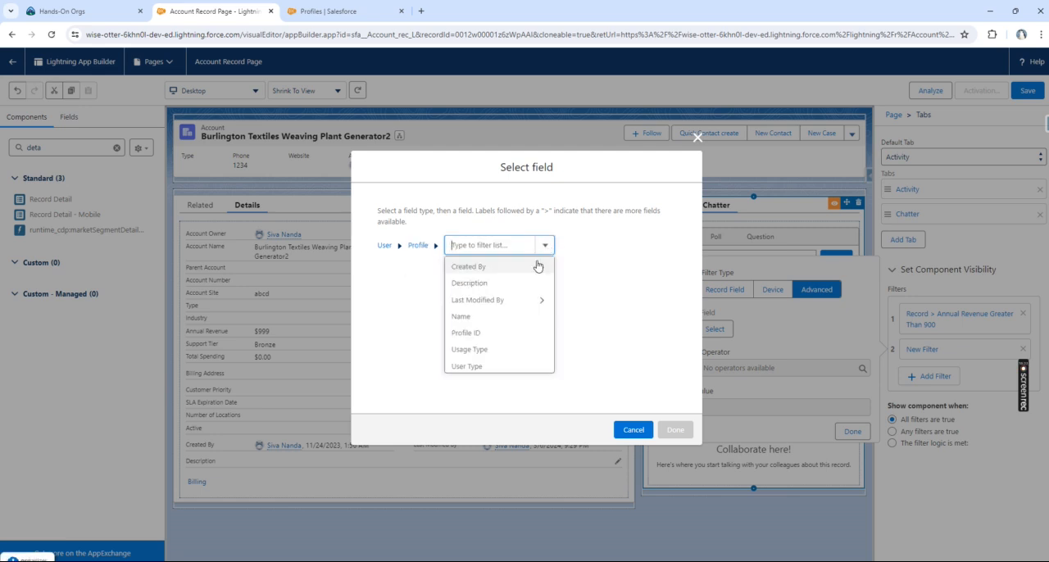
pyautogui.click(488, 317)
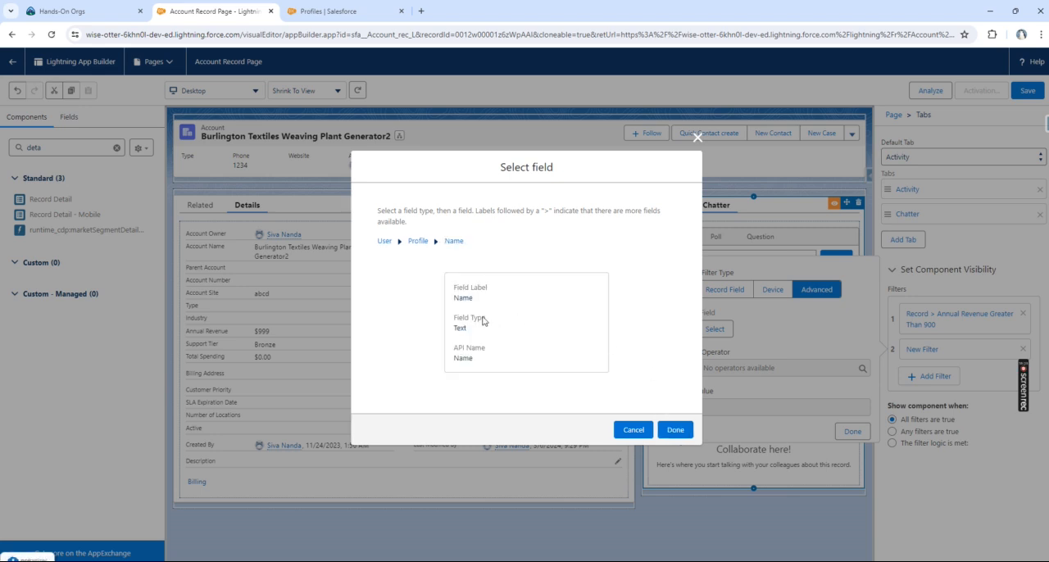
pyautogui.click(685, 429)
# Step: Complete the profile name filter with the operator Contains and the value Admin
pyautogui.click(737, 366)
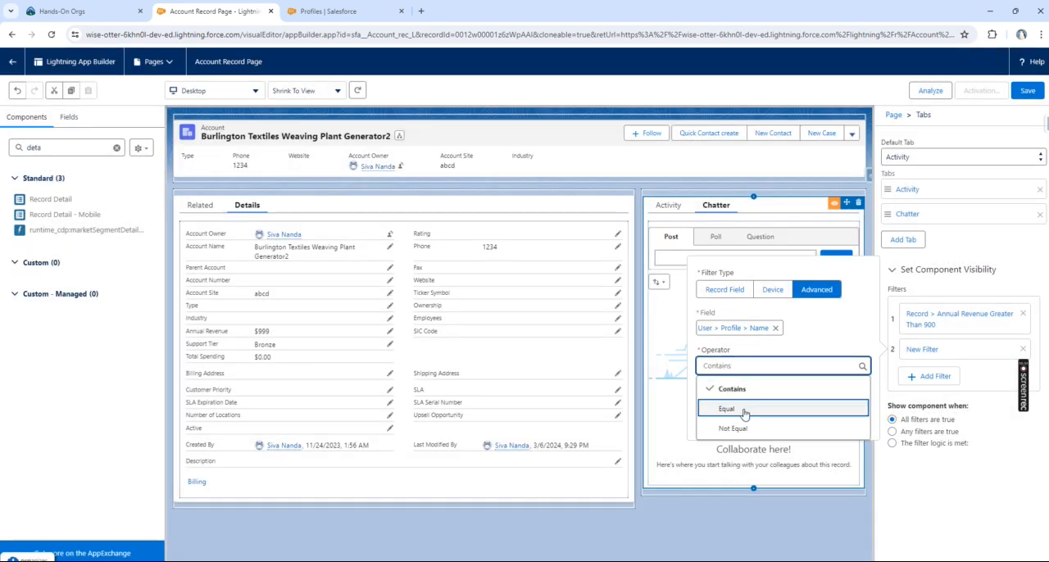
pyautogui.click(749, 384)
pyautogui.click(710, 409)
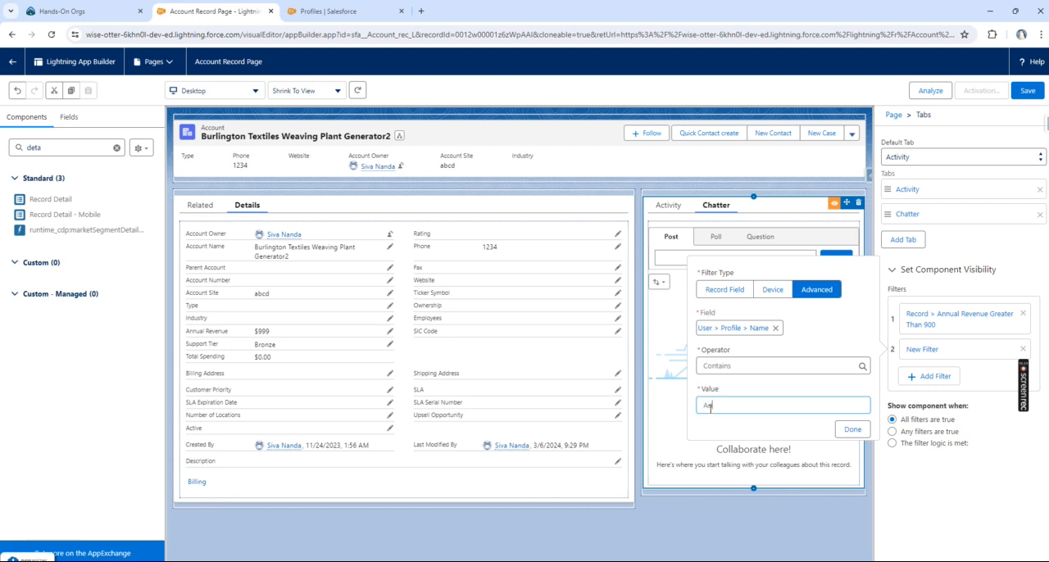
pyautogui.click(853, 429)
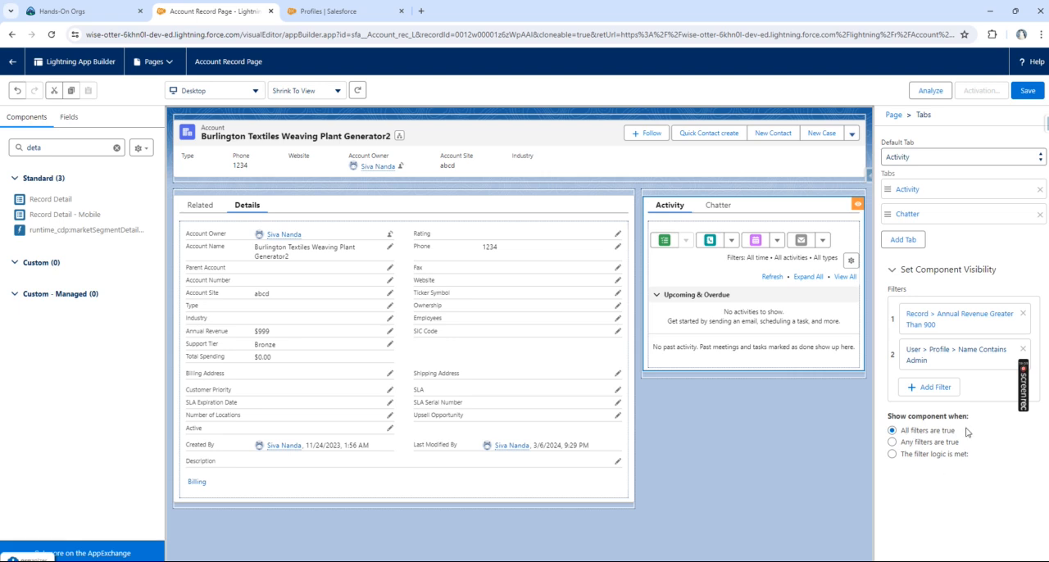
# Step: Try showing the Tabs component when any filters are true, and when the filter logic 1 OR 2 is met
pyautogui.click(920, 444)
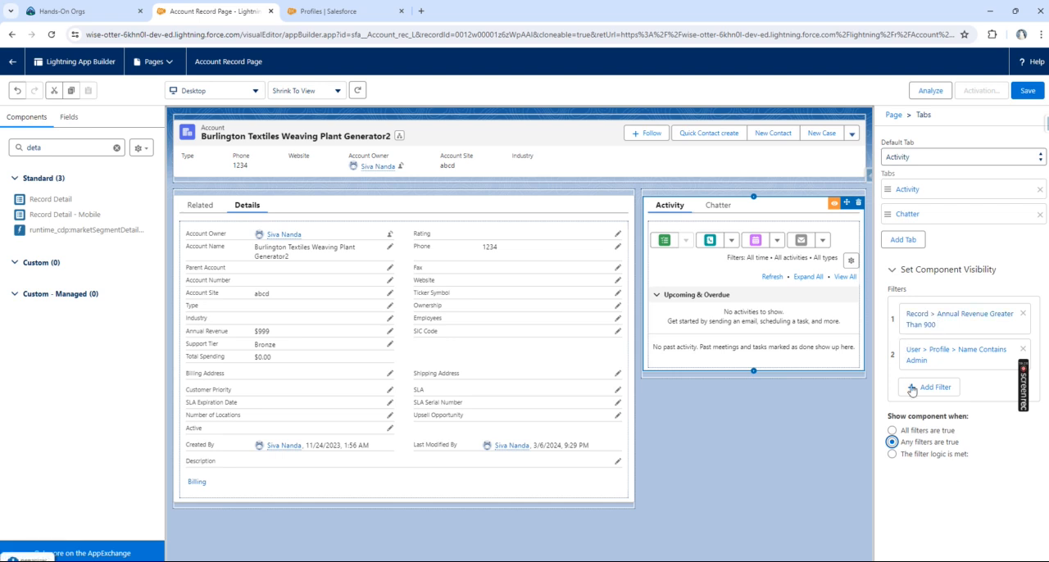
pyautogui.click(939, 458)
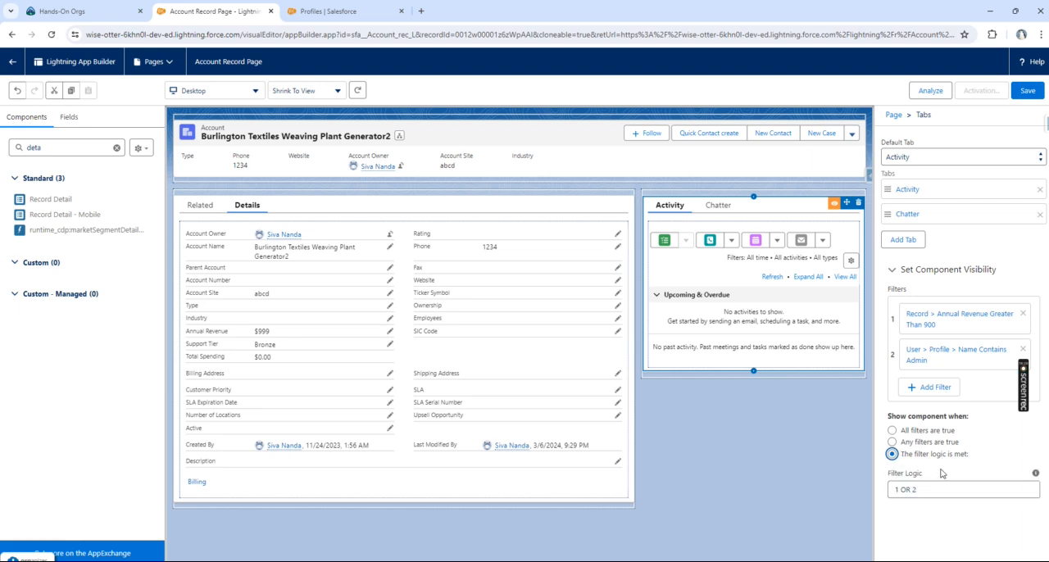
pyautogui.click(937, 492)
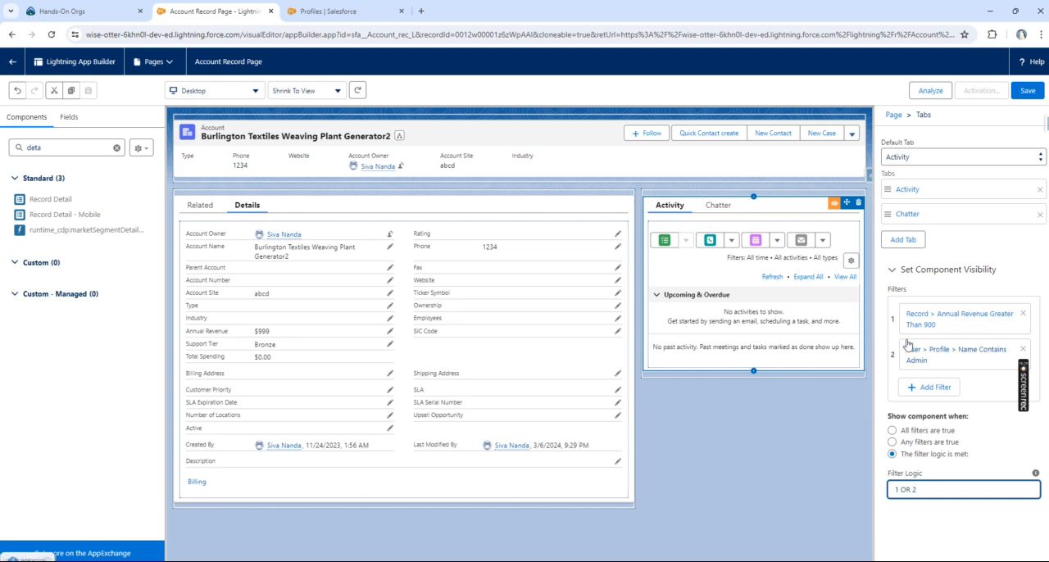
# Step: Add a third Advanced filter to the Tabs component using the field User > Country
pyautogui.click(928, 400)
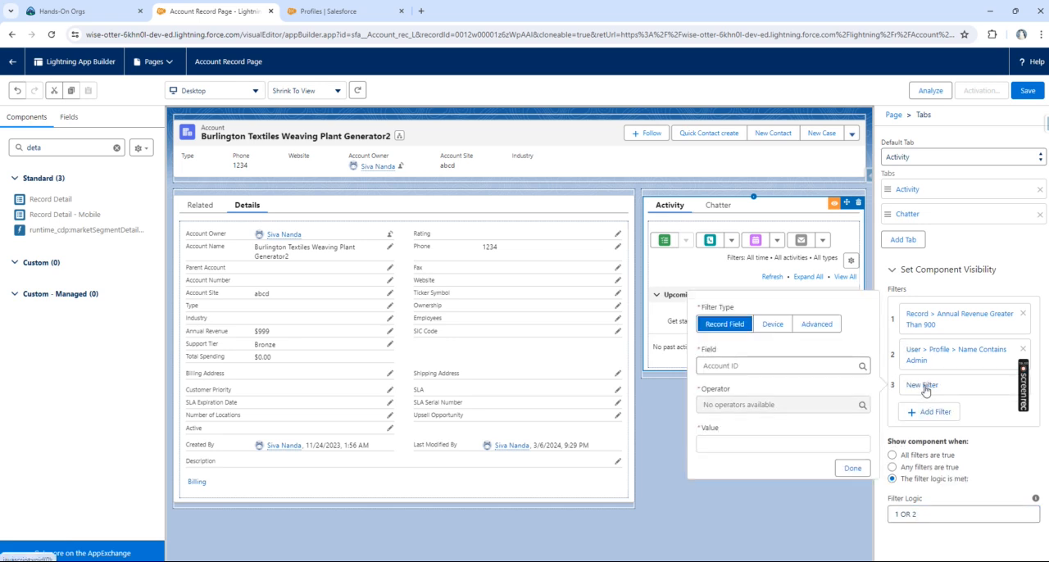
pyautogui.click(817, 323)
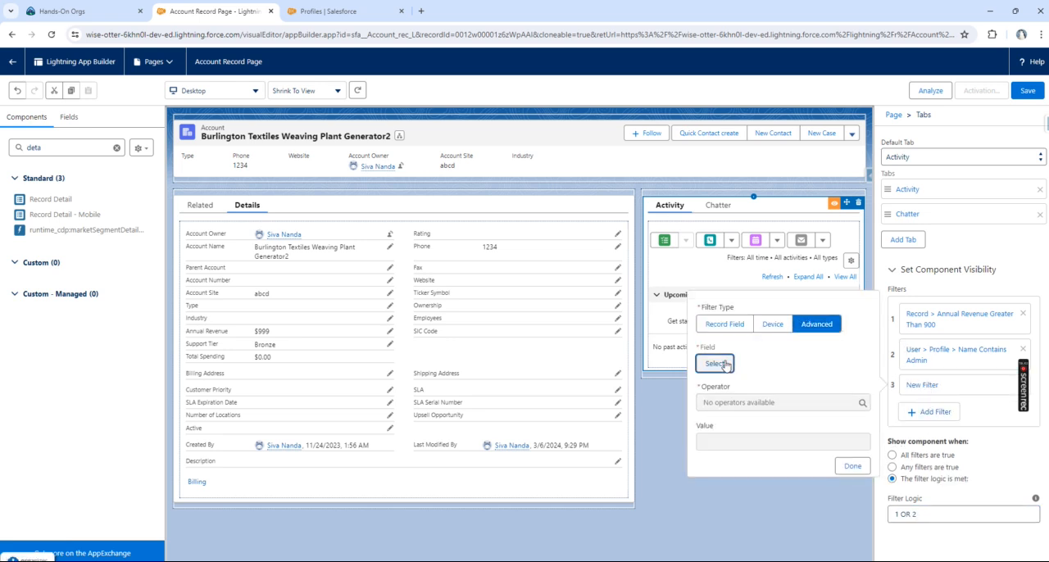
pyautogui.click(714, 363)
pyautogui.click(475, 247)
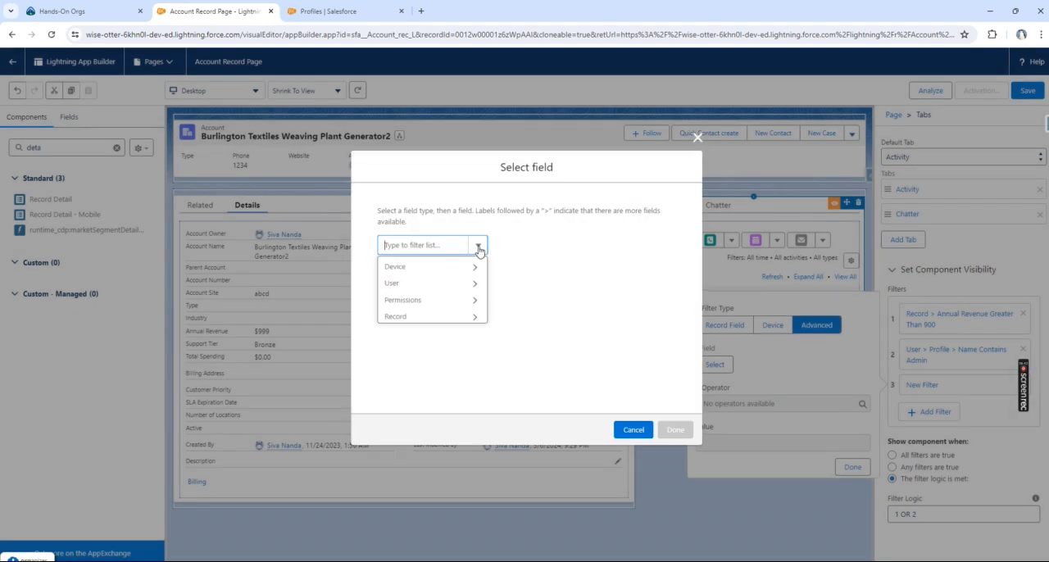
pyautogui.click(418, 281)
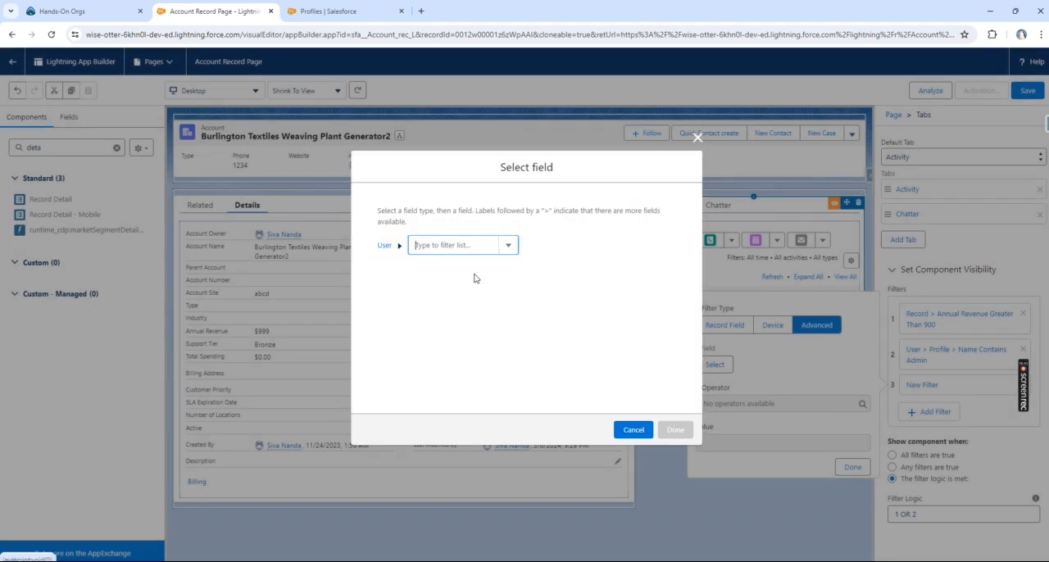
pyautogui.click(508, 245)
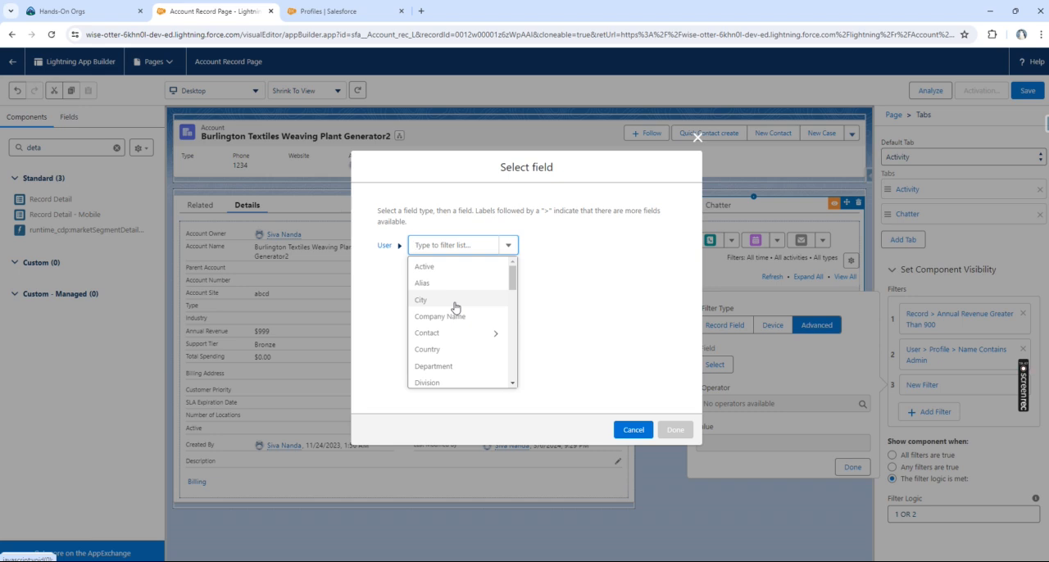
pyautogui.click(449, 349)
pyautogui.click(676, 430)
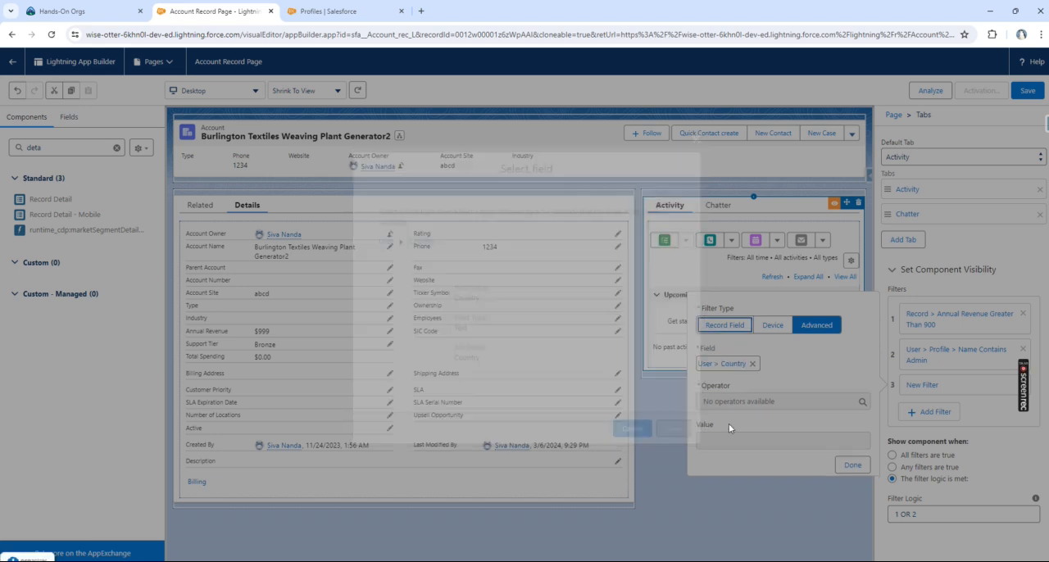
# Step: Complete the country filter with the operator Equal and the value India
pyautogui.click(729, 401)
pyautogui.click(730, 440)
pyautogui.click(730, 440)
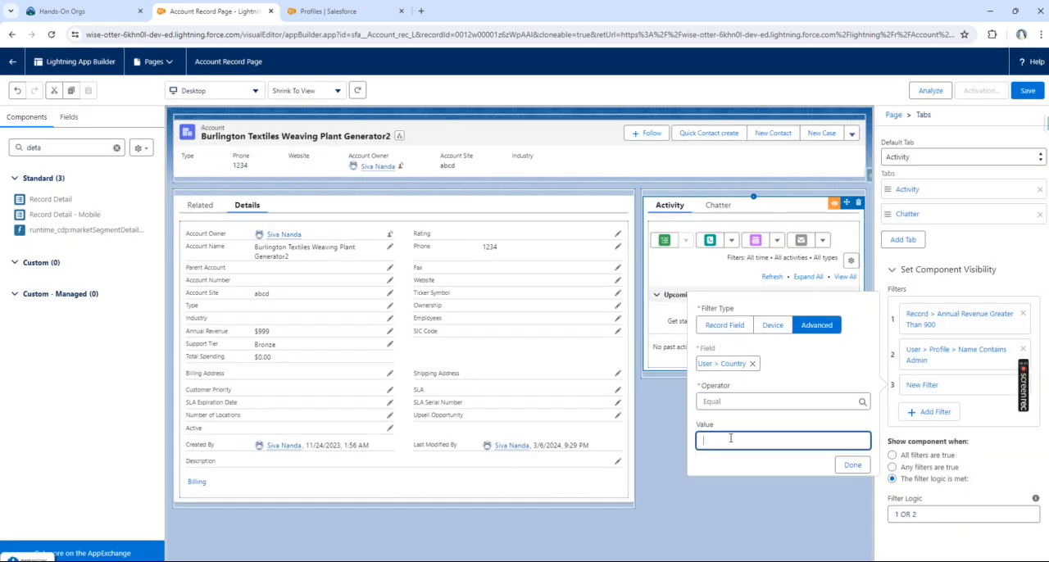
pyautogui.write('India')
pyautogui.click(852, 465)
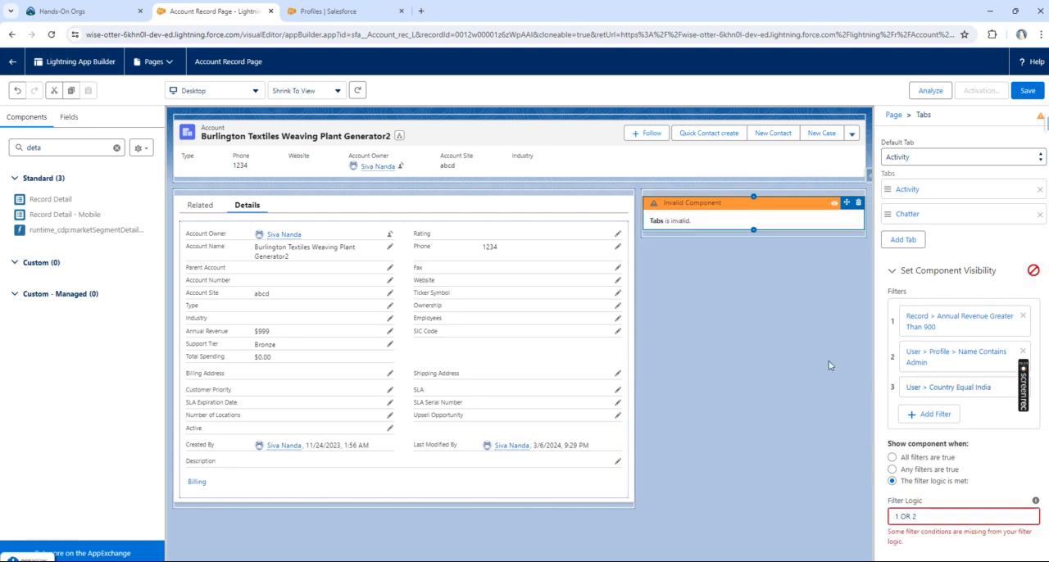
# Step: Try the all-filters and filter-logic conditions for the three filters, and set the Tabs component to show when any filters are true
pyautogui.click(891, 457)
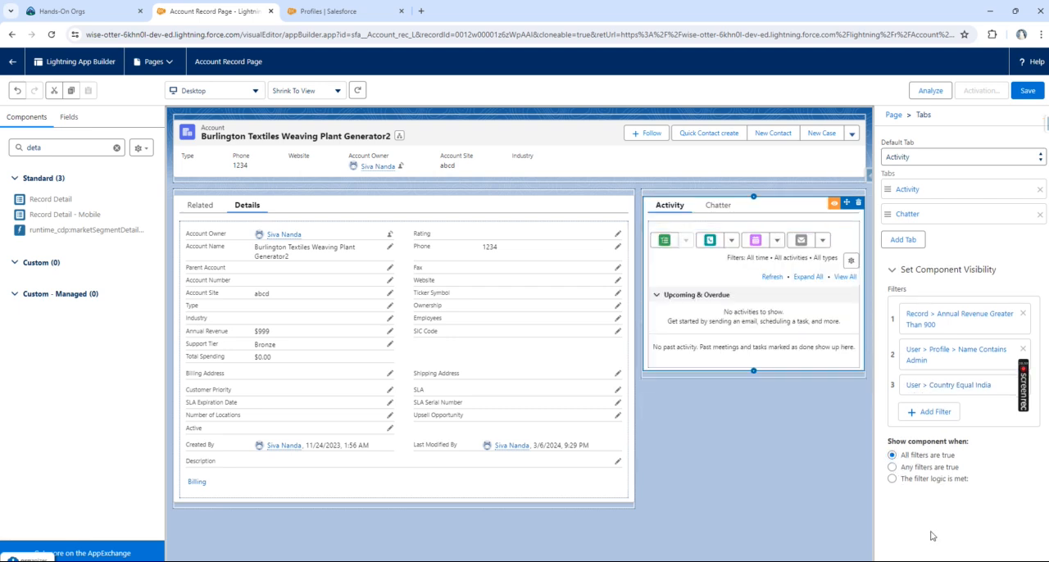
pyautogui.click(892, 479)
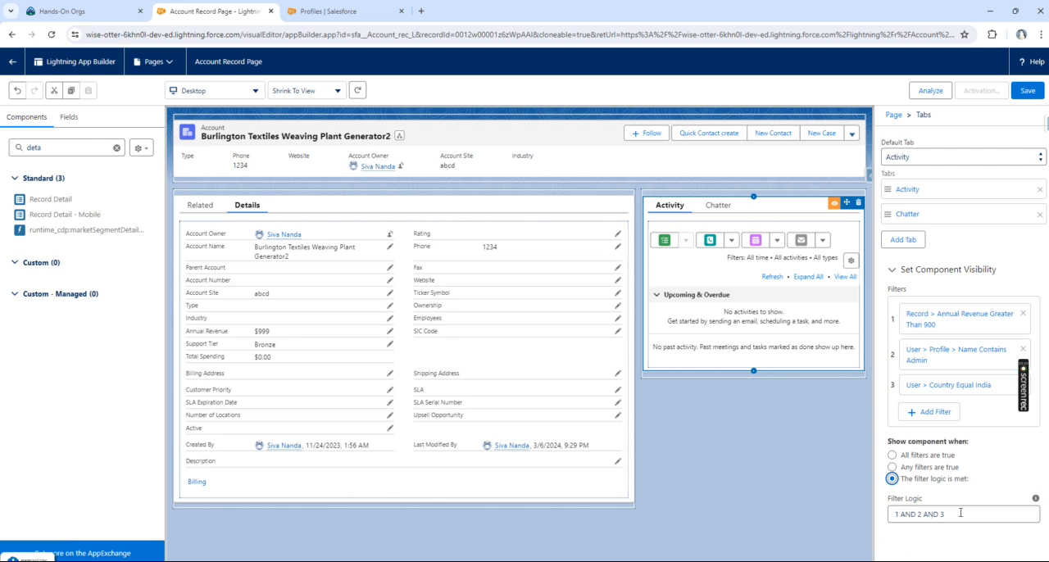
pyautogui.click(891, 467)
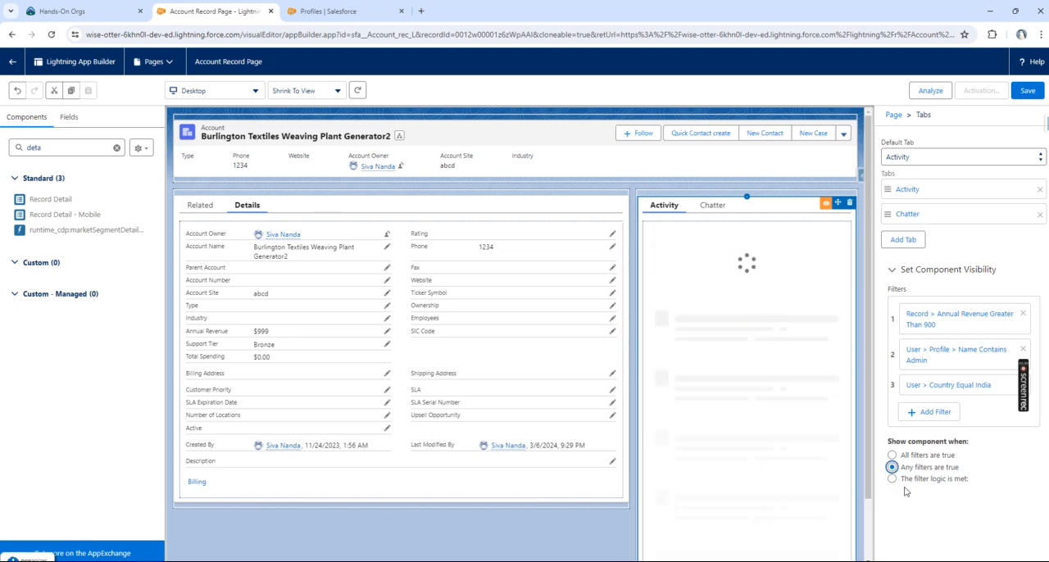
# Step: Set the Tabs component to show when the filter logic 1 AND 2 OR 3 is met
pyautogui.click(892, 455)
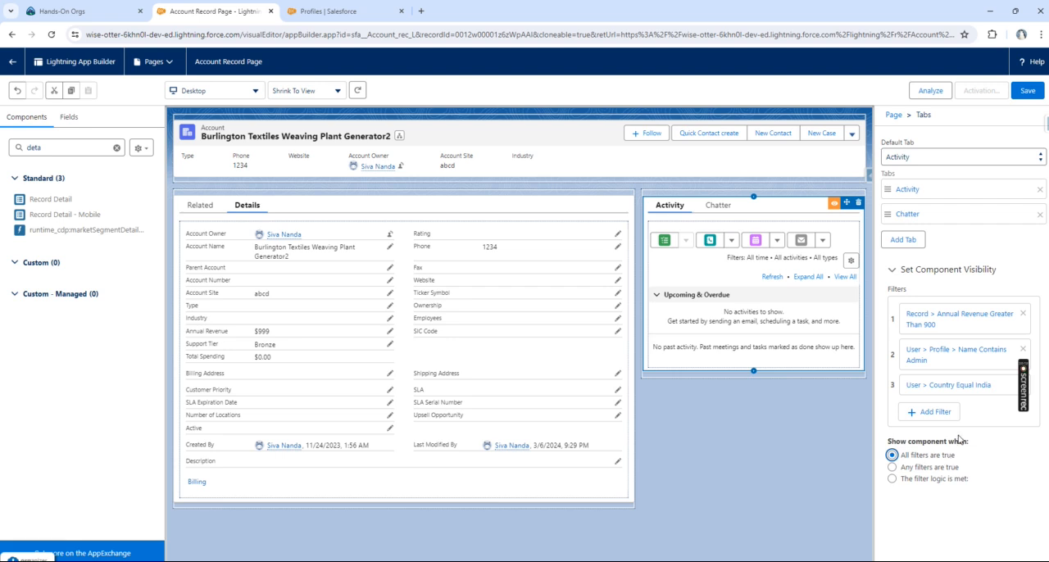
pyautogui.click(935, 468)
pyautogui.click(891, 479)
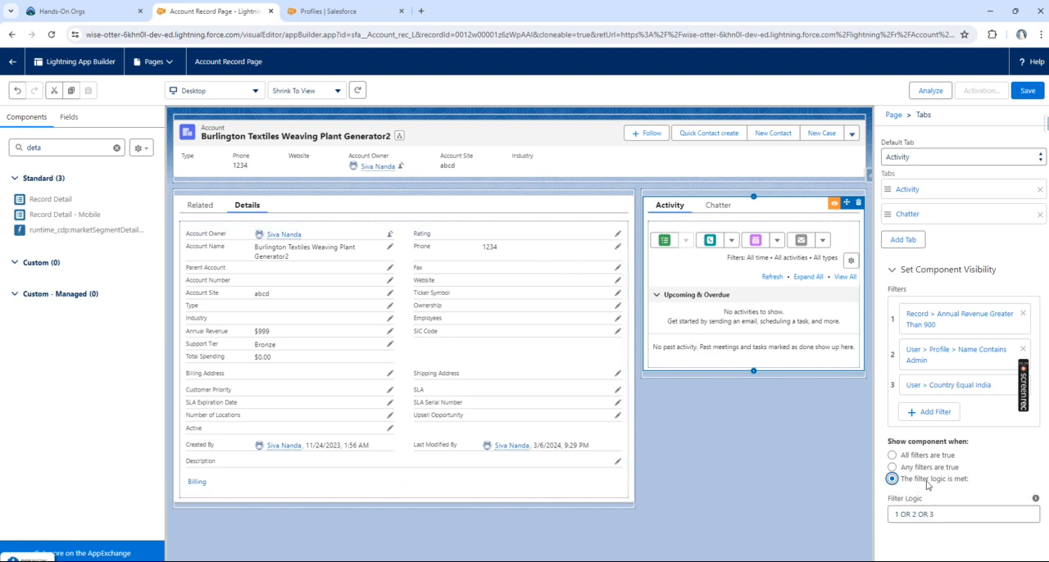
pyautogui.click(894, 514)
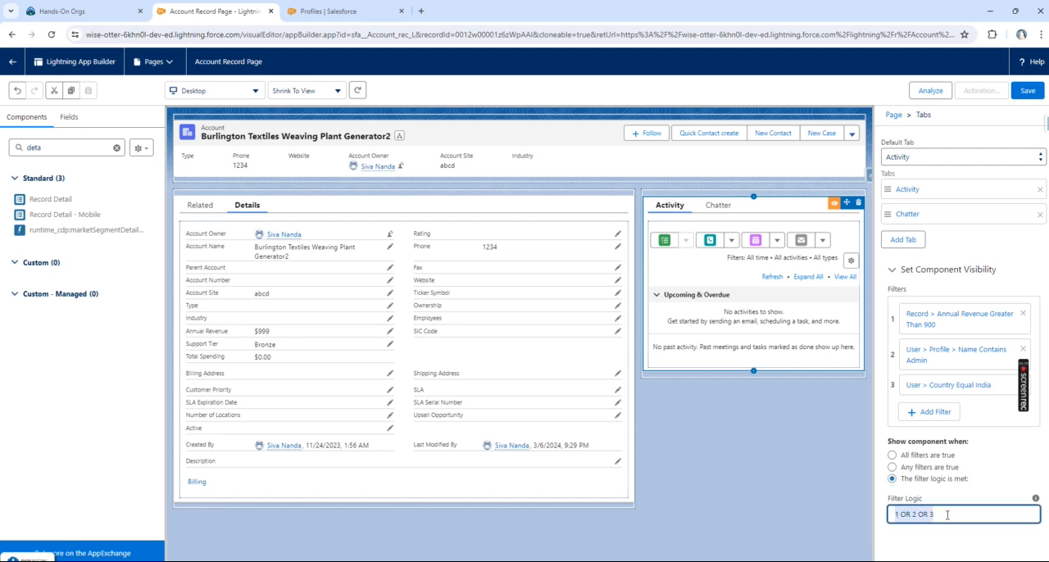
pyautogui.doubleClick(905, 514)
pyautogui.press('Delete')
pyautogui.press('Delete')
pyautogui.press('Delete')
pyautogui.press('Delete')
pyautogui.write('AAN')
pyautogui.press('BackSpace')
pyautogui.press('BackSpace')
pyautogui.write('ND')
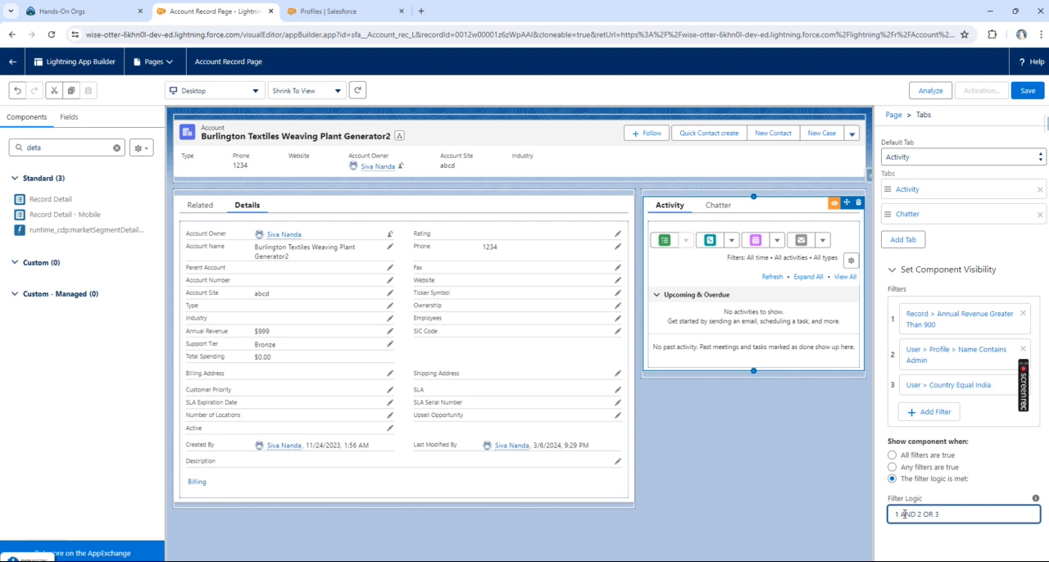
# Step: Group the first two conditions in the Tabs component's filter logic, making it (1 AND 2) OR 3
pyautogui.click(895, 515)
pyautogui.write('(')
pyautogui.click(923, 516)
pyautogui.write(')')
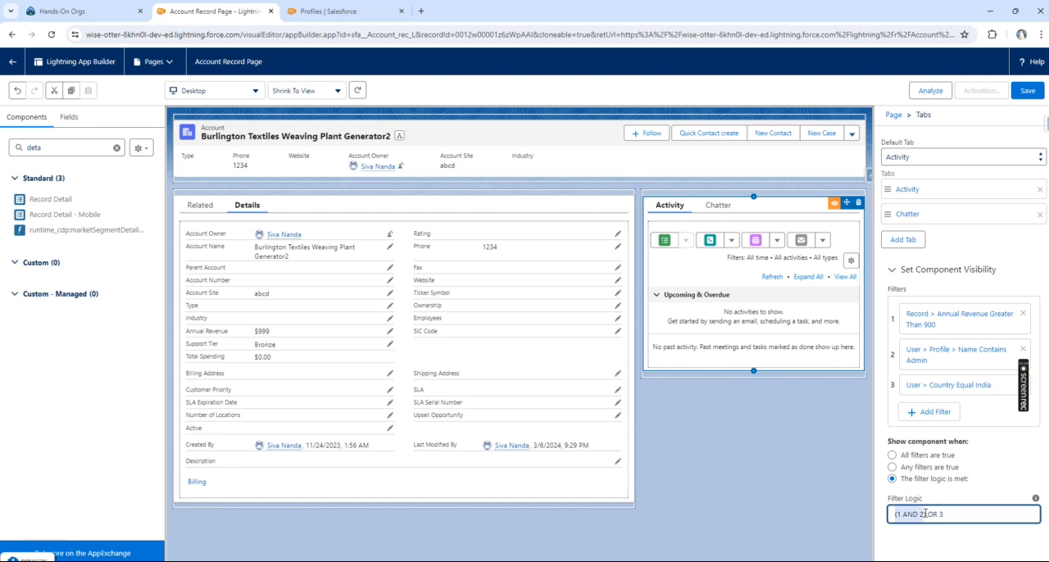
pyautogui.click(903, 515)
pyautogui.moveTo(896, 517); pyautogui.dragTo(926, 514)
pyautogui.click(940, 514)
pyautogui.moveTo(929, 514); pyautogui.dragTo(890, 515)
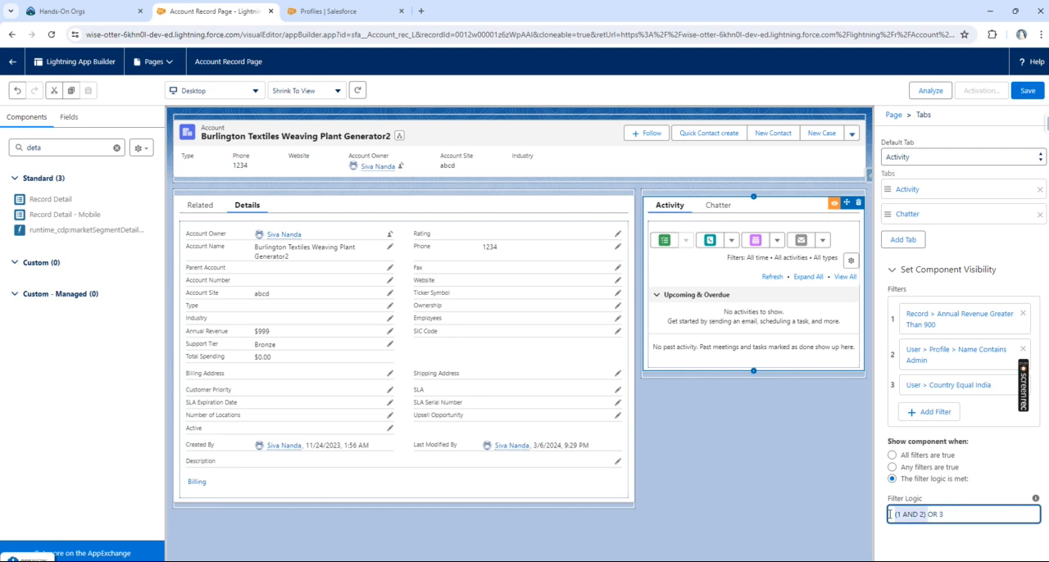
pyautogui.click(940, 516)
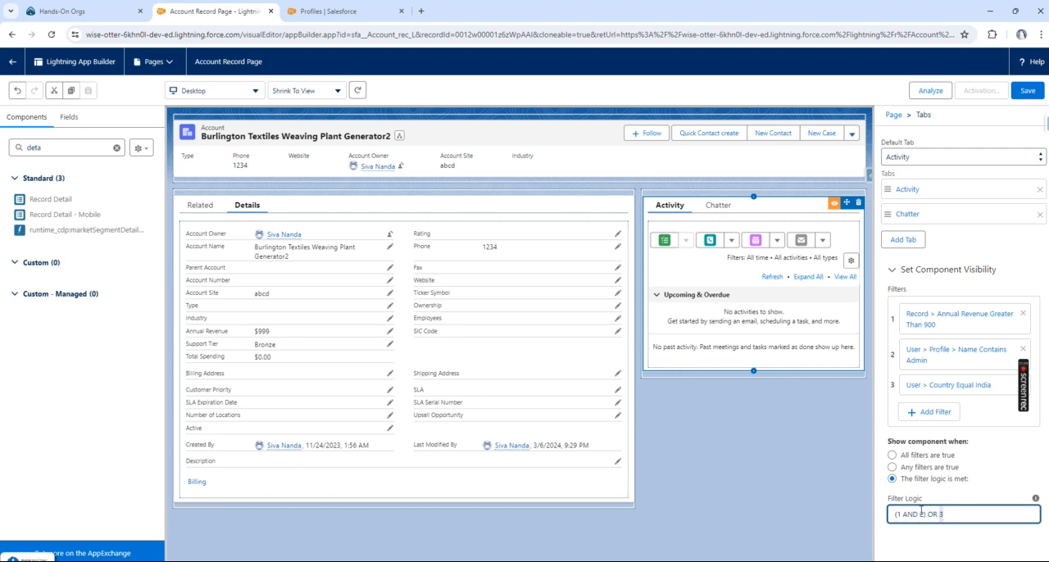
pyautogui.click(795, 489)
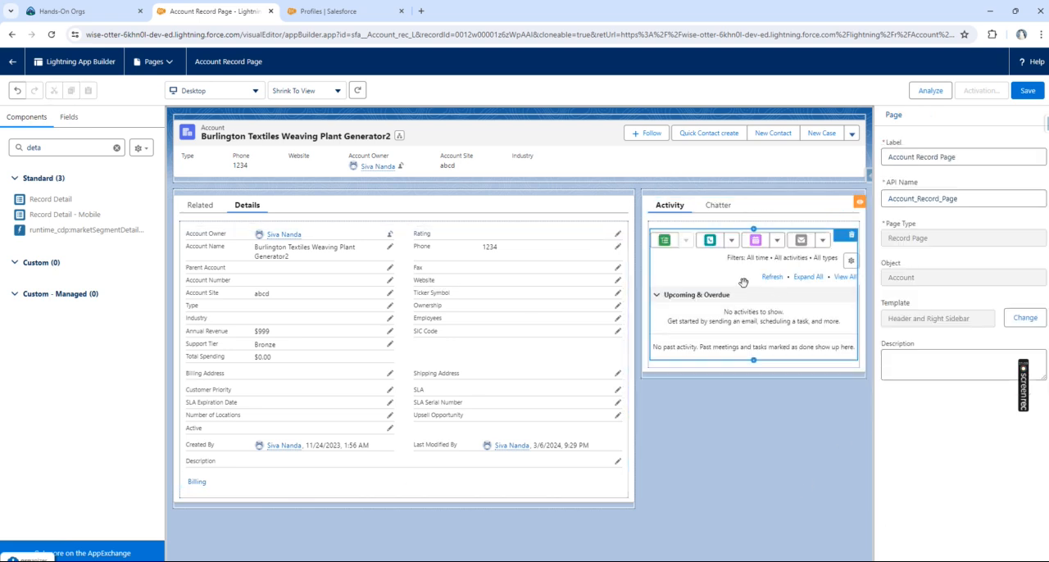
# Step: Upgrade the Highlights Panel to Dynamic Actions by migrating the actions from the Account Layout
pyautogui.click(500, 145)
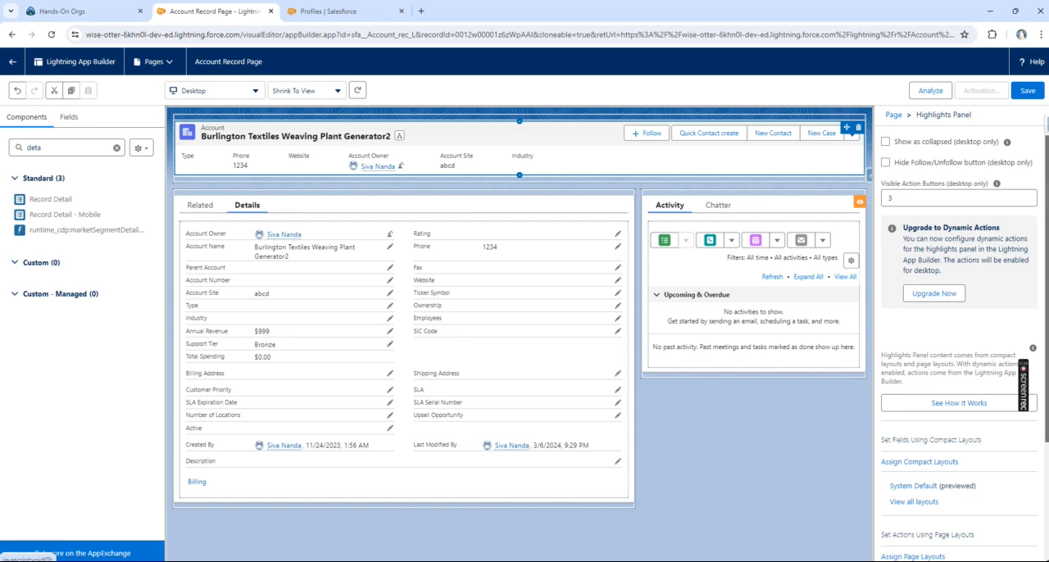
pyautogui.click(928, 301)
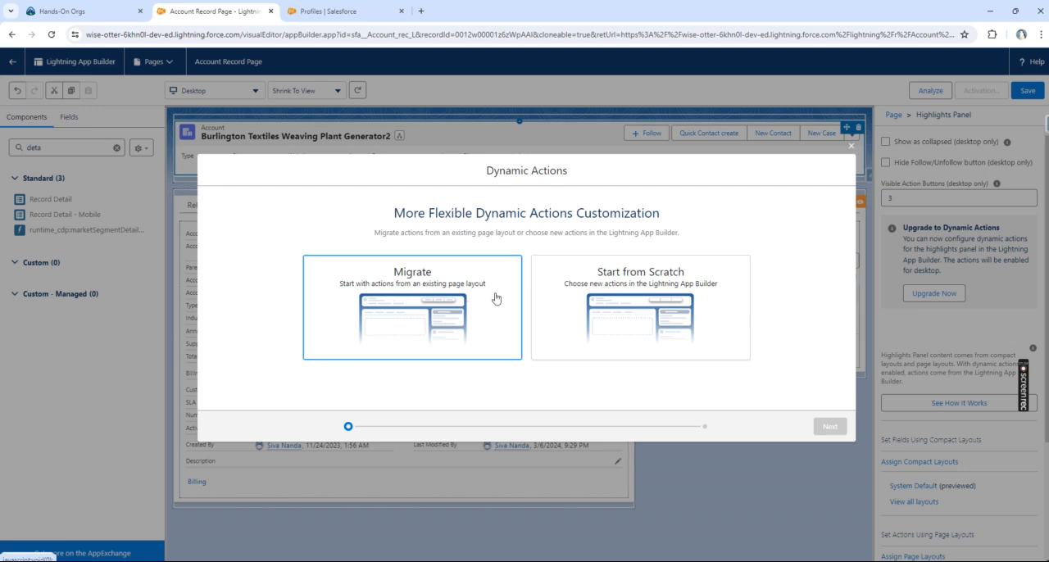
pyautogui.click(678, 303)
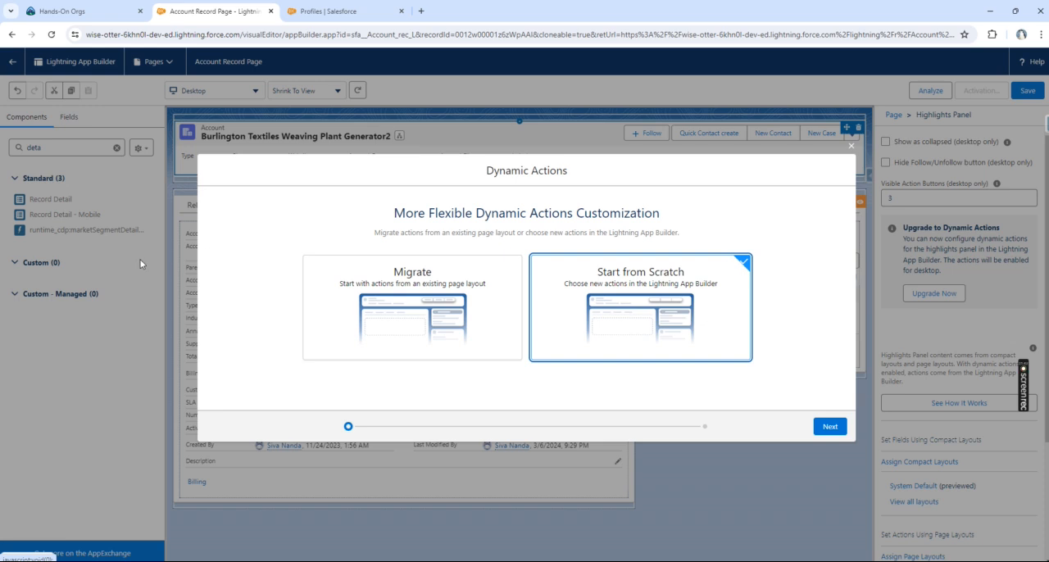
pyautogui.click(430, 303)
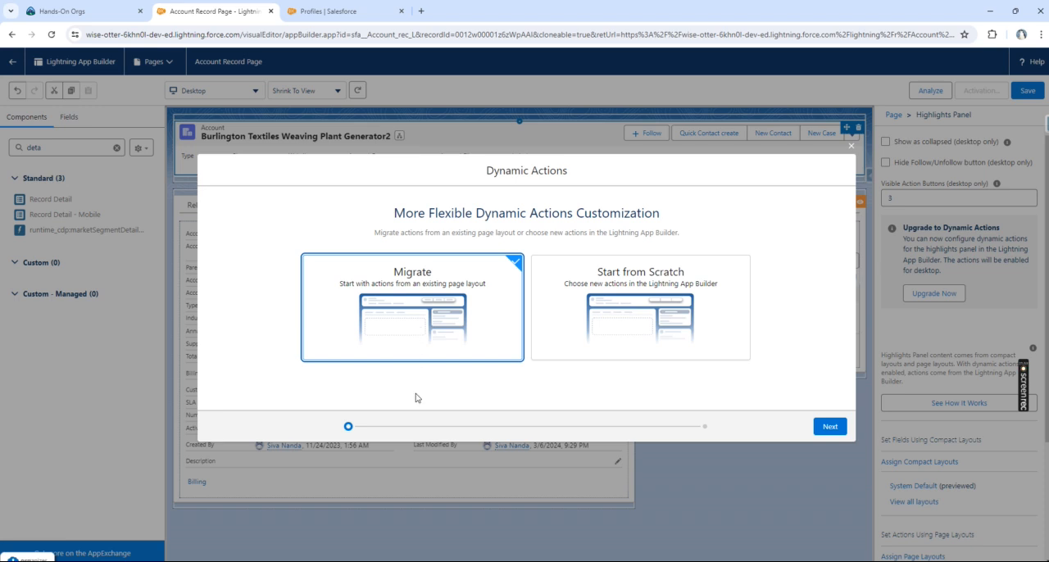
pyautogui.click(839, 426)
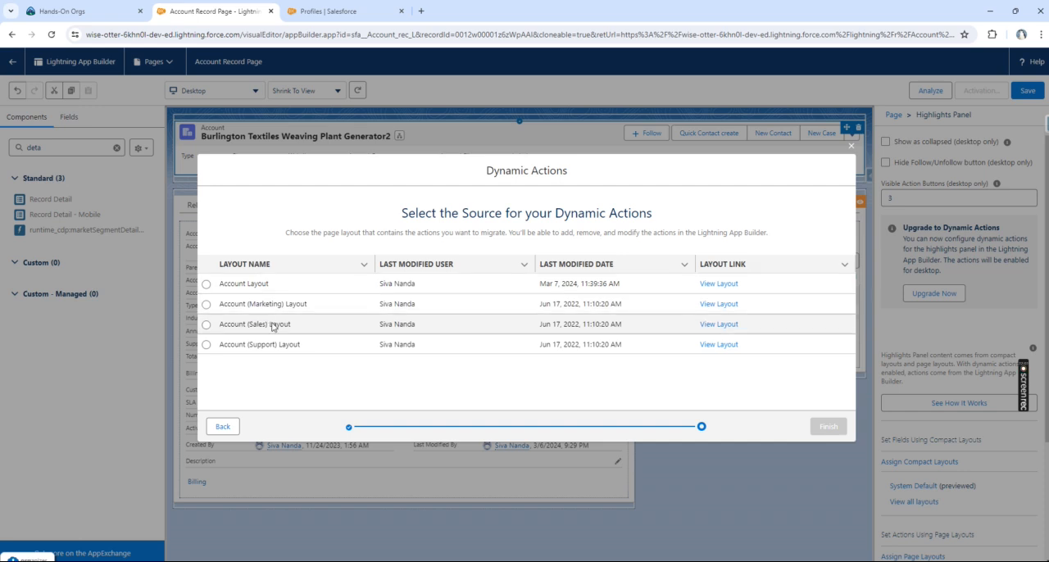
pyautogui.click(206, 286)
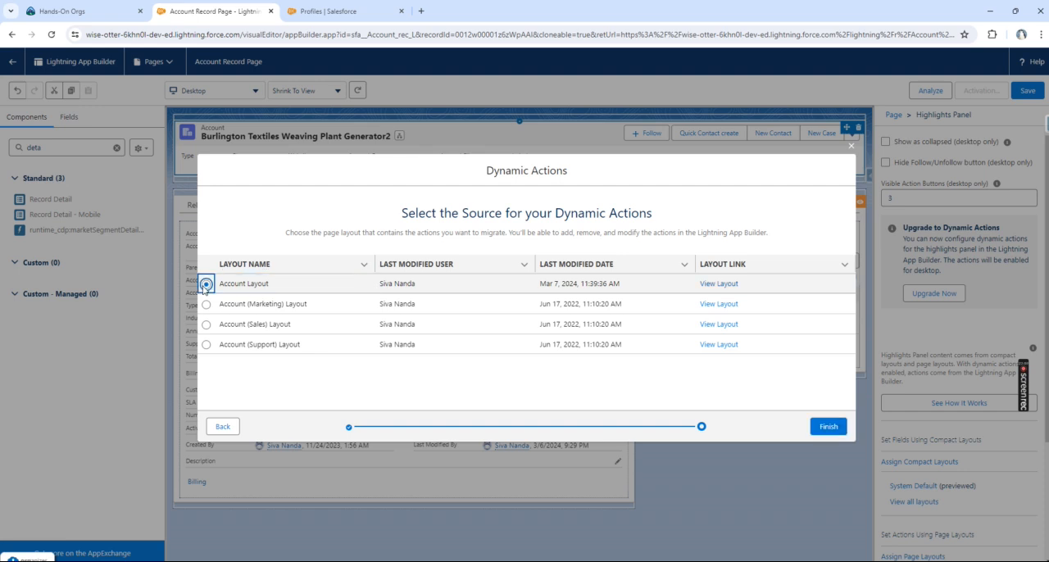
pyautogui.click(826, 428)
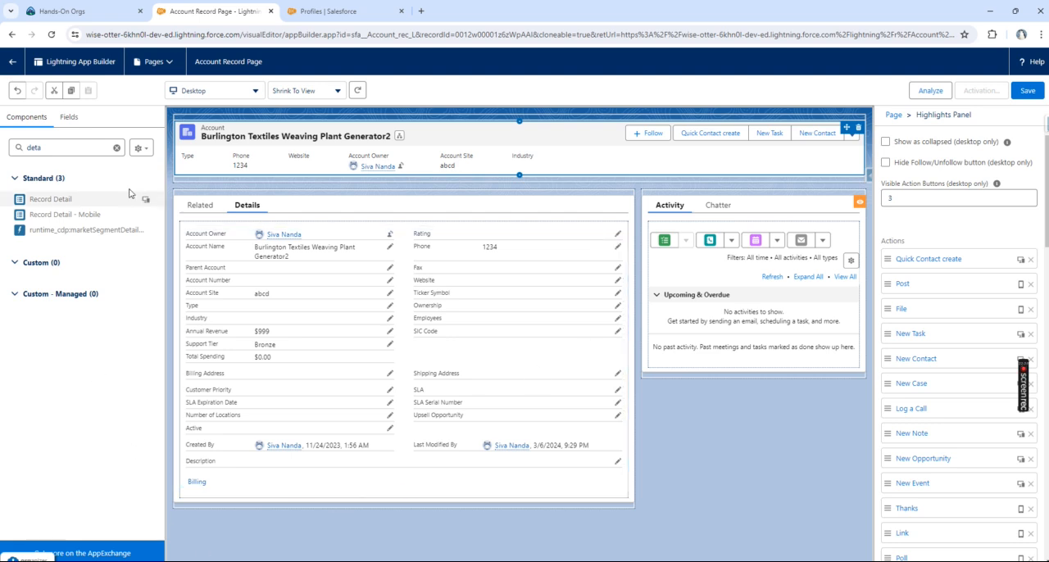
# Step: Clear the component search so that all available components are listed
pyautogui.click(251, 246)
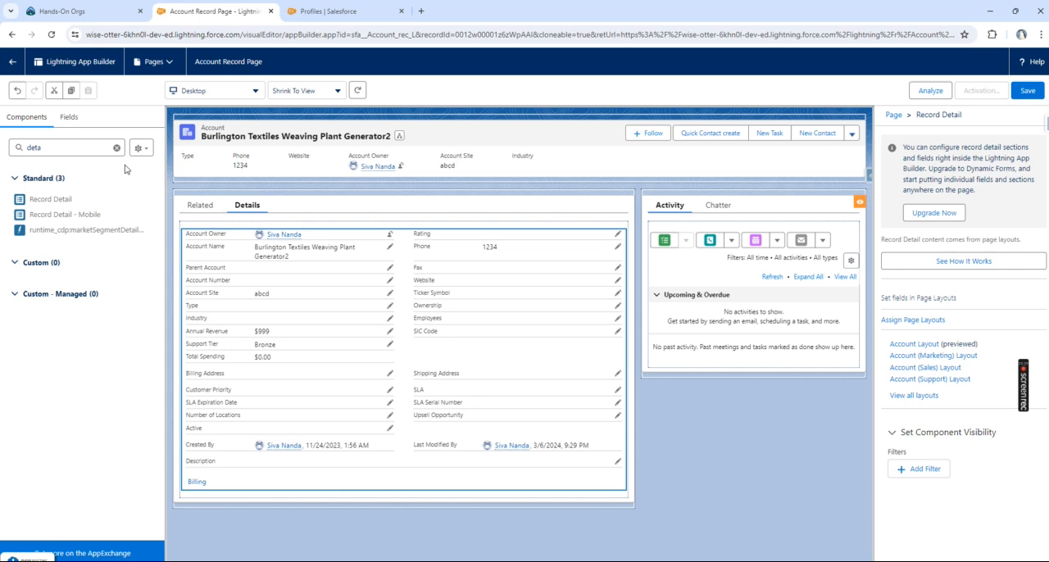
pyautogui.click(117, 147)
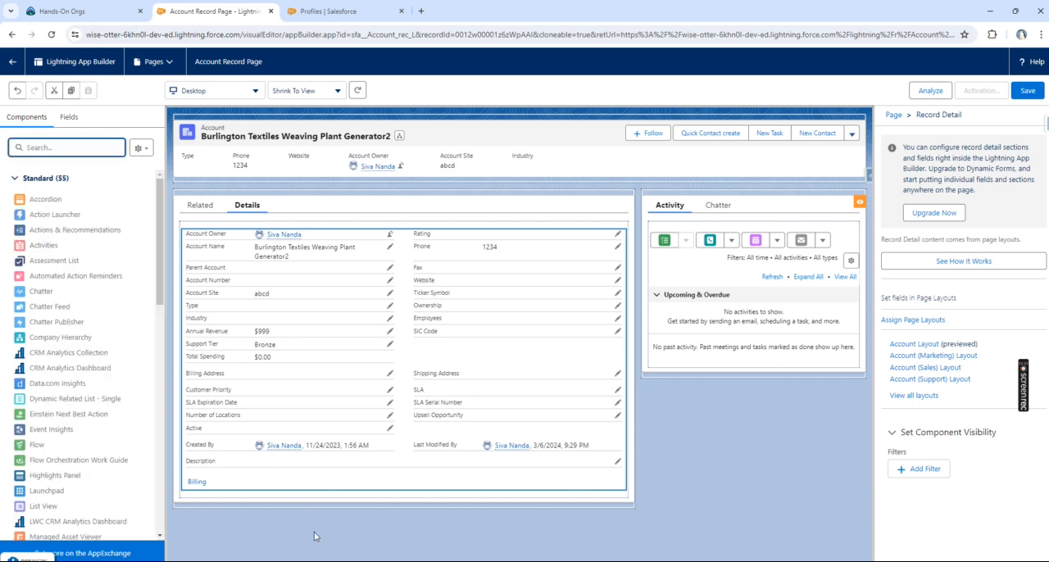
pyautogui.click(427, 471)
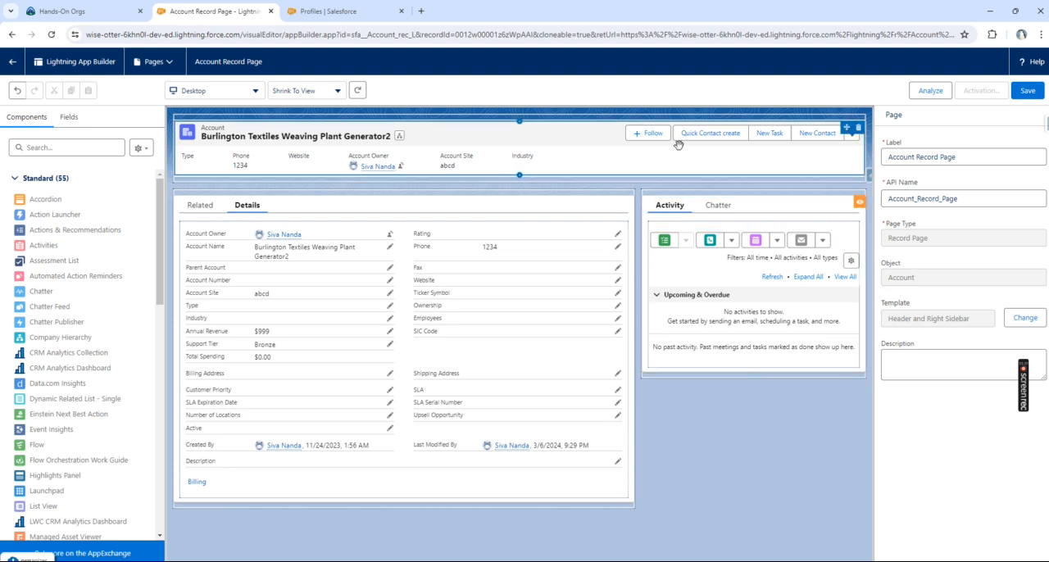
# Step: Look through the Highlights Panel's migrated actions and view the visibility filter options for the Create Summary action
pyautogui.click(418, 167)
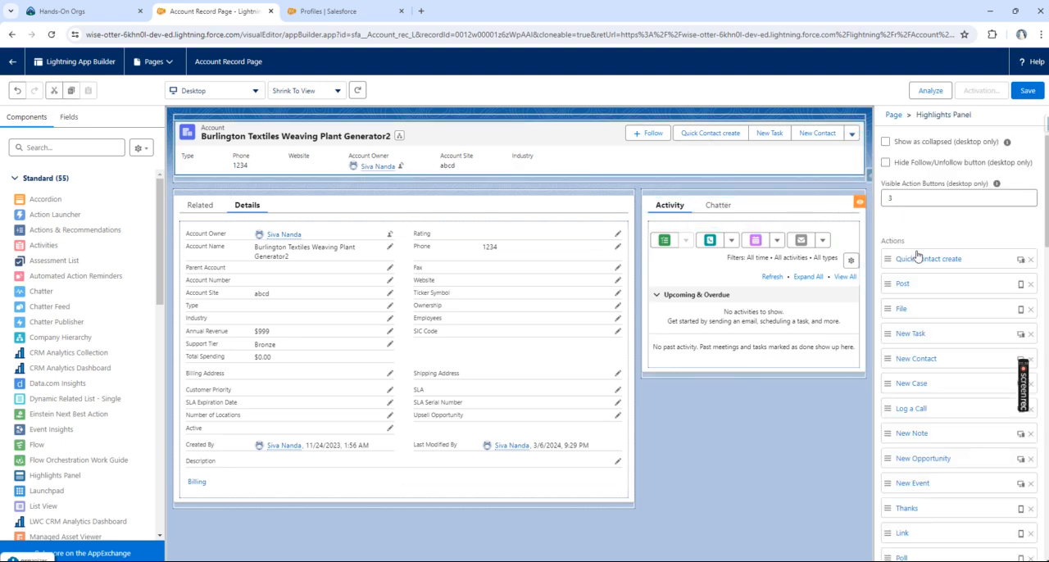
pyautogui.scroll(-8, 924, 258)
pyautogui.scroll(-6, 933, 285)
pyautogui.scroll(8, 933, 285)
pyautogui.scroll(7, 933, 284)
pyautogui.scroll(-4, 970, 277)
pyautogui.scroll(-8, 970, 274)
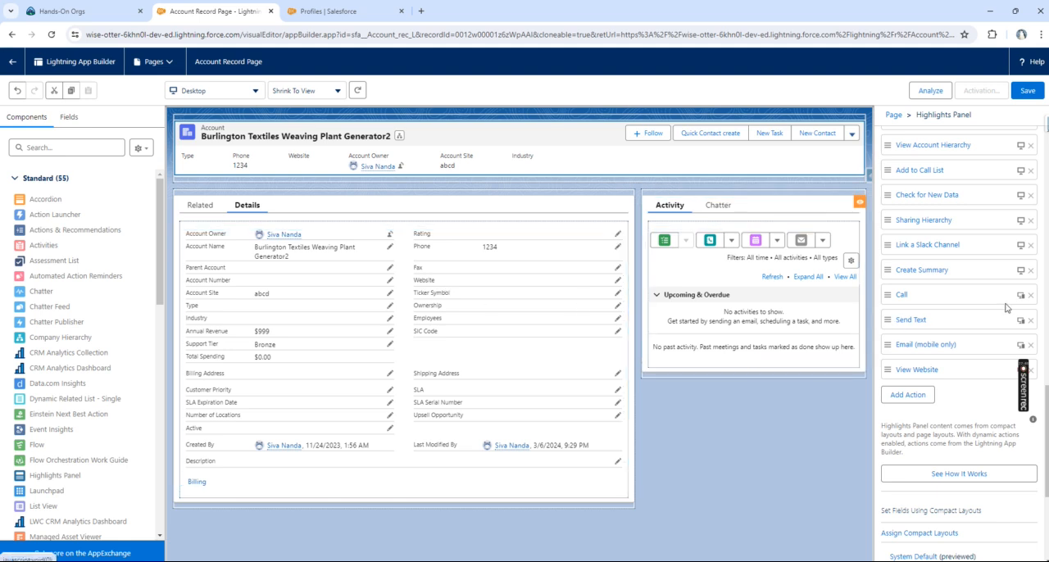
pyautogui.click(952, 275)
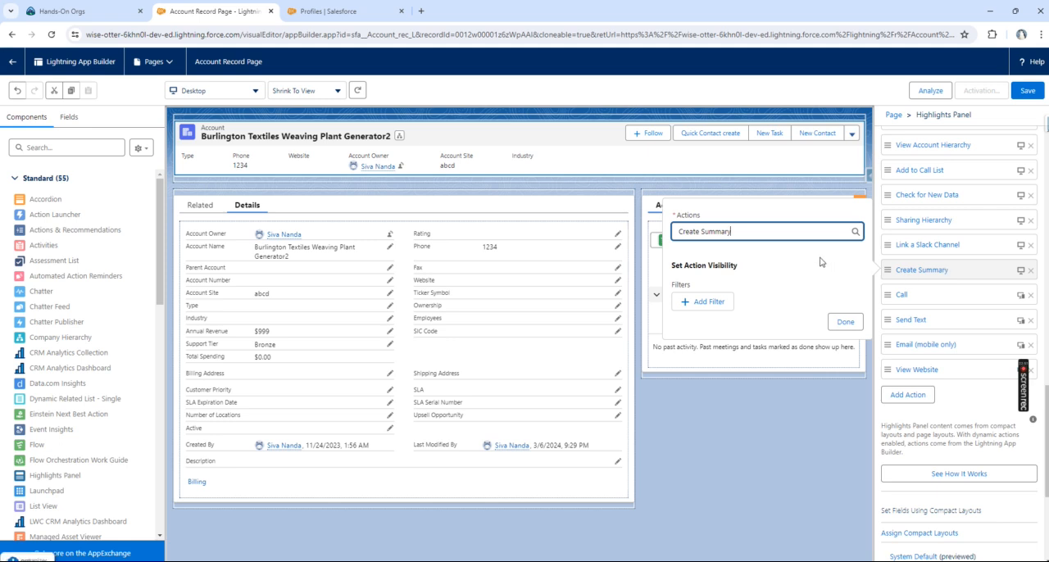
pyautogui.click(712, 302)
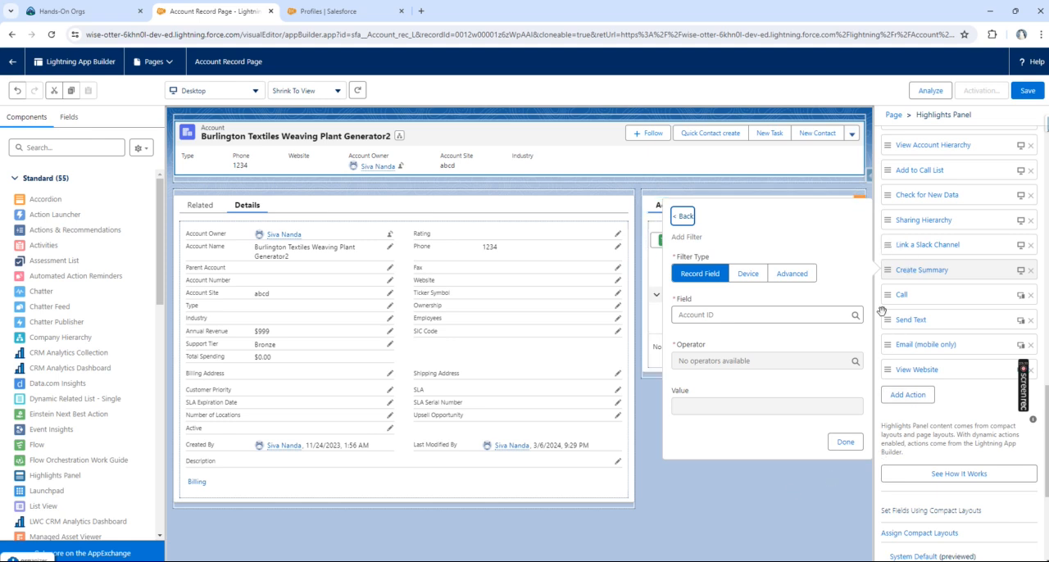
pyautogui.click(725, 549)
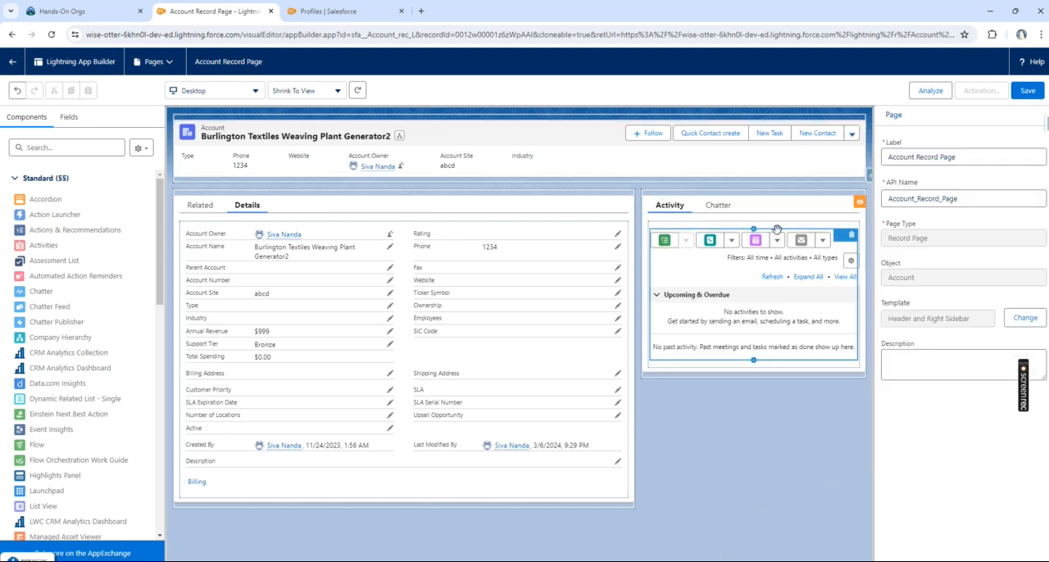
# Step: View the action visibility settings of the Quick Contact create action in the Highlights Panel
pyautogui.click(751, 161)
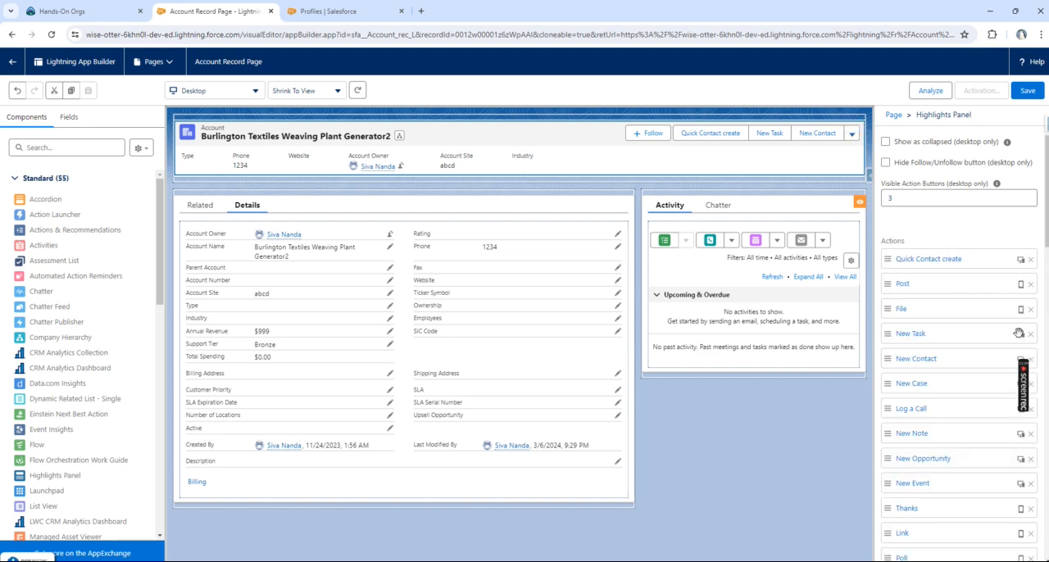
pyautogui.click(940, 261)
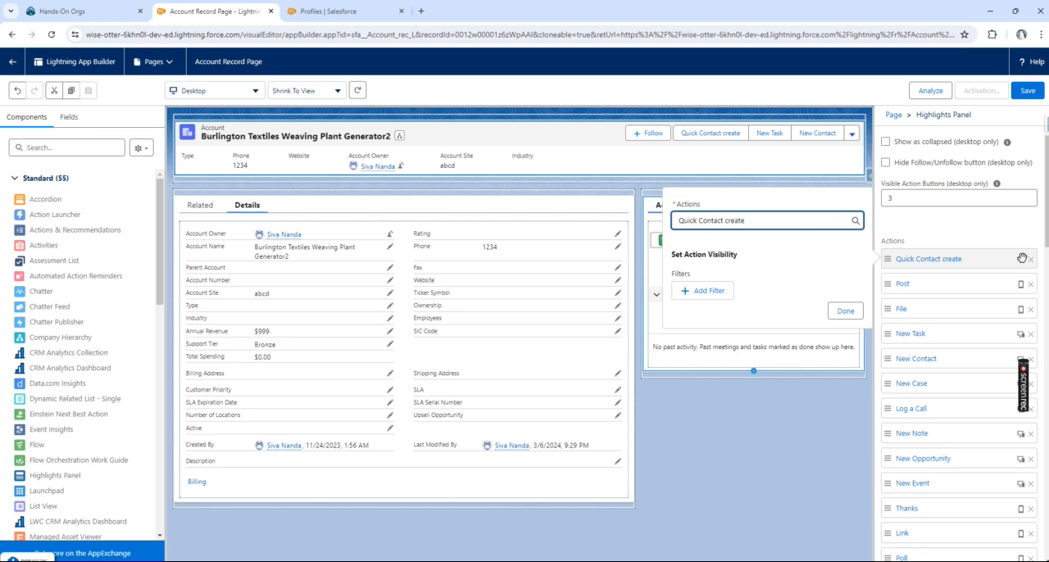
pyautogui.click(804, 418)
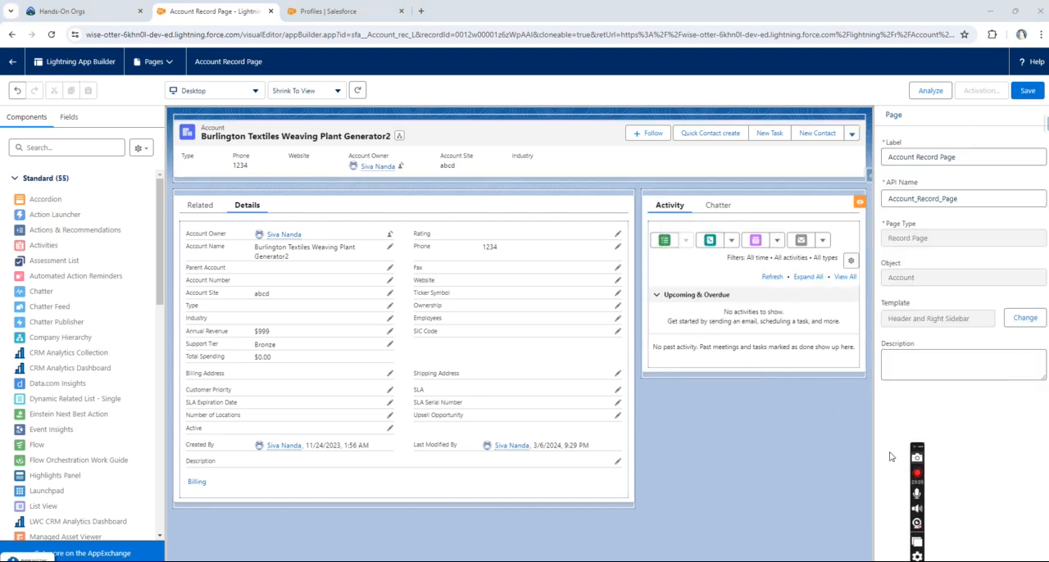
# Step: Examine the record fields available for a visibility filter on the Highlights Panel's Change Owner action
pyautogui.click(674, 151)
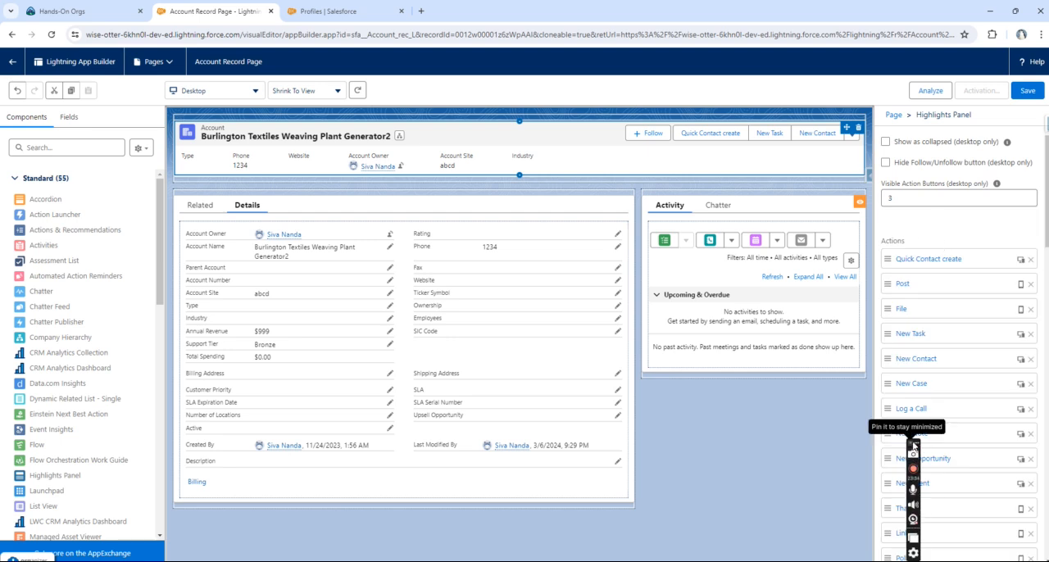
pyautogui.moveTo(916, 440); pyautogui.dragTo(778, 443)
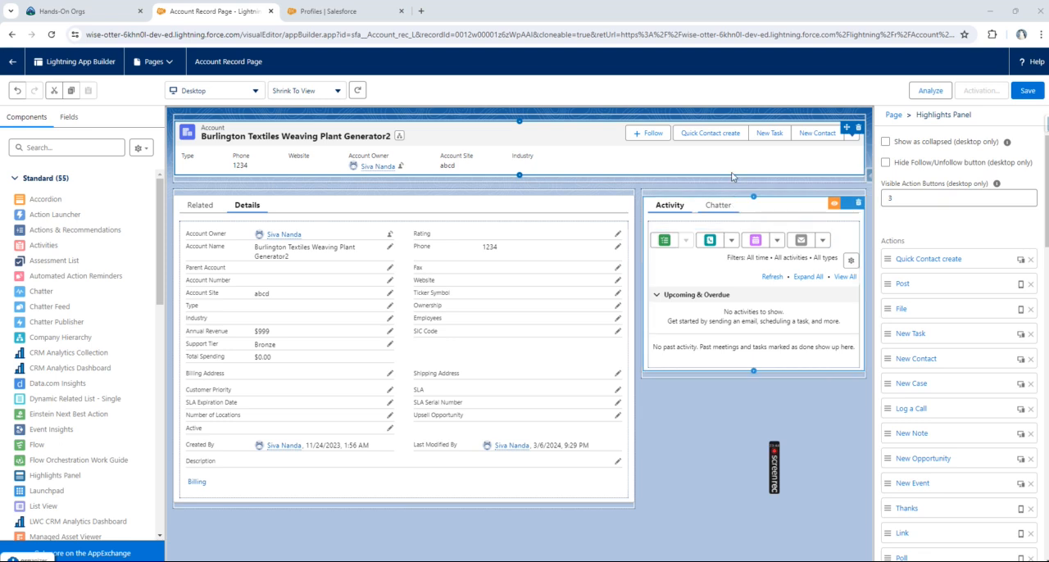
pyautogui.click(602, 211)
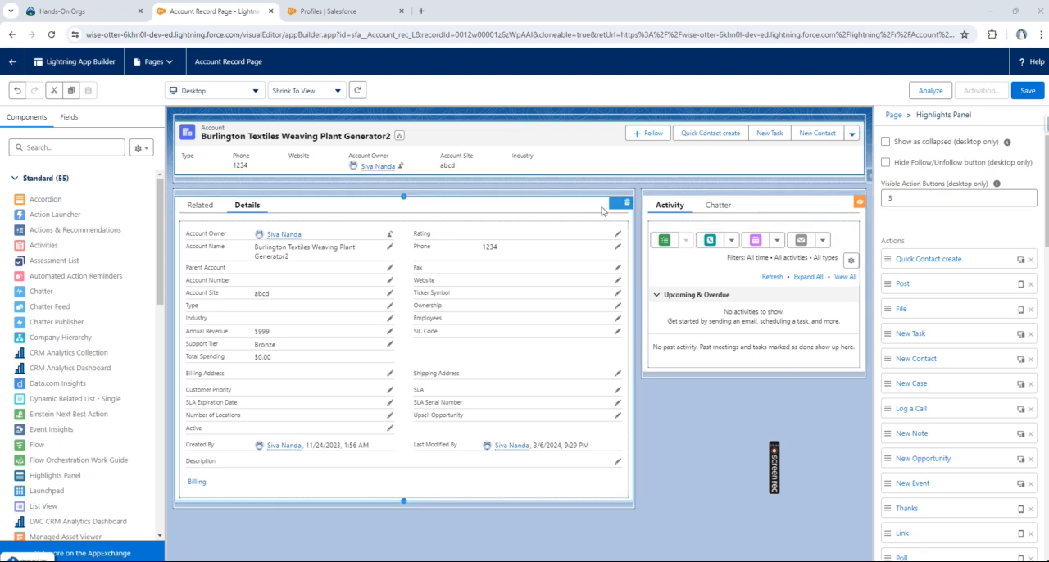
pyautogui.click(429, 243)
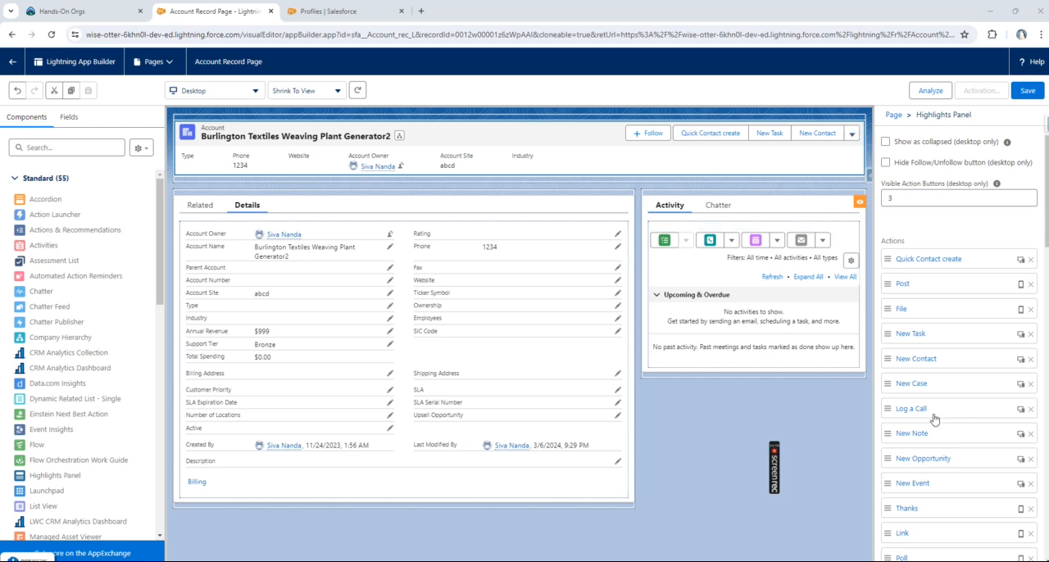
pyautogui.scroll(-3, 916, 503)
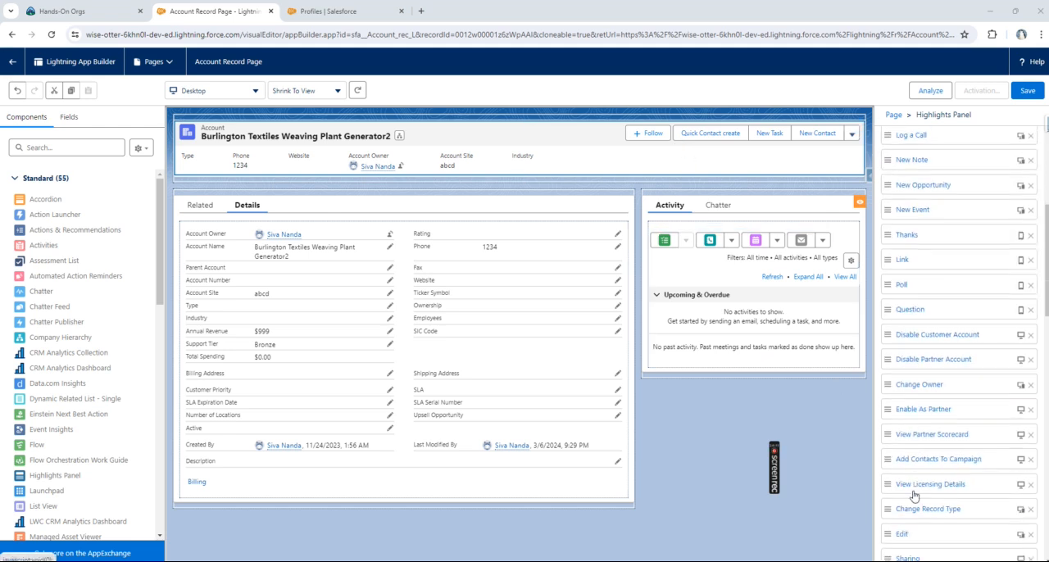
pyautogui.click(910, 383)
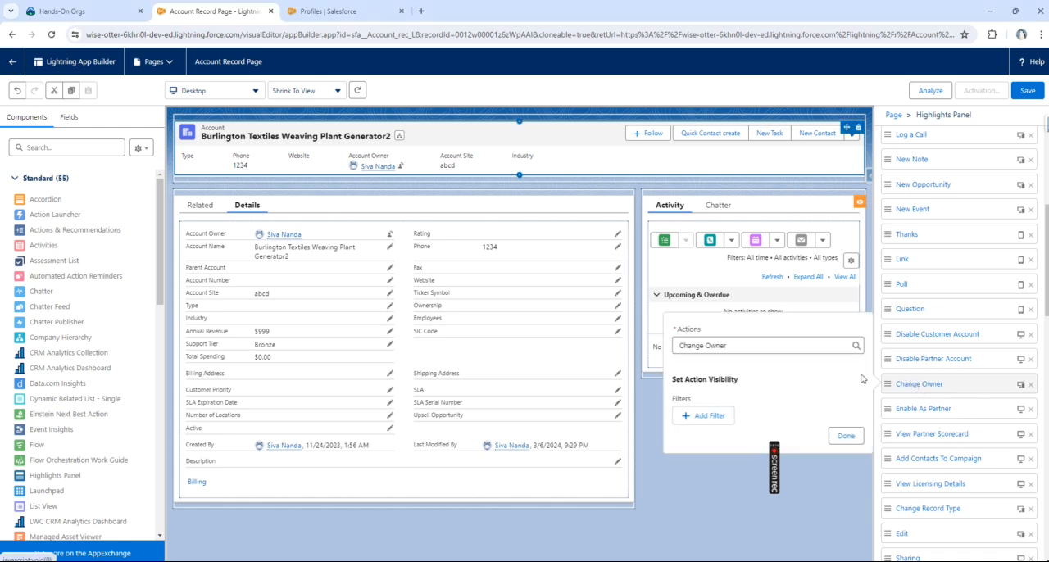
pyautogui.click(703, 416)
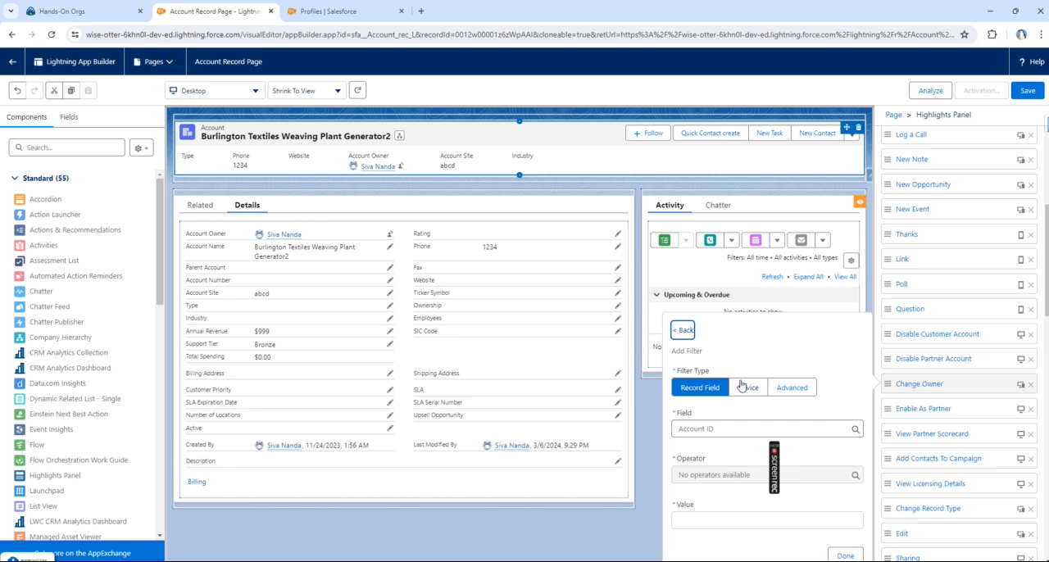
pyautogui.click(704, 420)
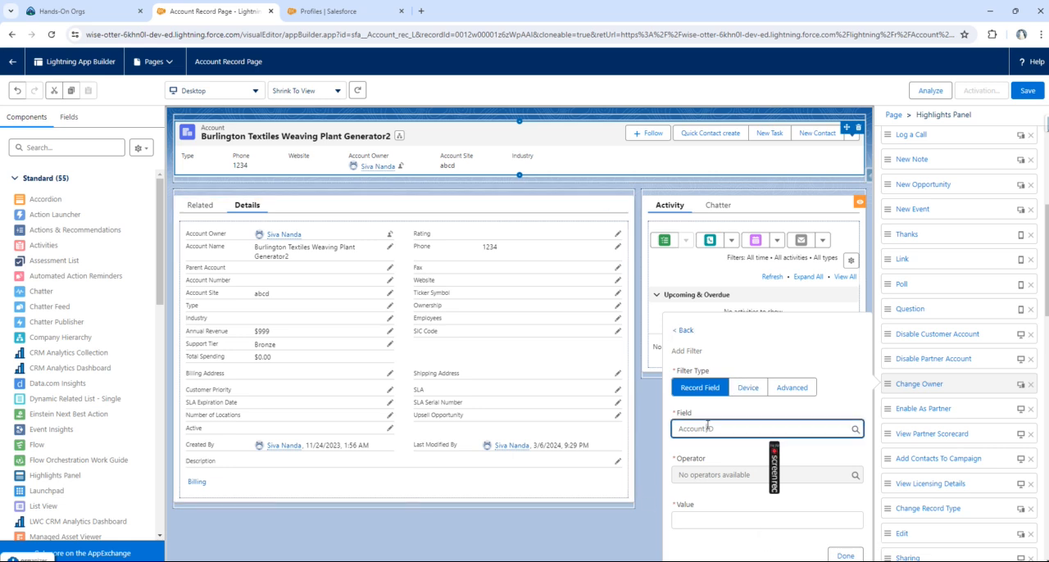
pyautogui.scroll(-10, 740, 311)
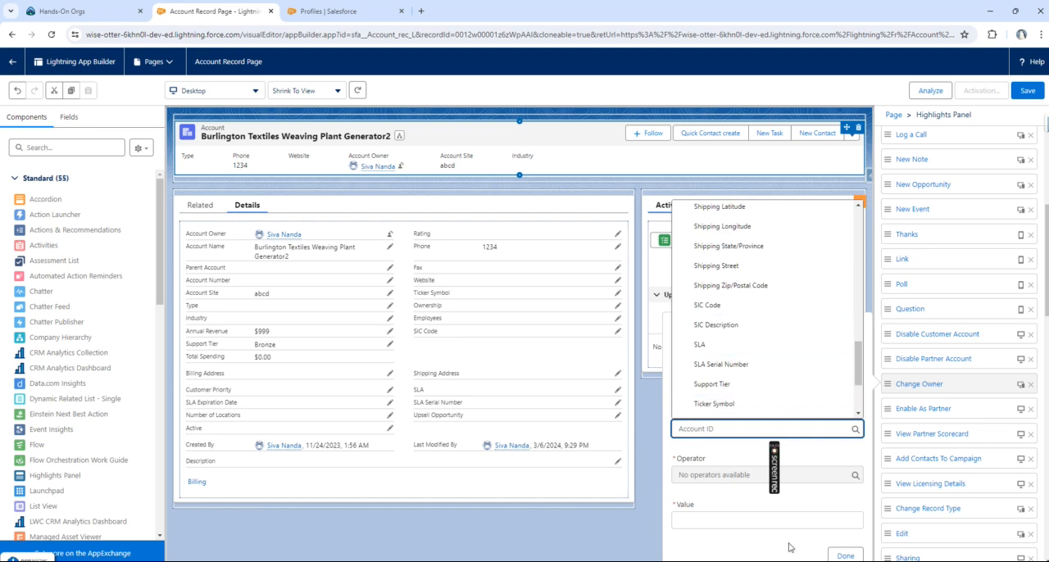
pyautogui.click(646, 541)
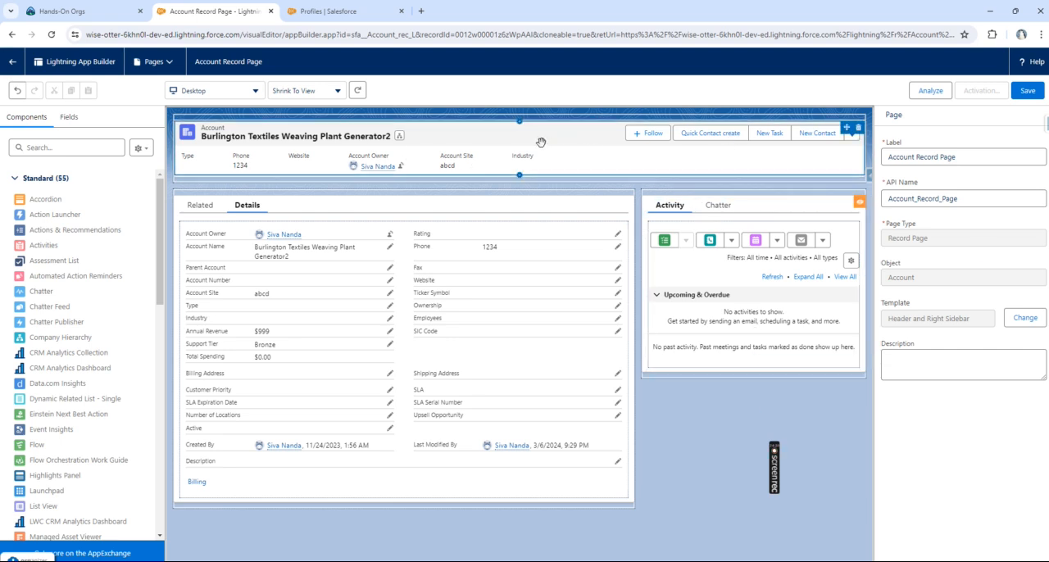
# Step: Look through the properties of the Record Detail, Highlights Panel and Tabs components on the Account record page
pyautogui.click(536, 337)
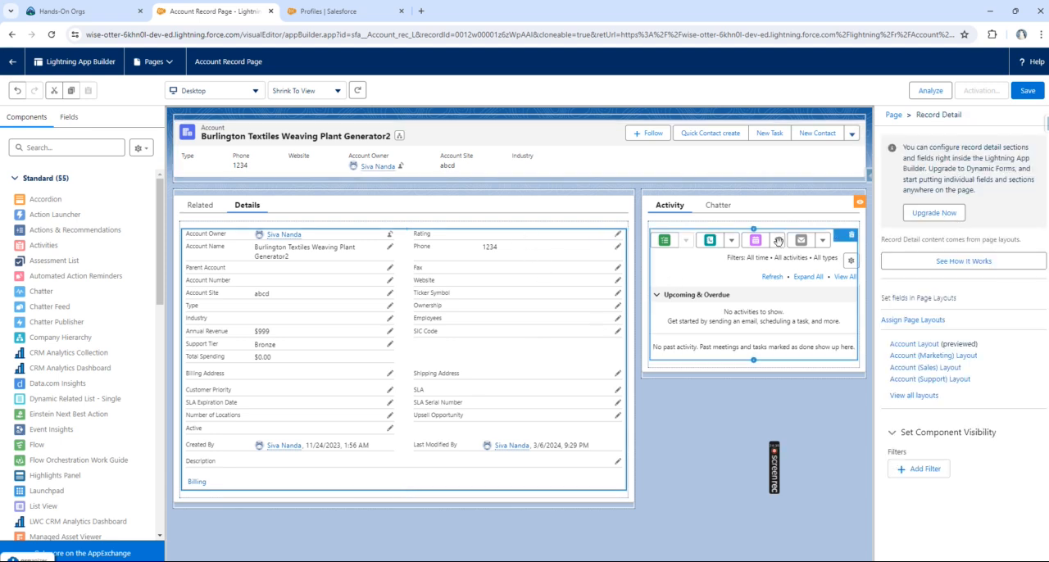
pyautogui.click(572, 150)
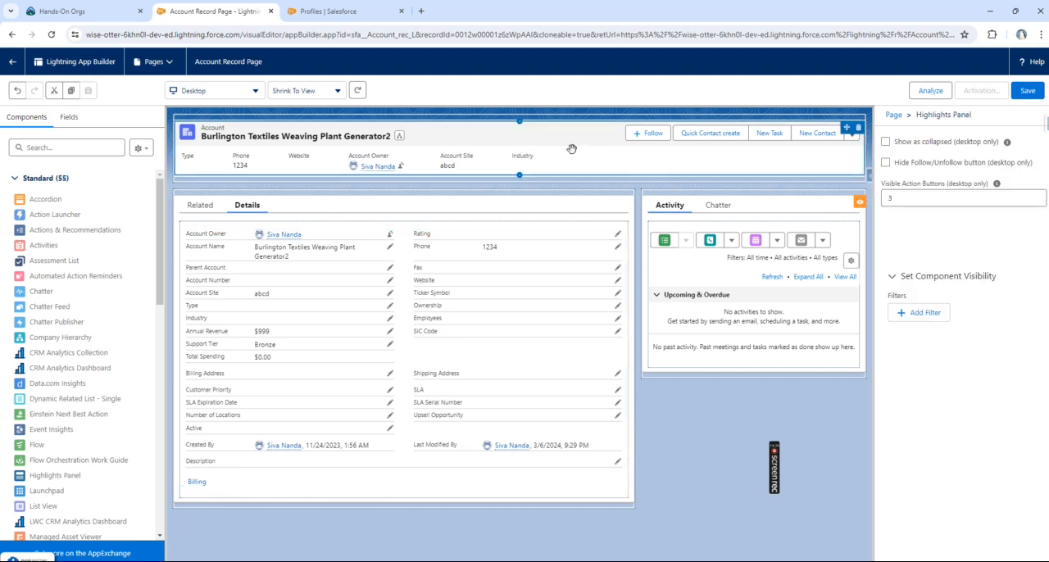
pyautogui.click(554, 210)
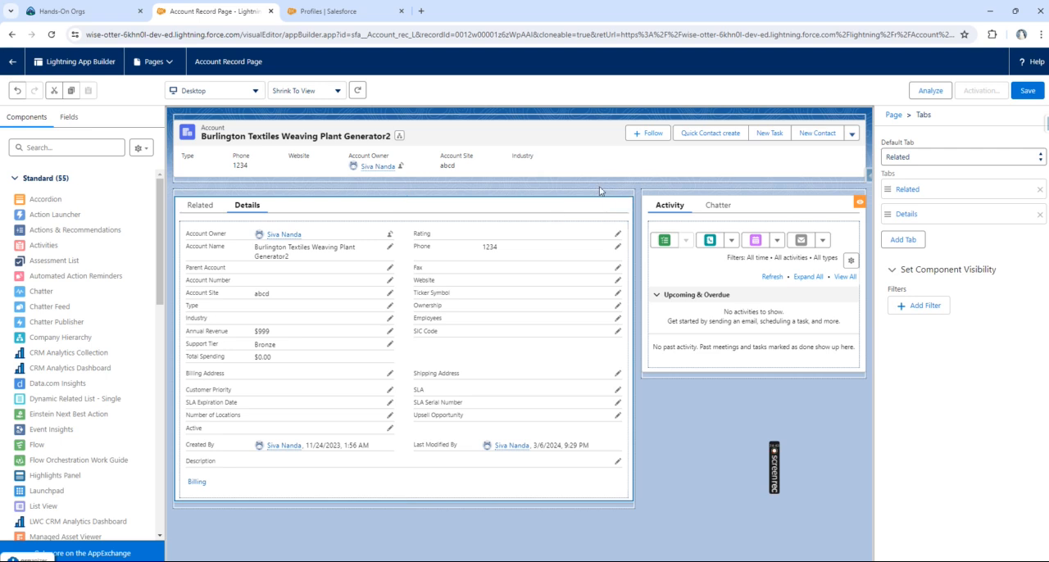
pyautogui.click(599, 191)
pyautogui.click(582, 272)
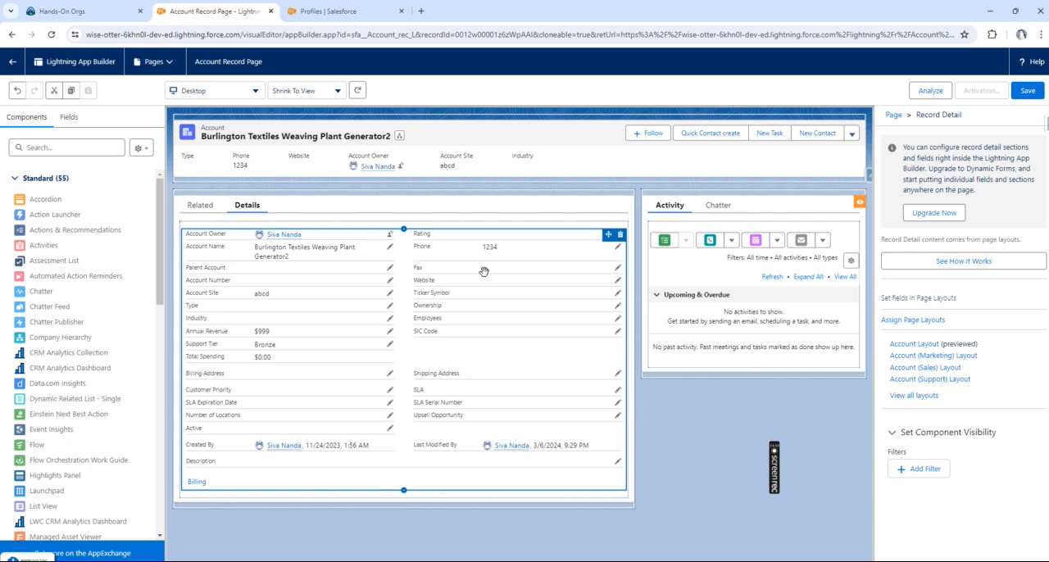
# Step: Upgrade the Record Detail component to Dynamic Forms, migrating the Account Layout's fields and sections into an Accordion component
pyautogui.click(936, 215)
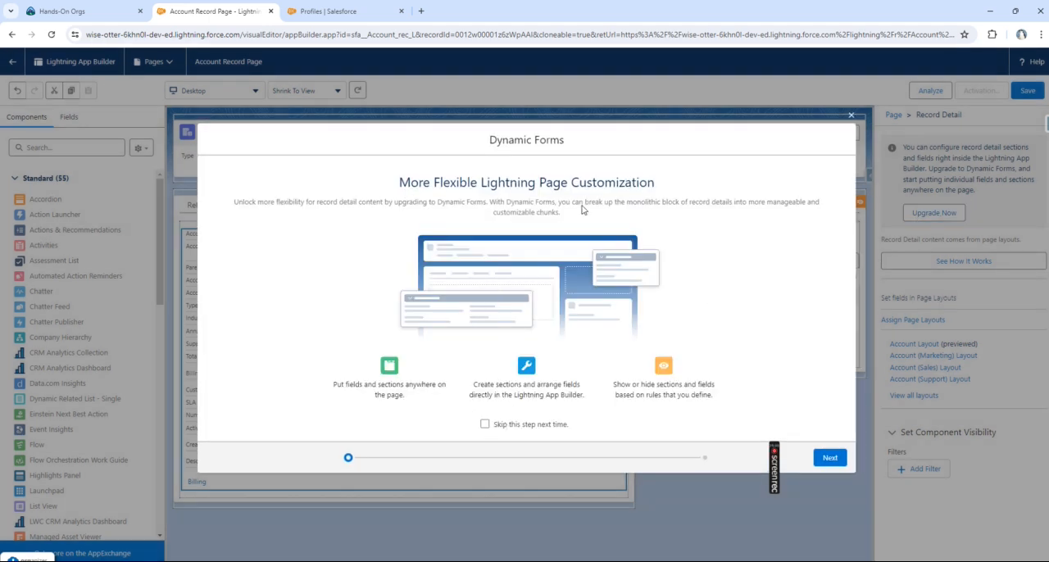
pyautogui.click(830, 457)
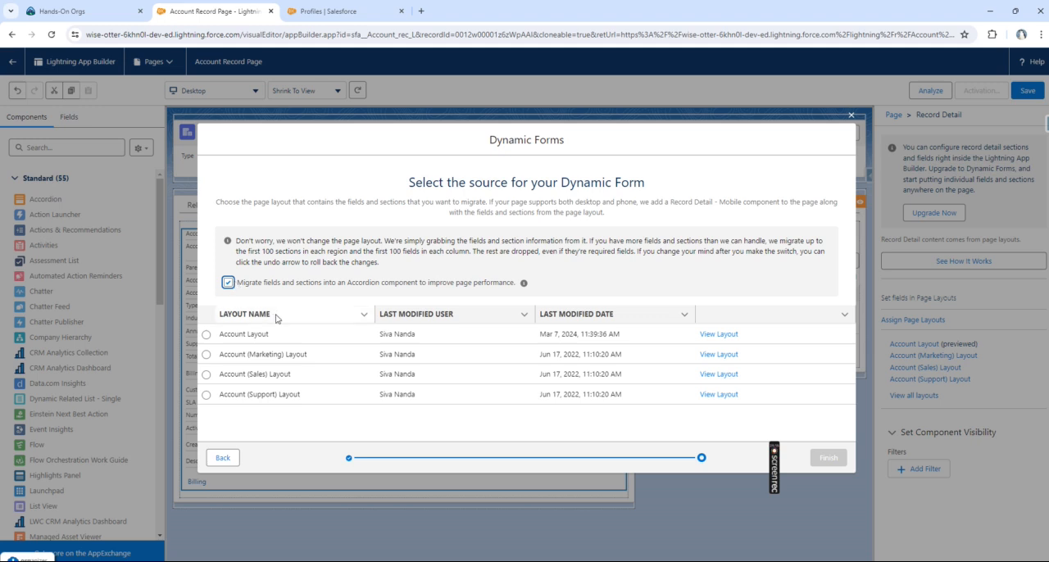
pyautogui.click(205, 336)
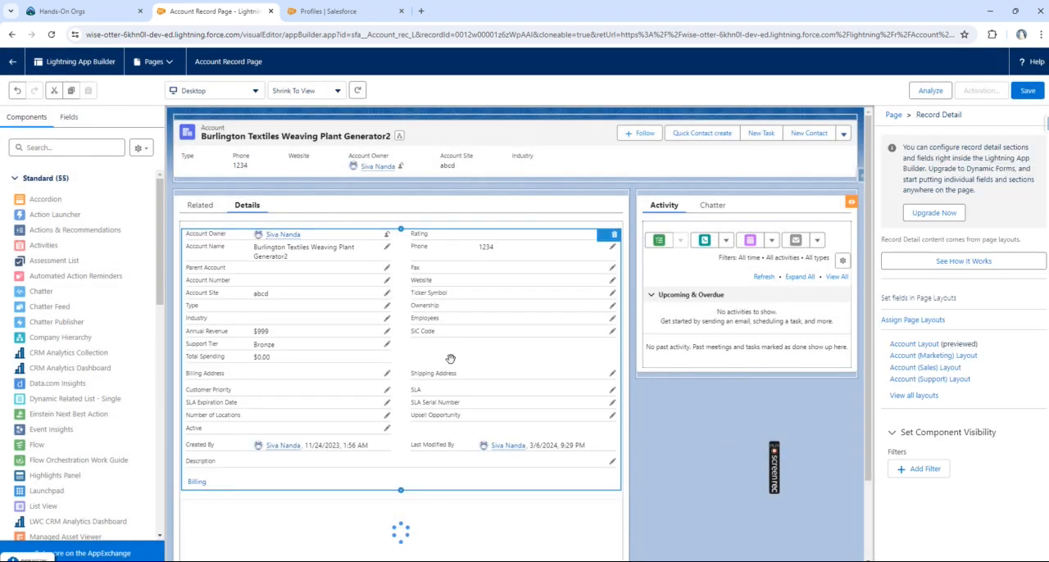
# Step: Run the Dynamic Forms upgrade again on the remaining Record Detail component, using Account Layout as the source
pyautogui.click(533, 368)
pyautogui.click(933, 214)
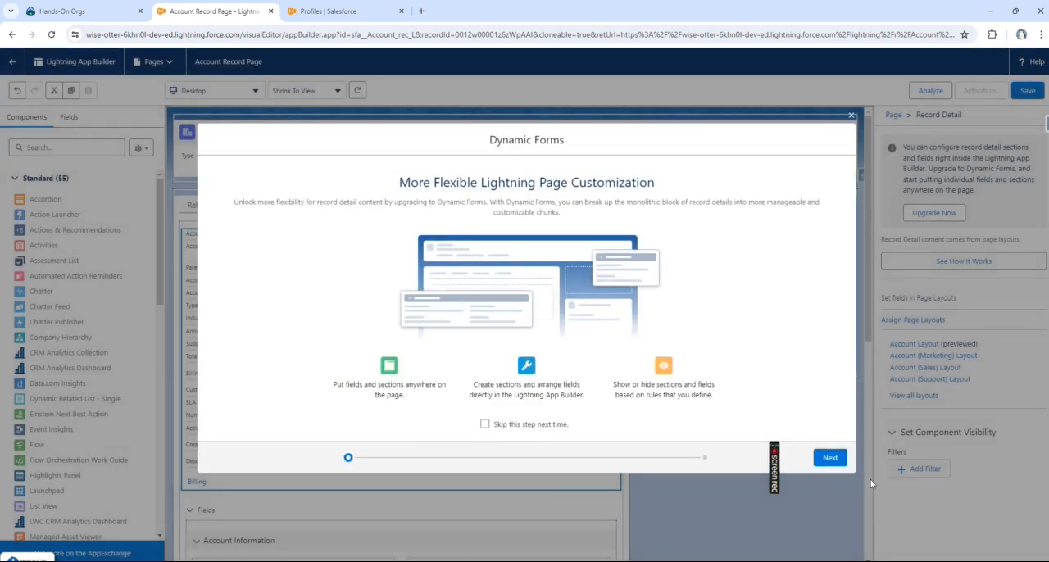
pyautogui.click(830, 458)
pyautogui.click(206, 335)
pyautogui.click(828, 457)
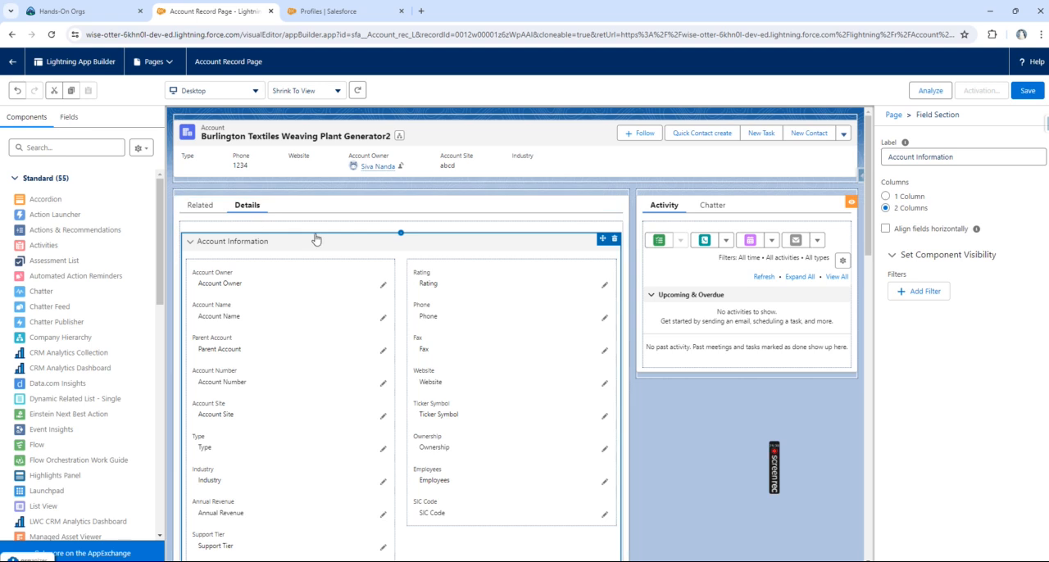
# Step: Inspect the migrated Account Name, Account Owner and Account Number fields and the Account Information section's properties
pyautogui.click(256, 315)
pyautogui.click(279, 288)
pyautogui.click(277, 375)
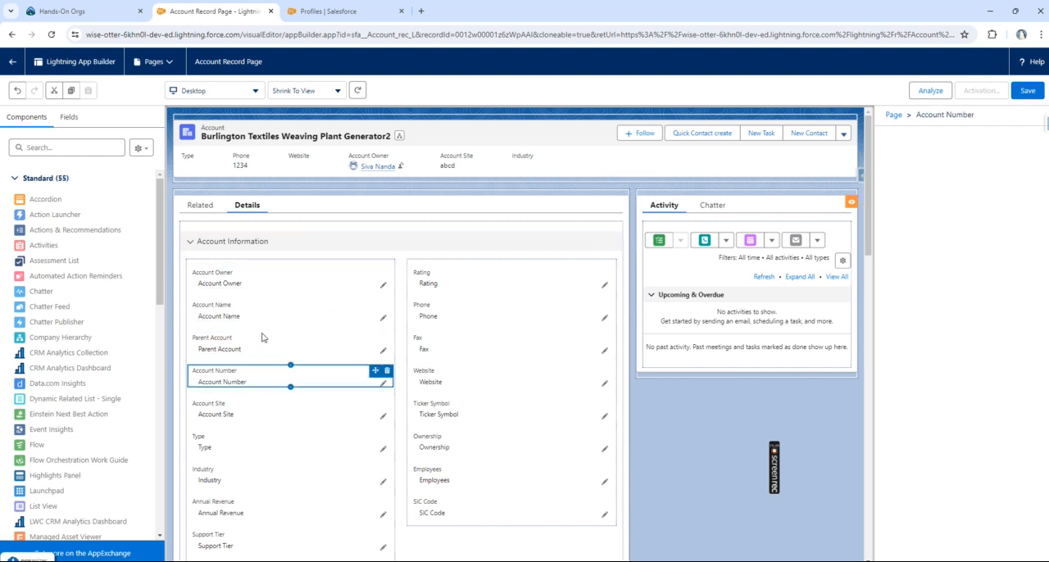
pyautogui.click(259, 241)
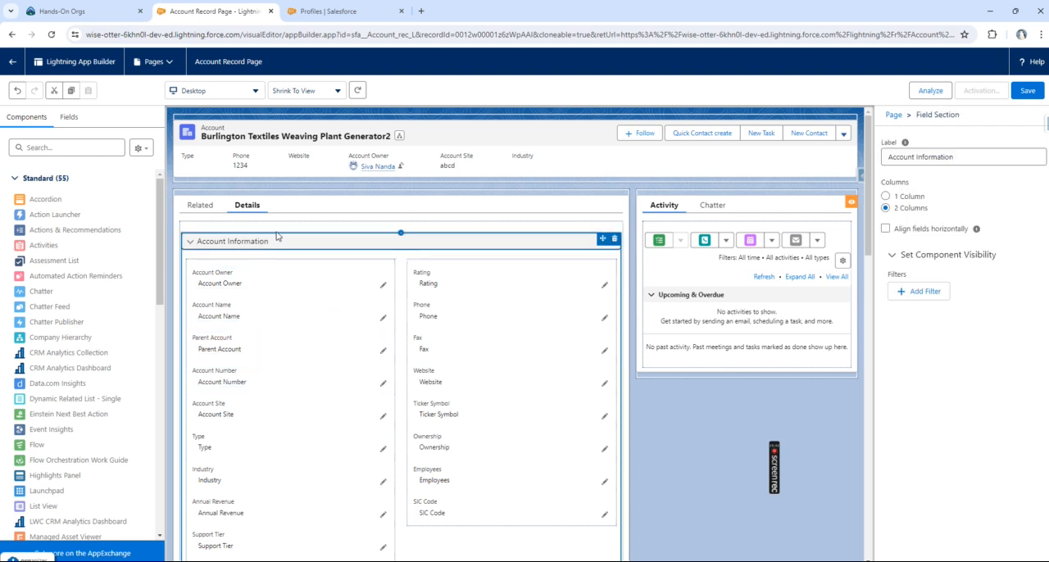
# Step: Collapse and re-expand the Account Information field section on the Details tab to examine how its fields are grouped
pyautogui.click(188, 242)
pyautogui.click(188, 244)
pyautogui.click(189, 243)
pyautogui.click(190, 244)
pyautogui.click(189, 243)
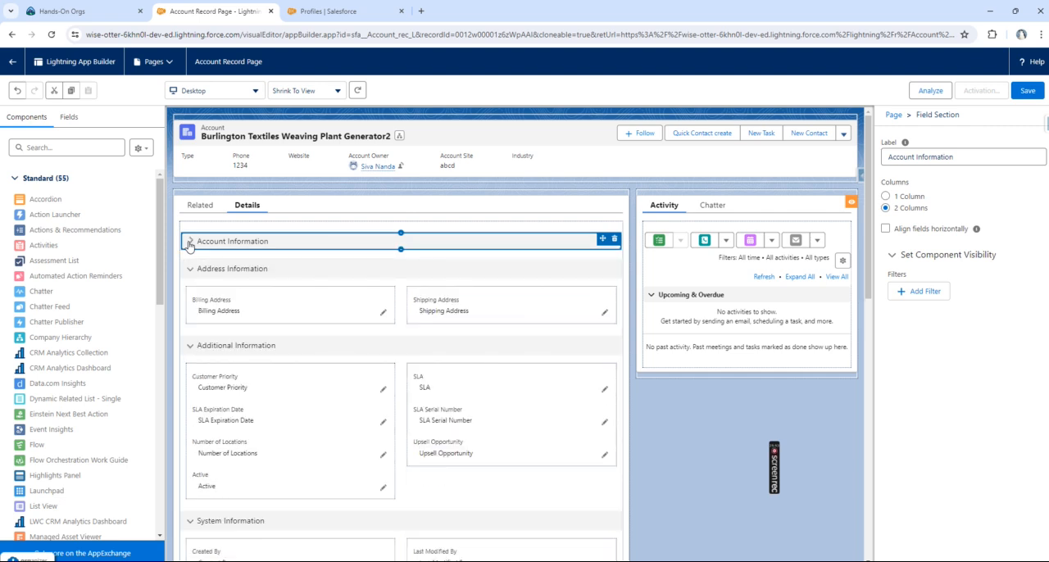
pyautogui.click(189, 243)
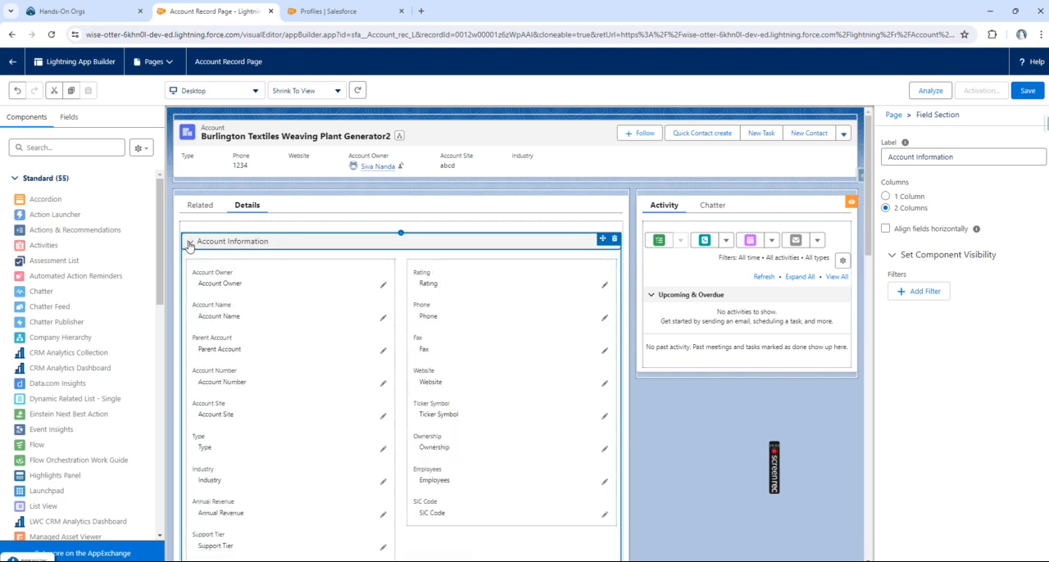
# Step: Collapse the Account Information, Address Information, Additional Information and System Information sections
pyautogui.click(190, 244)
pyautogui.click(189, 279)
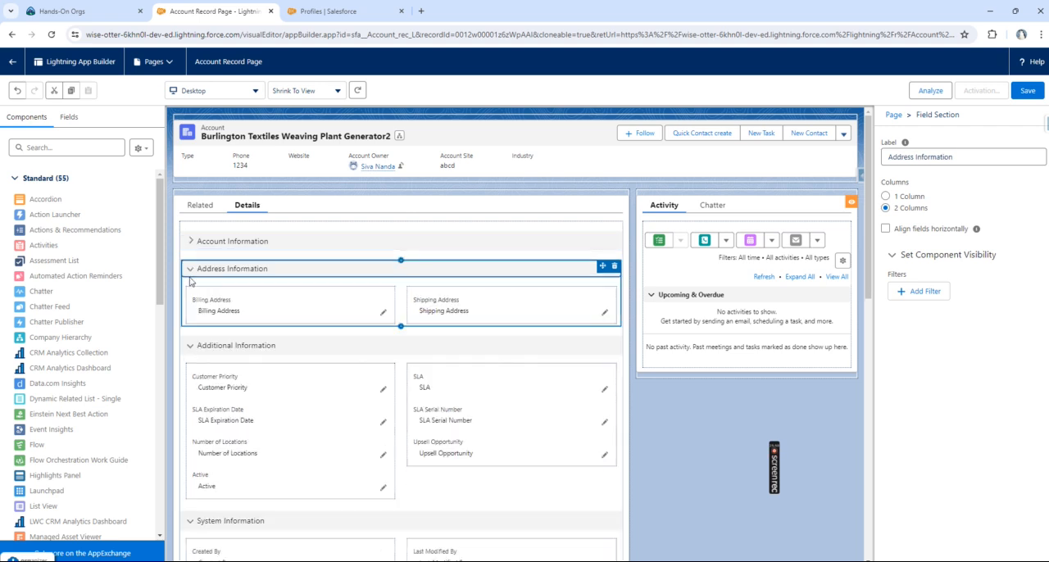
pyautogui.click(192, 274)
pyautogui.click(190, 298)
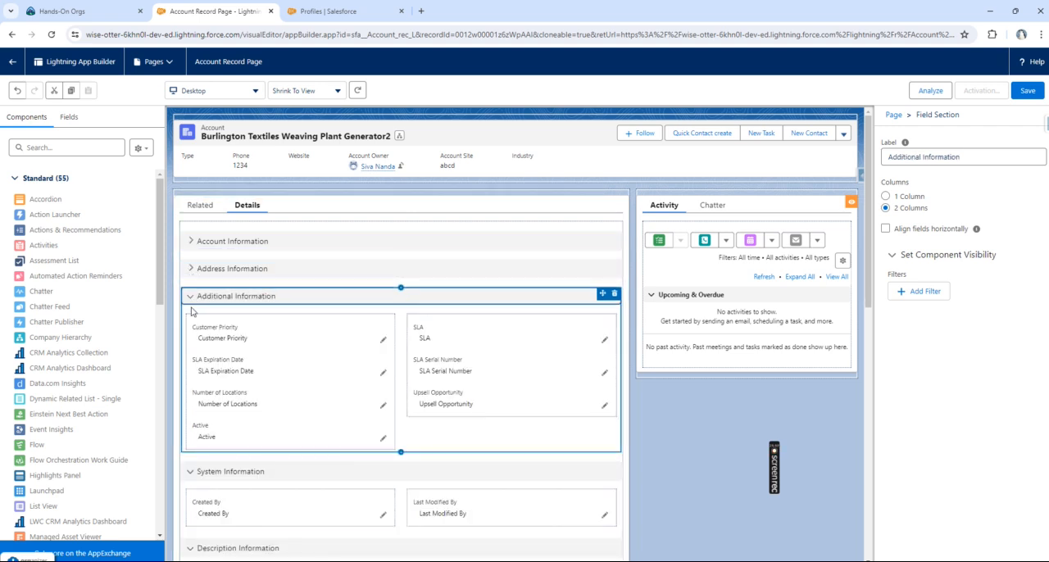
pyautogui.click(190, 298)
pyautogui.click(191, 325)
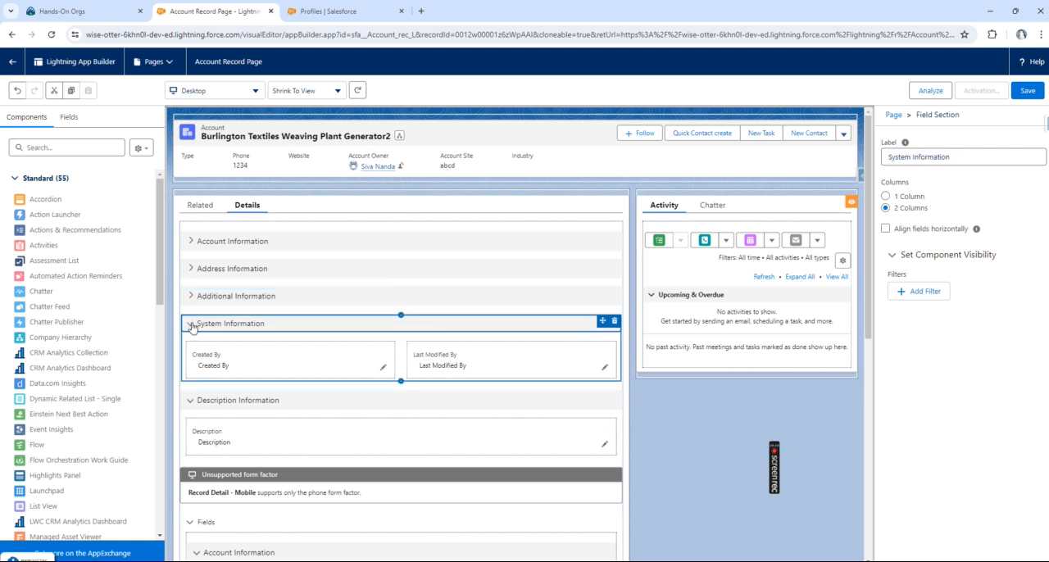
pyautogui.click(191, 325)
# Step: Expand the Additional Information, Address Information and Account Information sections again to show their fields
pyautogui.click(190, 299)
pyautogui.click(189, 269)
pyautogui.click(189, 269)
pyautogui.click(189, 269)
pyautogui.click(191, 247)
pyautogui.click(190, 244)
pyautogui.click(190, 245)
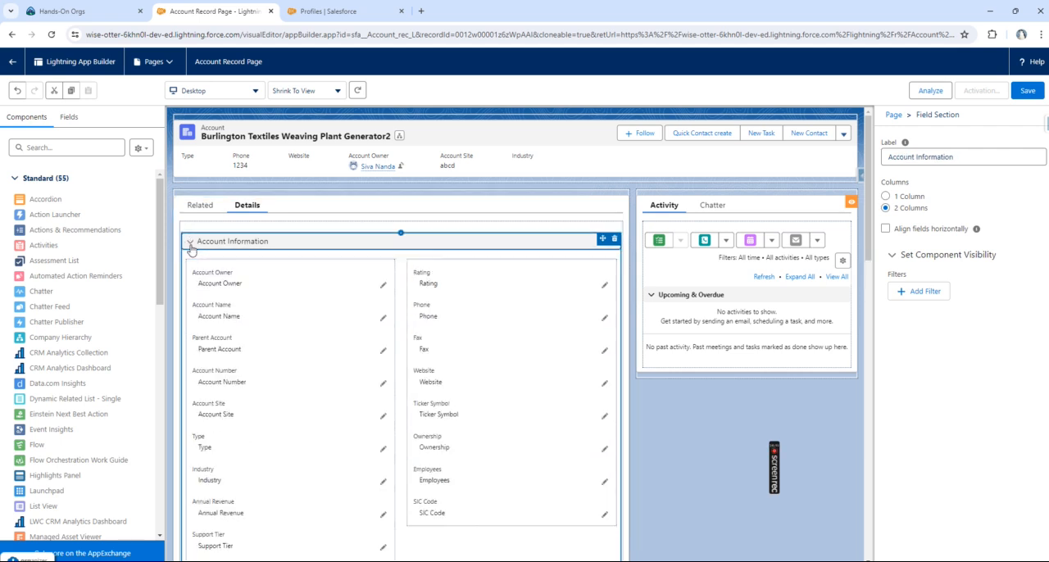
# Step: View the Account Owner field's properties and the options of a new visibility filter for it, leaving the filter undefined
pyautogui.click(303, 284)
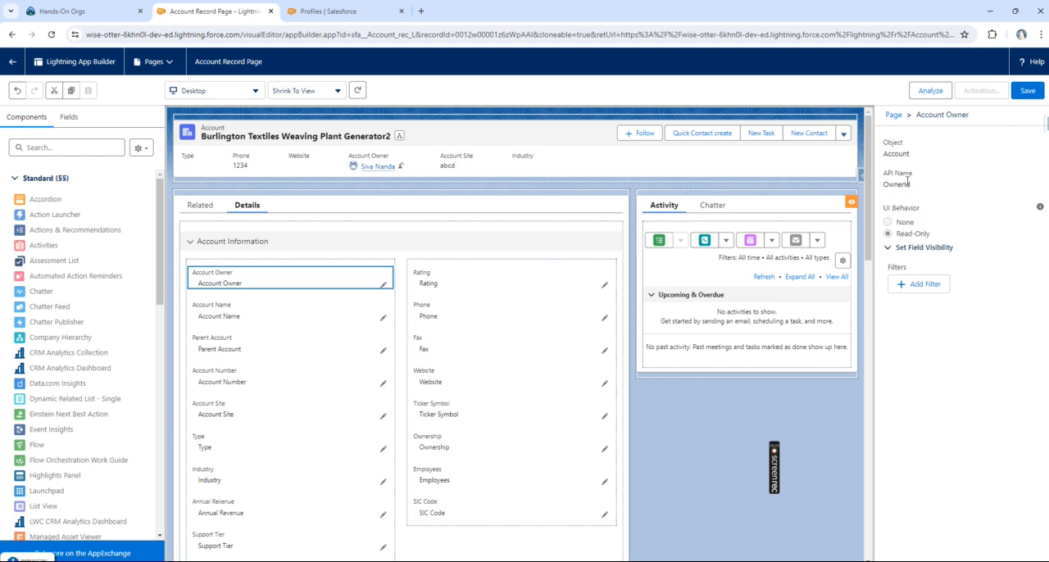
pyautogui.moveTo(885, 150); pyautogui.dragTo(920, 158)
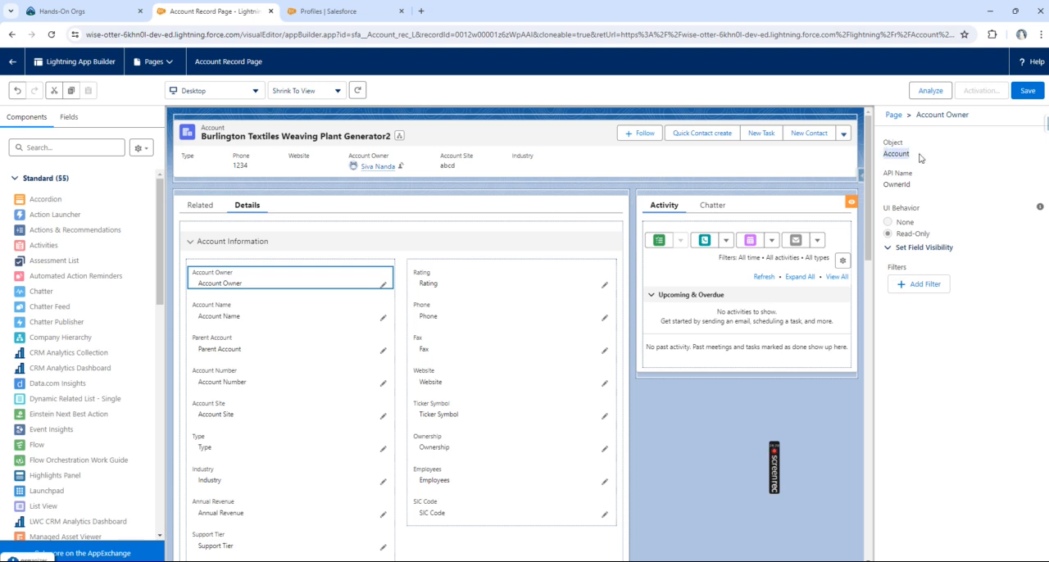
pyautogui.click(937, 285)
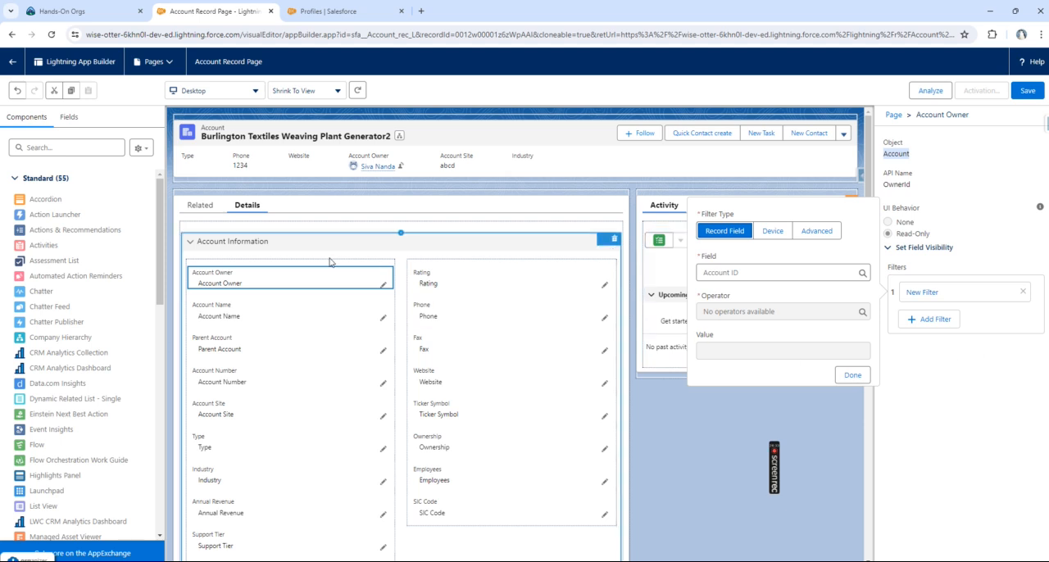
pyautogui.click(705, 450)
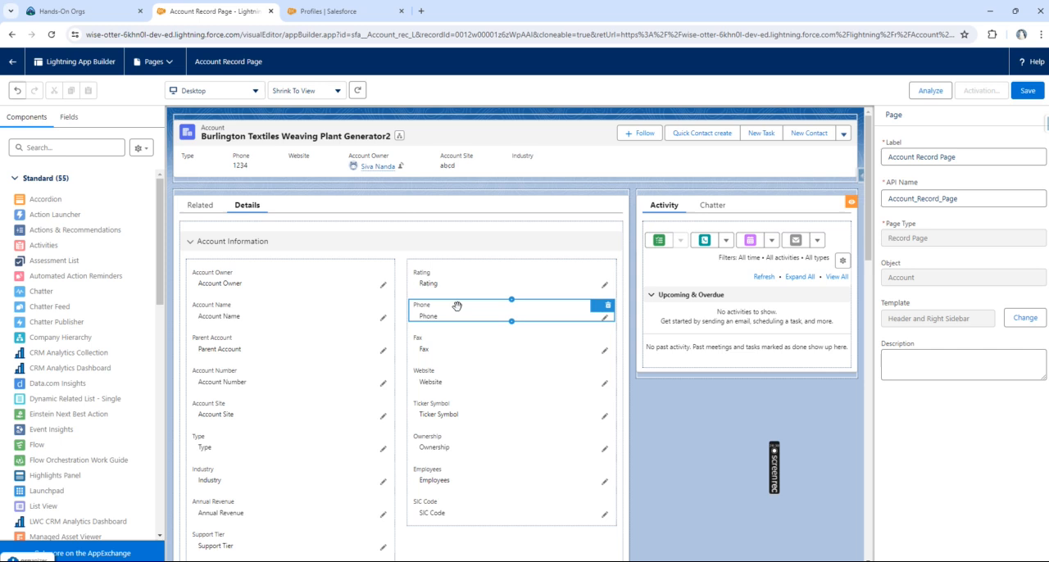
# Step: View the UI behavior and visibility settings of the Phone and Rating fields
pyautogui.click(457, 306)
pyautogui.click(483, 276)
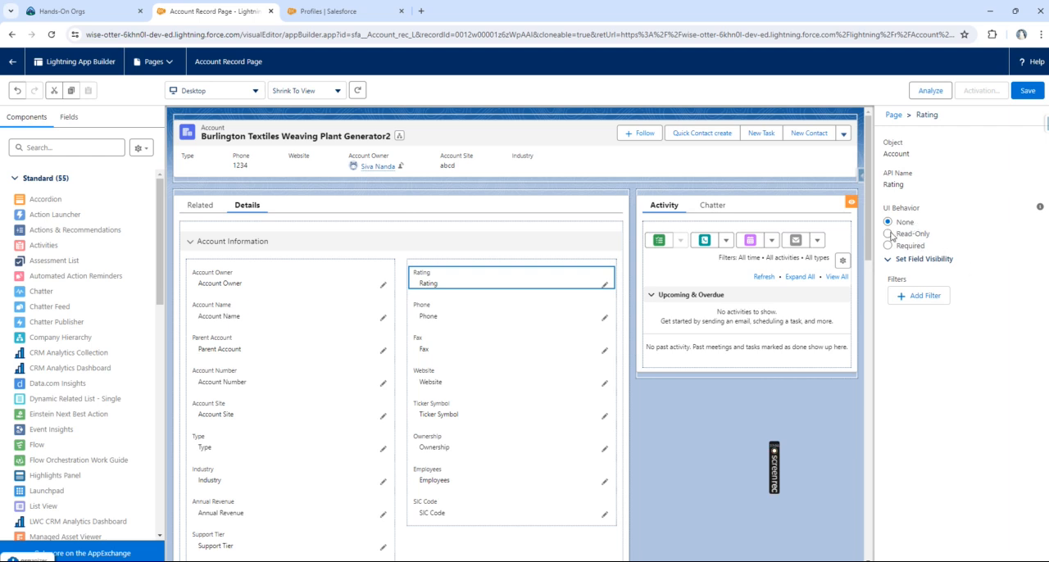
# Step: Set the Rating field's UI behavior to Required
pyautogui.click(889, 235)
pyautogui.click(888, 245)
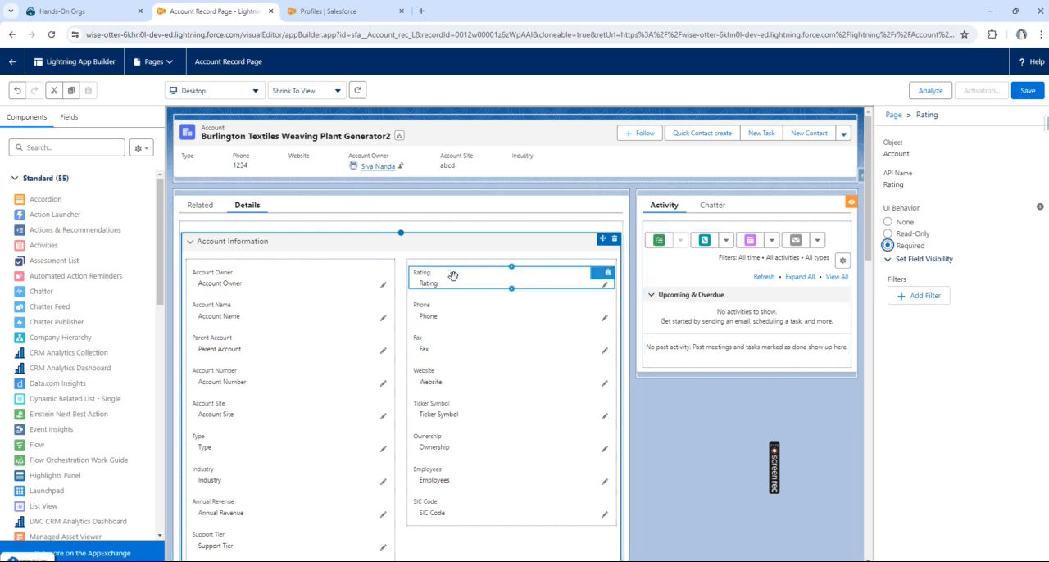
# Step: Switch to Salesforce Setup and open the Account object's Account Layout page layout for editing
pyautogui.click(328, 11)
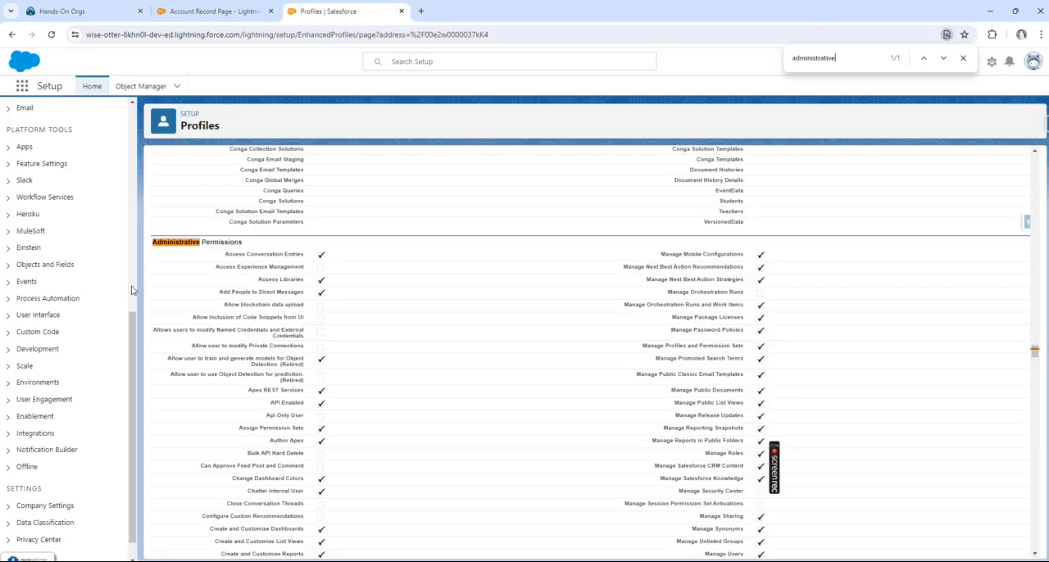
pyautogui.scroll(5, 98, 237)
pyautogui.click(135, 86)
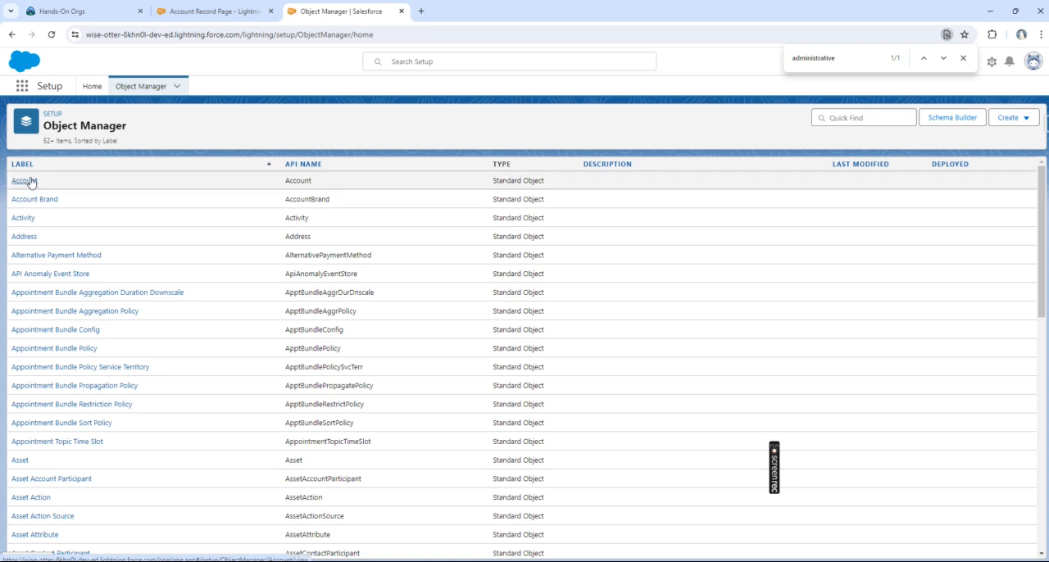
pyautogui.click(33, 180)
pyautogui.click(62, 205)
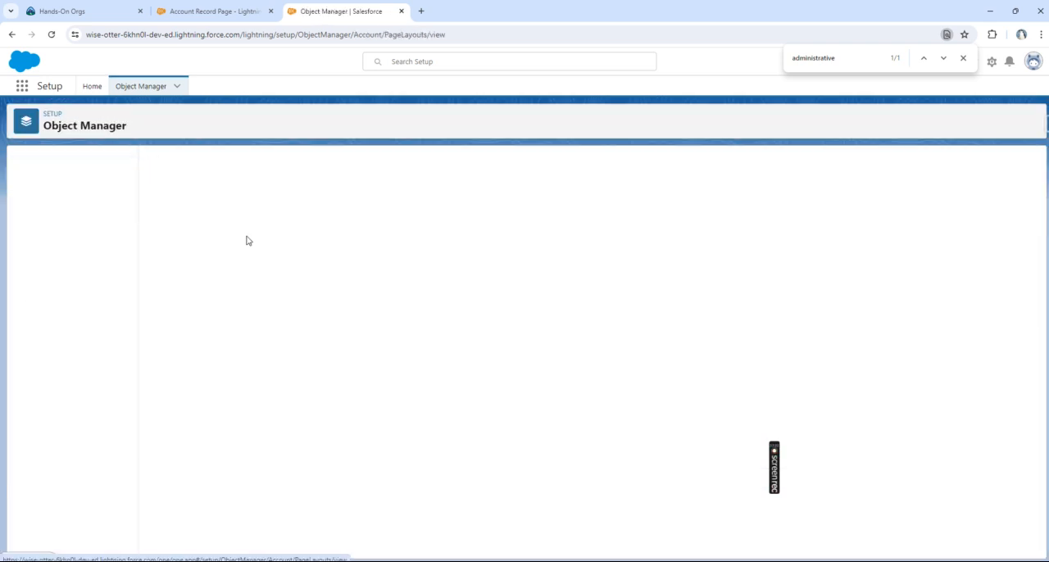
pyautogui.click(164, 295)
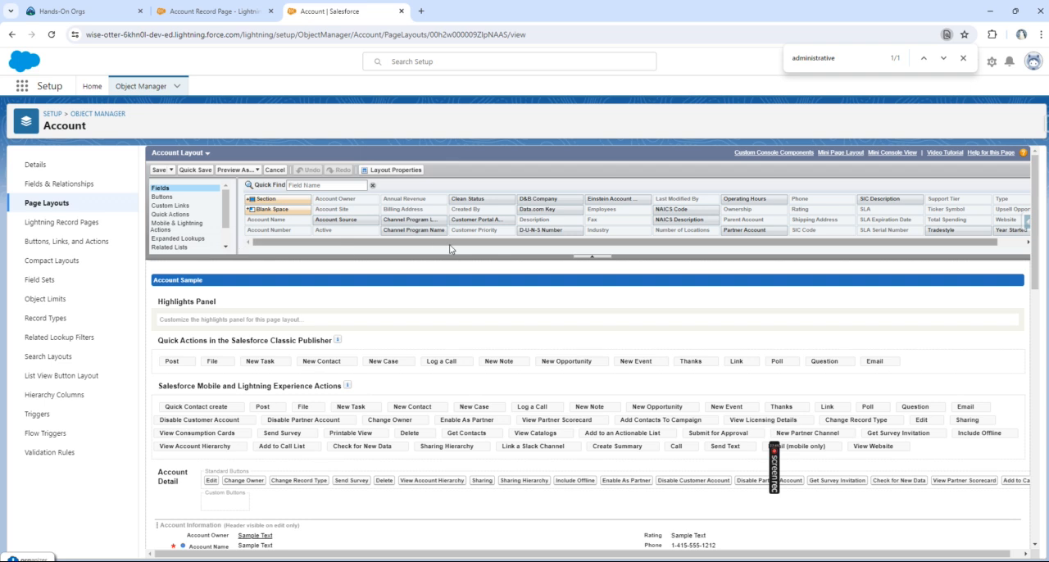
# Step: Make the Type field in the layout's Account Information section required through its field properties
pyautogui.scroll(-5, 510, 262)
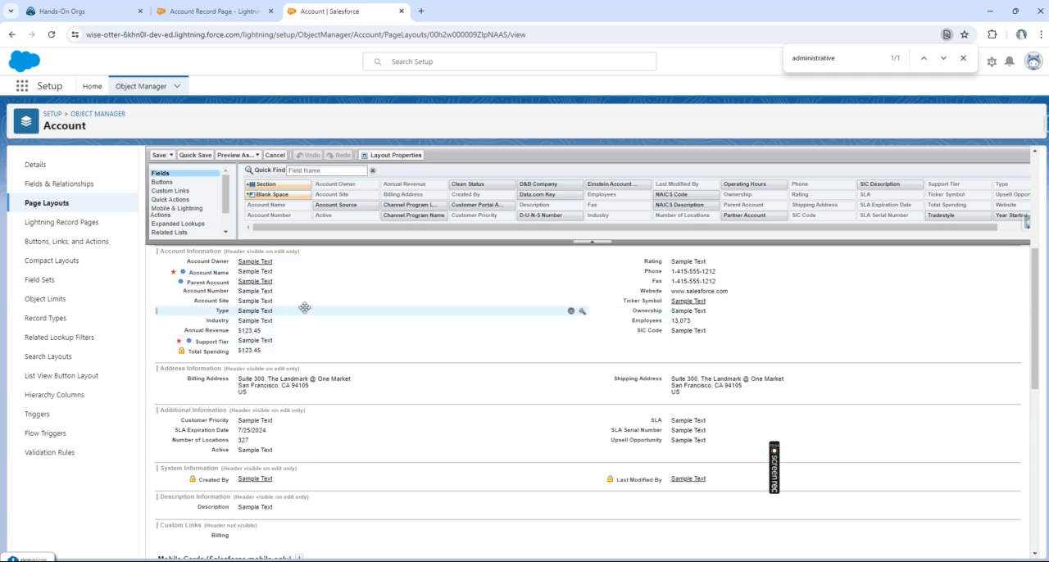
pyautogui.click(582, 313)
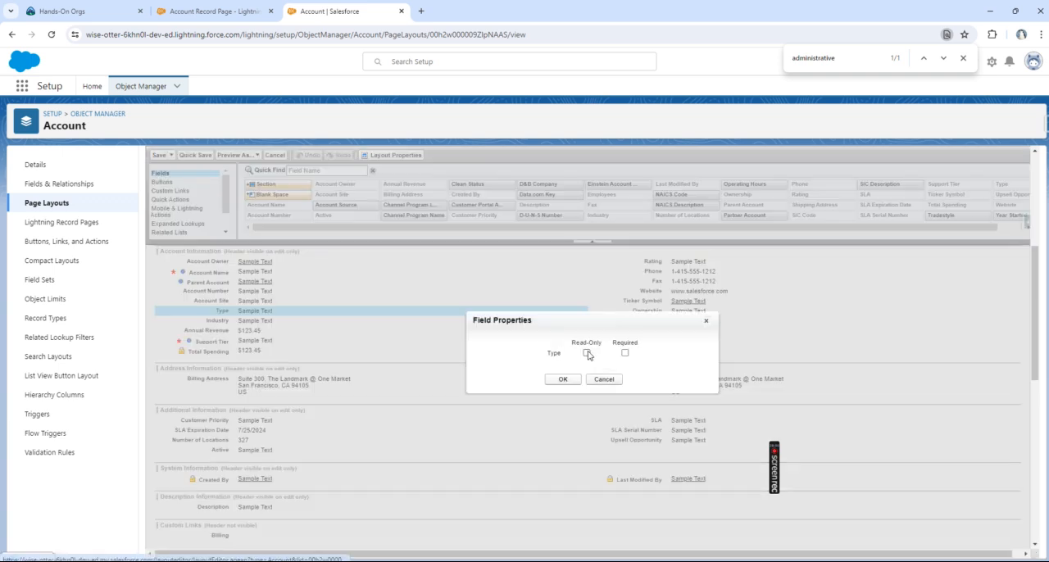
pyautogui.click(624, 354)
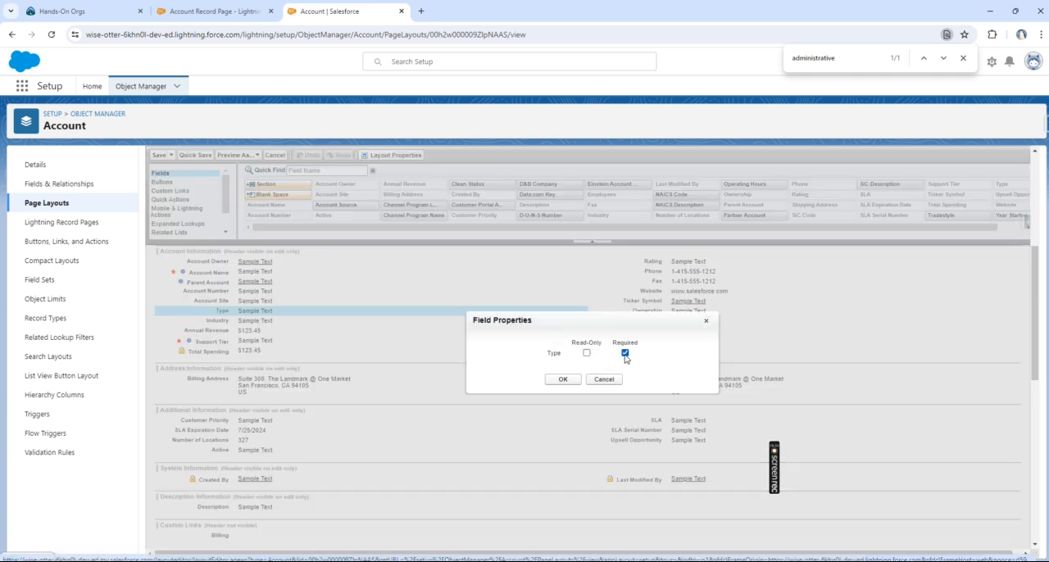
pyautogui.click(565, 380)
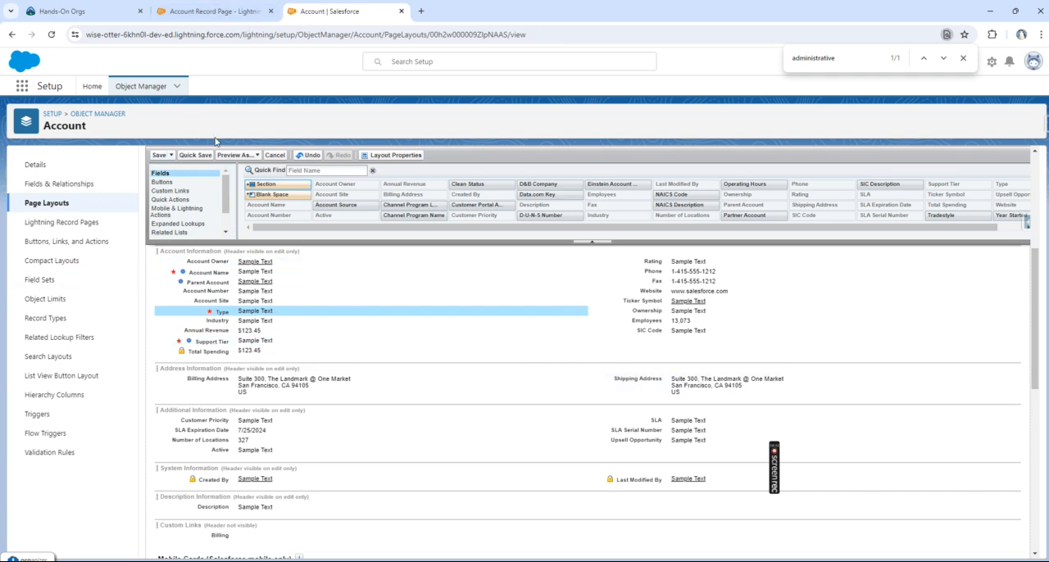
# Step: Return to the Account Record Page in Lightning App Builder and look over the field sections of its Details tab
pyautogui.click(201, 6)
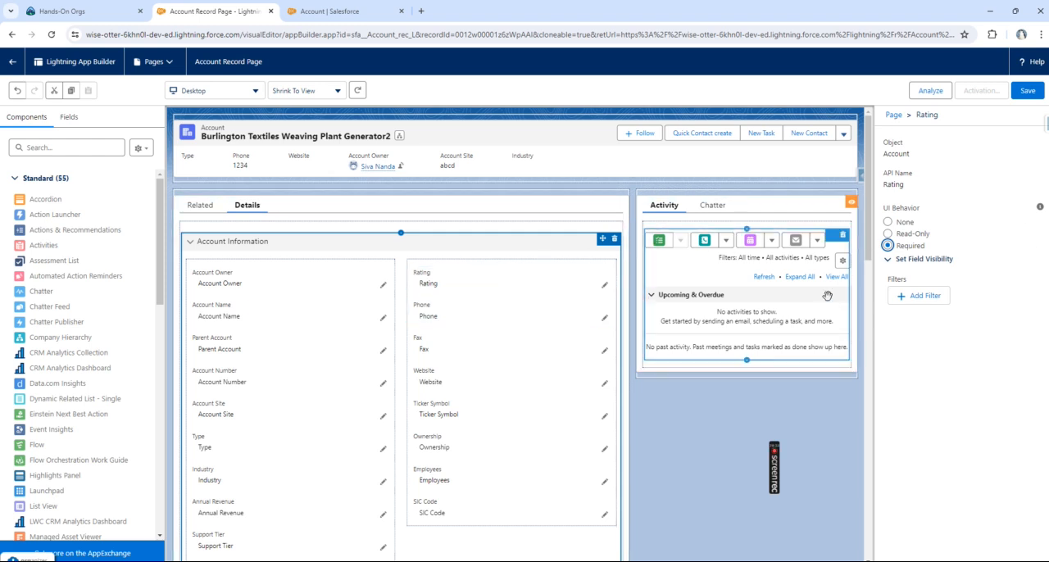
pyautogui.scroll(-4, 396, 307)
pyautogui.scroll(4, 398, 308)
pyautogui.scroll(-2, 397, 307)
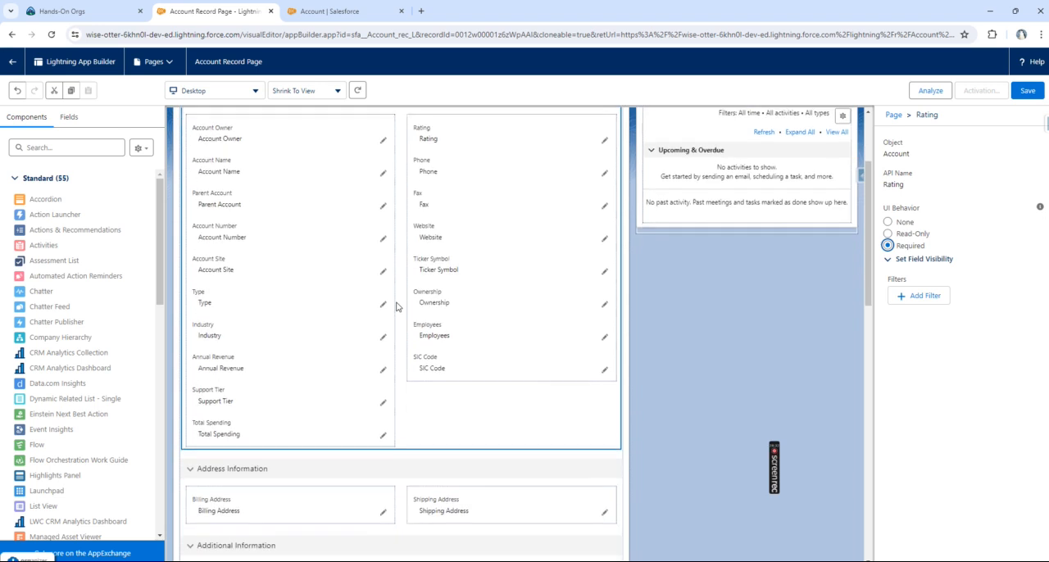
pyautogui.scroll(2, 397, 307)
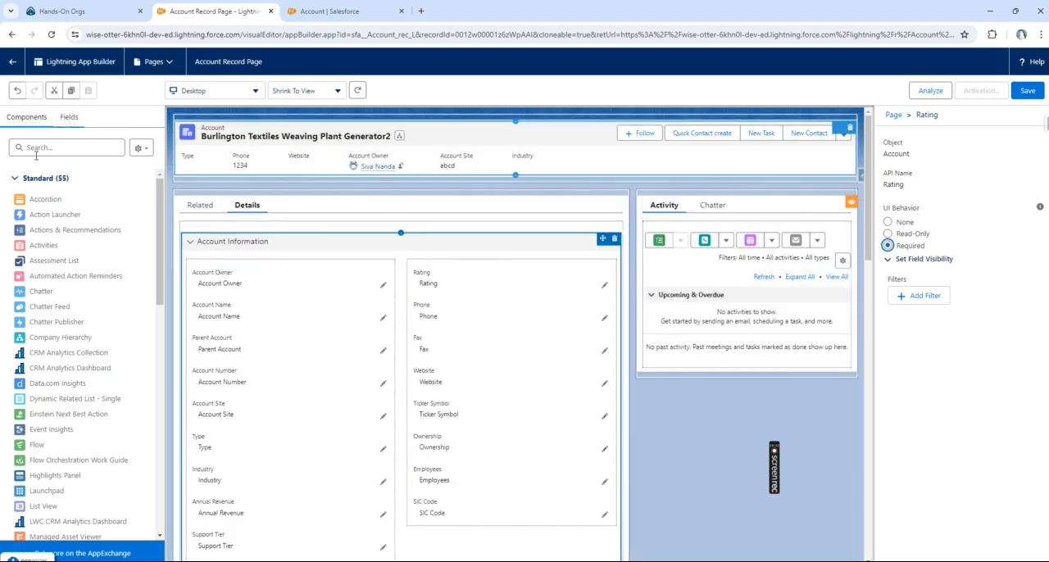
pyautogui.scroll(-3, 74, 246)
pyautogui.scroll(3, 49, 245)
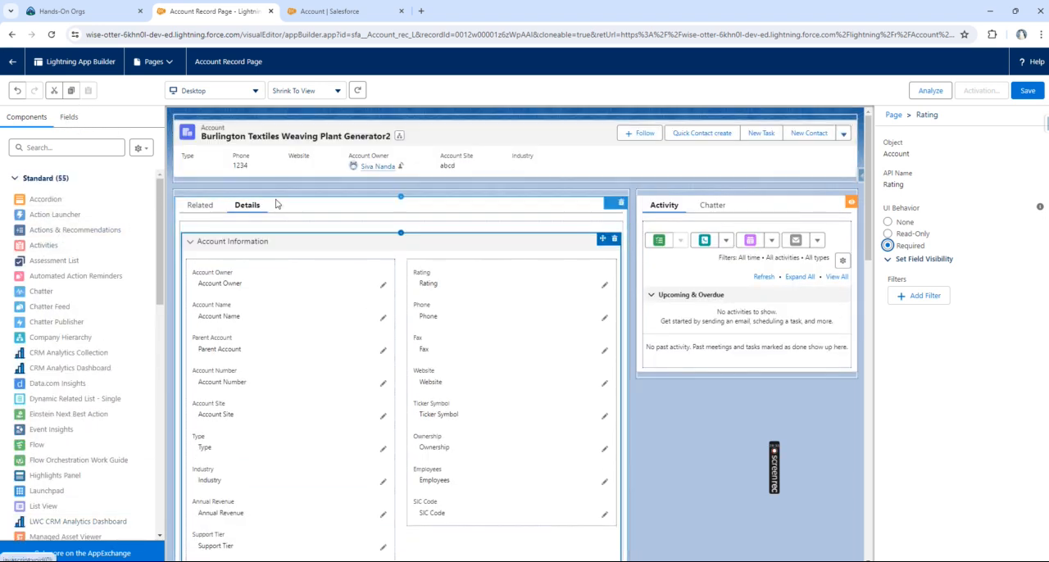
# Step: Try placing a CRM Analytics Dashboard component below the activities in the Activity tab, then delete it
pyautogui.click(49, 248)
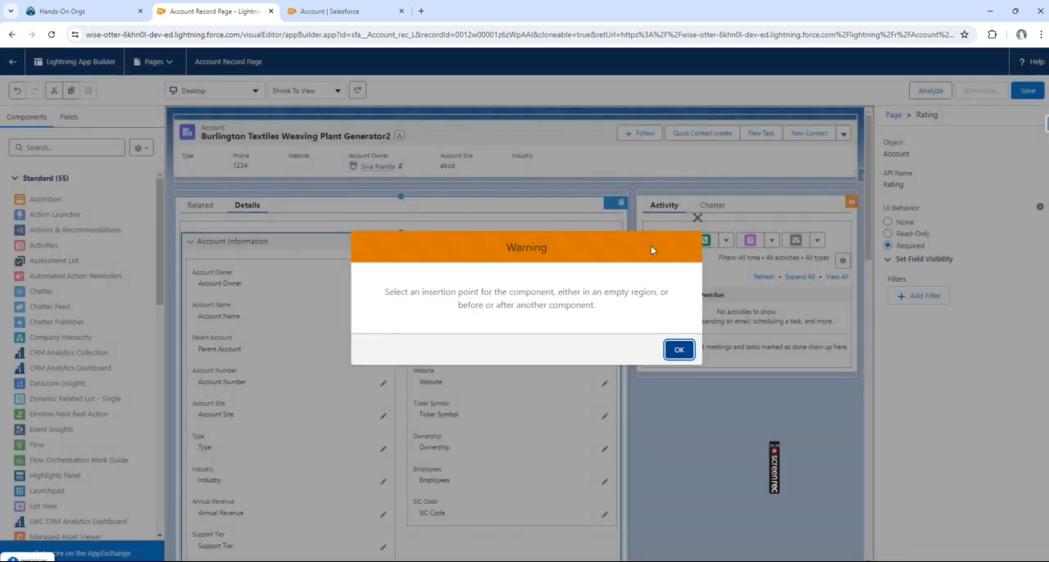
pyautogui.click(699, 220)
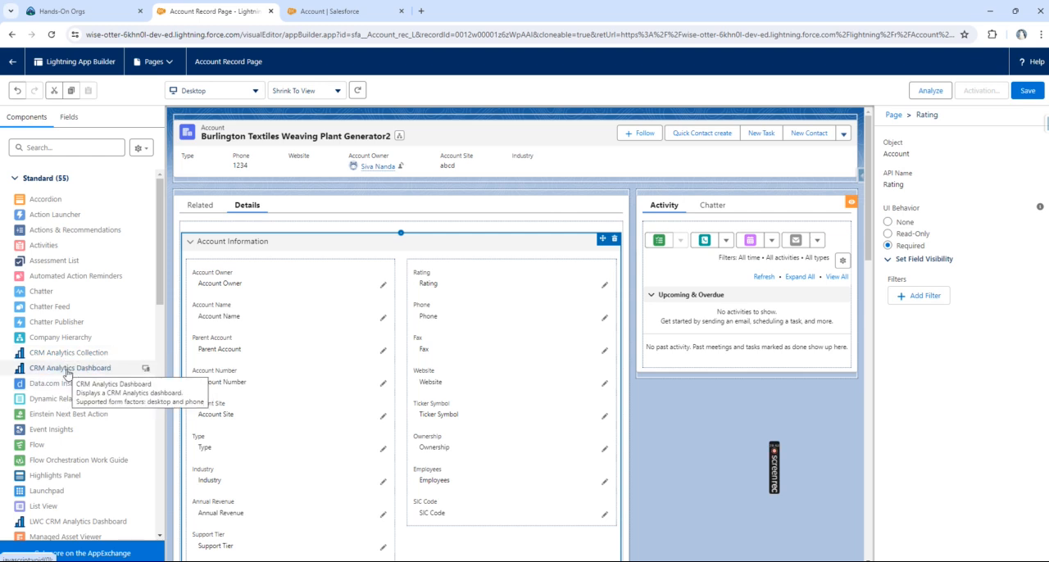
pyautogui.moveTo(66, 369); pyautogui.dragTo(715, 350)
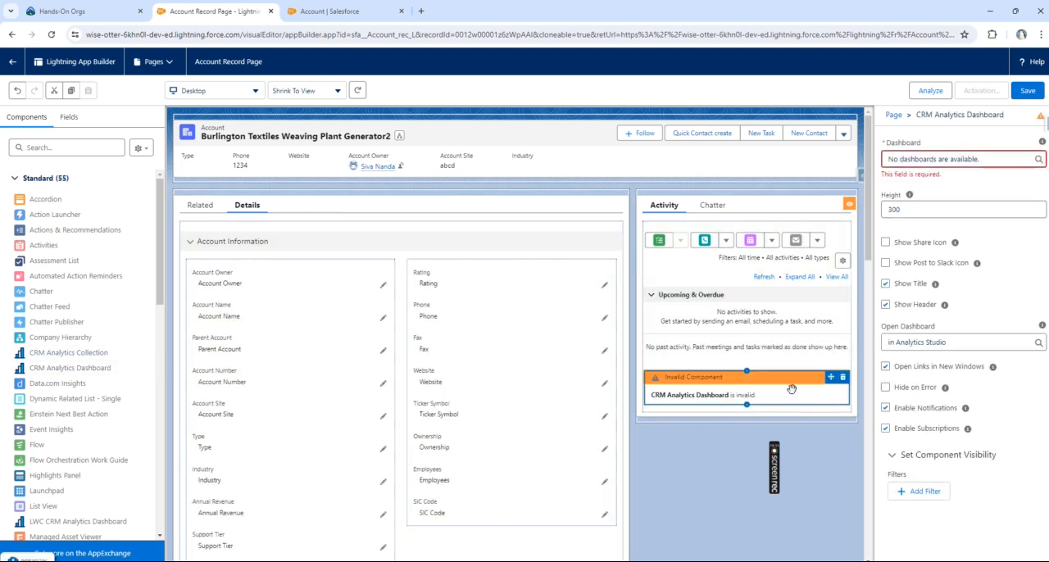
pyautogui.moveTo(996, 159); pyautogui.dragTo(871, 167)
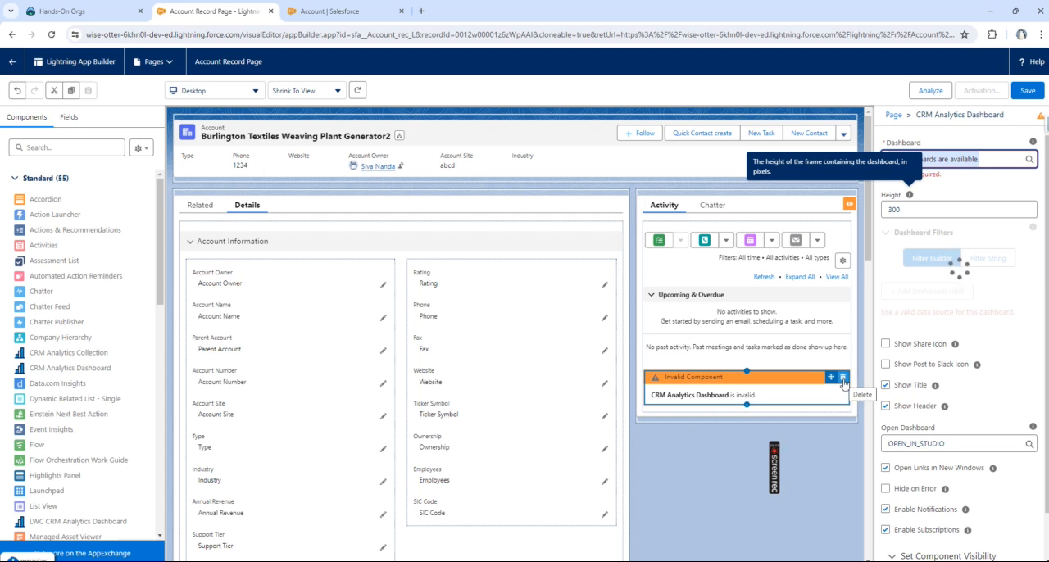
pyautogui.click(843, 379)
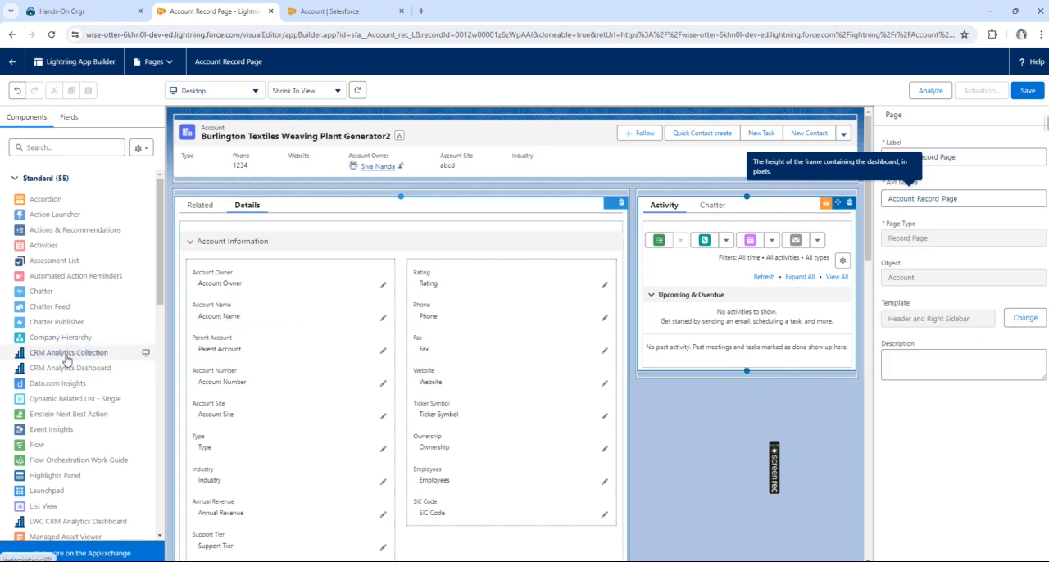
# Step: Add a Launchpad component below the activities in the Activity tab
pyautogui.scroll(-1, 65, 377)
pyautogui.moveTo(46, 442); pyautogui.dragTo(737, 370)
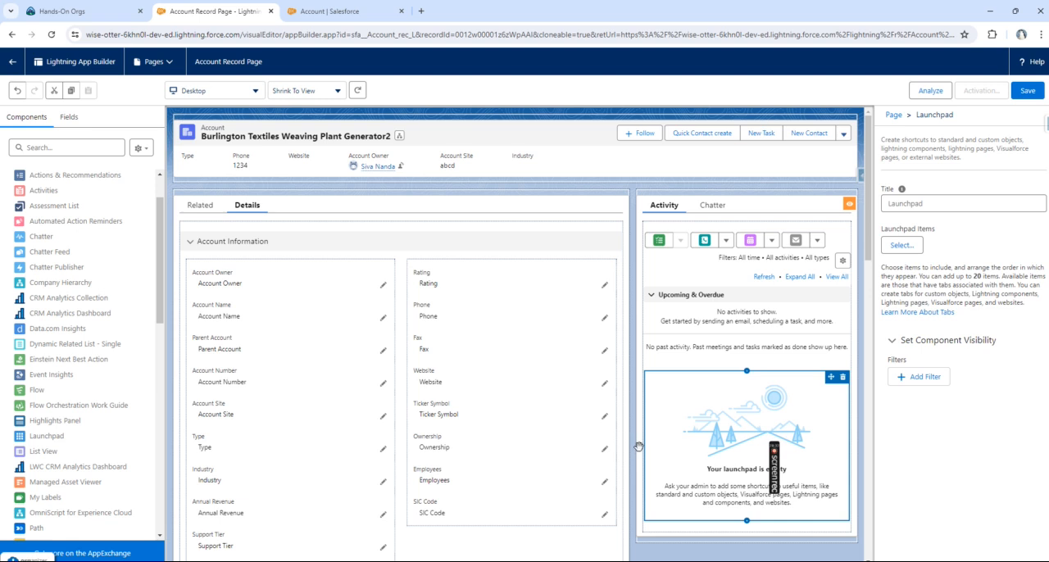
# Step: Try a Related List - Single component above the Related and Details tabs, show the Related tab, and remove the component
pyautogui.scroll(-3, 37, 432)
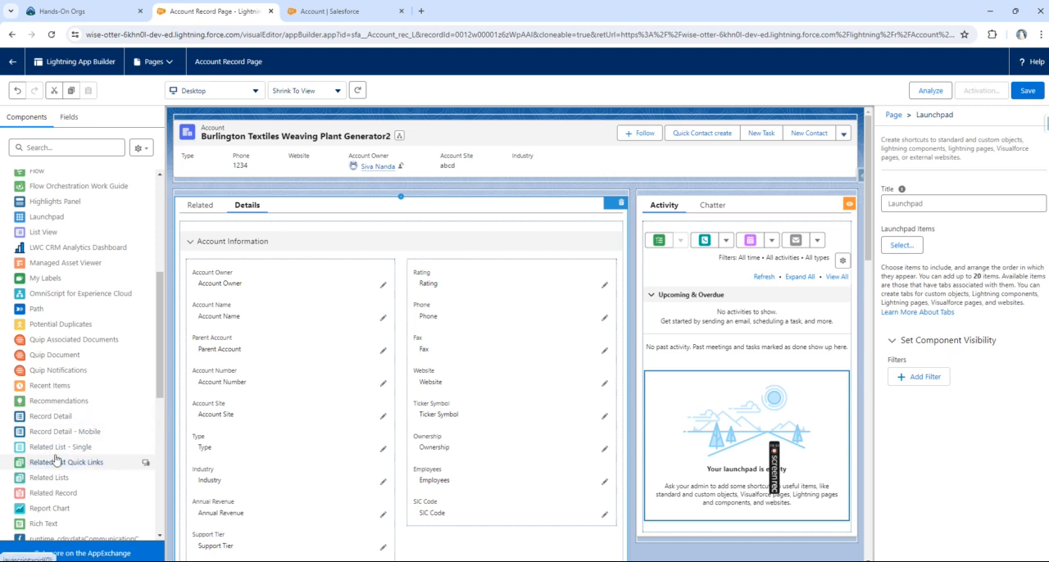
pyautogui.moveTo(62, 449); pyautogui.dragTo(320, 208)
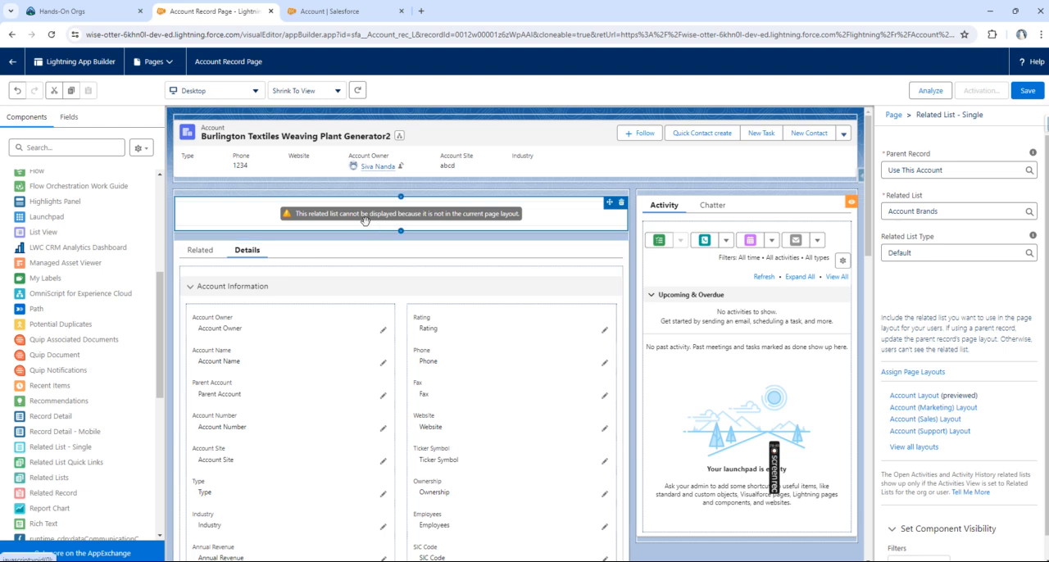
pyautogui.click(200, 250)
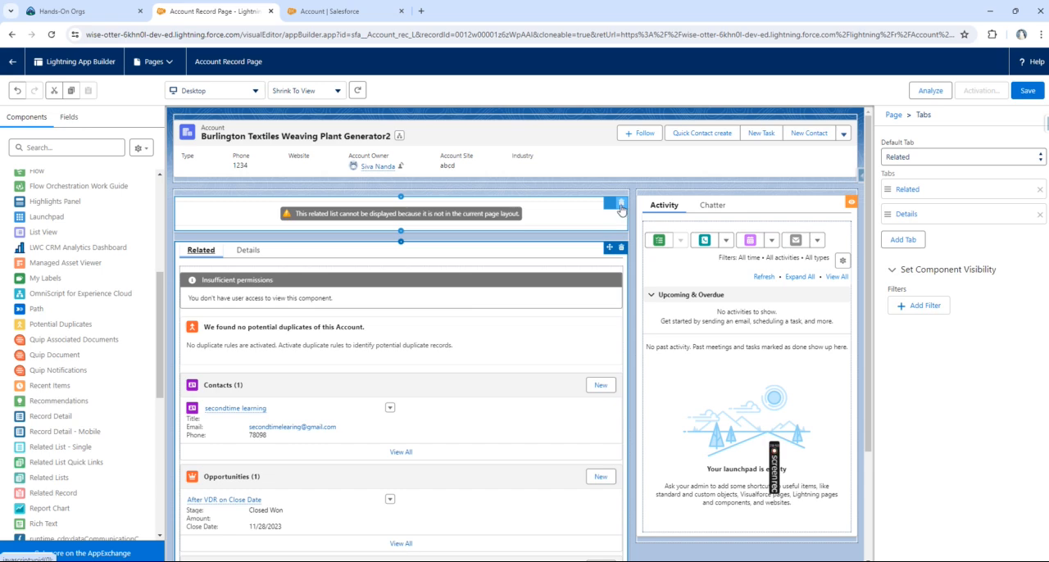
pyautogui.click(368, 9)
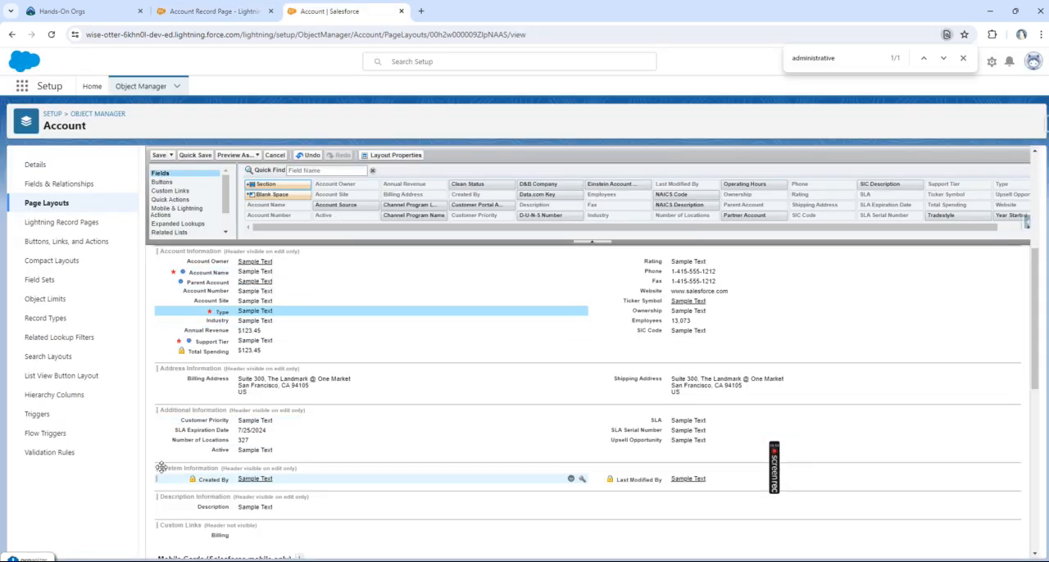
pyautogui.click(245, 8)
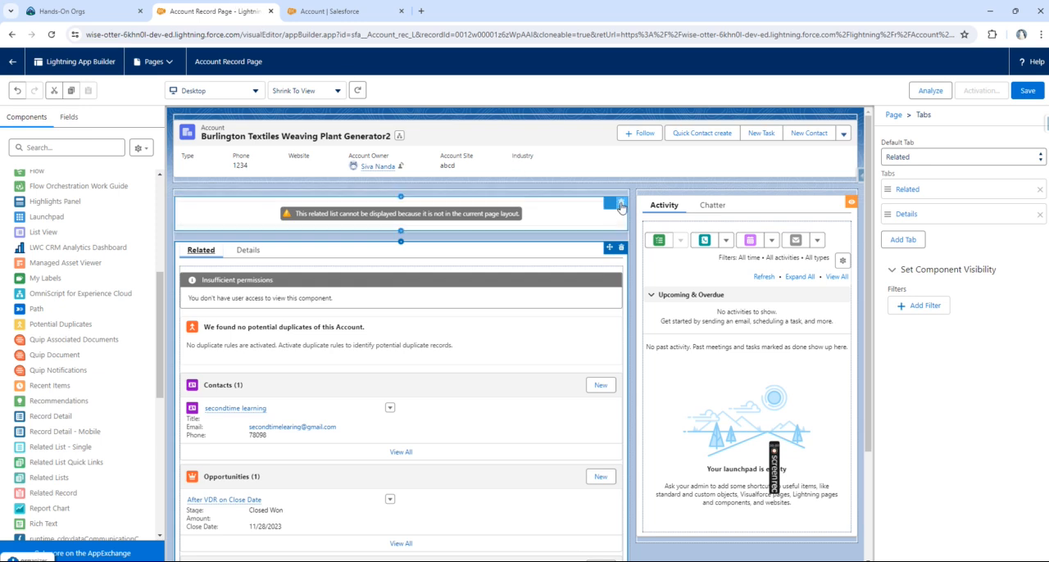
# Step: Add a Related List Quick Links component above the Related and Details tabs and compare it with the related lists
pyautogui.moveTo(77, 464); pyautogui.dragTo(319, 194)
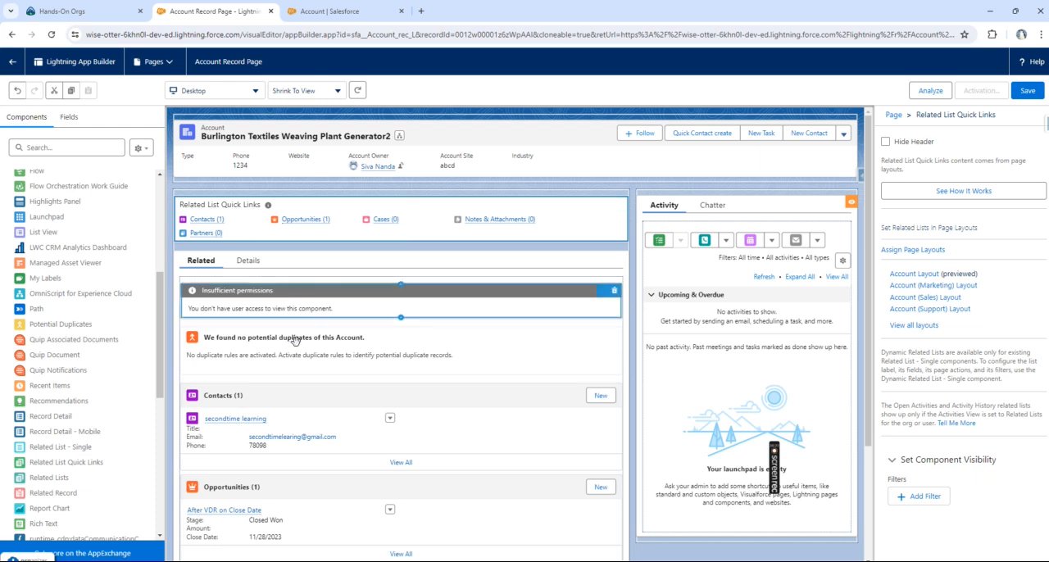
pyautogui.scroll(-2, 238, 440)
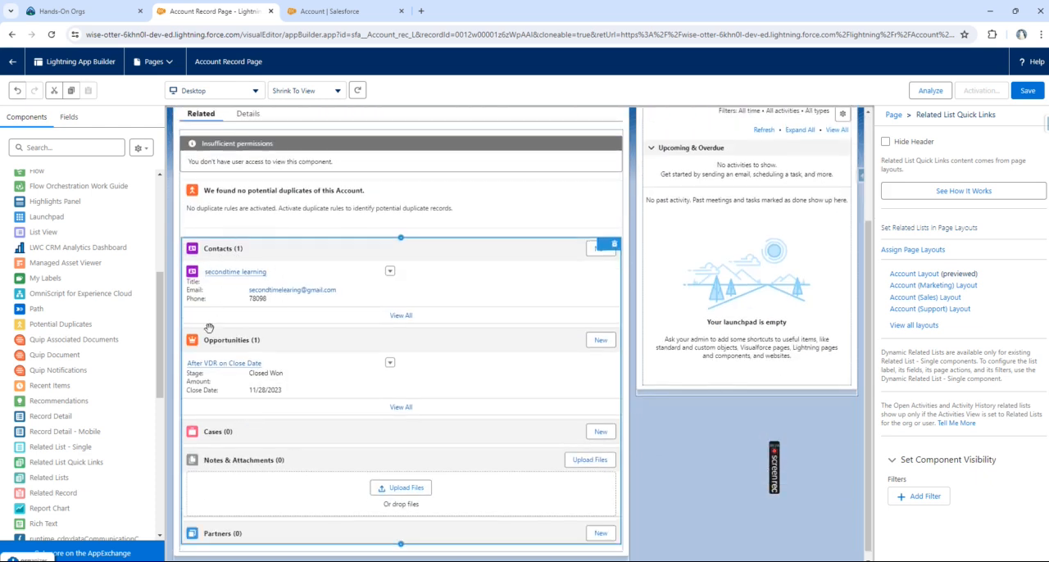
pyautogui.scroll(2, 255, 413)
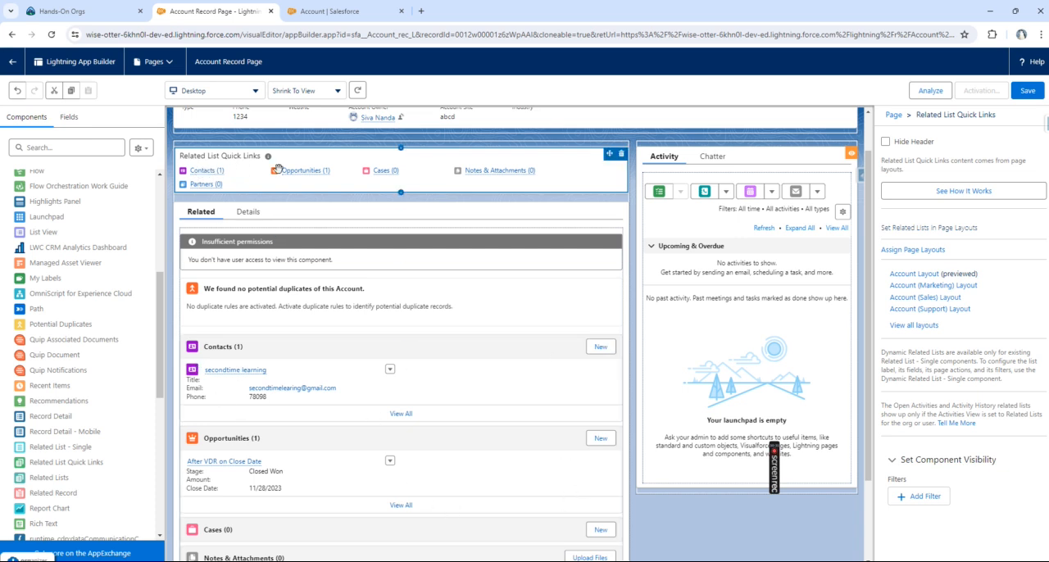
# Step: Add a Rich Text component below the activities and delete the Launchpad component beneath it
pyautogui.scroll(-3, 58, 429)
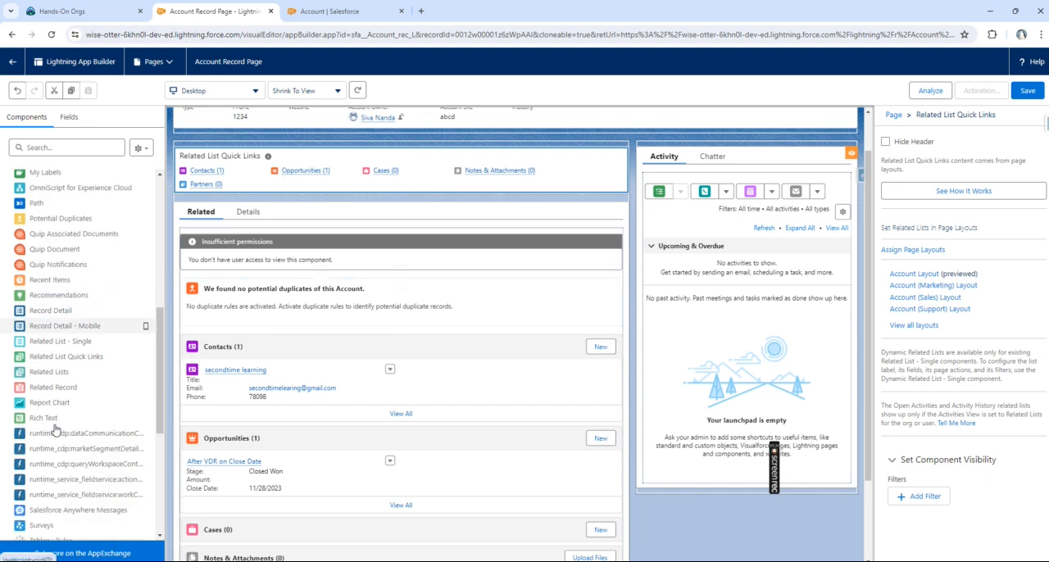
pyautogui.moveTo(66, 417); pyautogui.dragTo(699, 344)
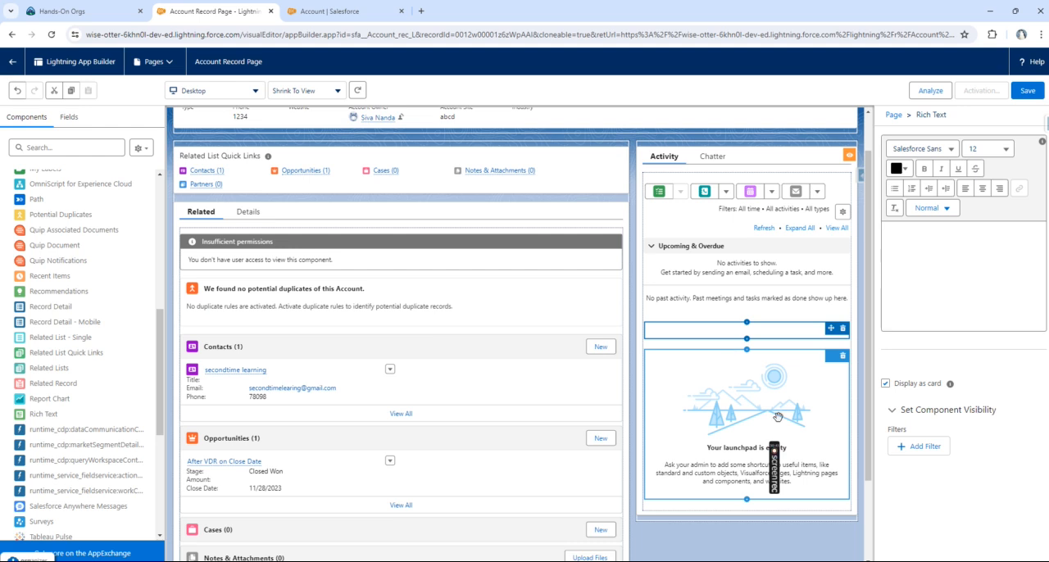
pyautogui.click(842, 369)
pyautogui.click(842, 356)
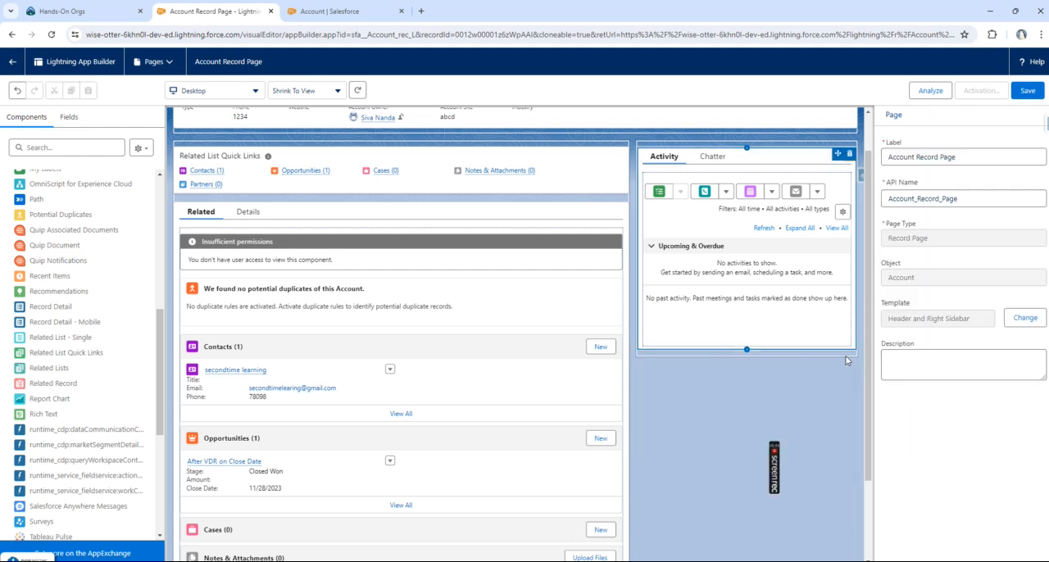
# Step: Enter "I have already migrated to Dynamic forms" as the content of the Rich Text component
pyautogui.click(720, 324)
pyautogui.click(936, 249)
pyautogui.write('i HA')
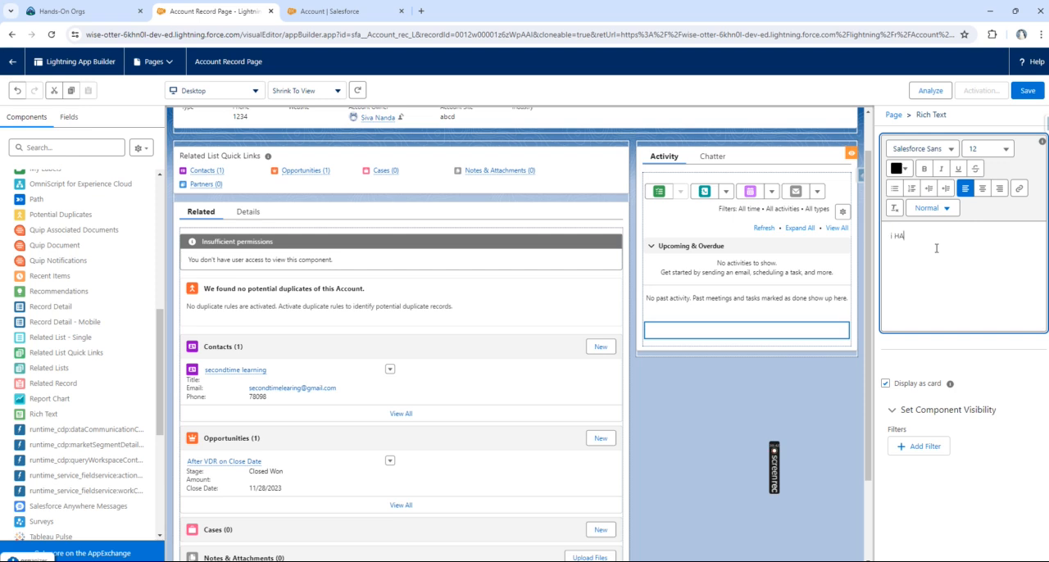
pyautogui.write('i have')
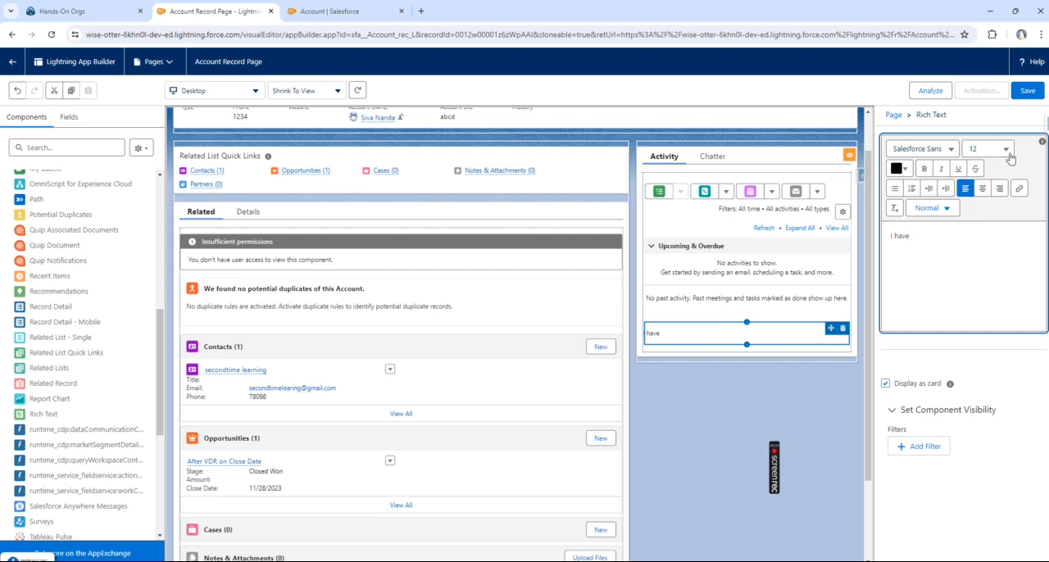
pyautogui.write('already migrated to Dynamic forms')
# Step: Format the whole Rich Text sentence as bold and colour it green with hex #4AED06
pyautogui.hotkey('ctrl', 'a')
pyautogui.hotkey('ctrl', 'b')
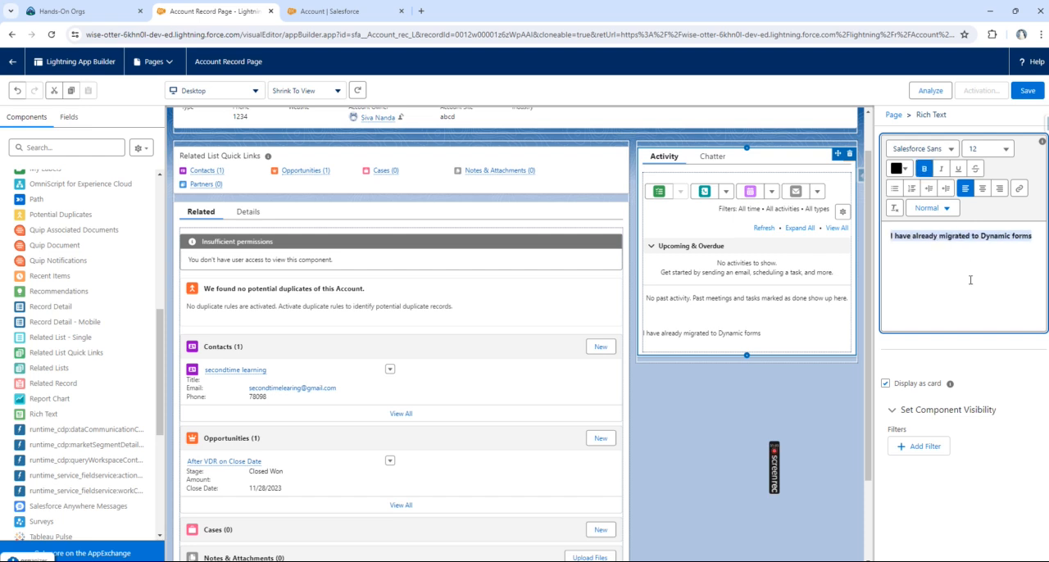
pyautogui.click(900, 168)
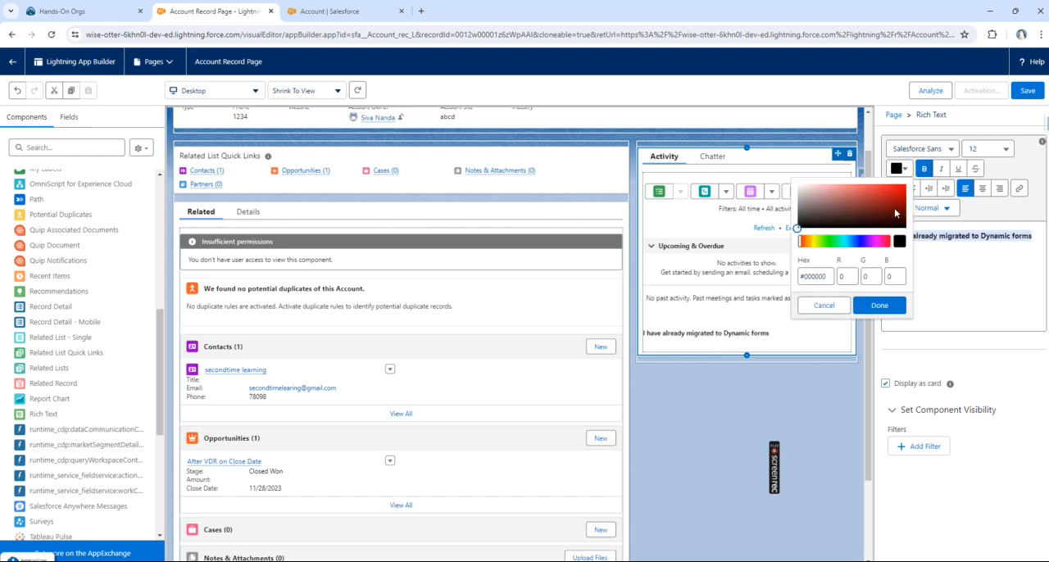
pyautogui.click(826, 241)
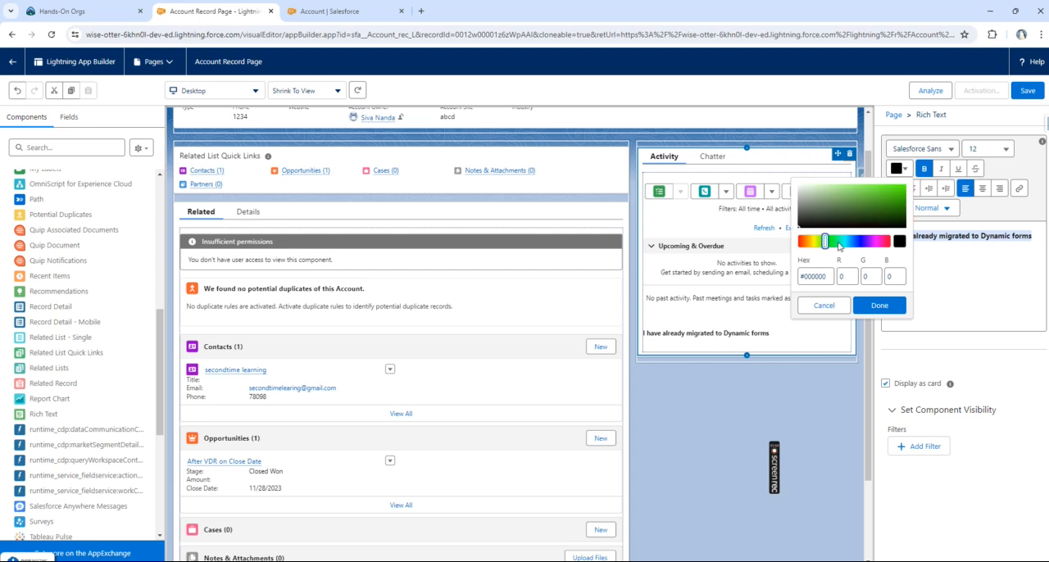
pyautogui.click(904, 192)
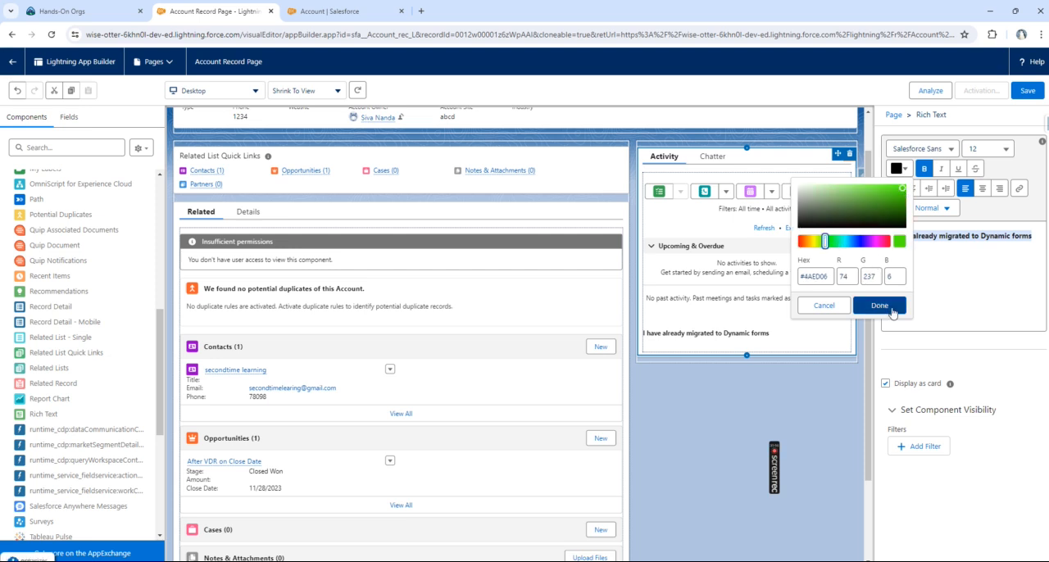
pyautogui.click(875, 306)
pyautogui.click(971, 256)
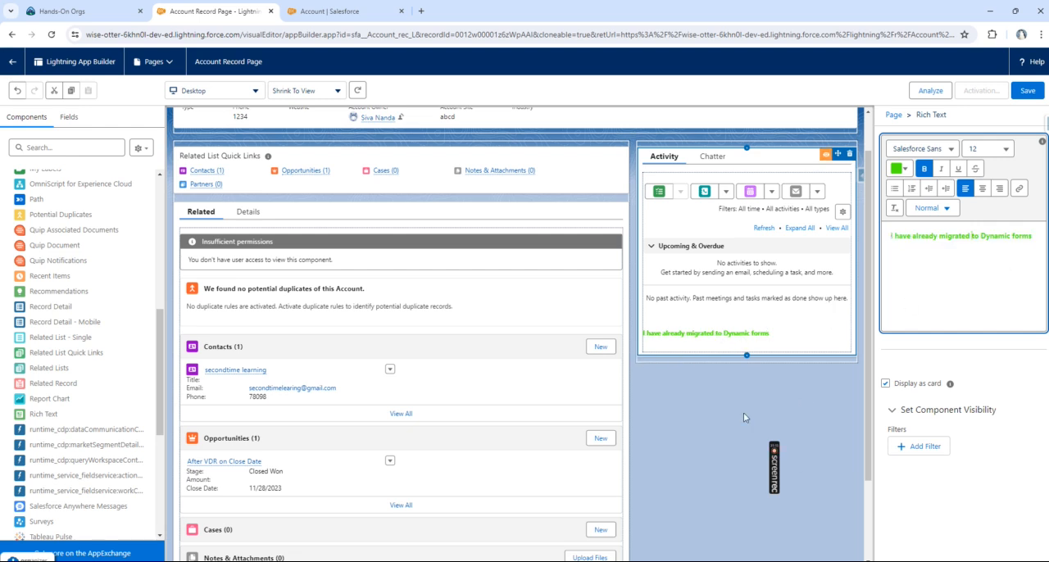
pyautogui.click(744, 332)
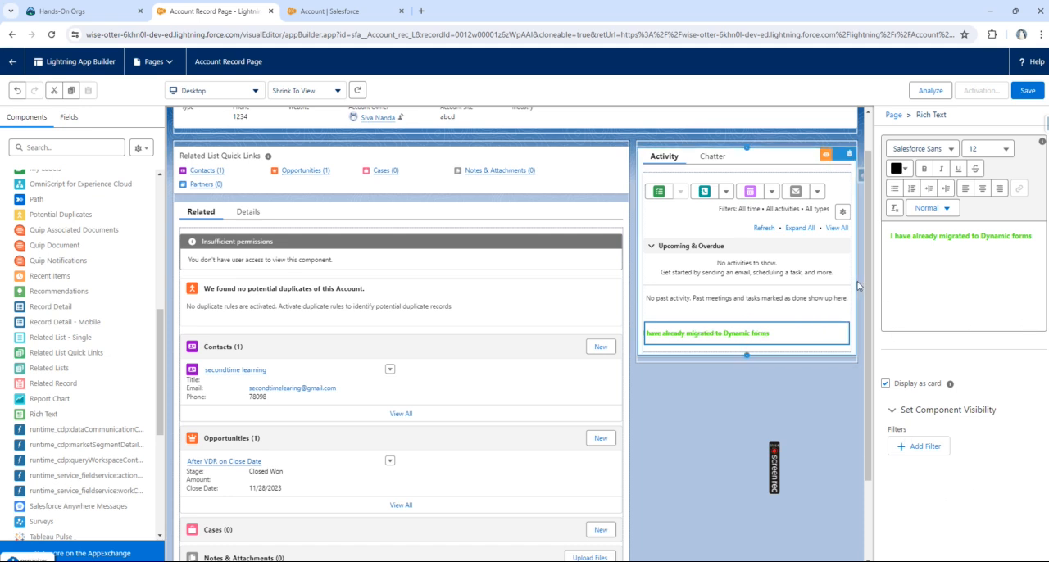
# Step: Add a Surveys component directly below the Rich Text component in the activity column
pyautogui.click(717, 430)
pyautogui.scroll(-2, 49, 459)
pyautogui.moveTo(45, 472); pyautogui.dragTo(732, 343)
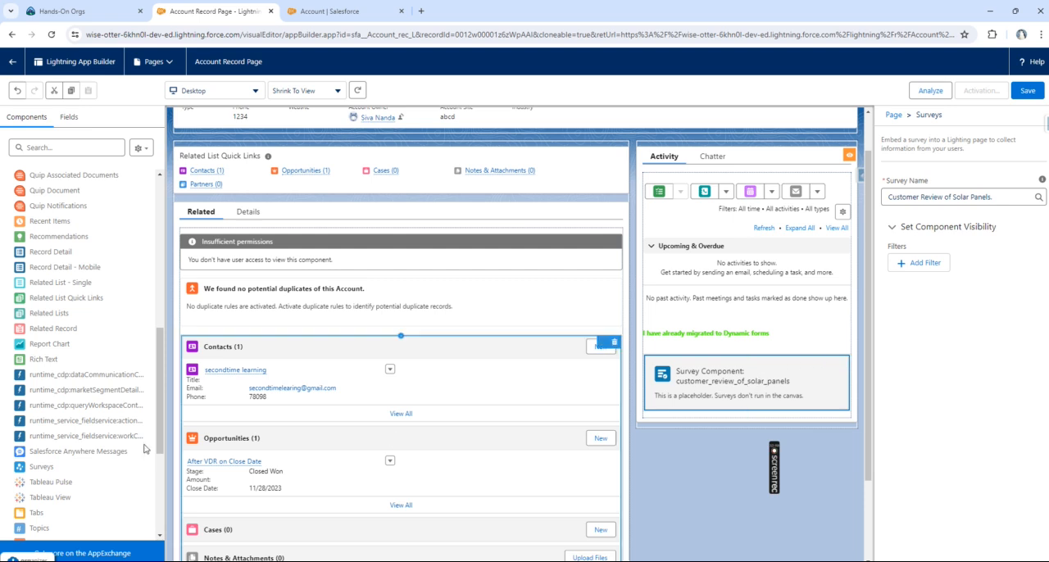
# Step: Add a Tableau View component below the survey component and look over its embedded view
pyautogui.scroll(-3, 79, 435)
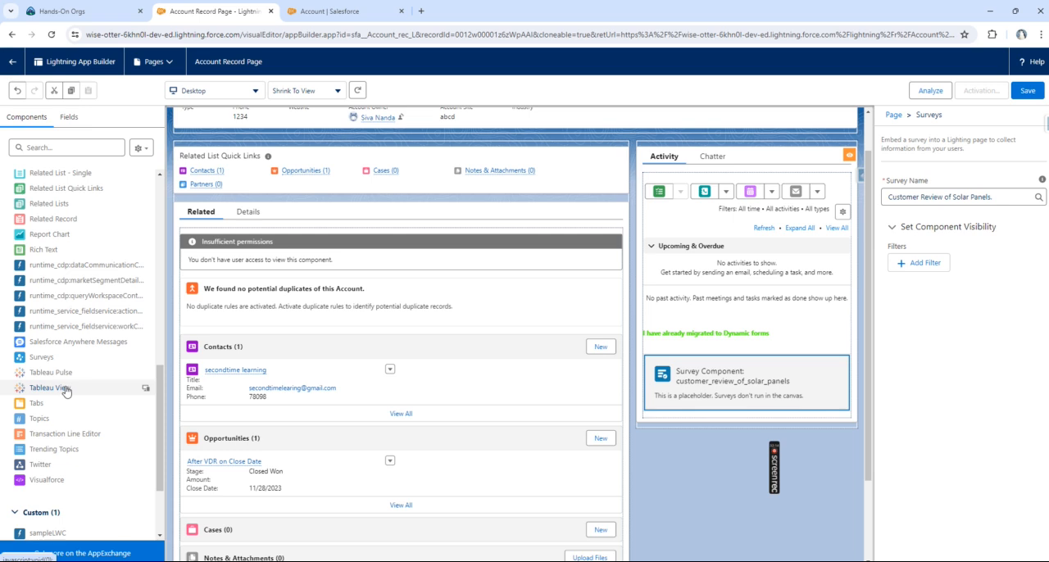
pyautogui.moveTo(65, 390); pyautogui.dragTo(711, 419)
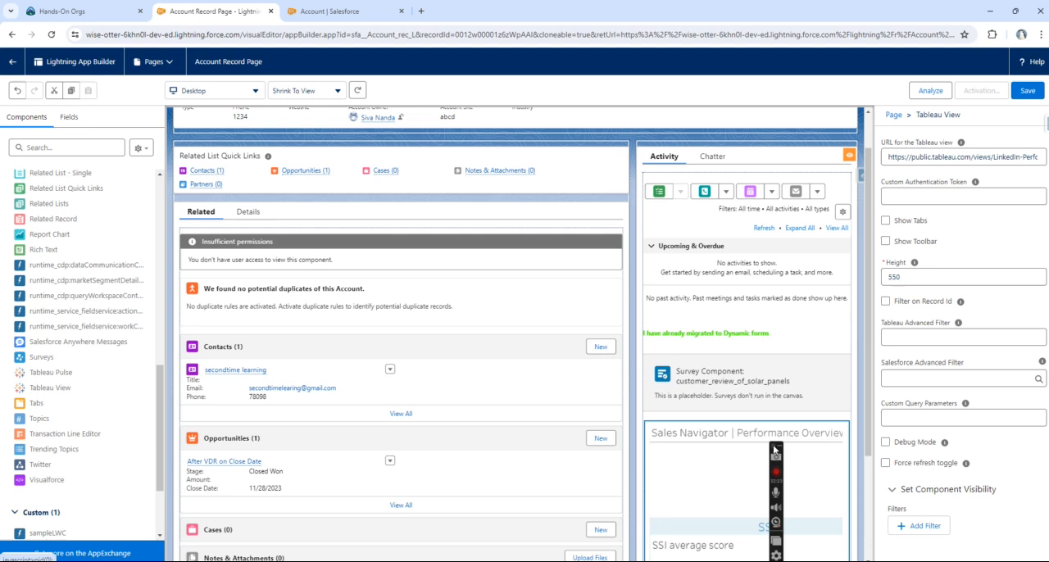
pyautogui.scroll(-1, 690, 463)
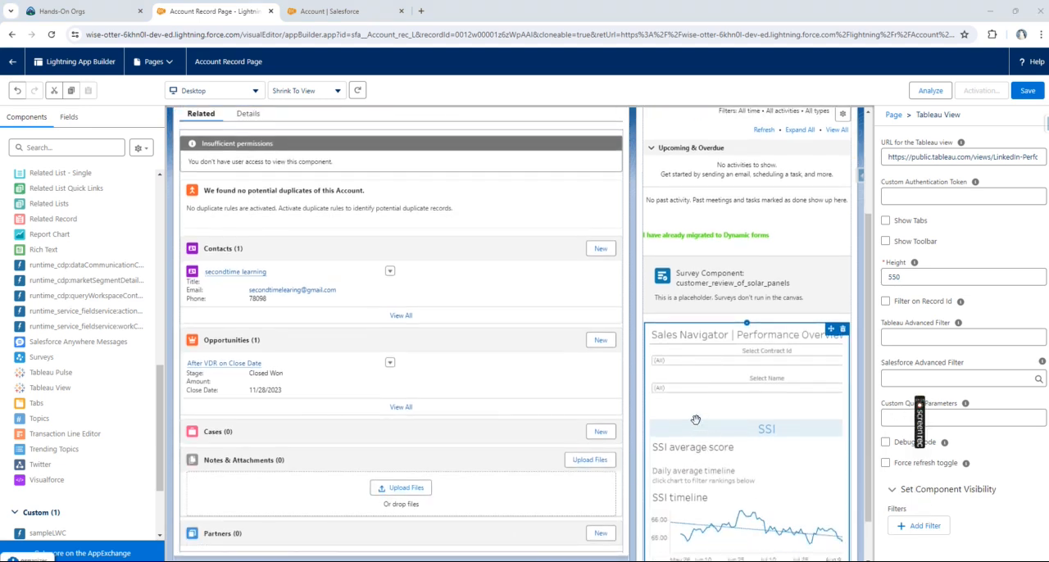
# Step: Add the custom sampleLWC component below the related lists at the end of the Related tab
pyautogui.scroll(-1, 778, 394)
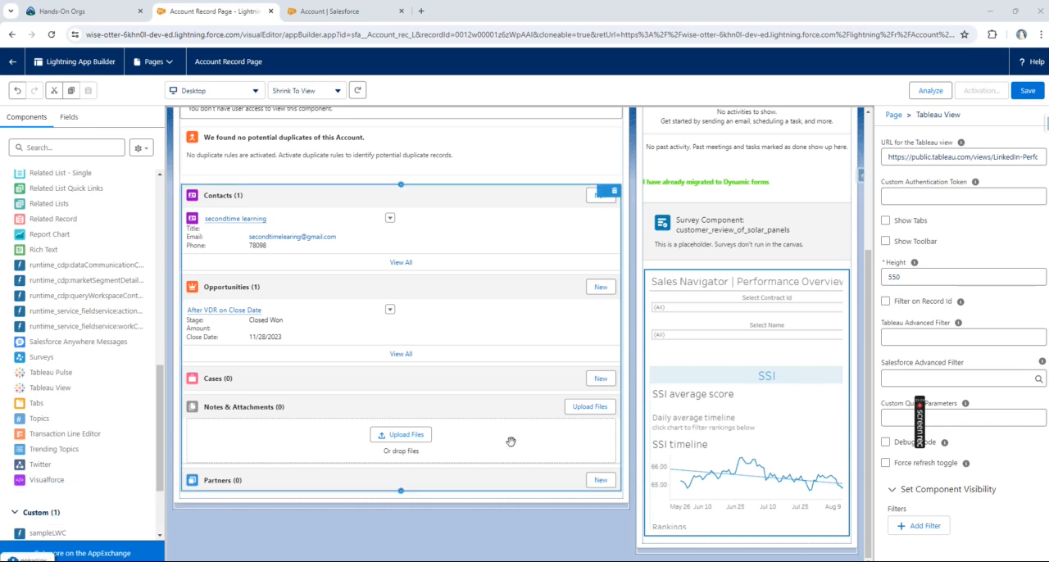
pyautogui.moveTo(162, 449); pyautogui.dragTo(161, 490)
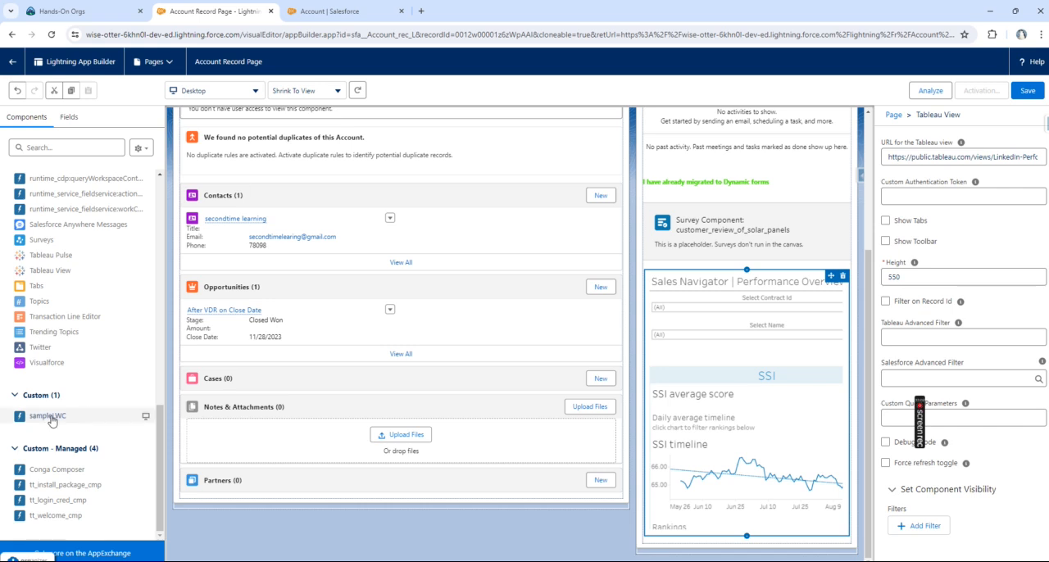
pyautogui.moveTo(41, 419); pyautogui.dragTo(219, 499)
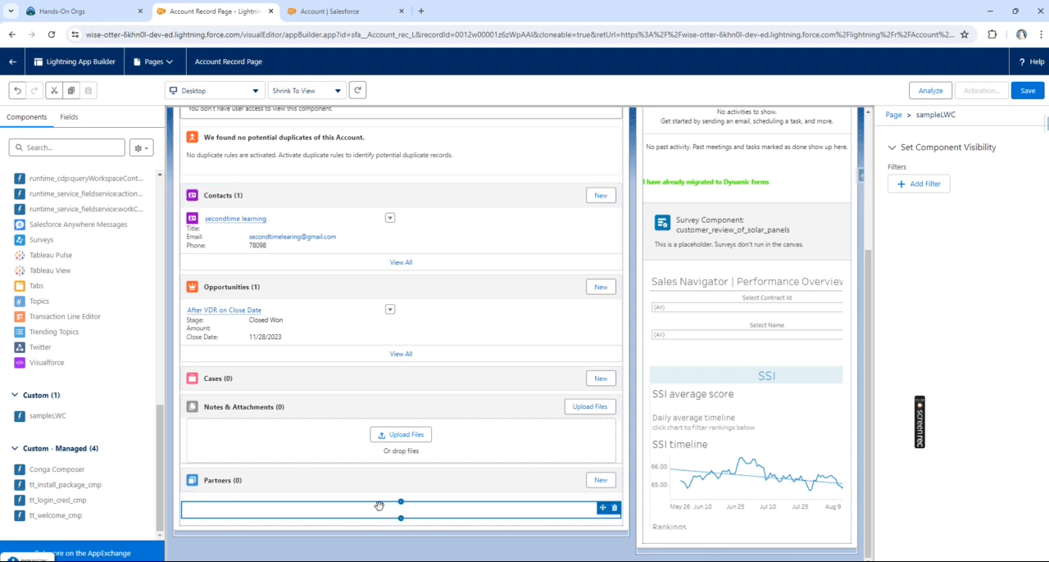
# Step: Add a third tab after Related and Details and set its tab label to Report
pyautogui.scroll(3, 466, 390)
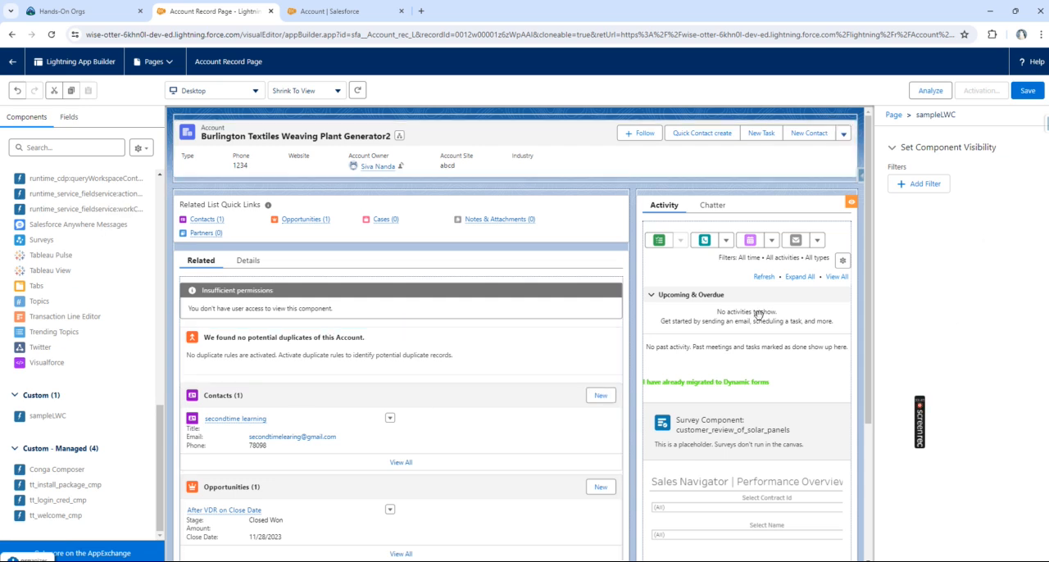
pyautogui.click(247, 260)
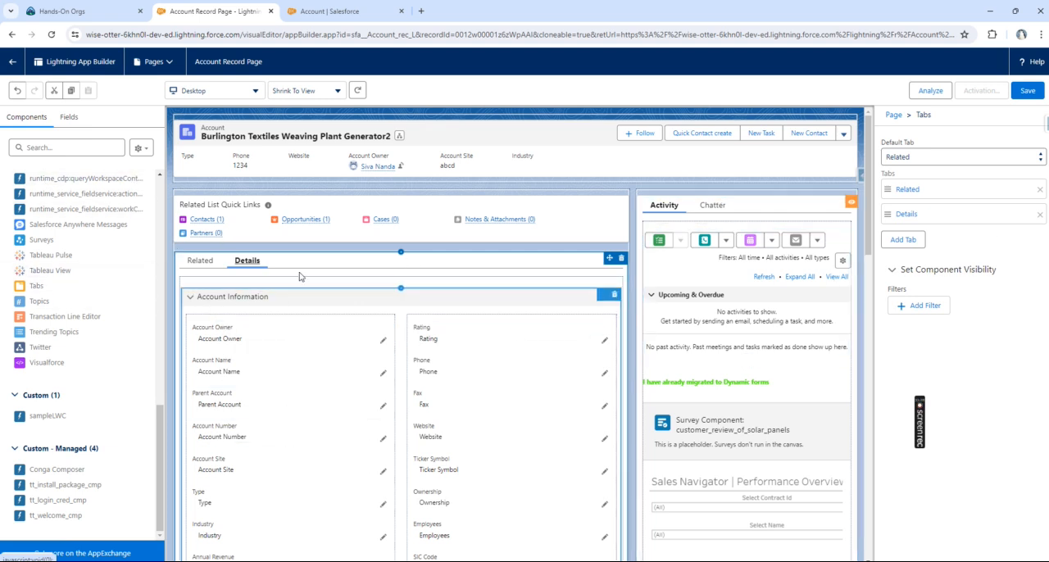
pyautogui.scroll(1, 117, 297)
pyautogui.scroll(10, 117, 297)
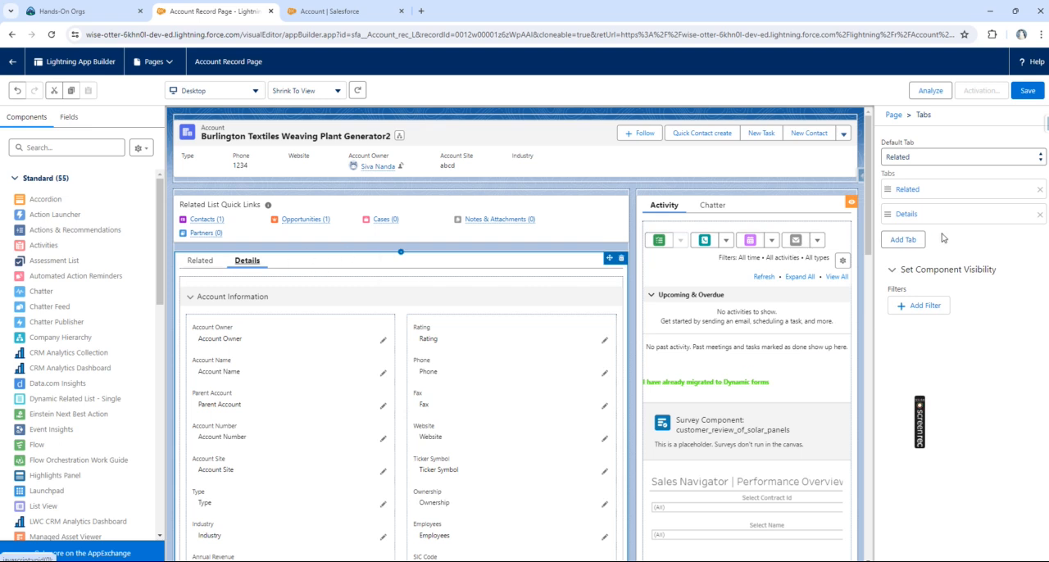
pyautogui.click(895, 248)
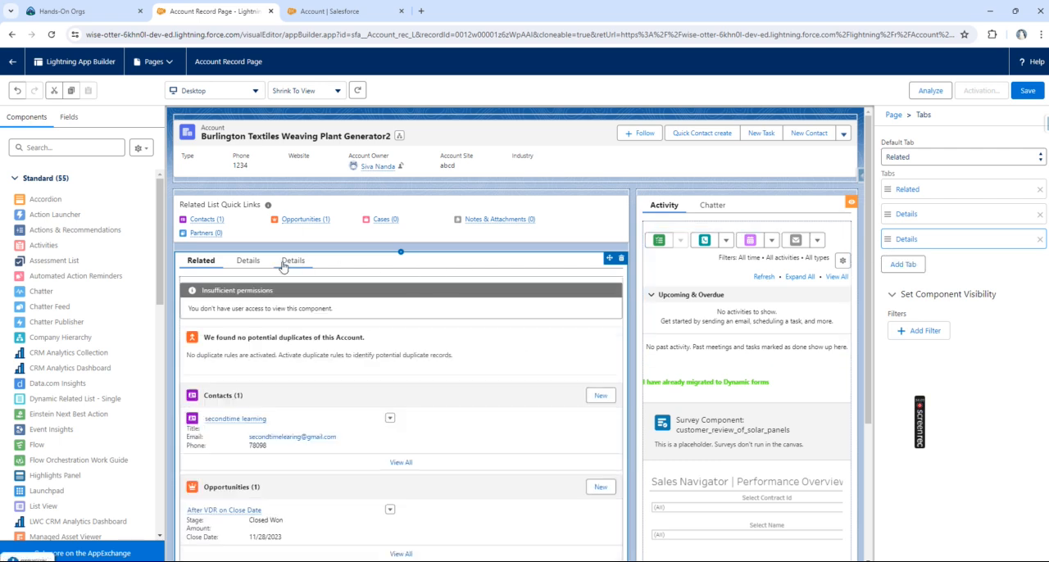
pyautogui.click(293, 262)
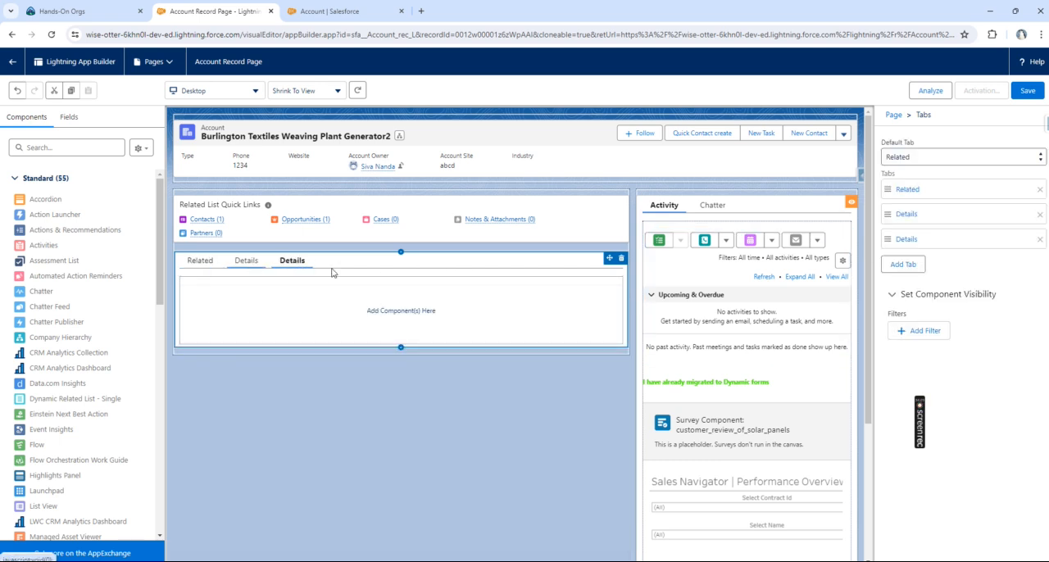
pyautogui.click(926, 247)
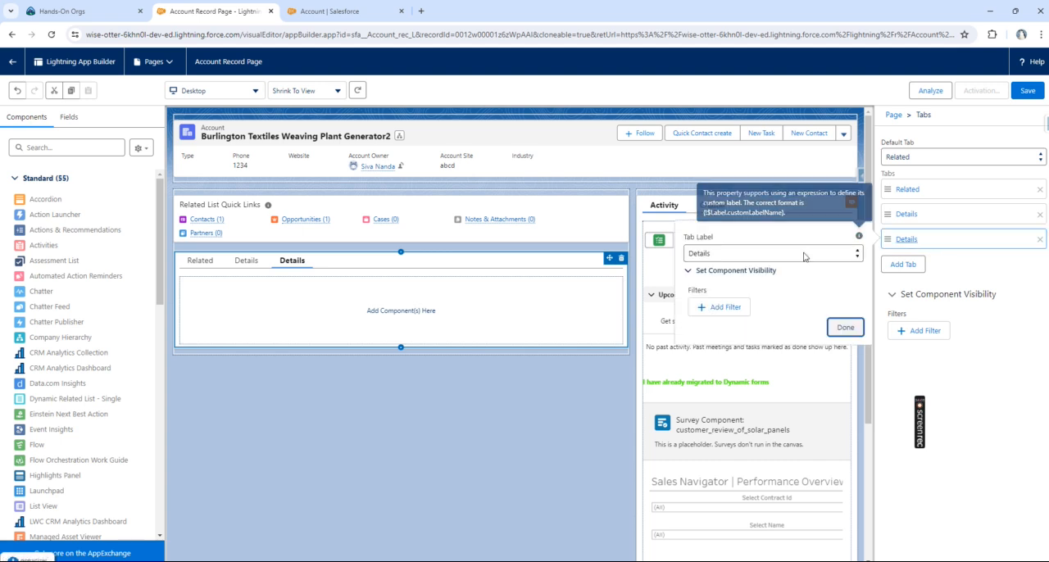
pyautogui.click(748, 256)
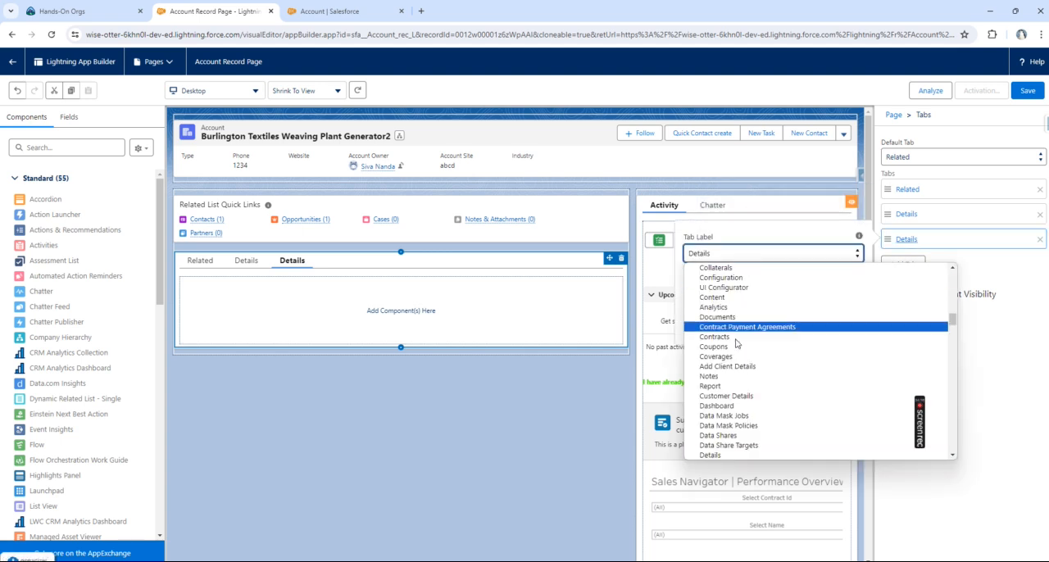
pyautogui.click(720, 388)
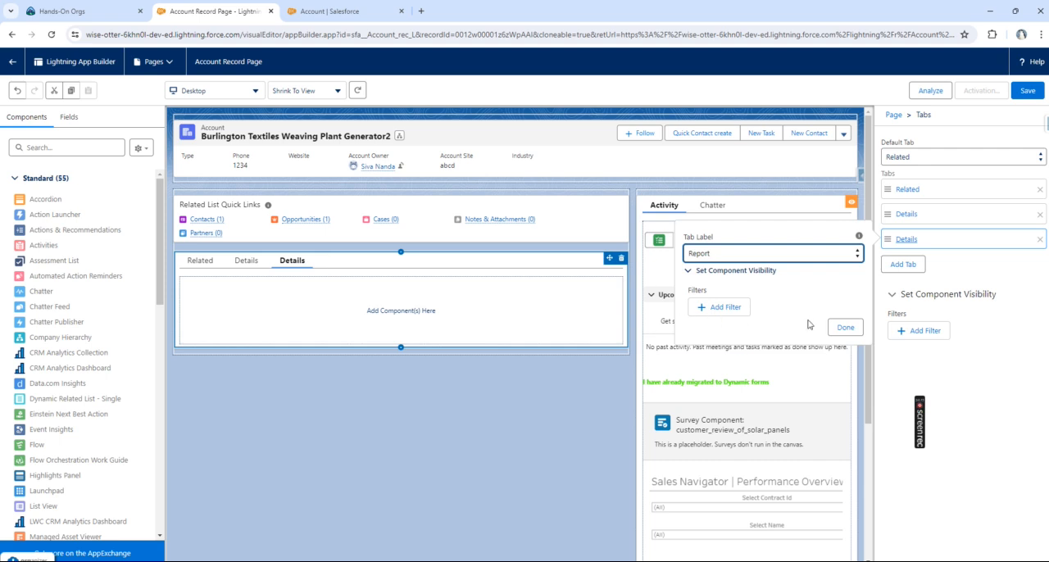
pyautogui.click(844, 328)
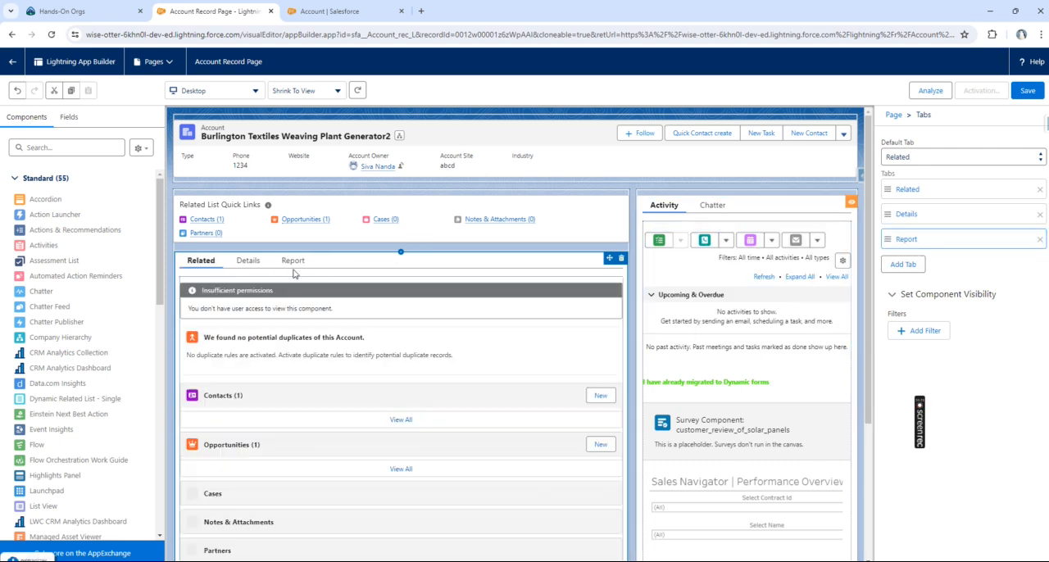
# Step: Find the Report Chart component with the search "repo" and place it in the empty Report tab
pyautogui.click(295, 262)
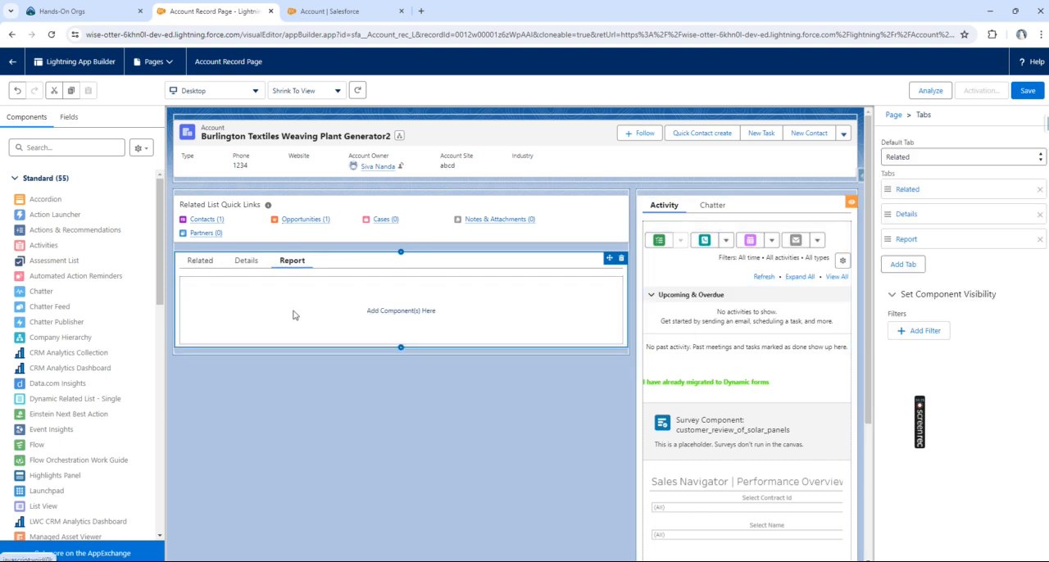
pyautogui.click(915, 241)
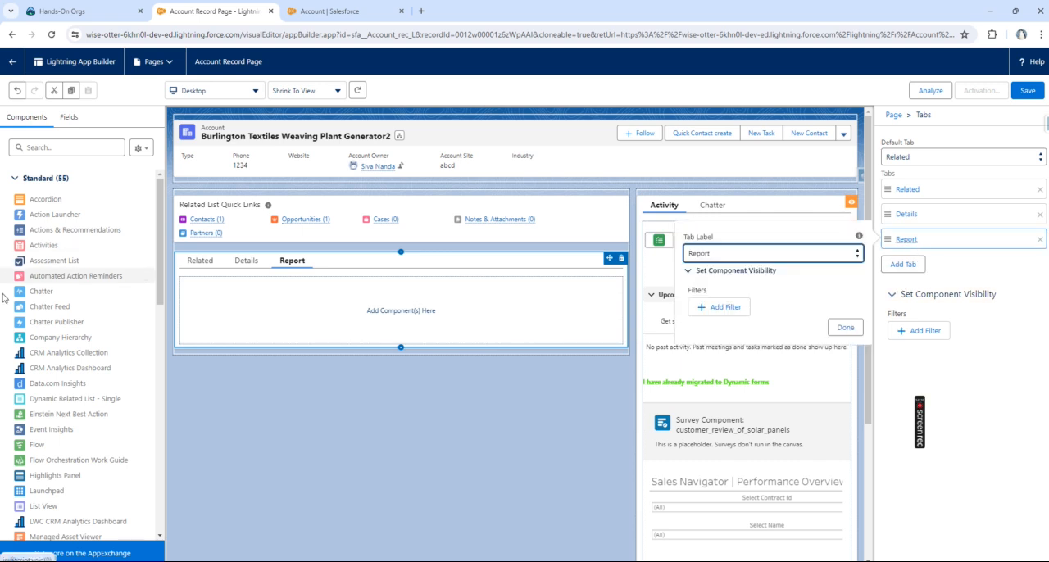
pyautogui.click(54, 146)
pyautogui.write('re')
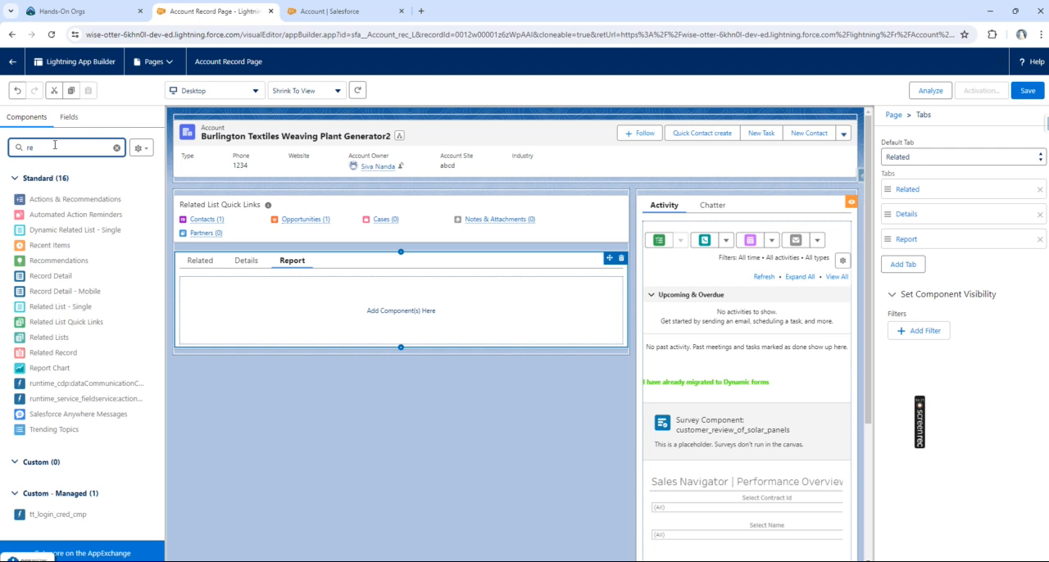
pyautogui.write('po')
pyautogui.moveTo(56, 207); pyautogui.dragTo(306, 321)
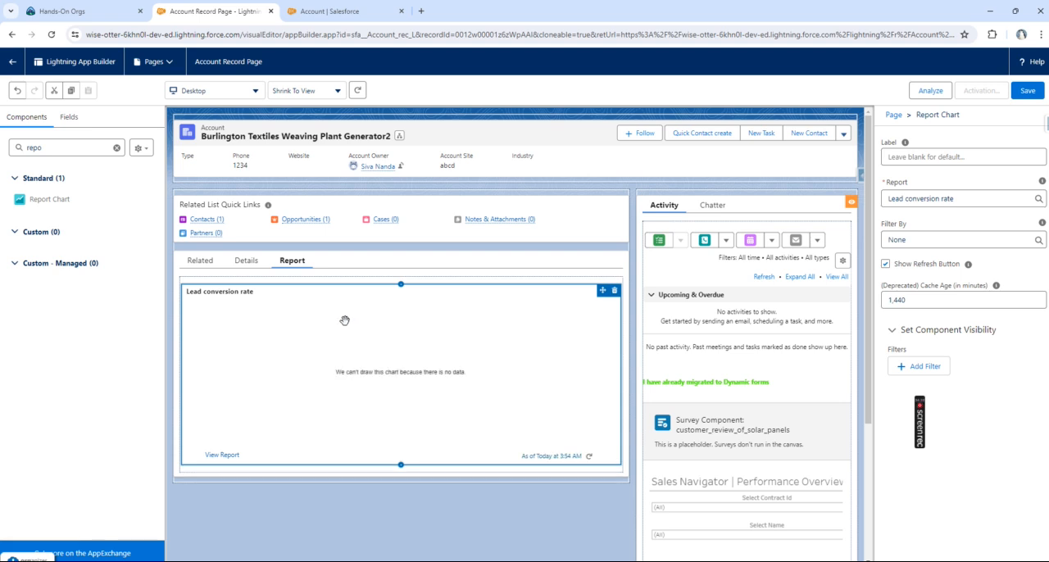
# Step: Try Open Opportunities by Partner as the chart's report, and replace it with Revenue Closed by Quarter
pyautogui.click(976, 198)
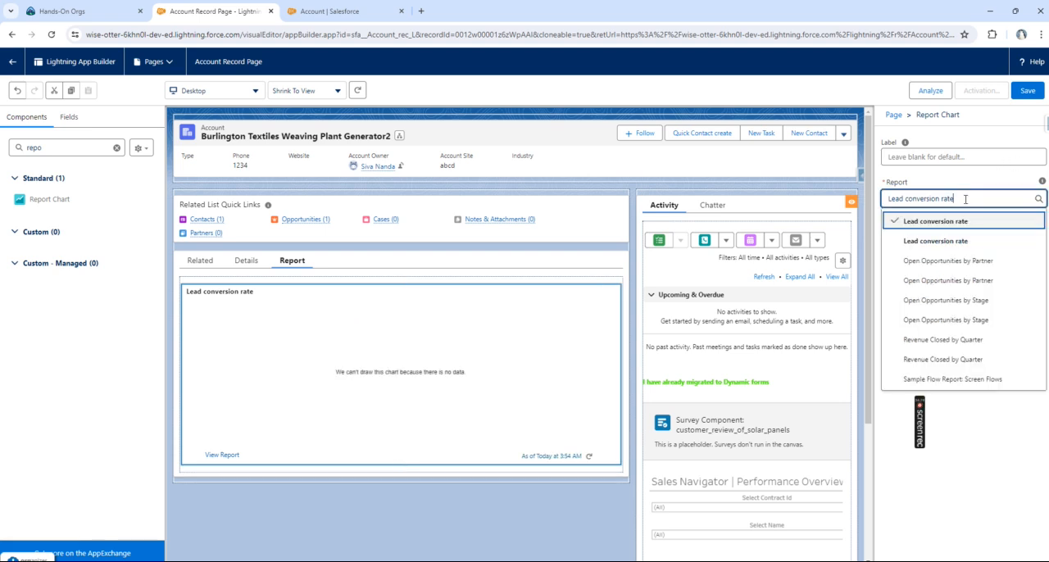
pyautogui.click(959, 261)
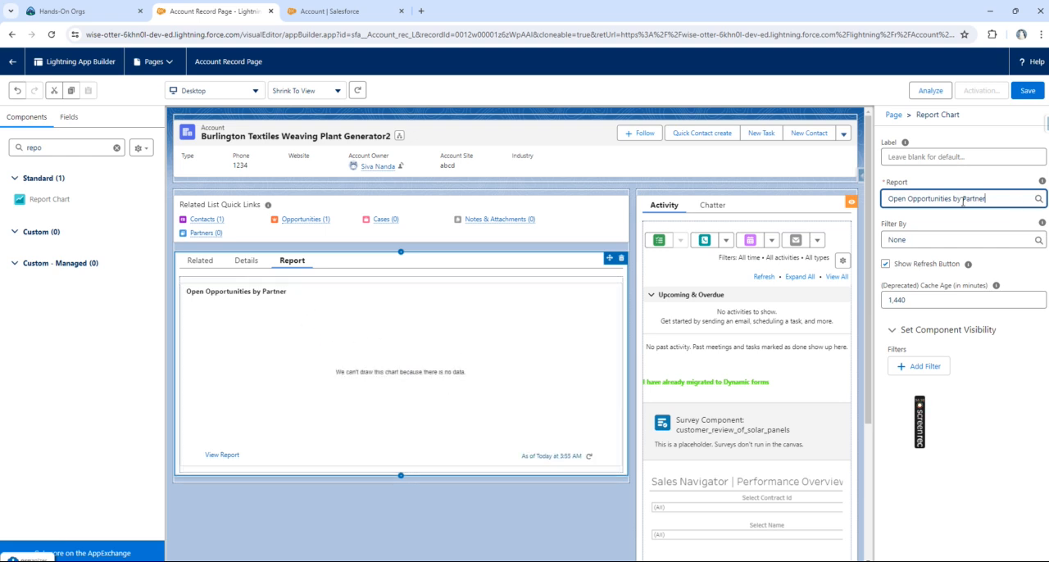
pyautogui.moveTo(987, 199); pyautogui.dragTo(866, 204)
pyautogui.press('BackSpace')
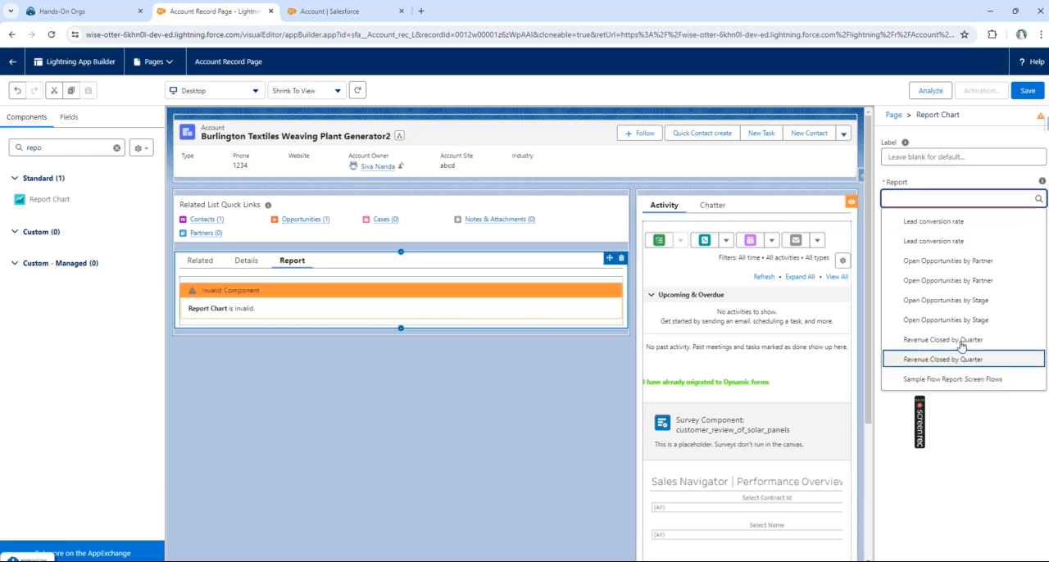
pyautogui.click(948, 426)
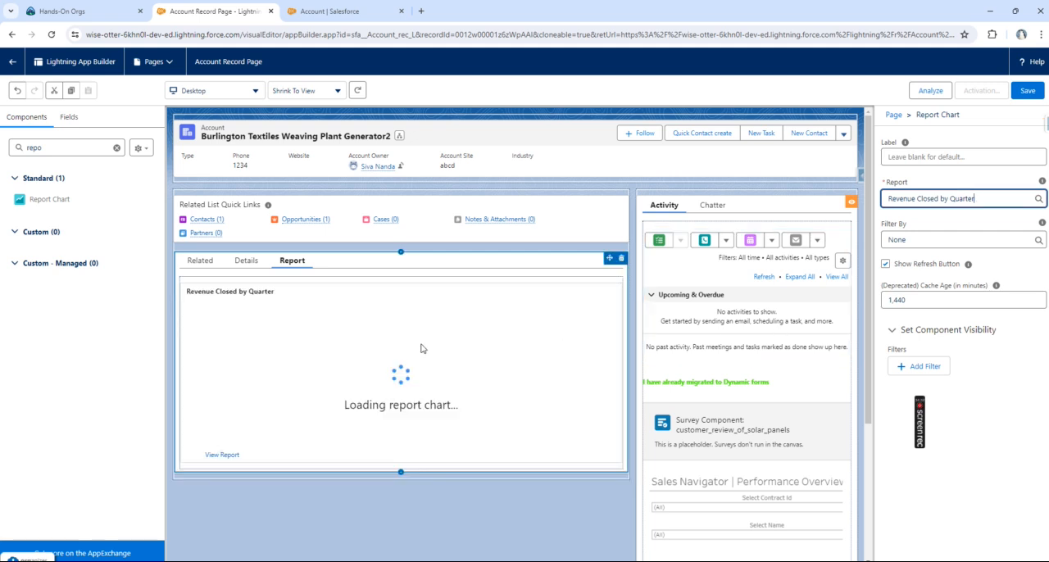
pyautogui.click(968, 424)
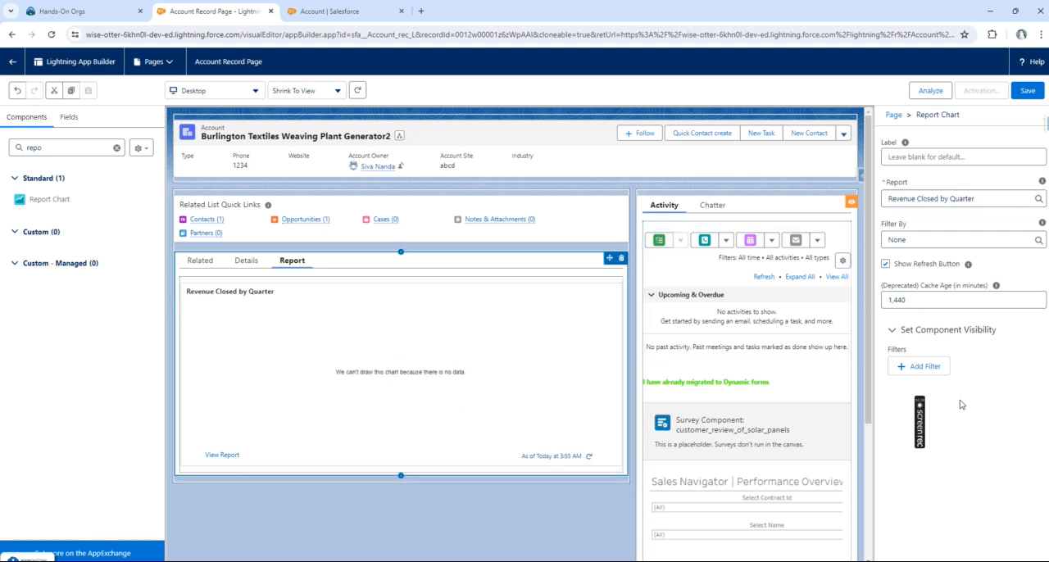
# Step: Add a fourth tab after Report and give it the custom label "Dynamic forms demo"
pyautogui.click(417, 261)
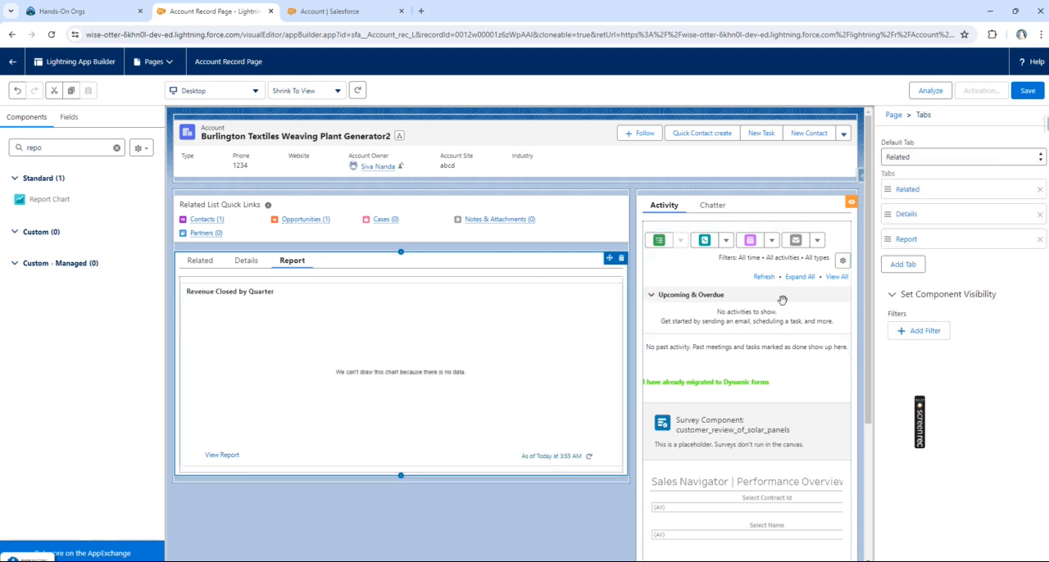
pyautogui.click(905, 265)
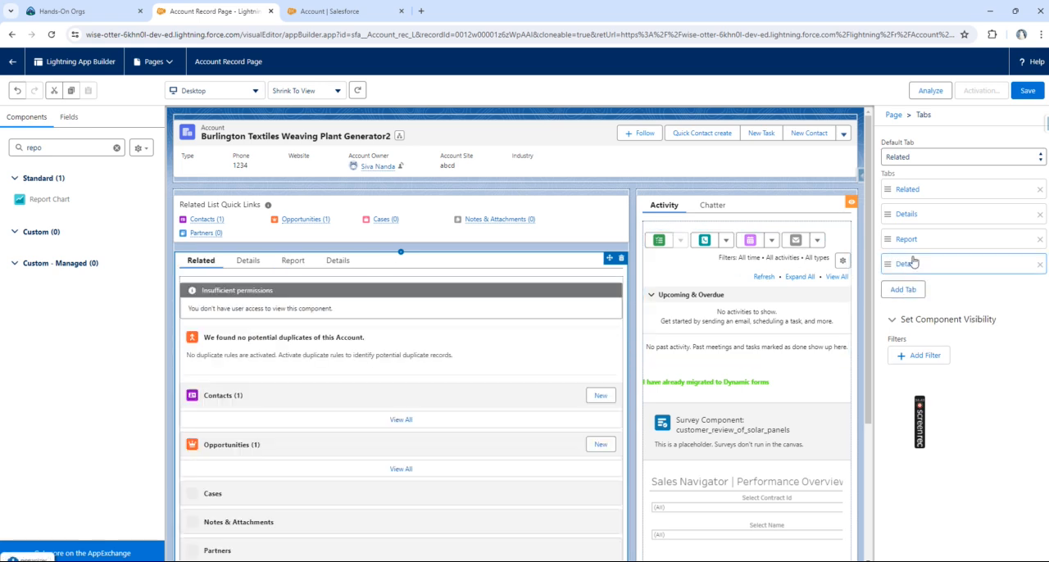
pyautogui.click(911, 264)
pyautogui.click(779, 281)
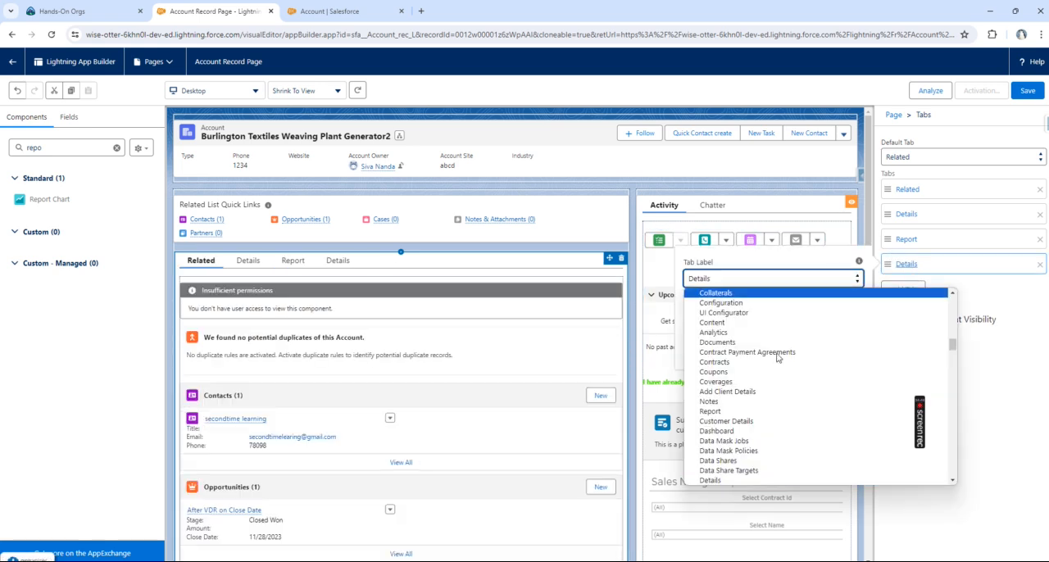
pyautogui.scroll(-2, 769, 328)
pyautogui.scroll(3, 768, 310)
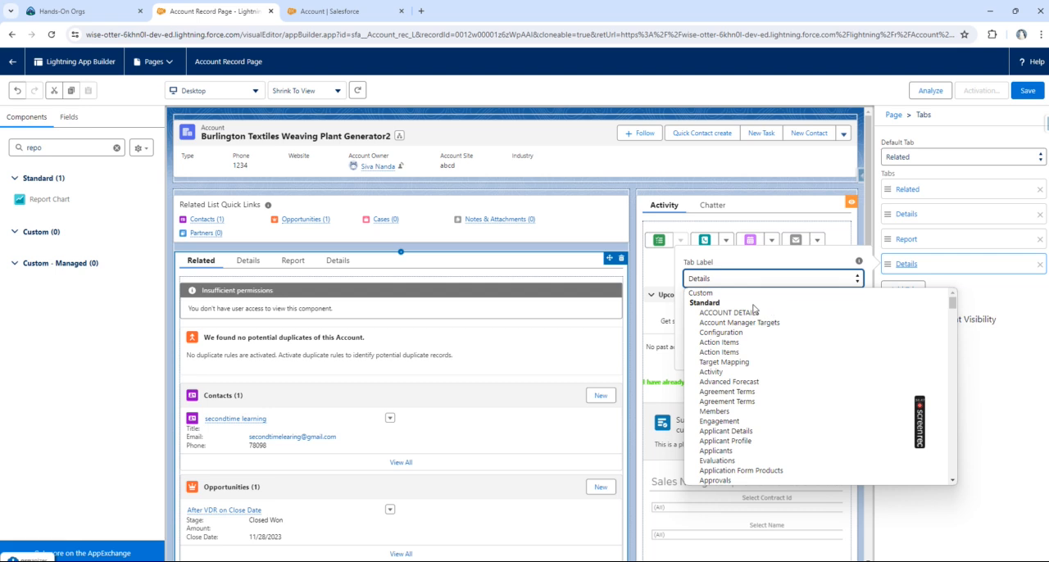
pyautogui.click(724, 296)
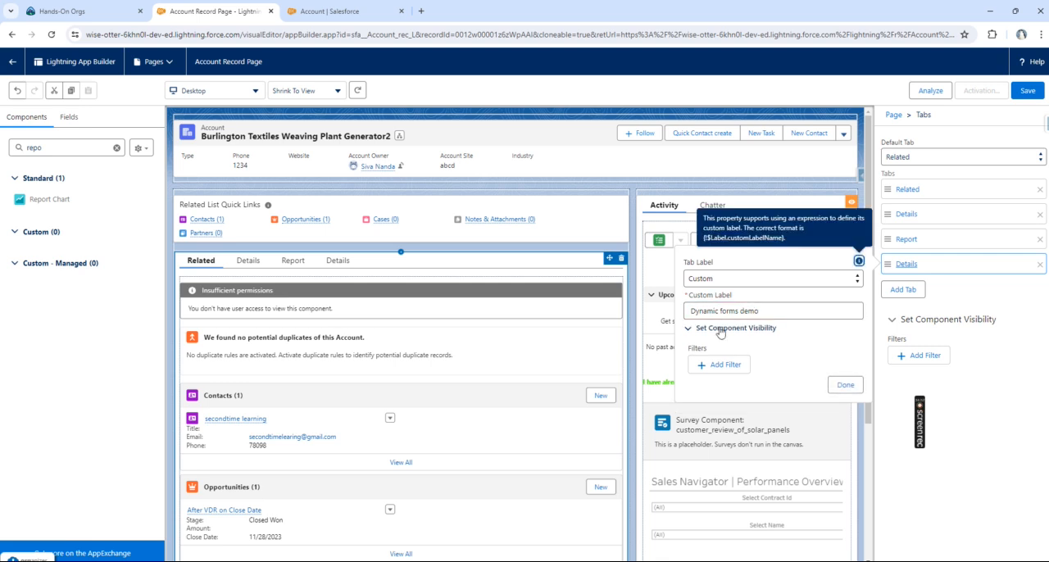
pyautogui.click(844, 383)
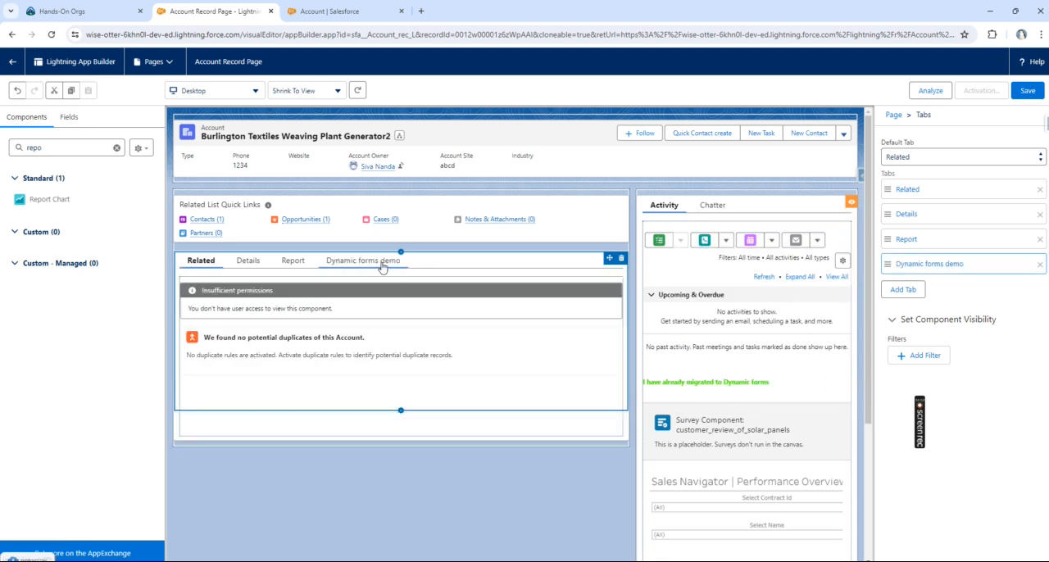
# Step: Find the Tableau View component with the search "tabl" and place it in the empty Dynamic forms demo tab
pyautogui.click(357, 263)
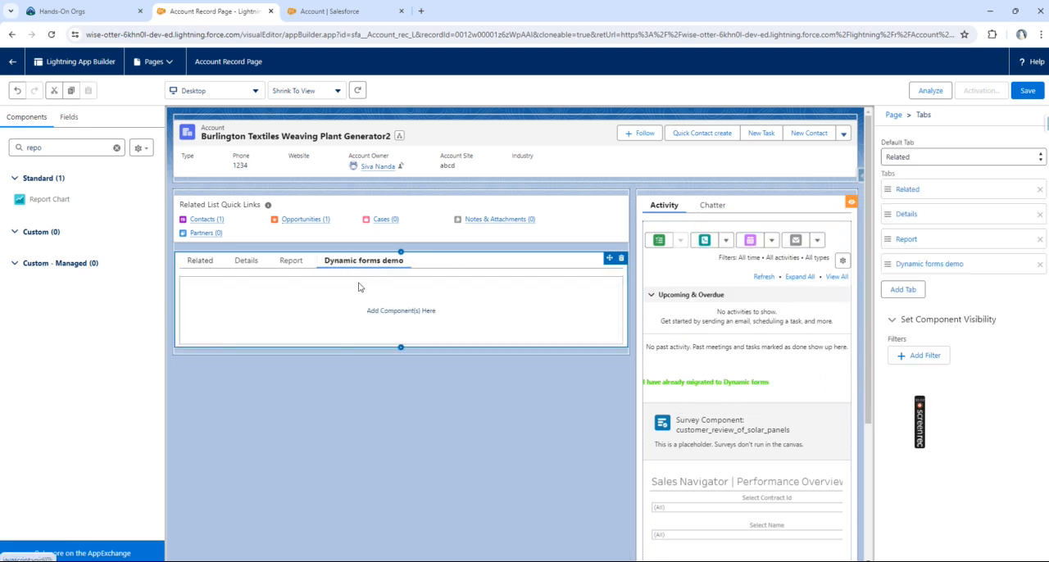
pyautogui.click(117, 148)
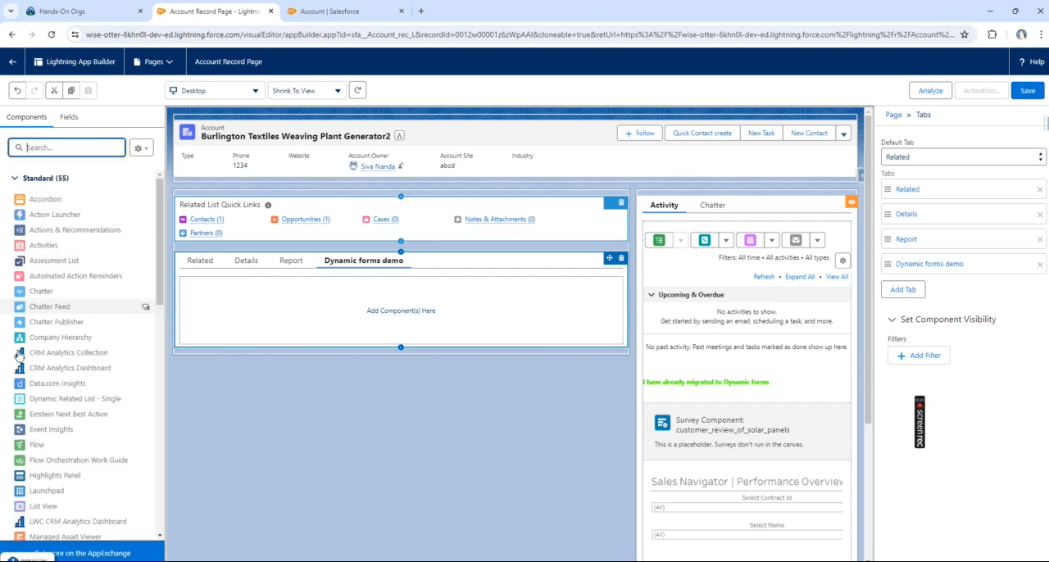
pyautogui.scroll(-10, 35, 377)
pyautogui.scroll(5, 35, 377)
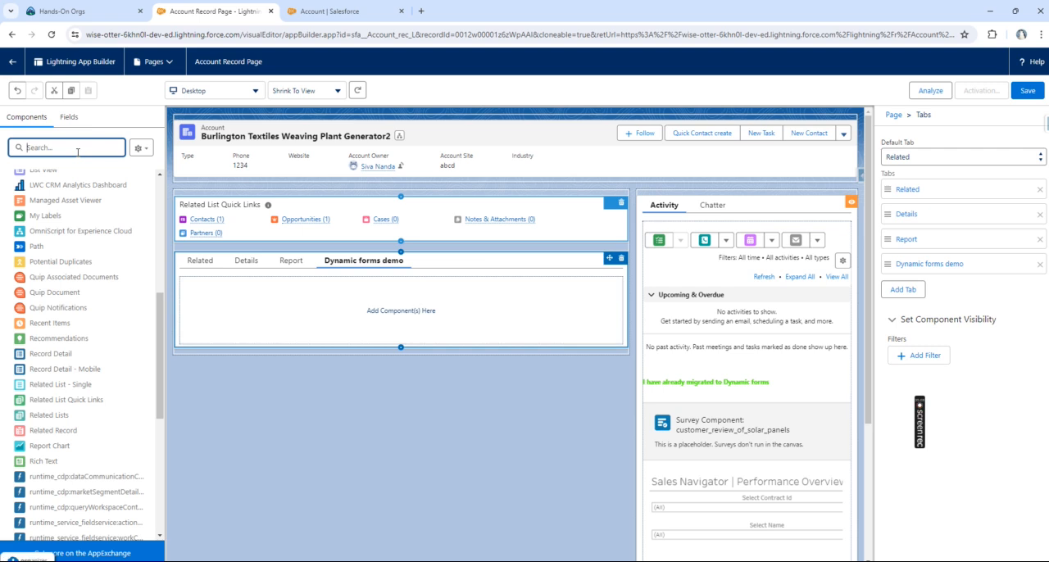
pyautogui.write('tabl')
pyautogui.moveTo(65, 215); pyautogui.dragTo(295, 311)
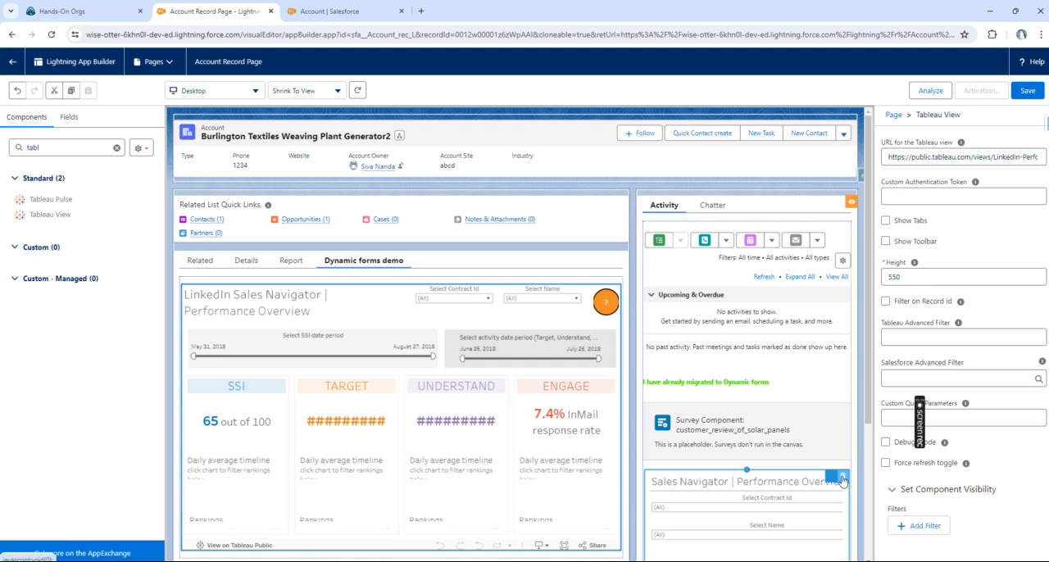
# Step: Save the Account record page and open its activation settings
pyautogui.click(1026, 92)
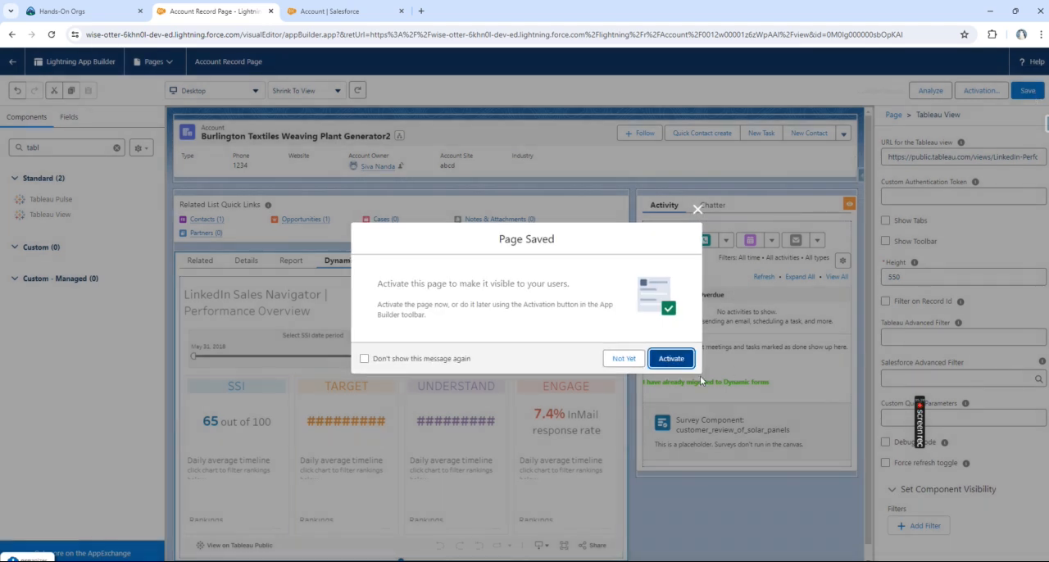
pyautogui.click(671, 358)
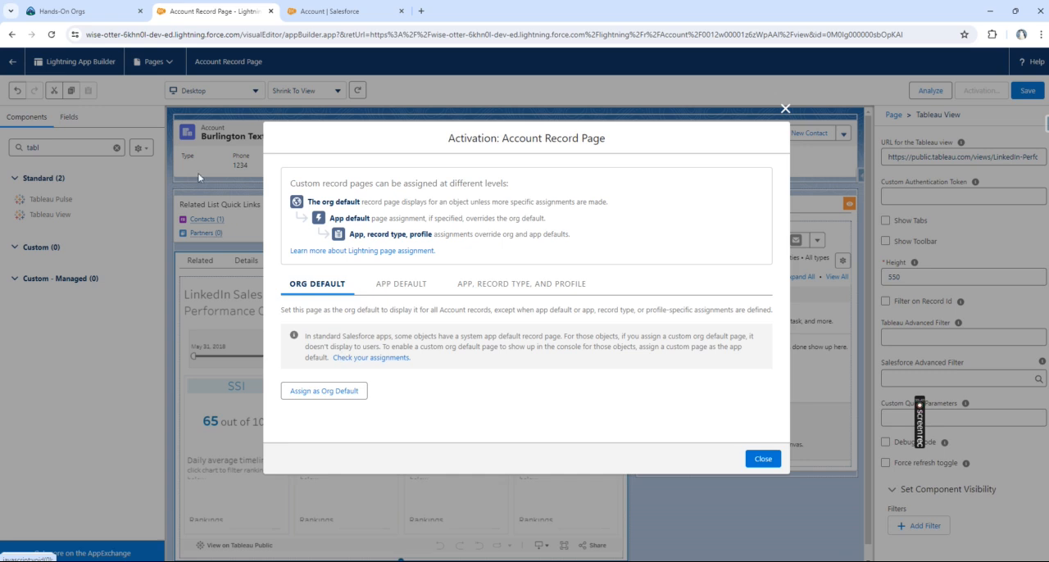
# Step: In the other Salesforce browser tab, launch the Service app with the search "serv" and open its Accounts list
pyautogui.click(340, 11)
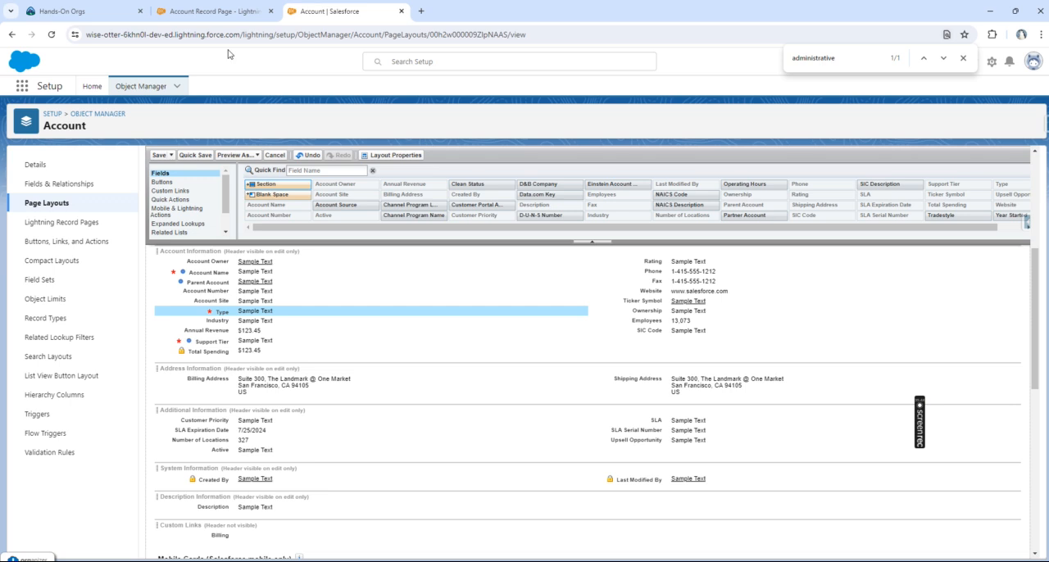
pyautogui.click(21, 87)
pyautogui.click(201, 11)
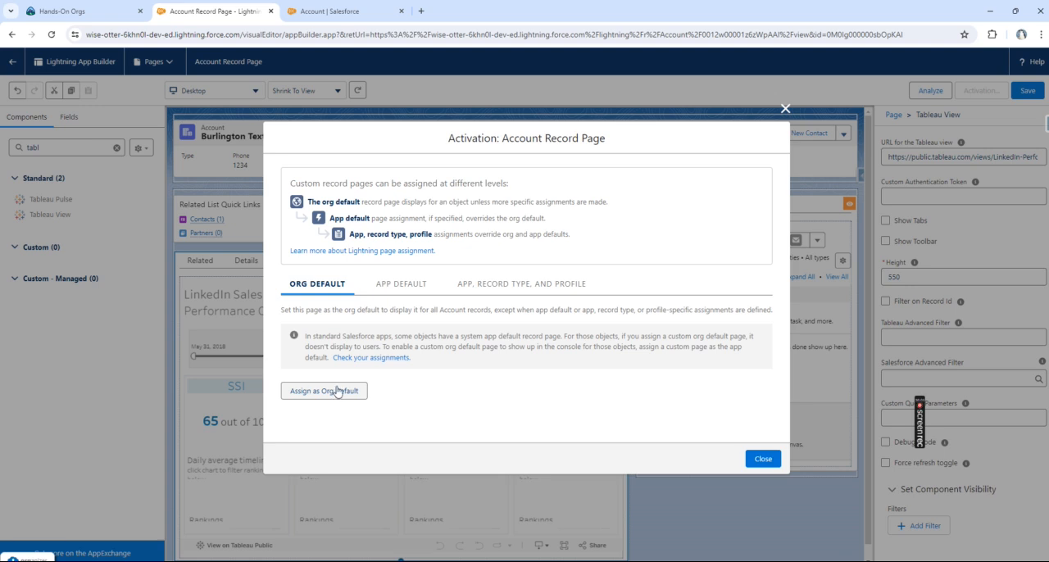
pyautogui.click(336, 12)
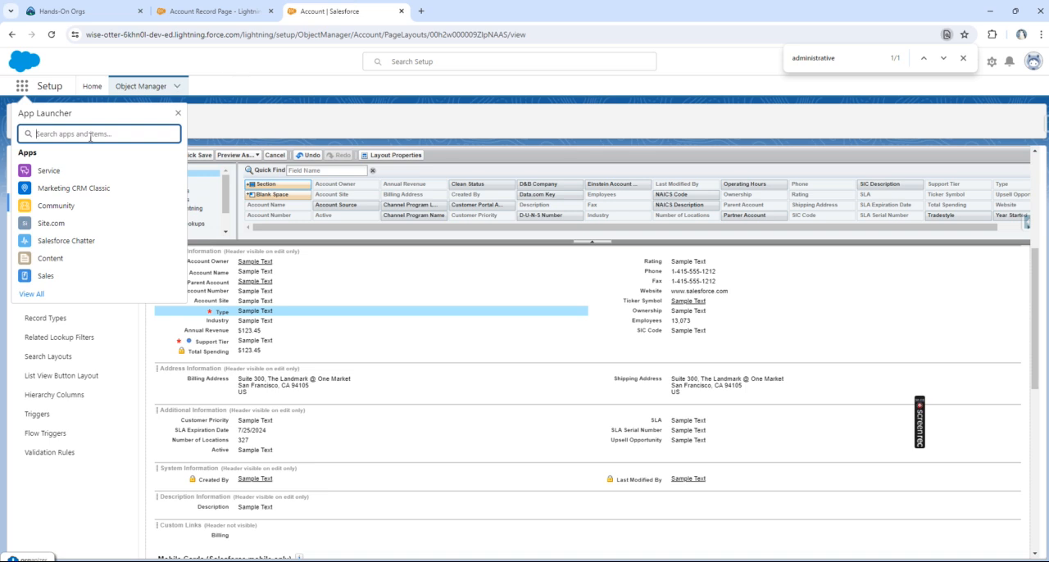
pyautogui.write('s')
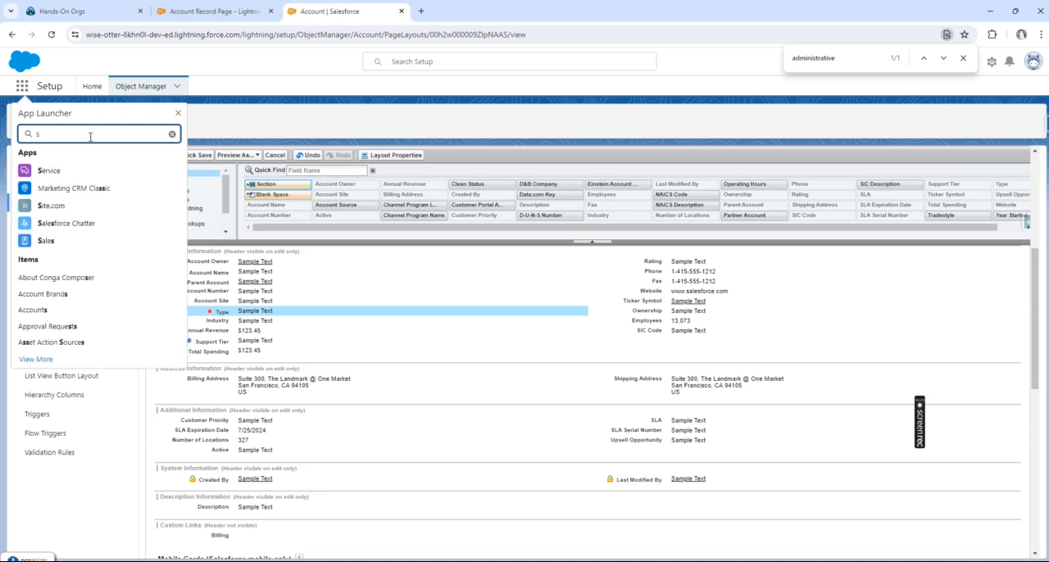
pyautogui.write('erv')
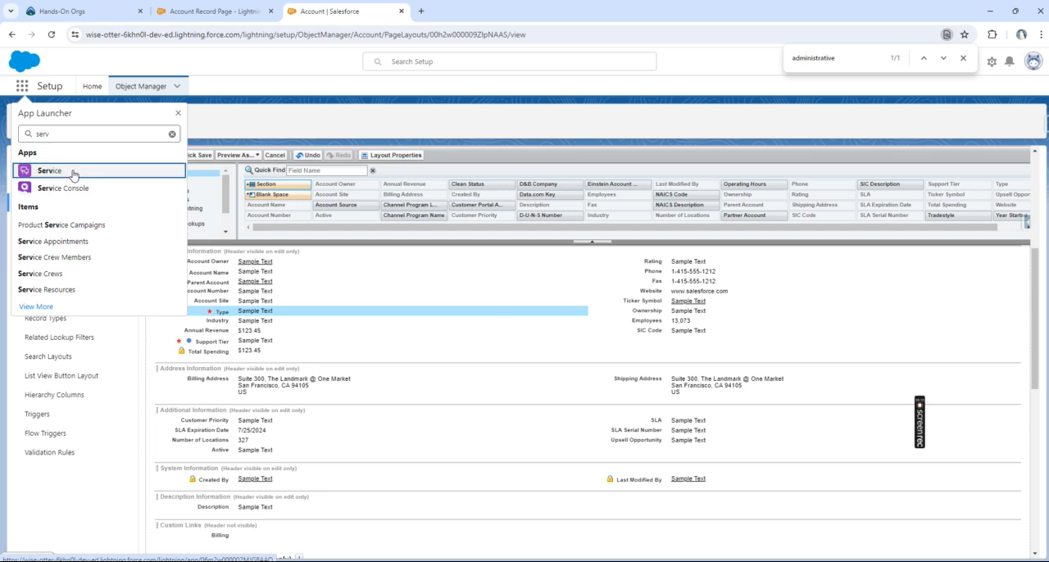
pyautogui.press('Return')
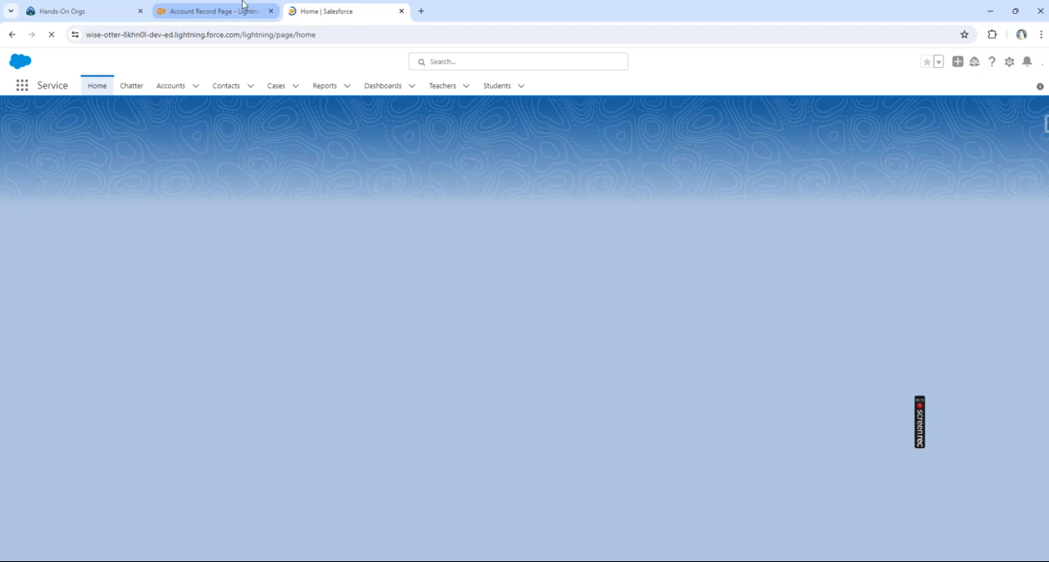
pyautogui.click(237, 11)
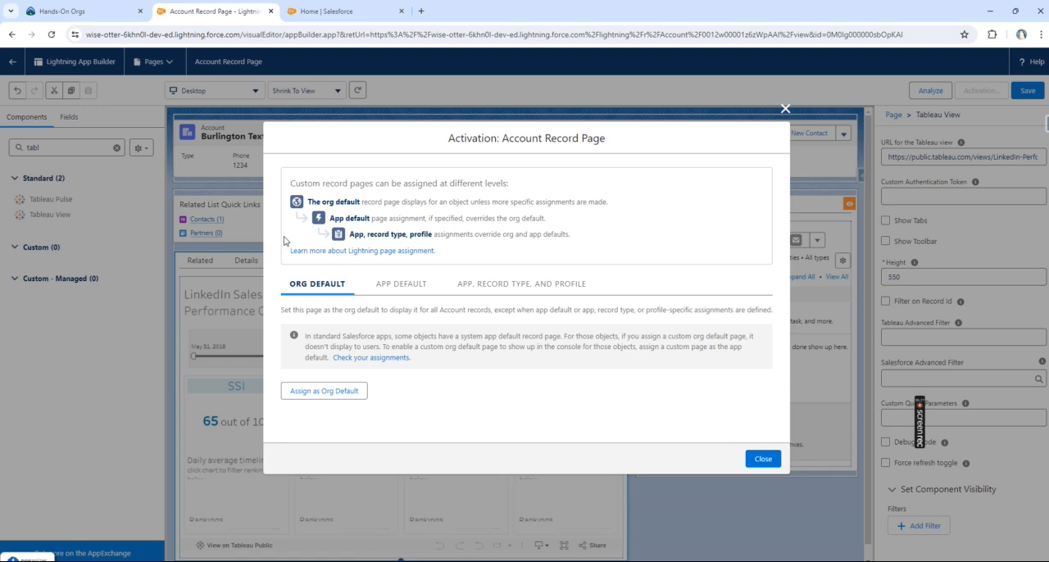
pyautogui.click(340, 18)
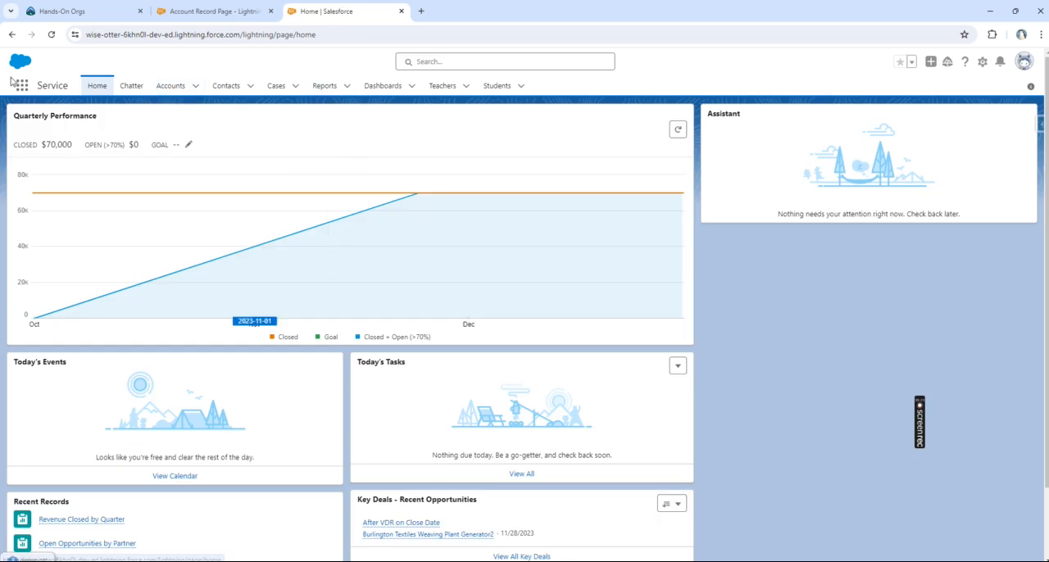
pyautogui.click(172, 85)
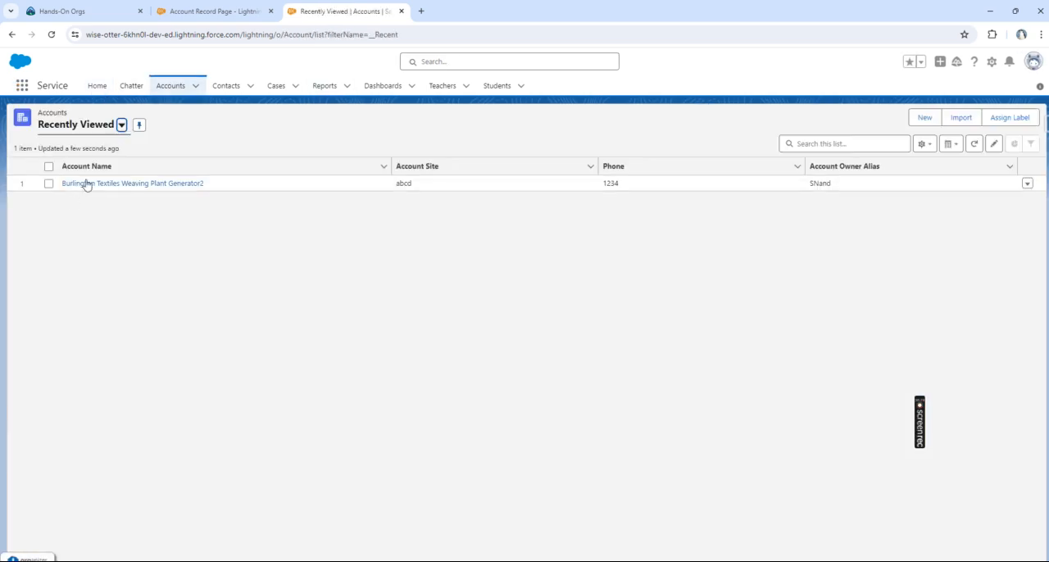
# Step: Compare the Service app's Accounts list with the org default option in the record page's activation settings
pyautogui.click(223, 8)
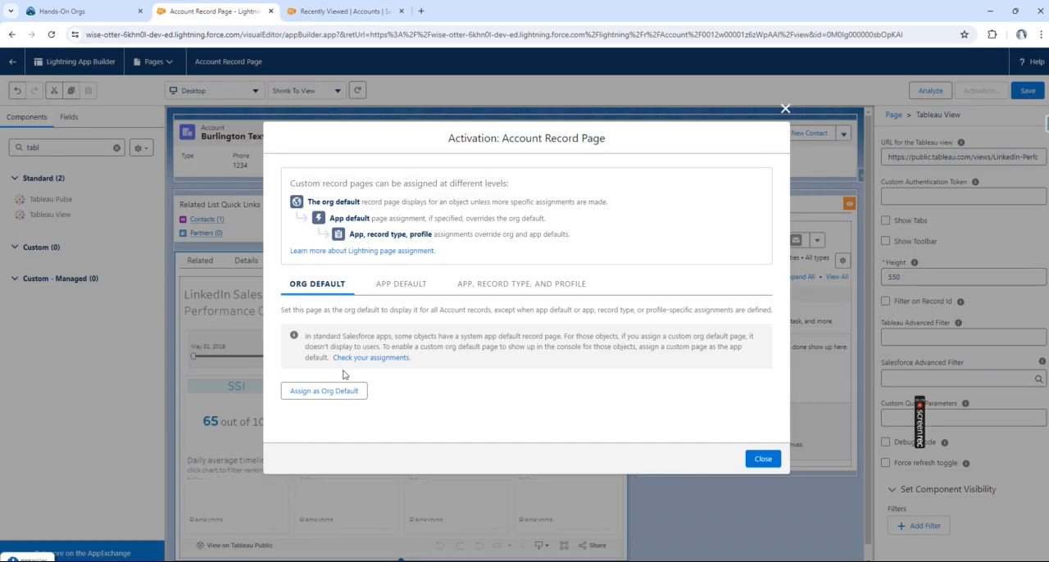
pyautogui.click(336, 11)
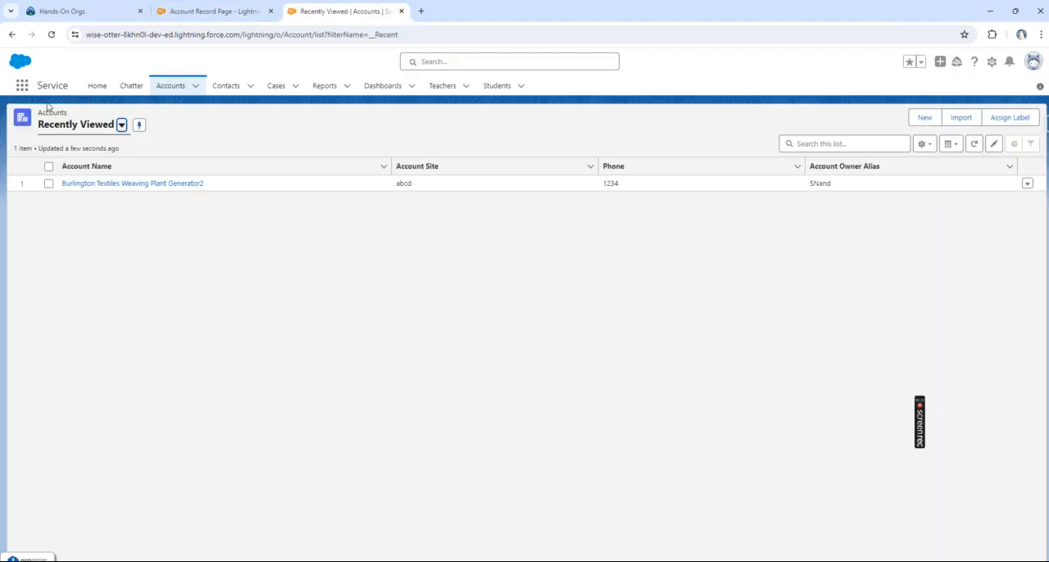
pyautogui.click(217, 11)
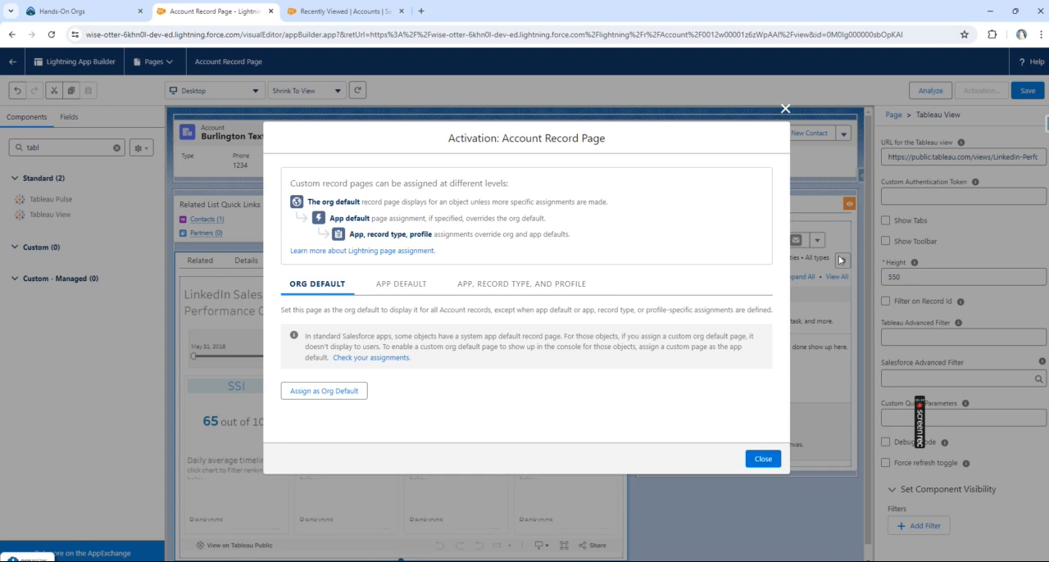
pyautogui.click(344, 11)
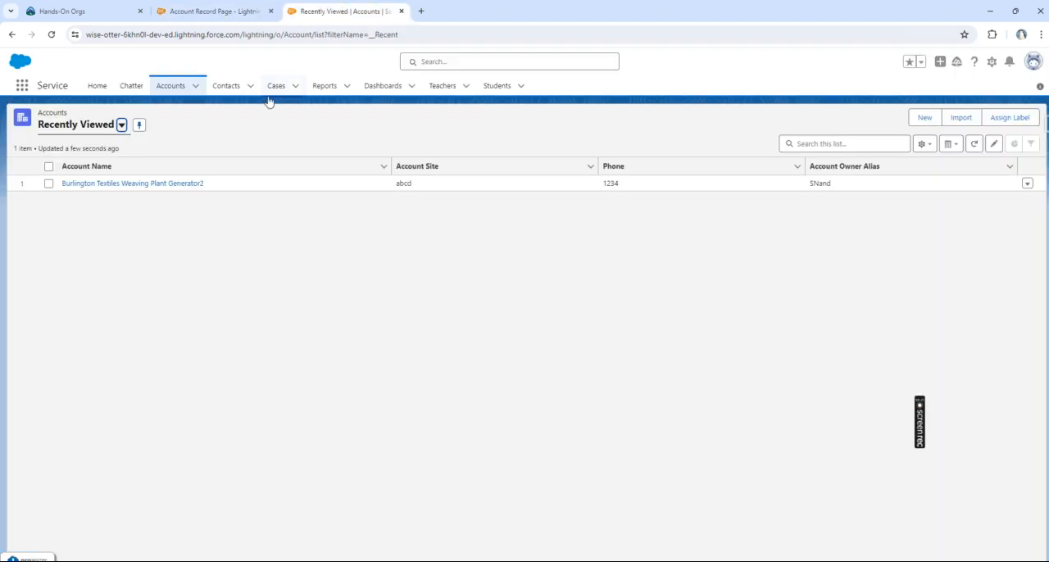
pyautogui.click(217, 10)
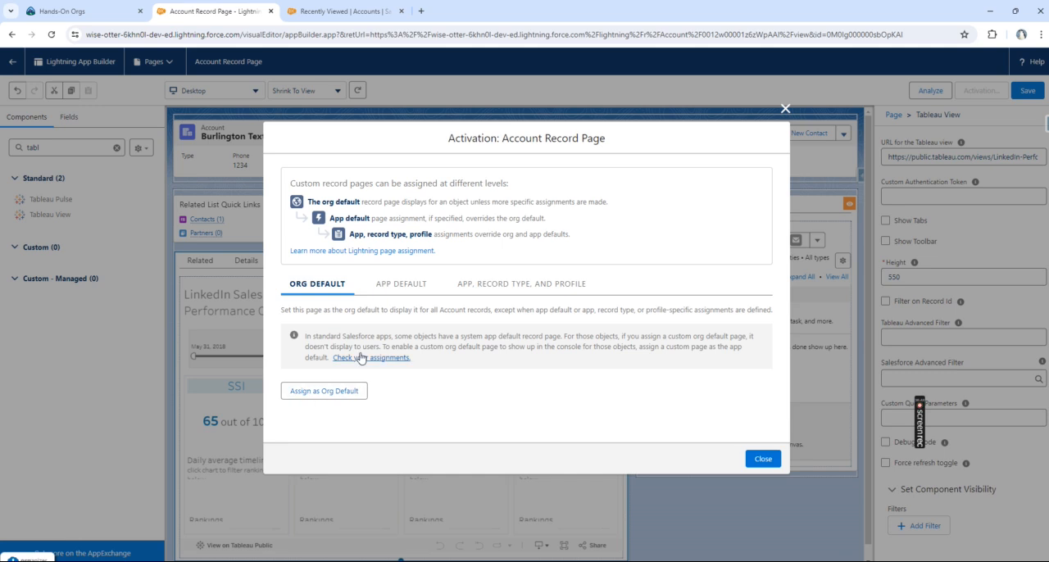
# Step: Assign the record page as the app default for the Sales app on desktop and phone, and save the assignment
pyautogui.click(396, 291)
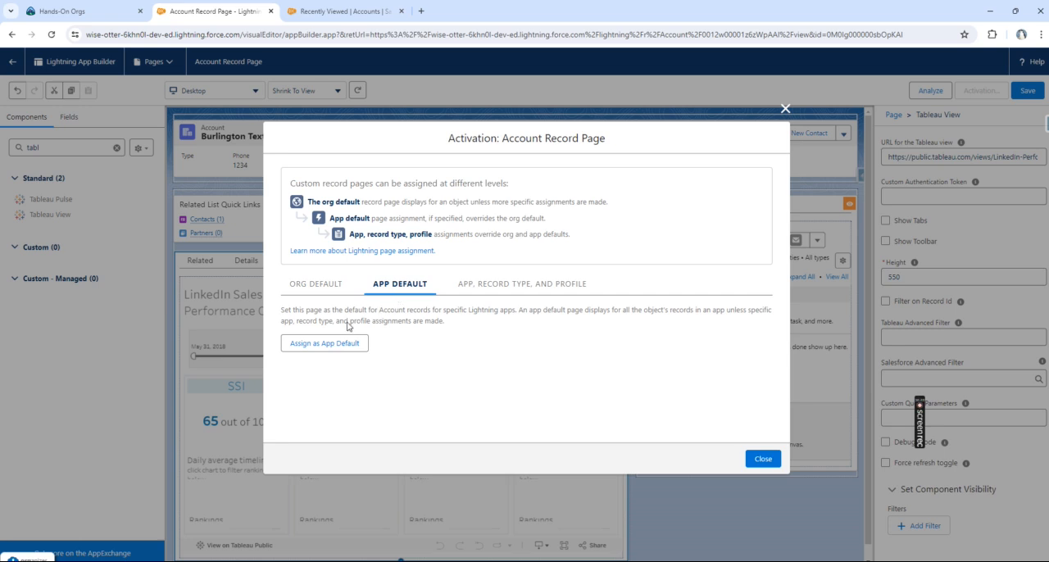
pyautogui.click(325, 343)
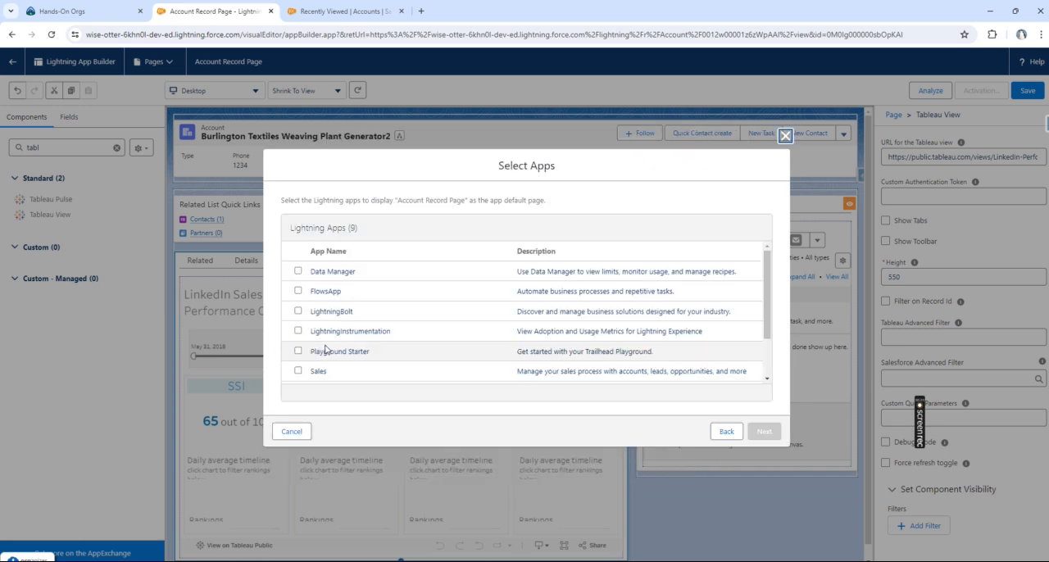
pyautogui.click(316, 372)
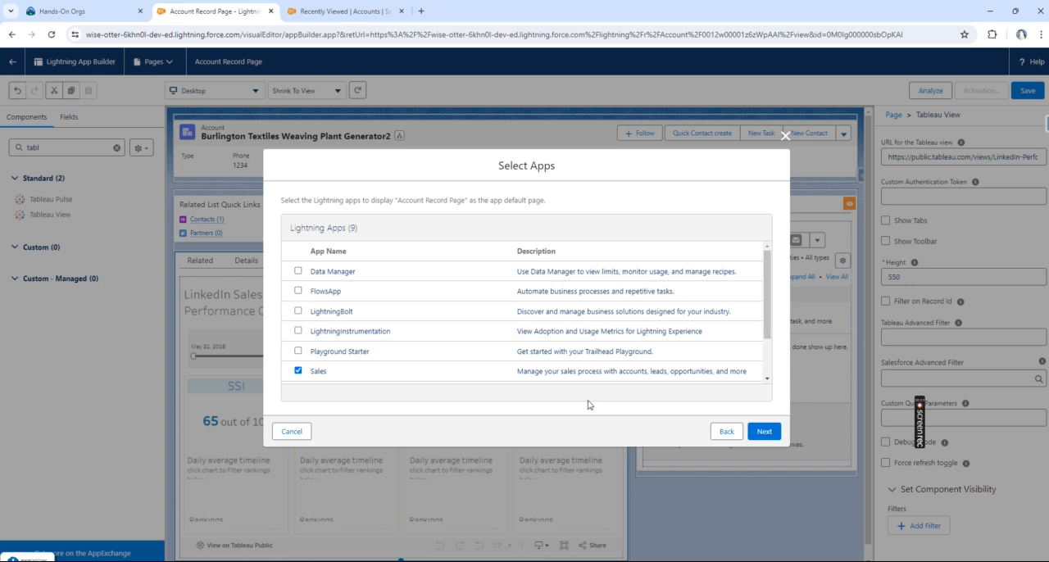
pyautogui.click(776, 432)
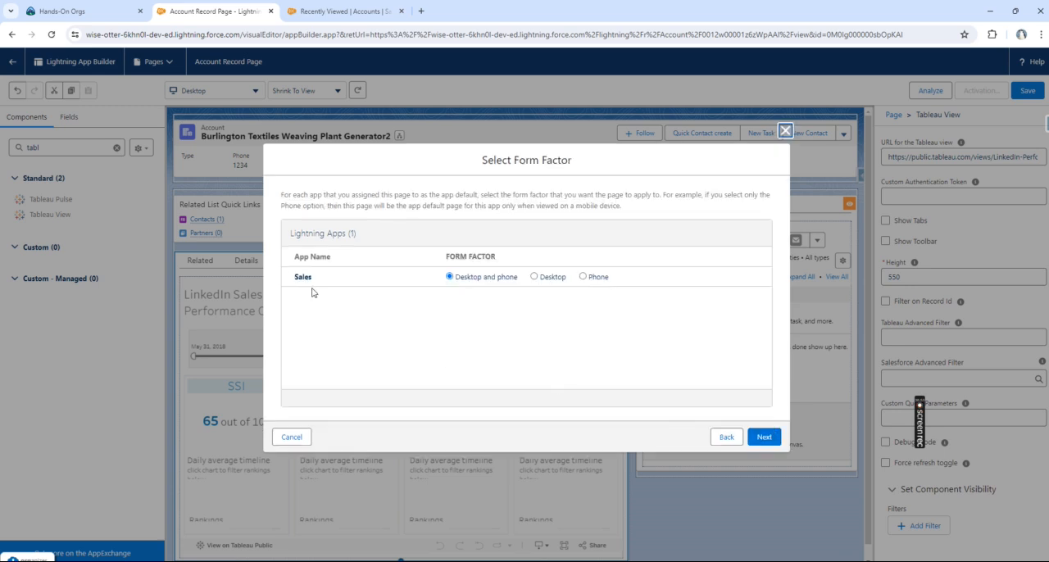
pyautogui.click(763, 437)
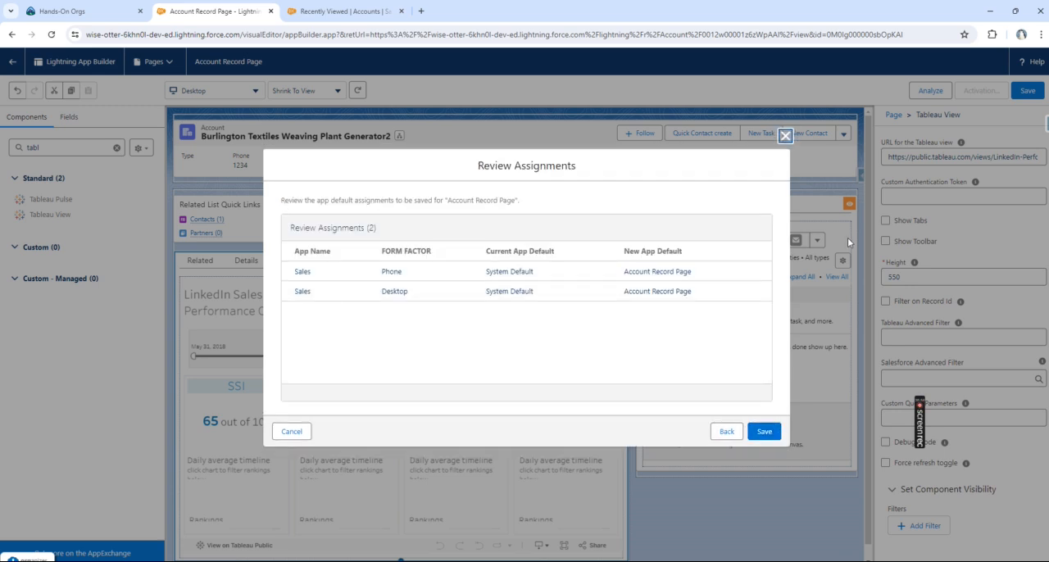
pyautogui.click(770, 435)
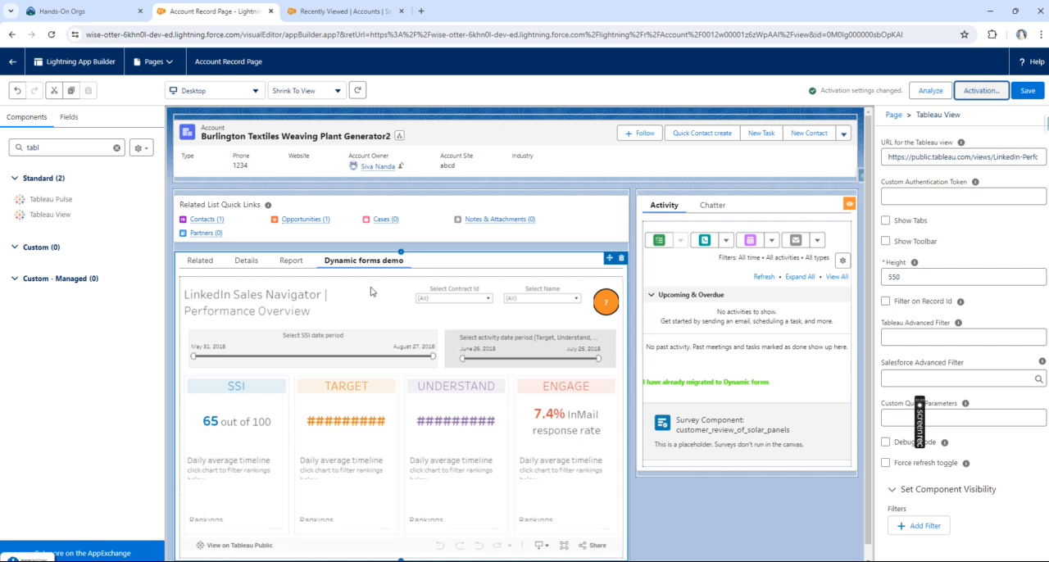
# Step: Start an app, record type and profile assignment for the record page, choosing the Sales app on desktop and phone
pyautogui.click(989, 92)
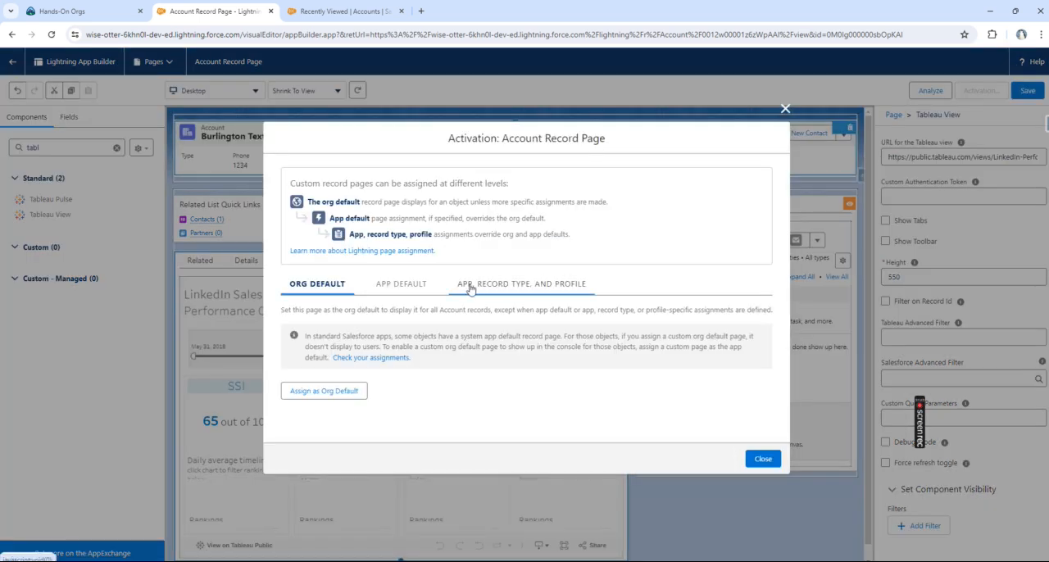
pyautogui.click(470, 286)
pyautogui.click(319, 345)
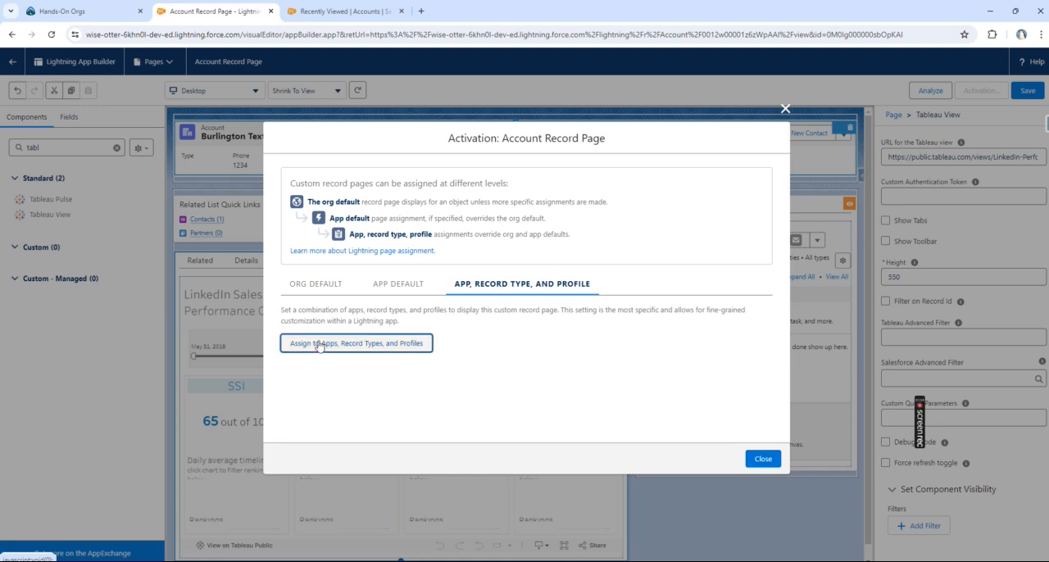
pyautogui.scroll(-3, 338, 328)
pyautogui.click(298, 313)
pyautogui.click(764, 432)
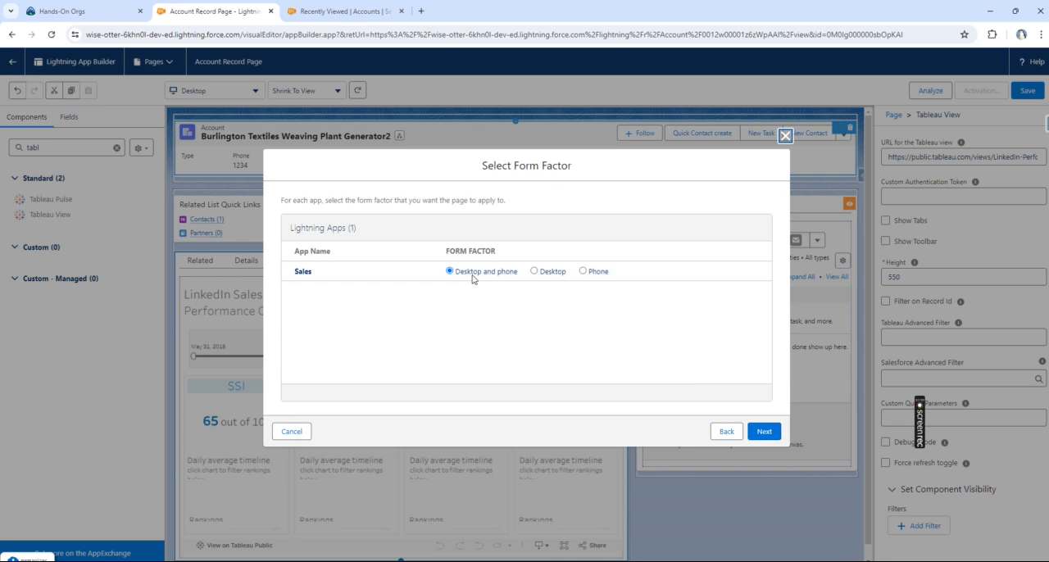
pyautogui.click(764, 431)
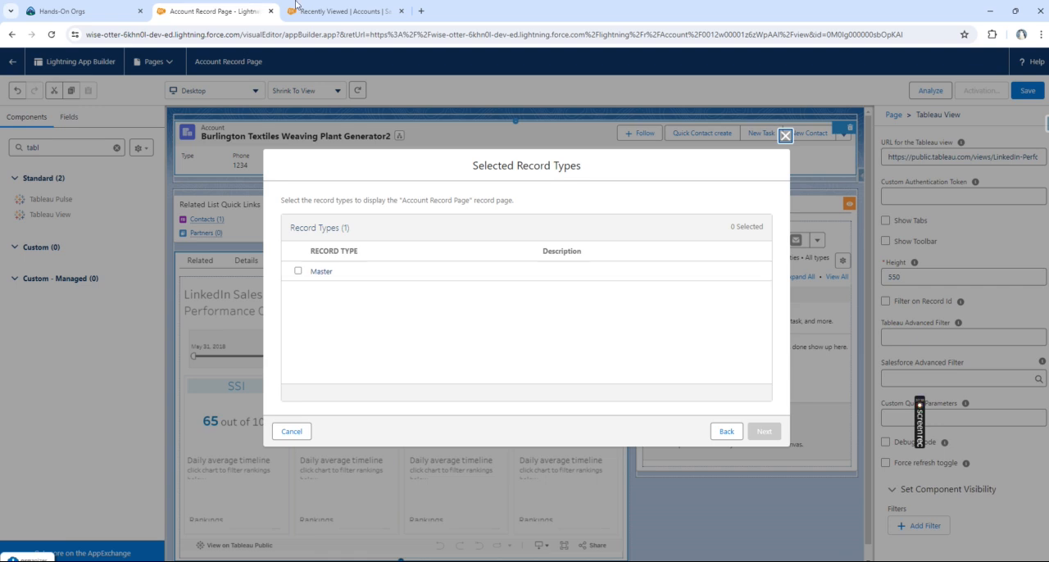
# Step: Open the New Account form in the Service app and compare it with the record type choices in the page assignment
pyautogui.click(297, 8)
pyautogui.click(924, 118)
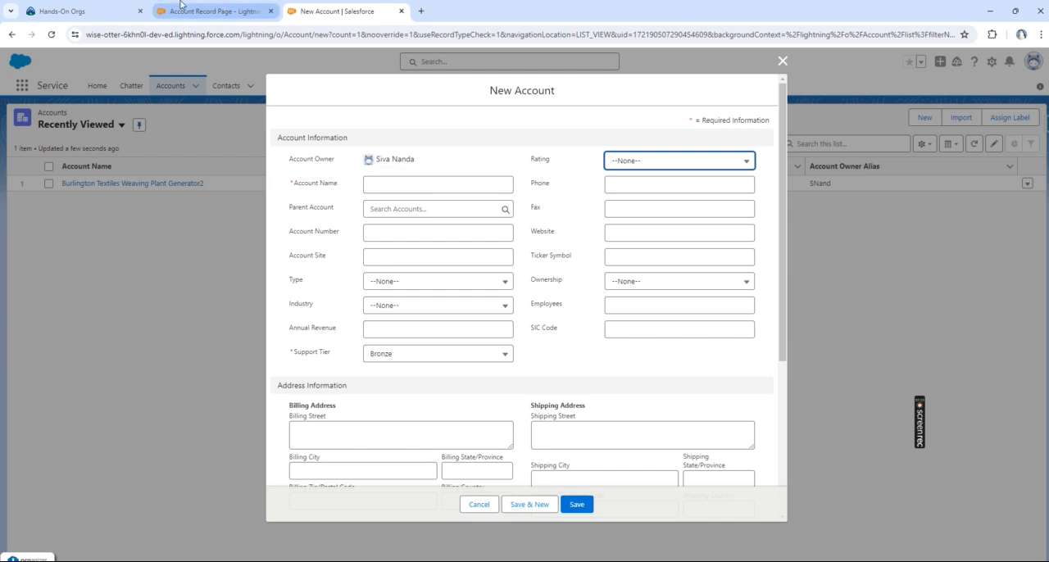
pyautogui.click(233, 12)
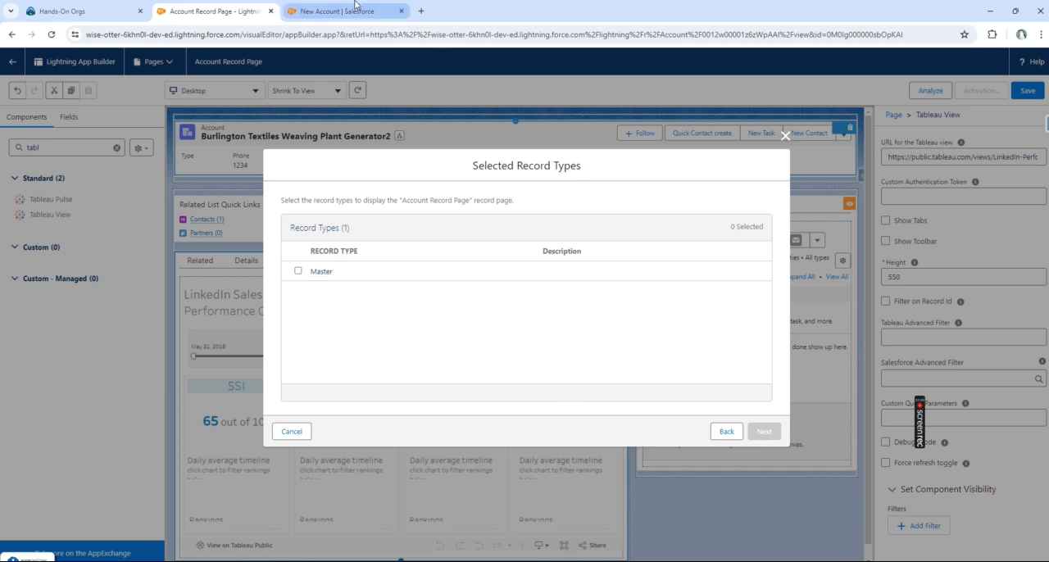
pyautogui.click(355, 10)
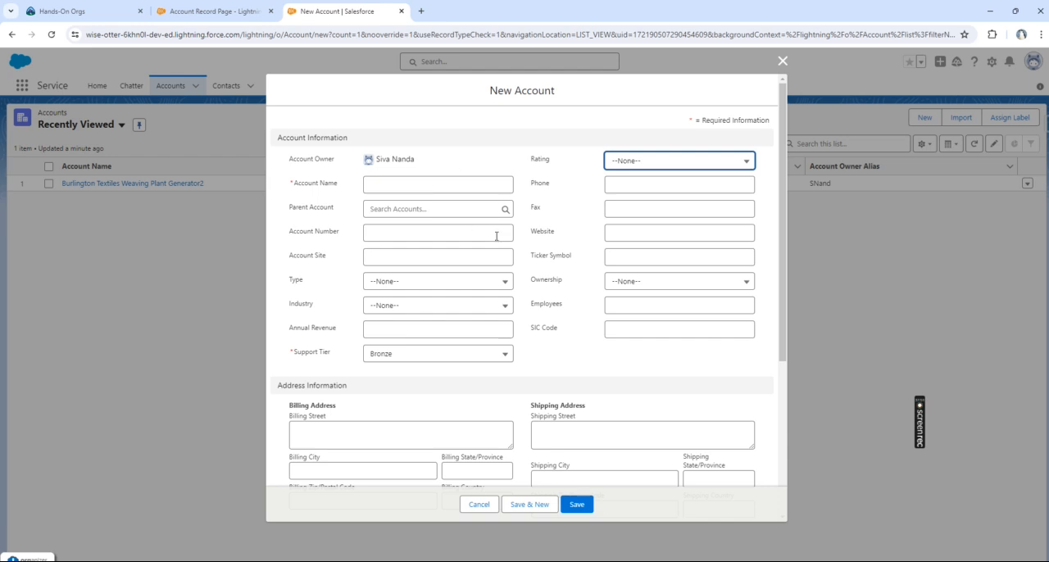
pyautogui.click(217, 10)
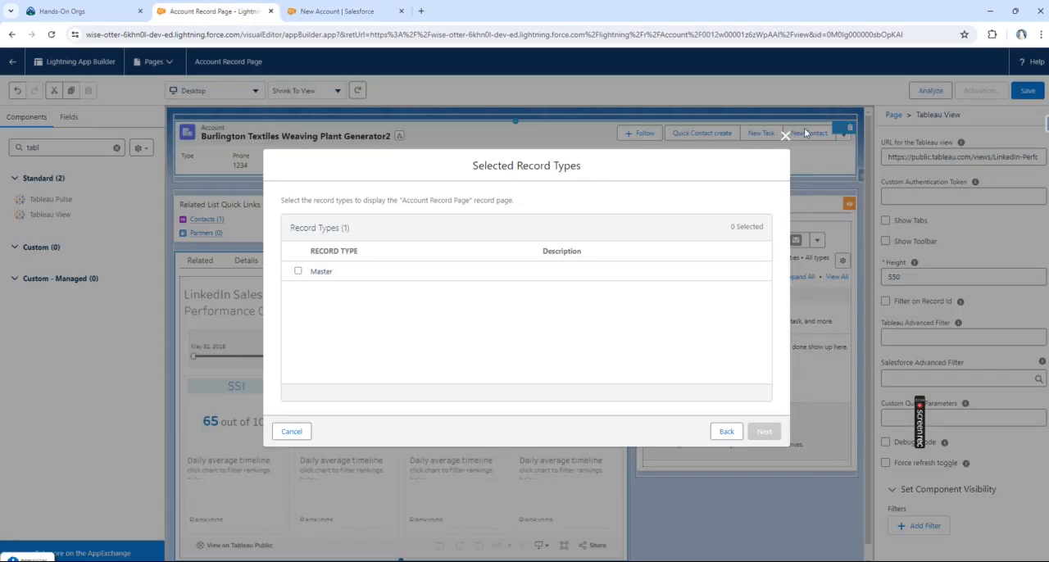
# Step: Assign the page to the Master record type and the System Administrator and Standard User profiles, and save the assignment
pyautogui.click(298, 271)
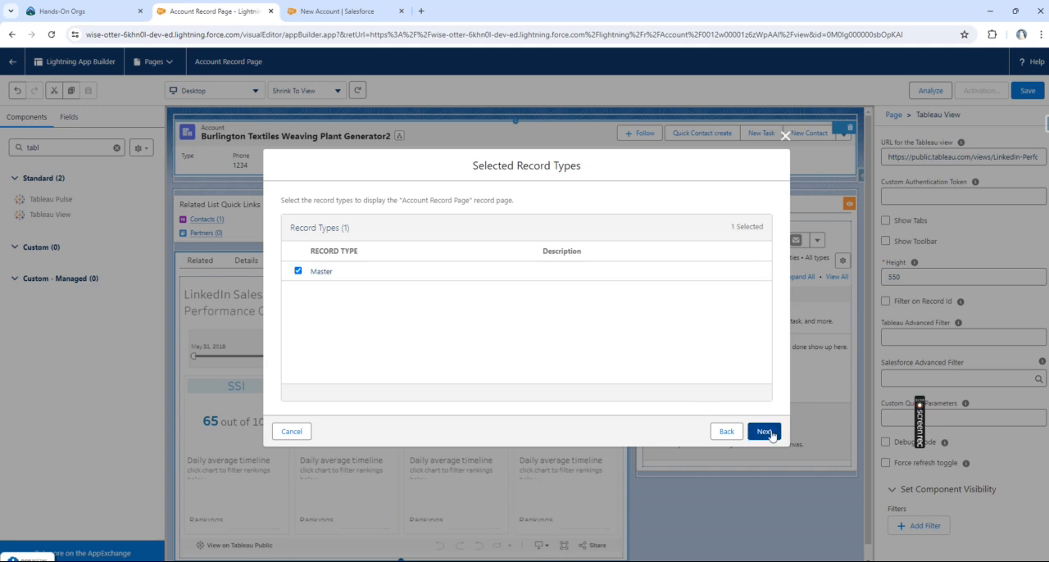
pyautogui.click(764, 431)
pyautogui.scroll(-5, 324, 295)
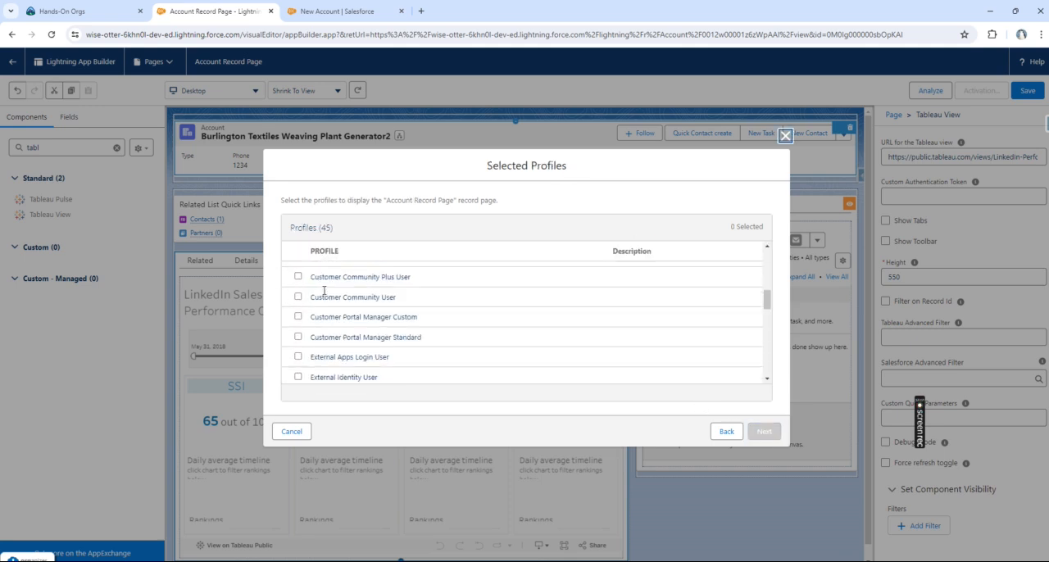
pyautogui.scroll(-5, 324, 290)
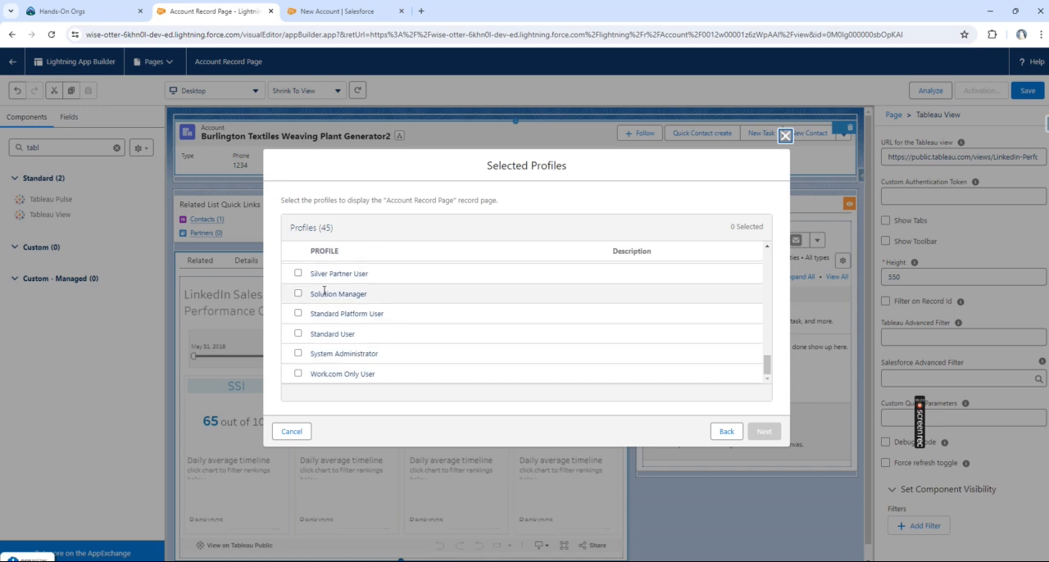
pyautogui.click(298, 353)
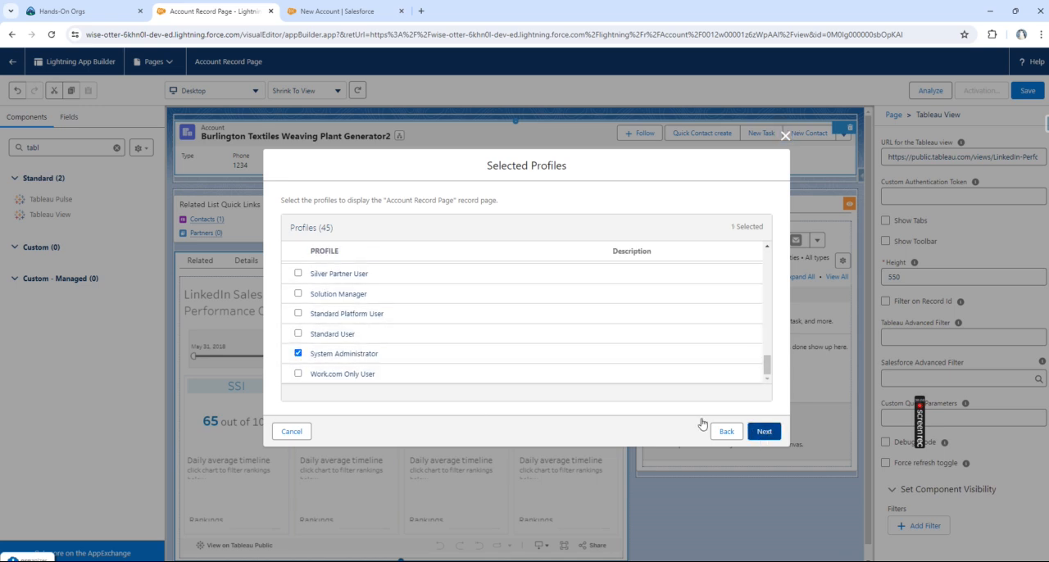
pyautogui.click(299, 334)
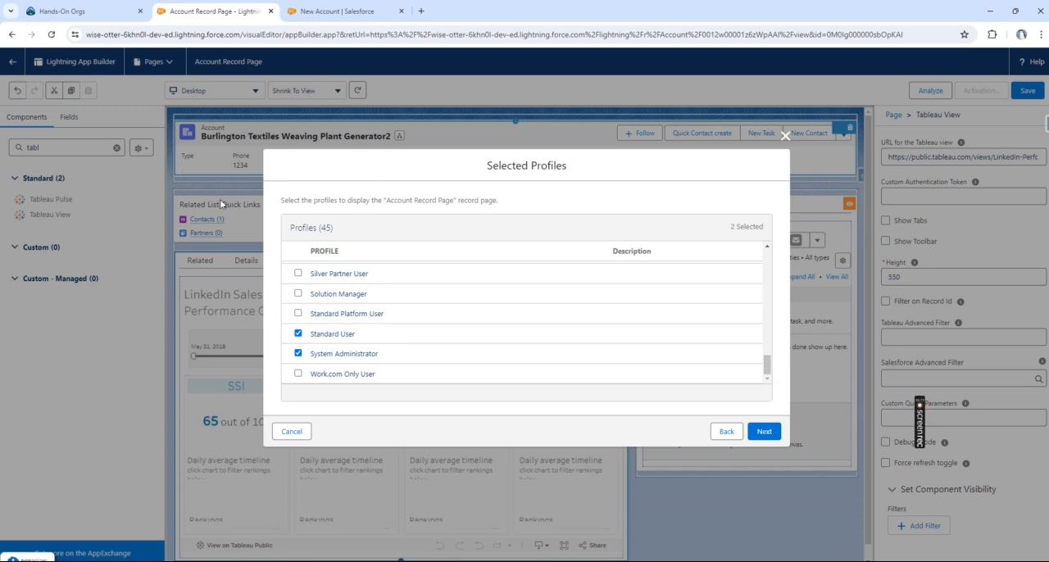
pyautogui.click(766, 432)
pyautogui.click(767, 432)
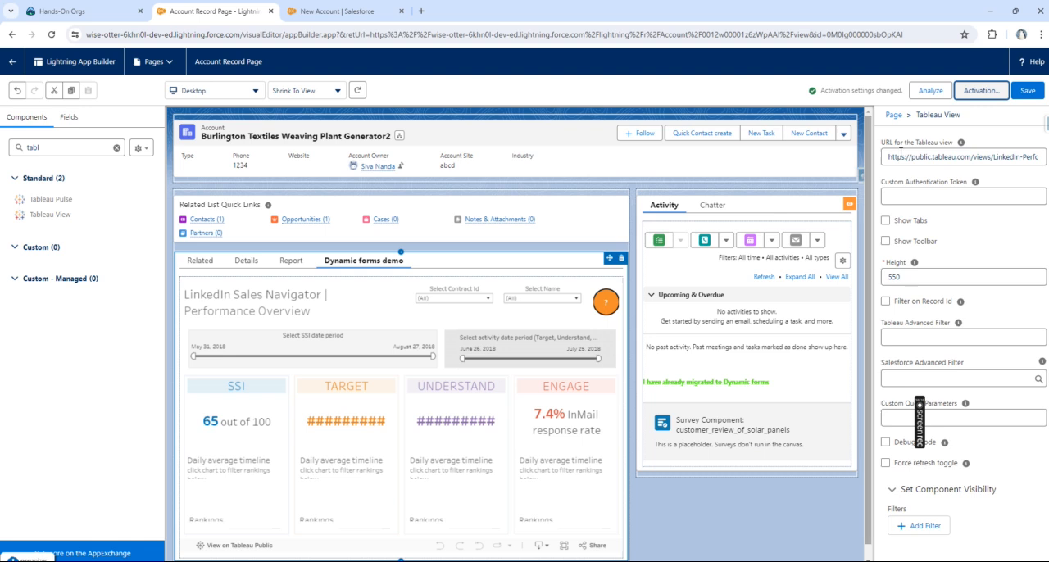
# Step: Analyze the record page and examine its performance on phone, tablet and desktop, including the desktop breakdown by component and recommendations
pyautogui.click(934, 91)
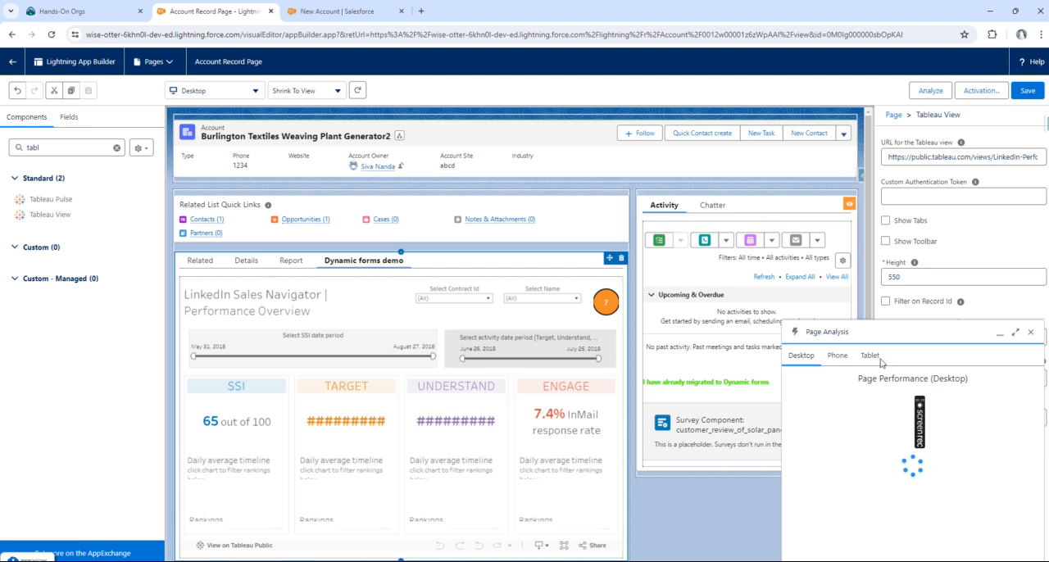
pyautogui.moveTo(921, 404)
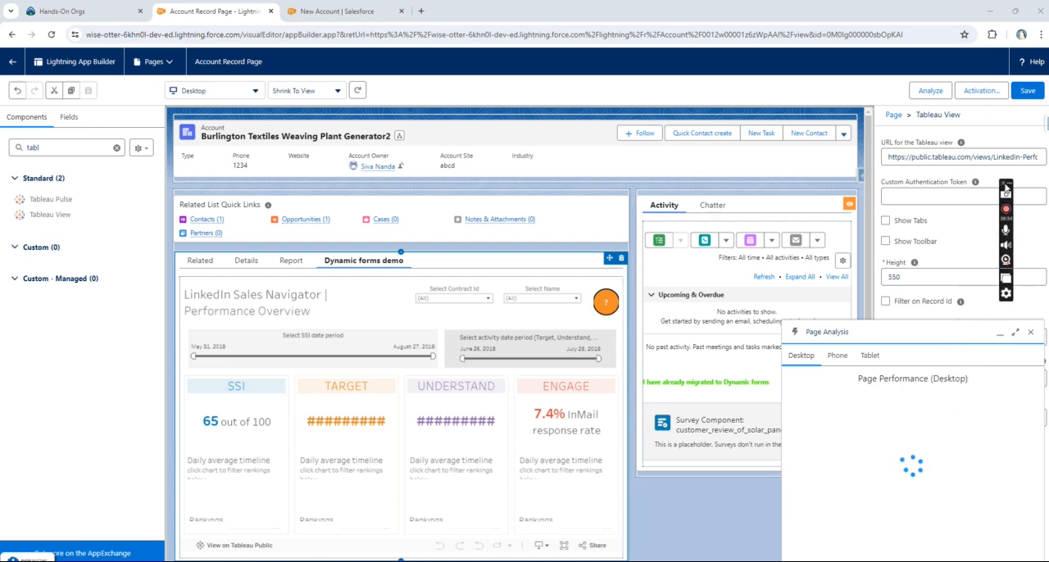
pyautogui.click(837, 356)
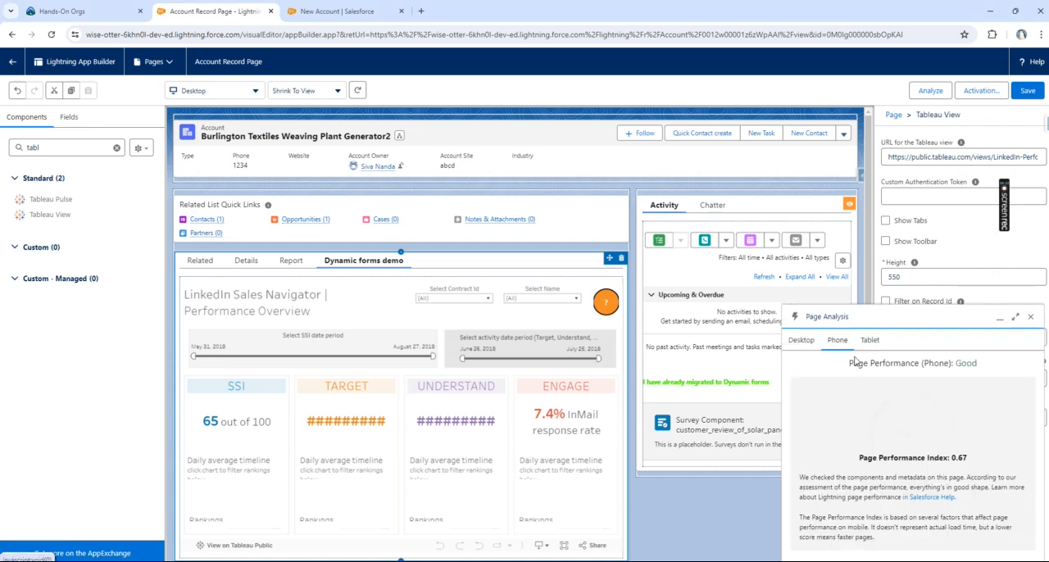
pyautogui.click(872, 342)
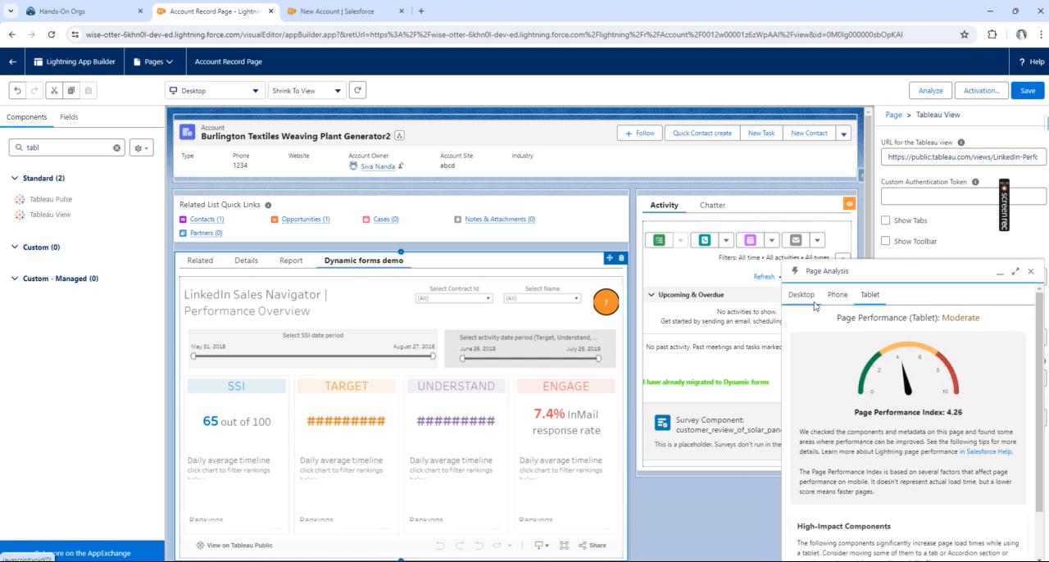
pyautogui.click(810, 296)
pyautogui.scroll(-1, 897, 414)
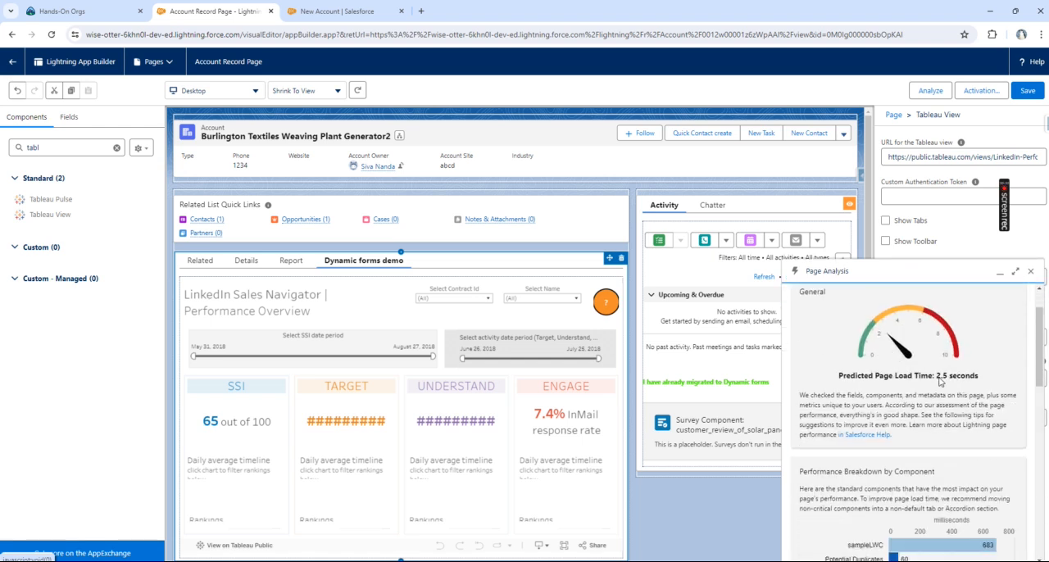
pyautogui.scroll(-5, 872, 401)
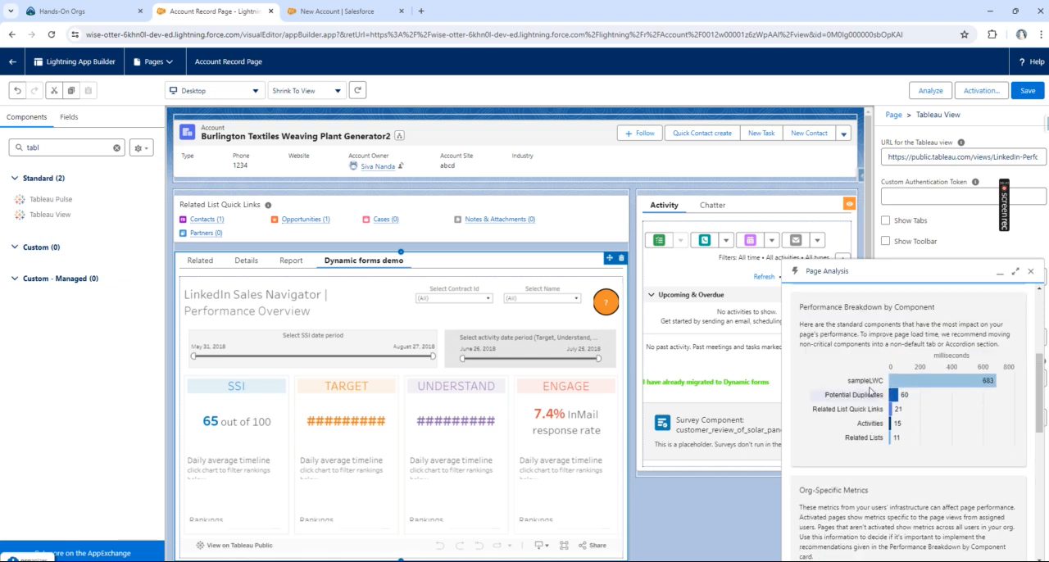
pyautogui.scroll(-3, 870, 392)
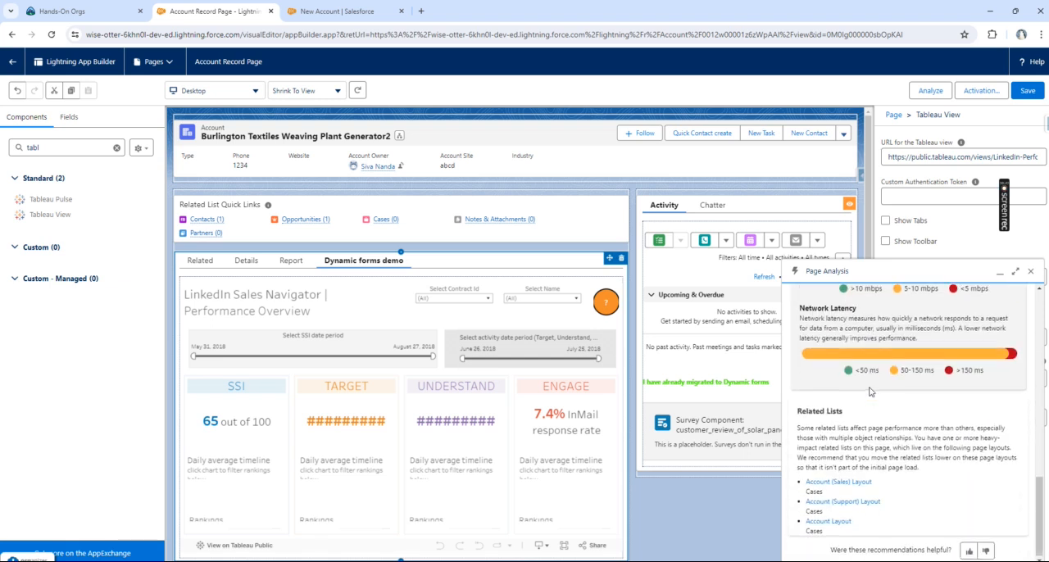
pyautogui.scroll(4, 871, 391)
pyautogui.scroll(6, 871, 392)
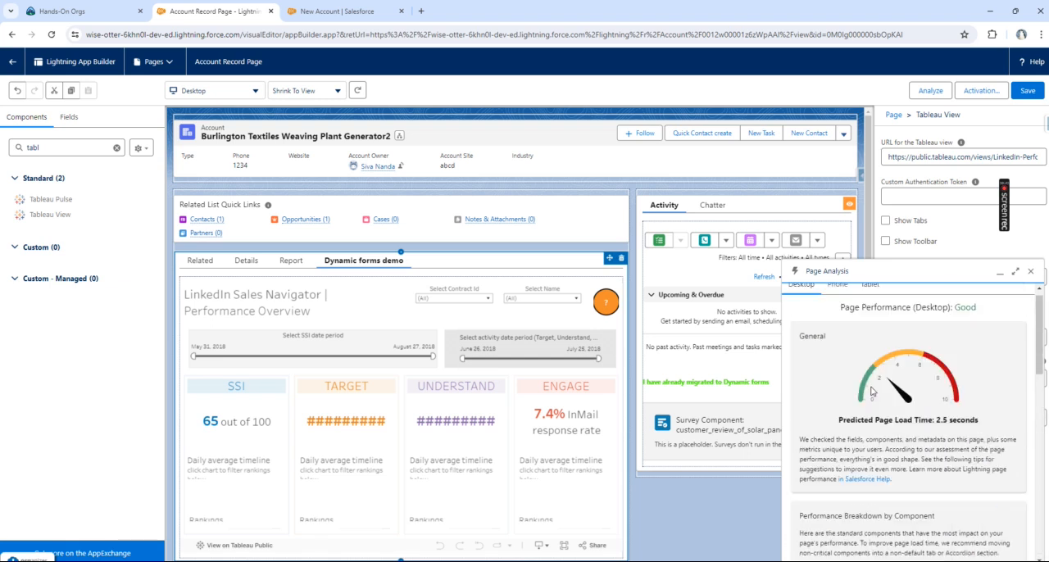
pyautogui.click(1032, 272)
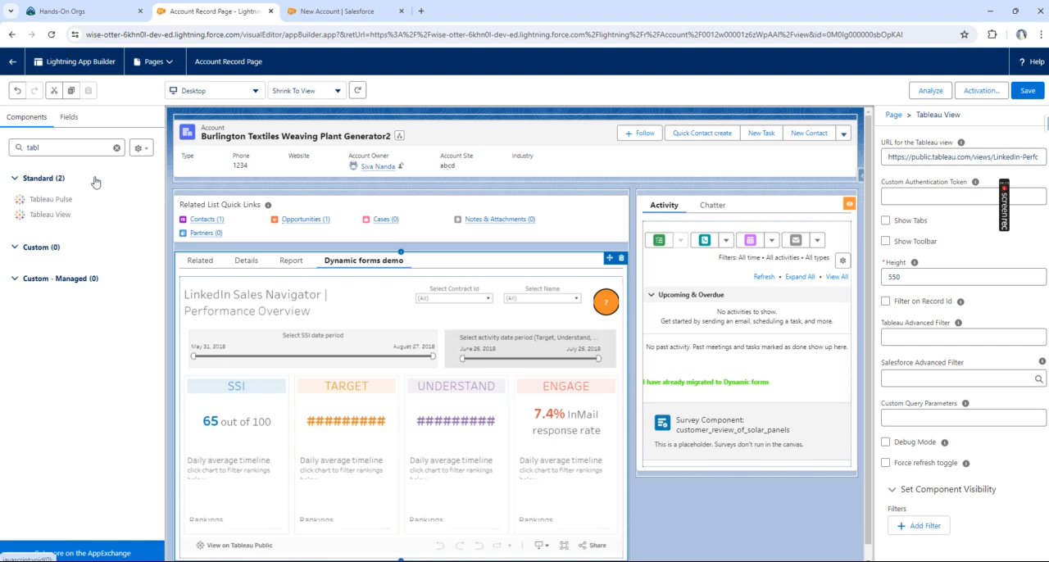
# Step: Save the Account record page and return to the Burlington Textiles Weaving Plant Generator2 account record
pyautogui.click(1026, 90)
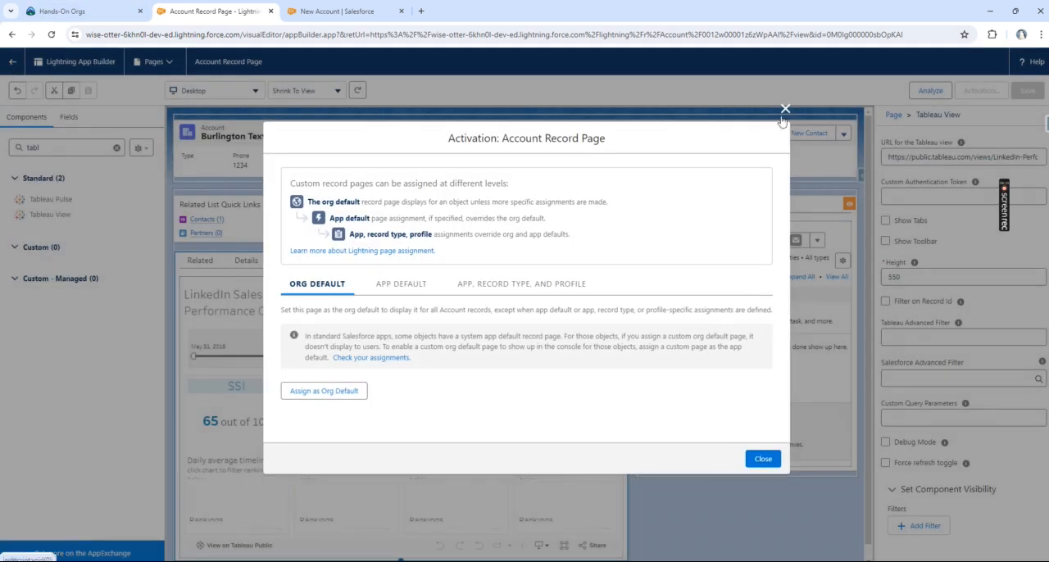
pyautogui.click(784, 109)
pyautogui.click(12, 62)
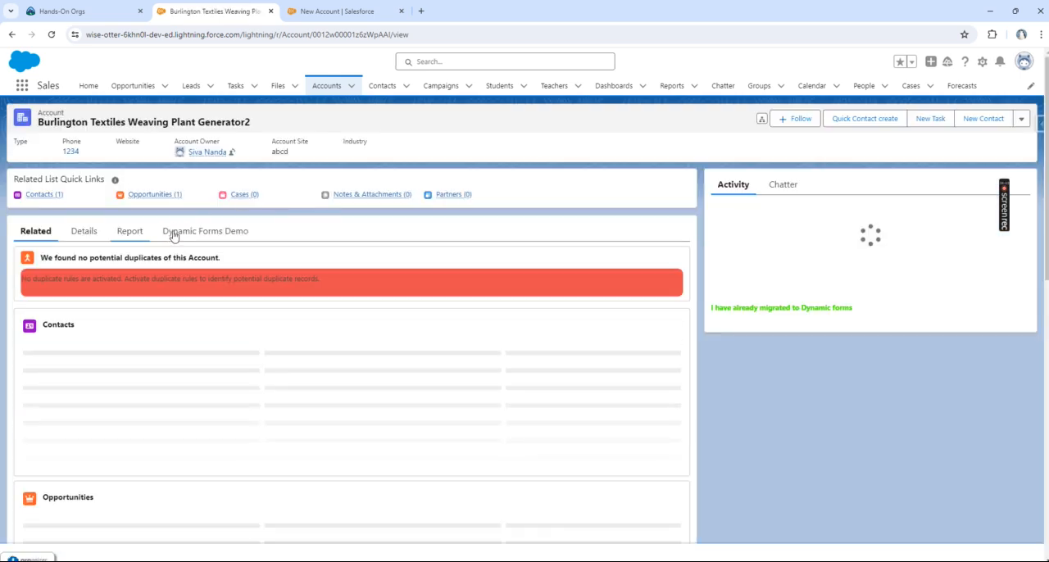
# Step: In the account's Dynamic Forms Demo section, set the end of the dashboard's SSI date period to July 21, 2018
pyautogui.click(203, 233)
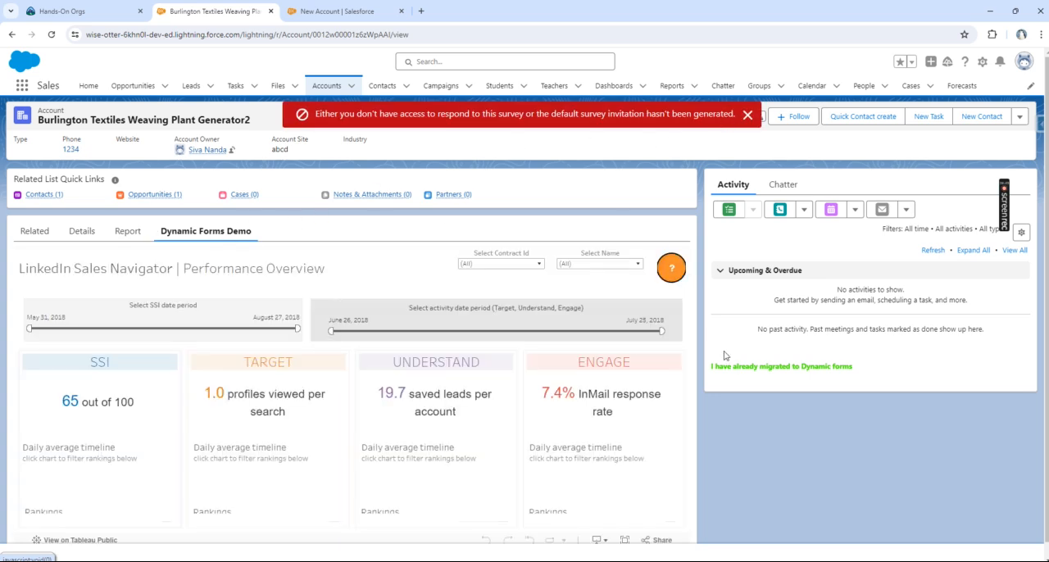
pyautogui.moveTo(710, 369); pyautogui.dragTo(864, 370)
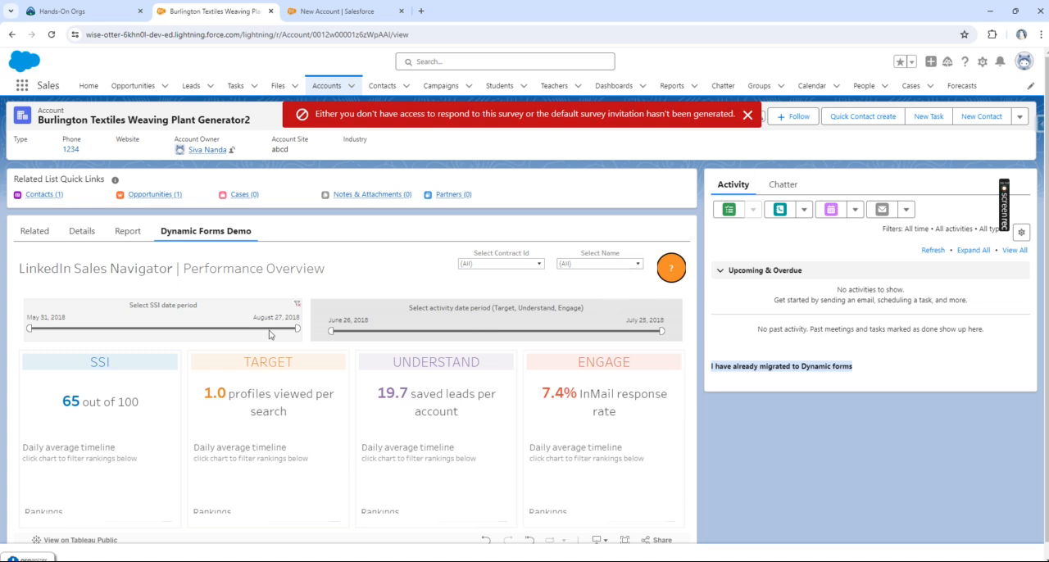
pyautogui.moveTo(288, 330); pyautogui.dragTo(187, 330)
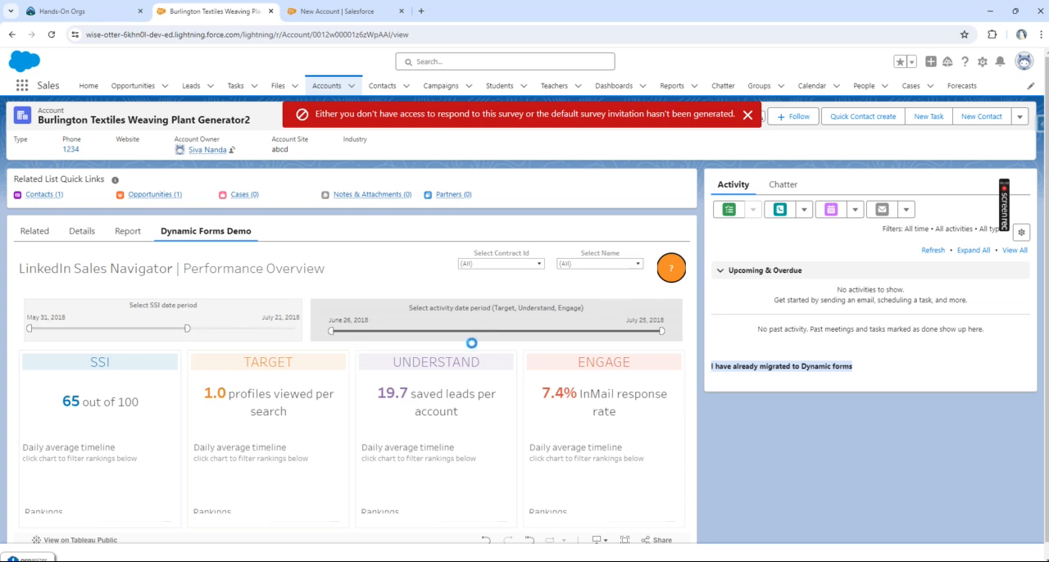
# Step: Examine the account's embedded Revenue Closed by Quarter chart and its source report, and return to check the account's related lists
pyautogui.click(128, 232)
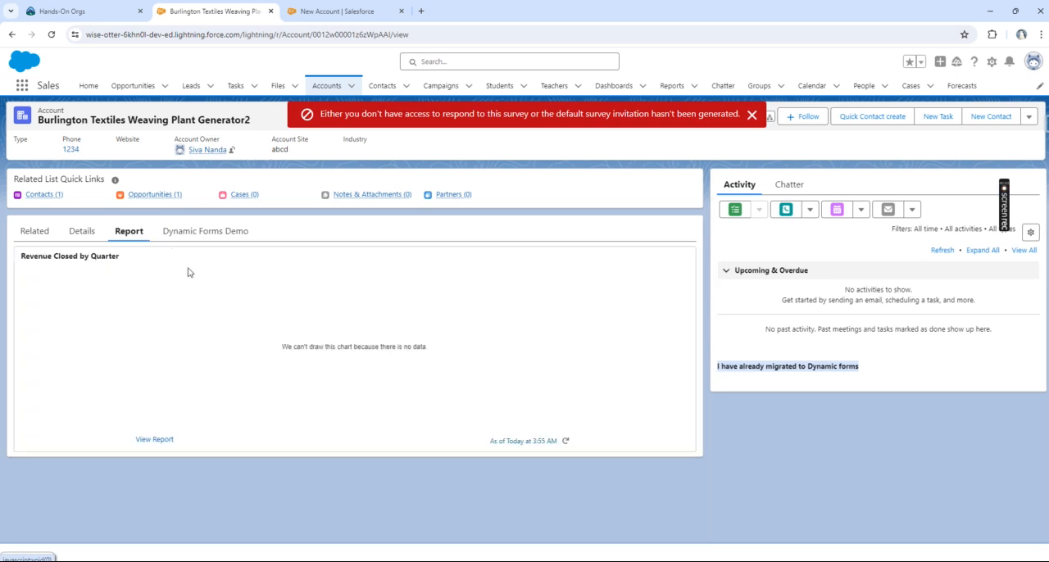
pyautogui.click(151, 440)
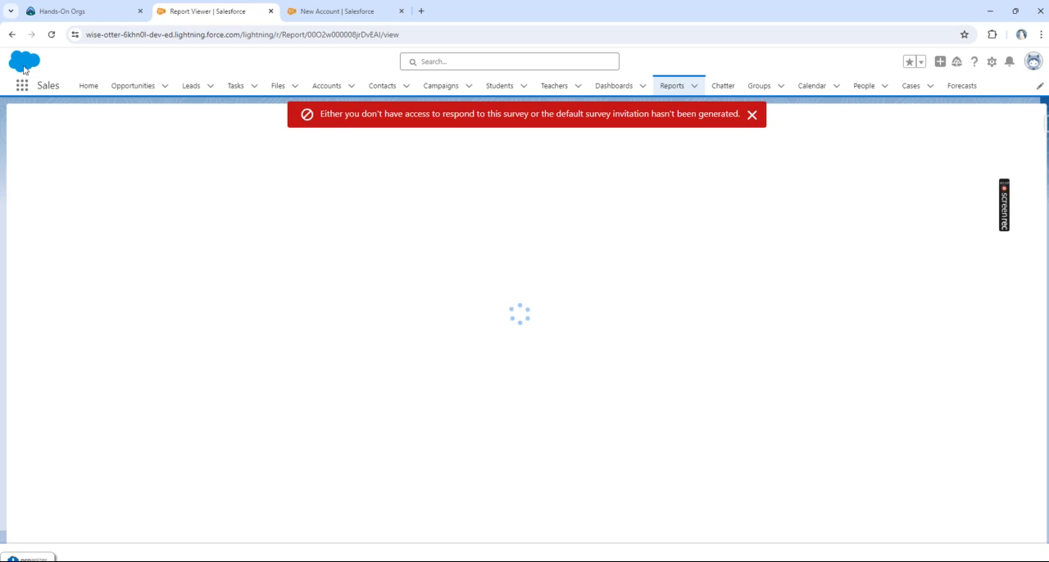
pyautogui.click(12, 36)
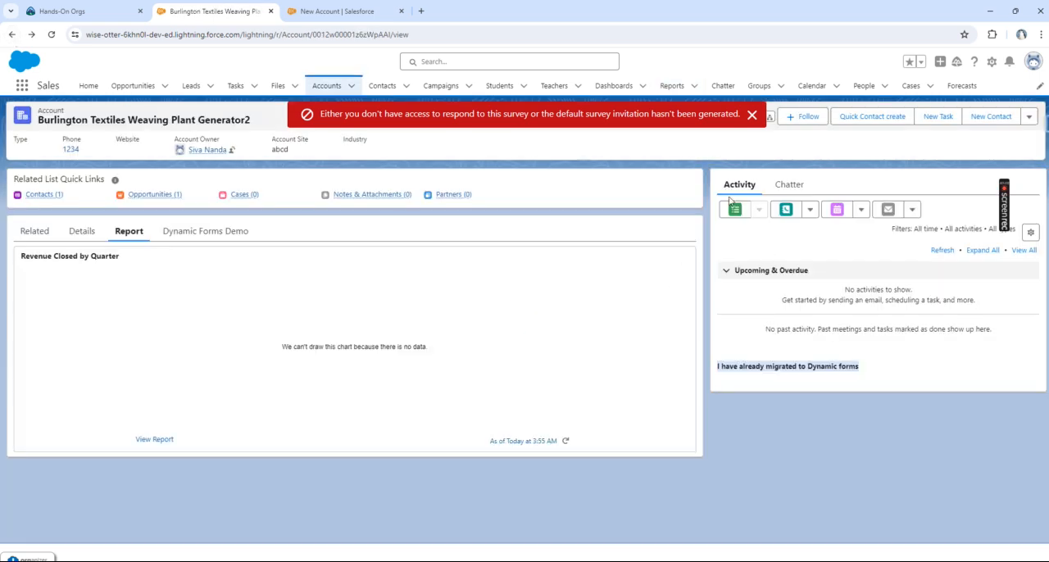
pyautogui.click(752, 116)
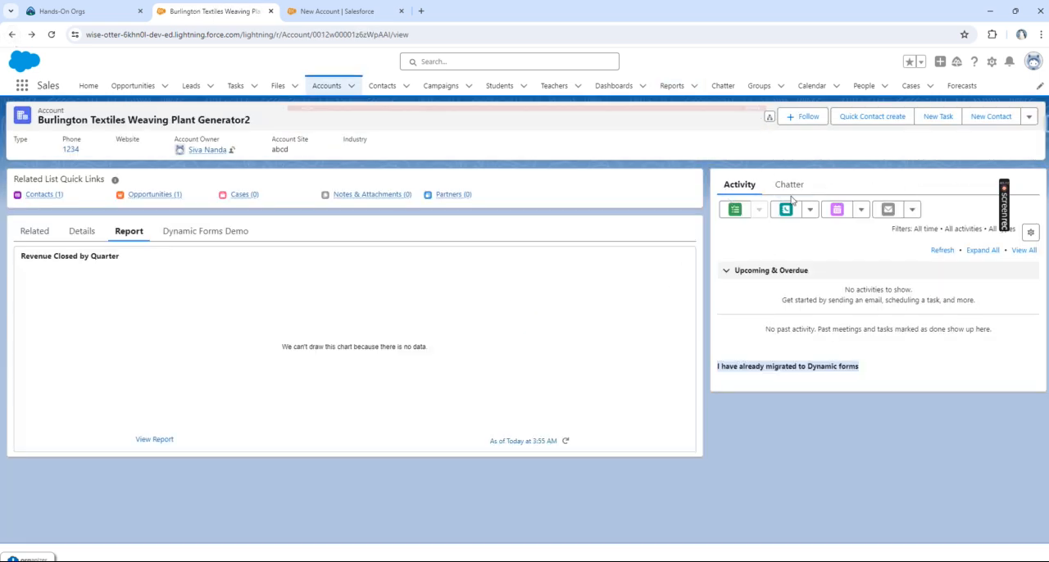
pyautogui.click(47, 235)
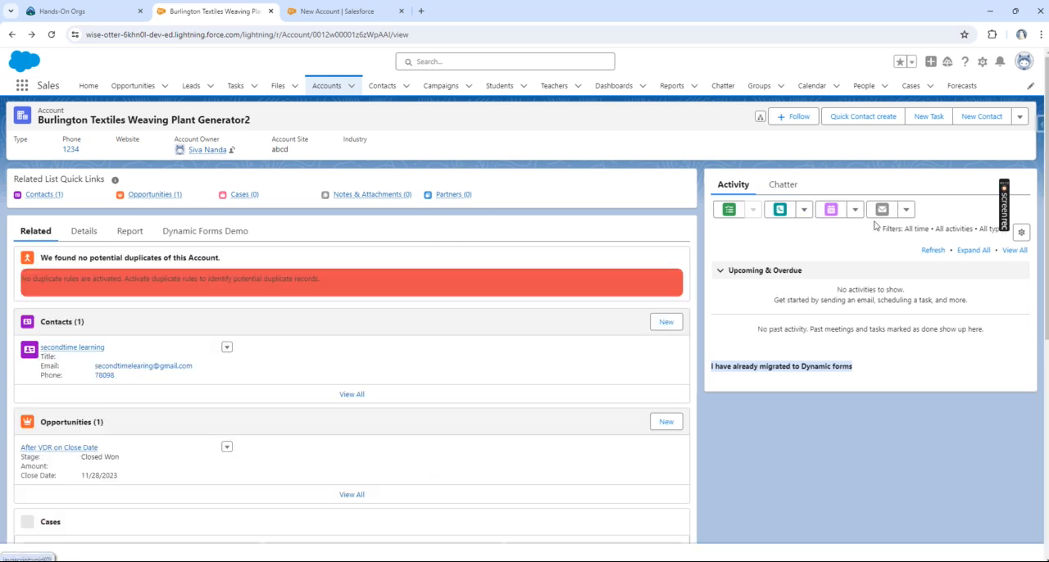
# Step: In the account's details, set Annual Revenue to 200 and Rating to Hot, and save the record
pyautogui.click(83, 234)
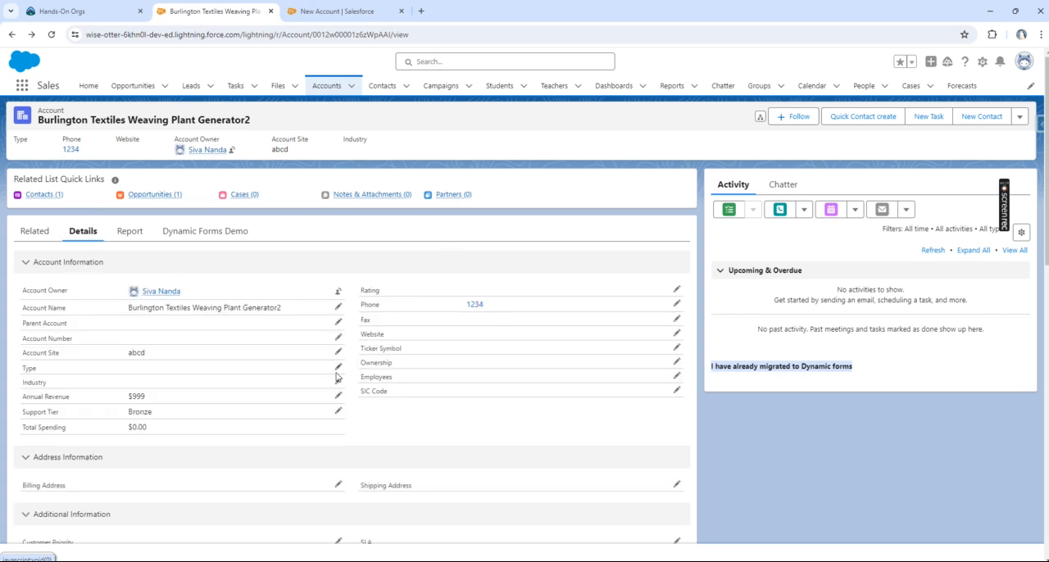
pyautogui.click(338, 397)
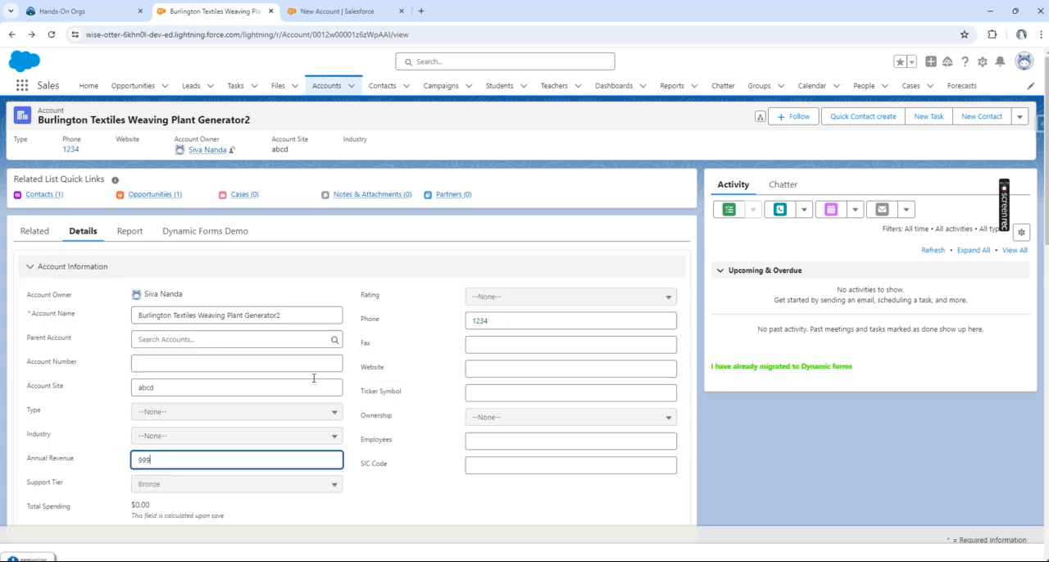
pyautogui.moveTo(158, 461); pyautogui.dragTo(135, 462)
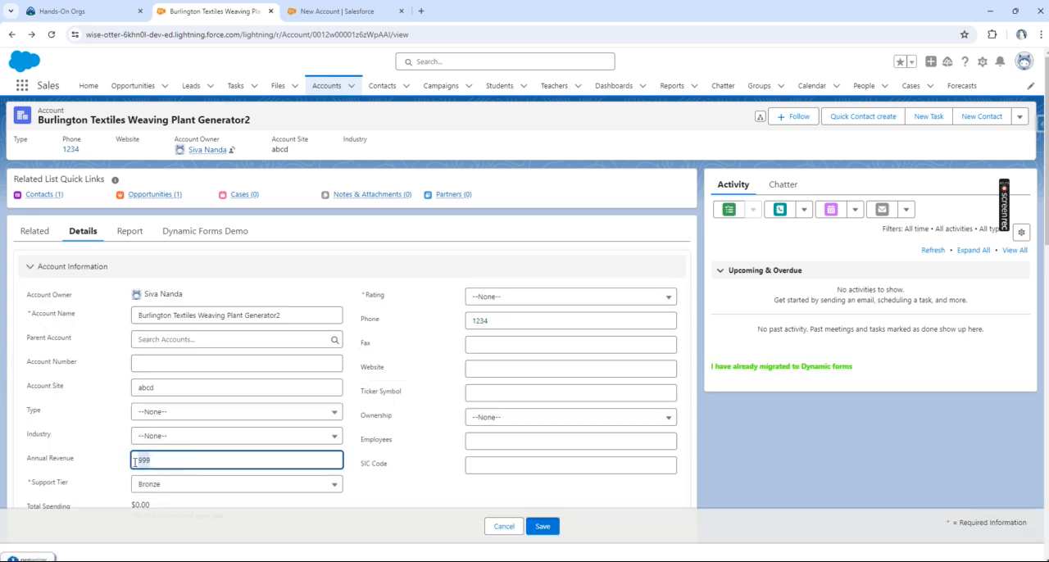
pyautogui.write('200')
pyautogui.click(542, 526)
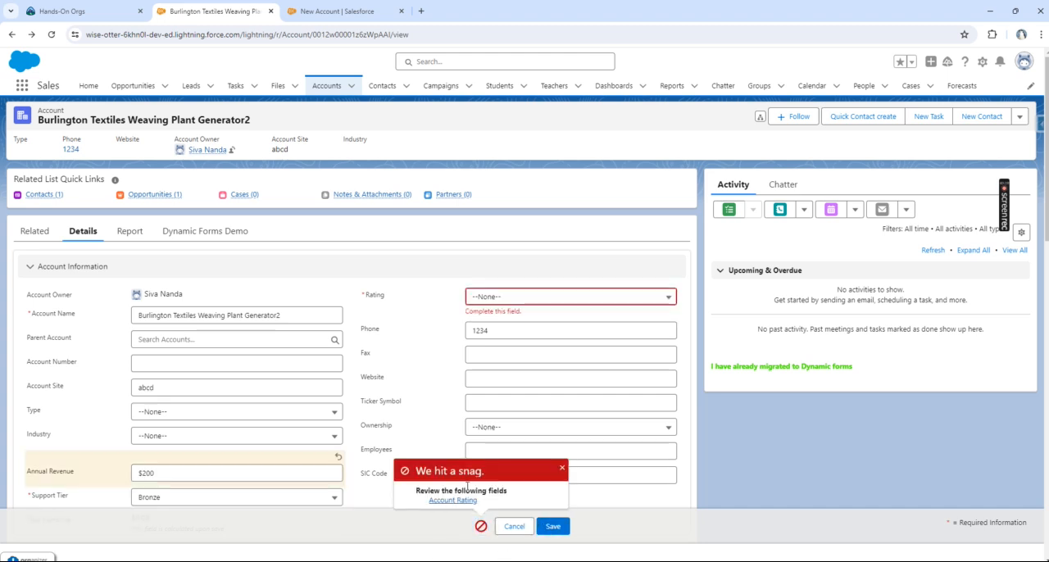
pyautogui.click(489, 300)
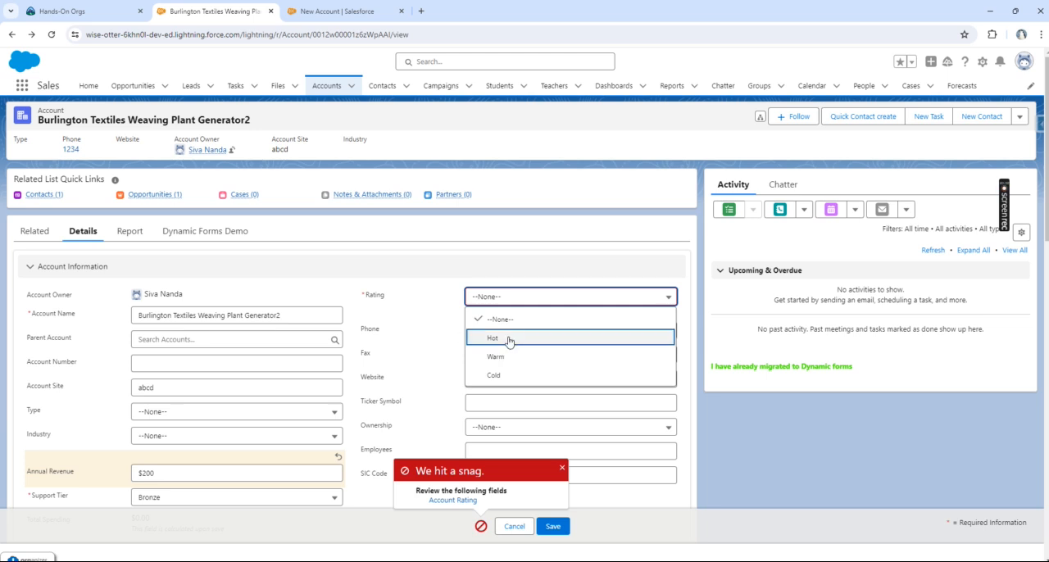
pyautogui.click(506, 339)
pyautogui.click(547, 529)
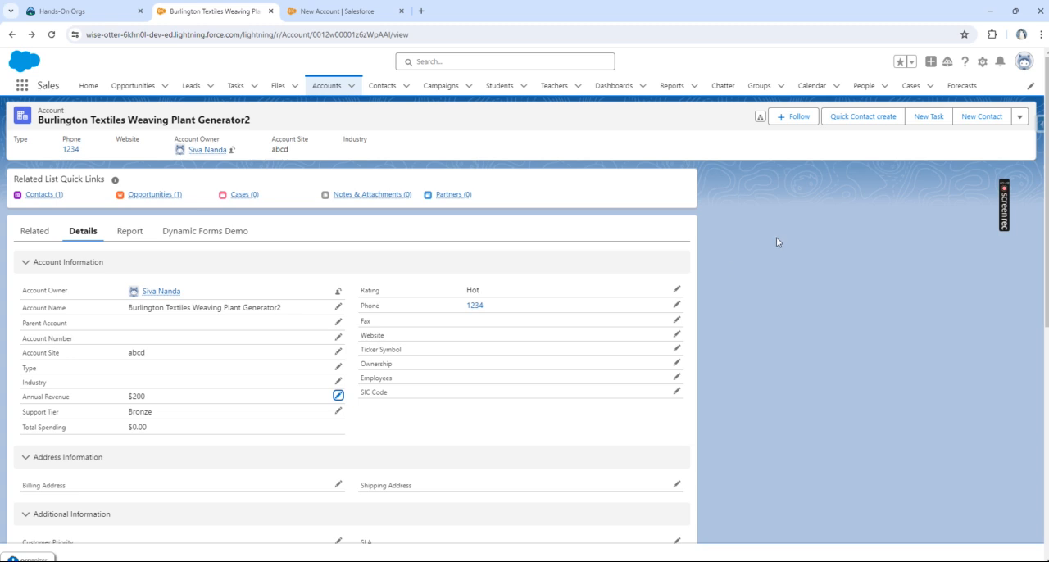
# Step: Set the account's Annual Revenue to 980, save the record and dismiss the survey error message
pyautogui.click(338, 395)
pyautogui.moveTo(203, 452); pyautogui.dragTo(86, 449)
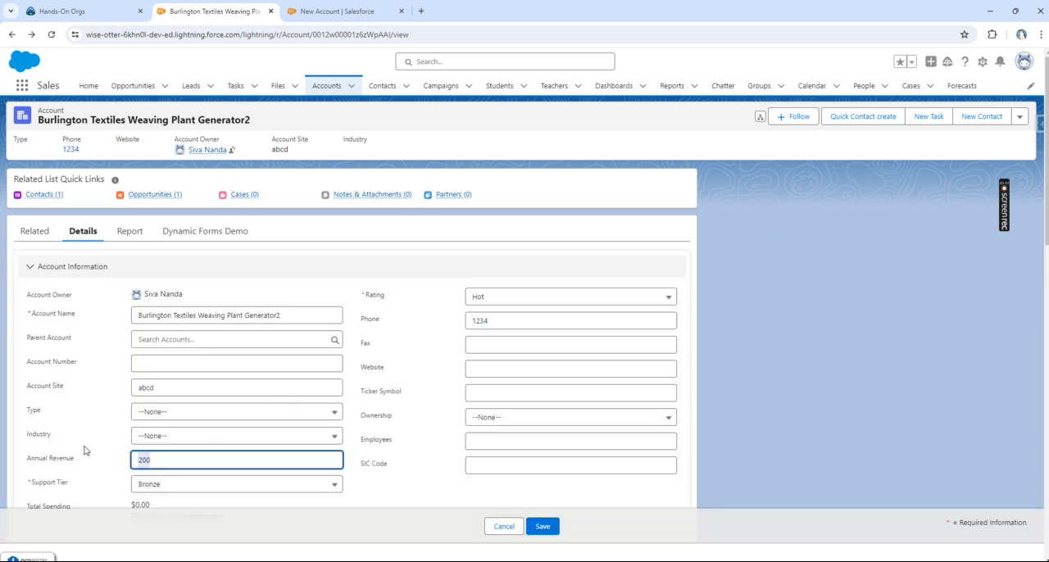
pyautogui.write('980')
pyautogui.click(542, 525)
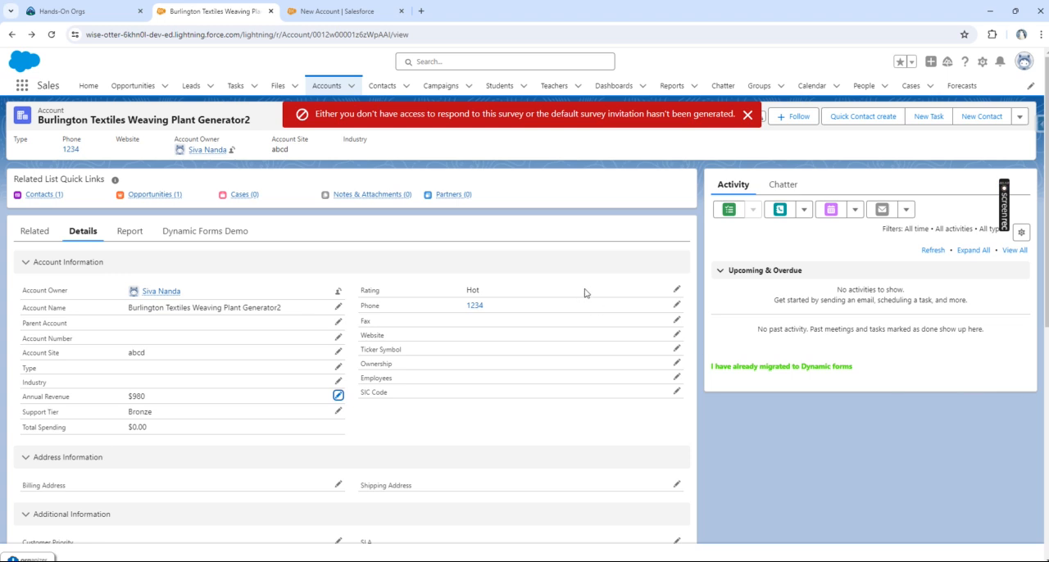
pyautogui.click(746, 115)
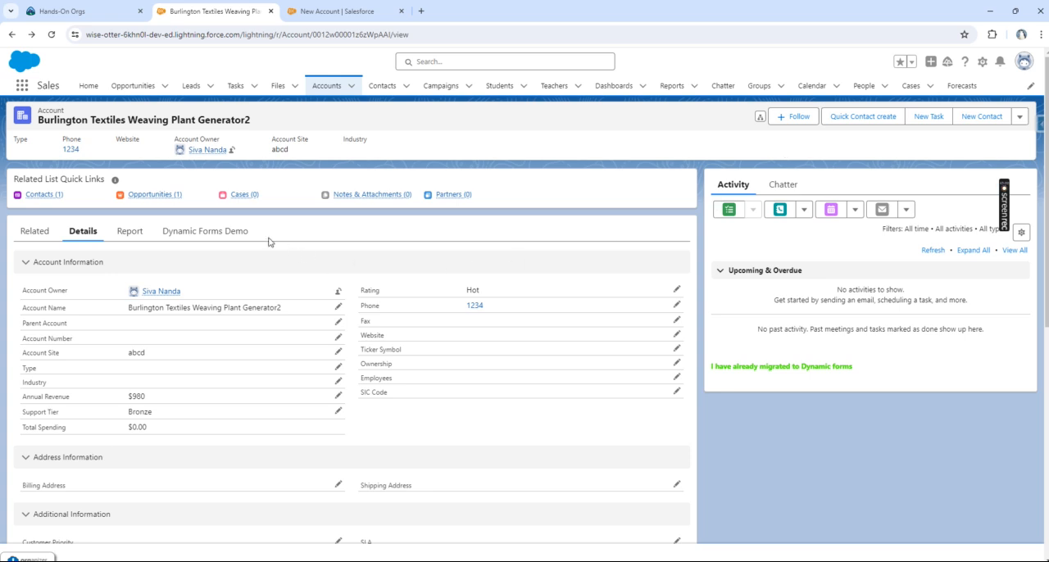
# Step: Check the account's Dynamic Forms Demo dashboard and Report section, and return to its details
pyautogui.click(238, 233)
pyautogui.click(121, 237)
pyautogui.click(83, 233)
pyautogui.click(227, 233)
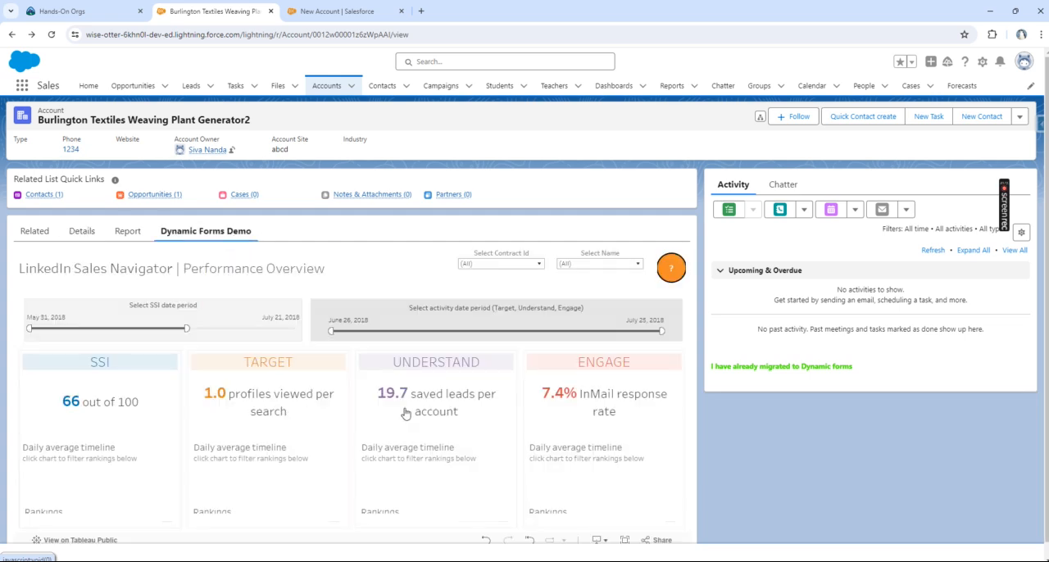
pyautogui.click(82, 233)
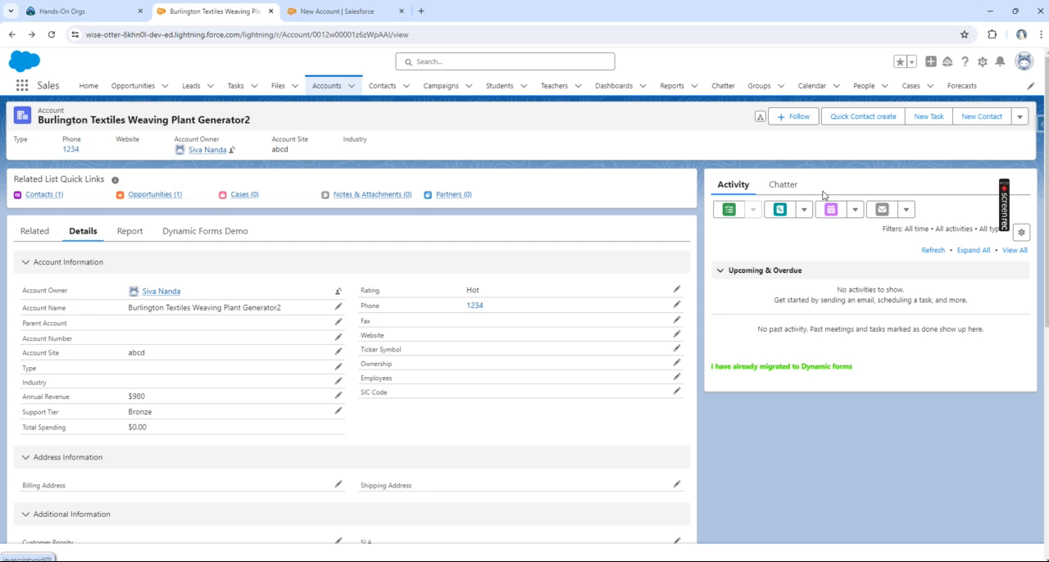
# Step: Discard the unsaved new account form and open the Account object's definition in Setup's Object Manager
pyautogui.click(335, 14)
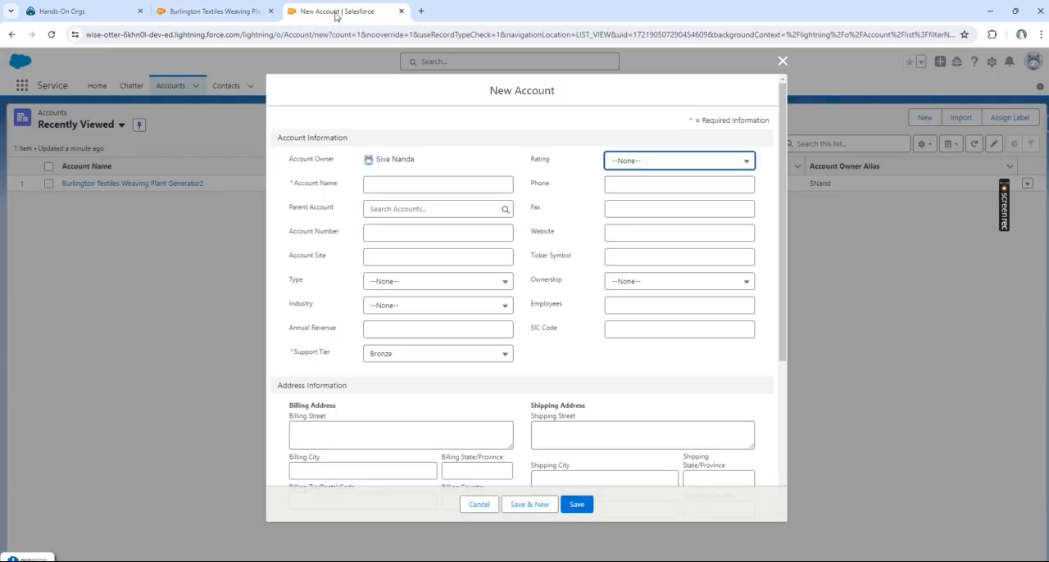
pyautogui.click(783, 61)
pyautogui.click(992, 62)
pyautogui.click(951, 94)
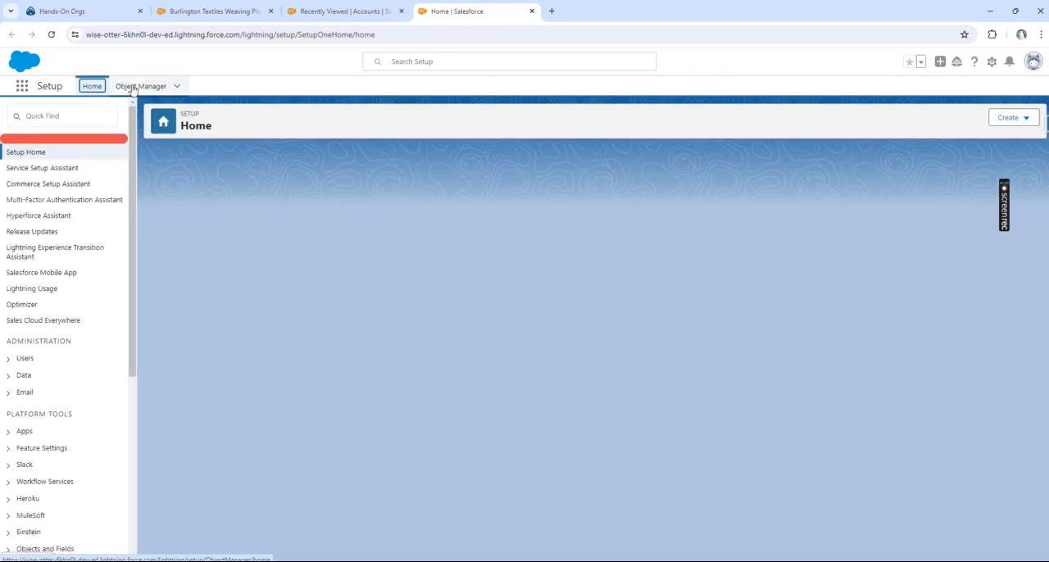
pyautogui.click(131, 88)
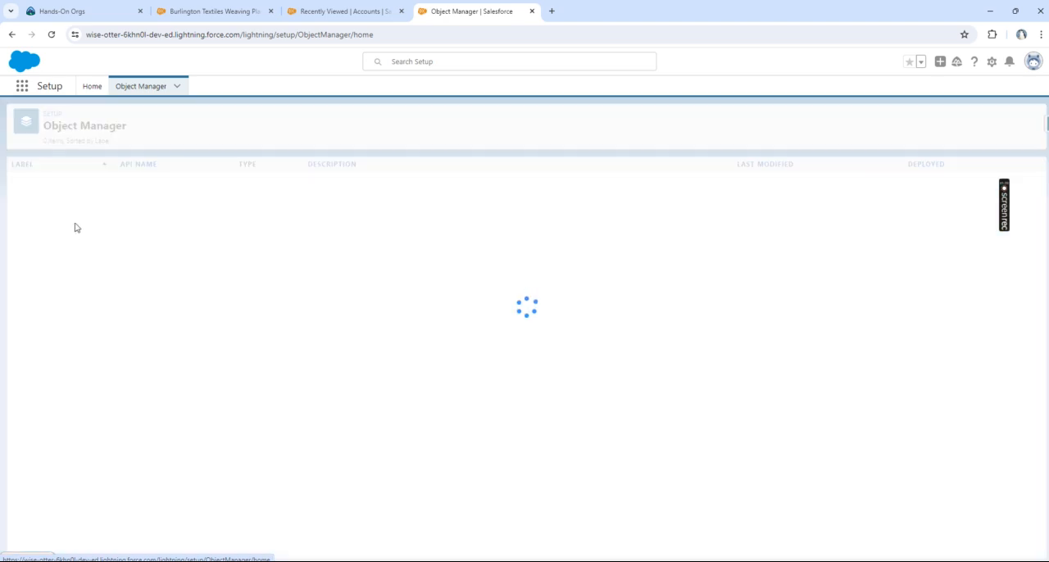
pyautogui.click(26, 181)
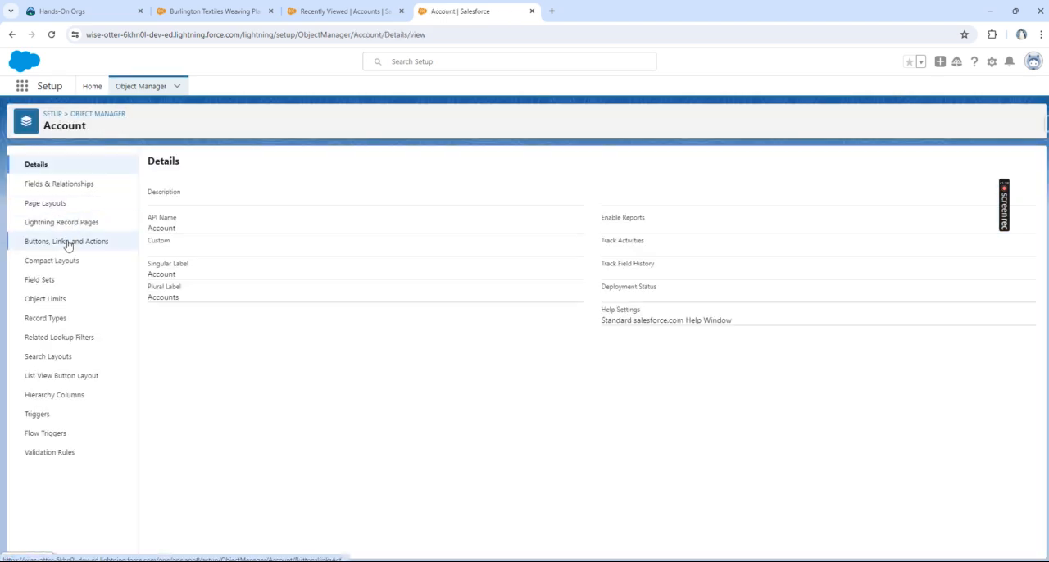
# Step: Open a new custom button or link for the Account object and examine its Detail Page Link display type
pyautogui.click(73, 241)
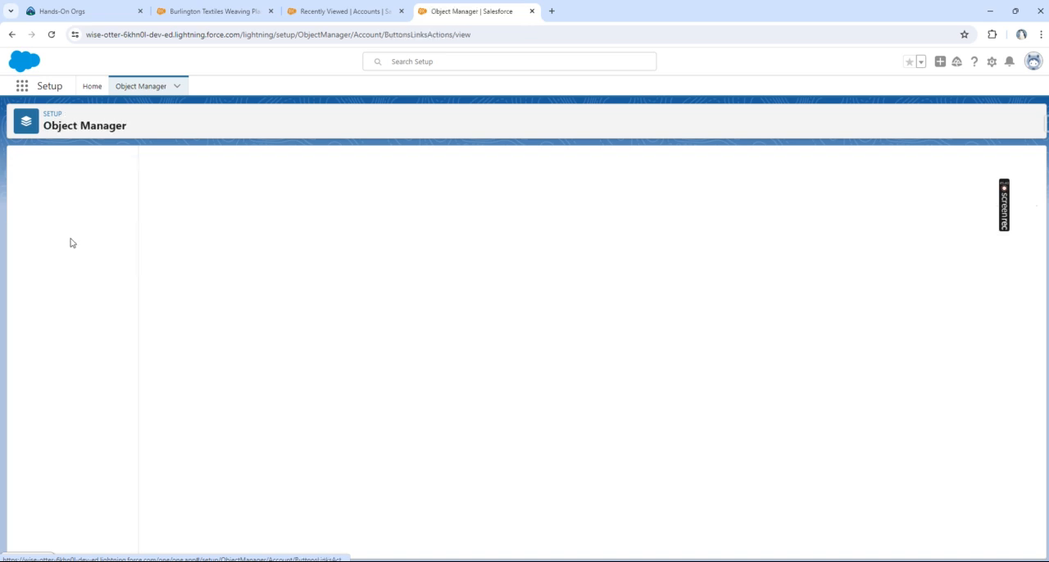
pyautogui.click(998, 164)
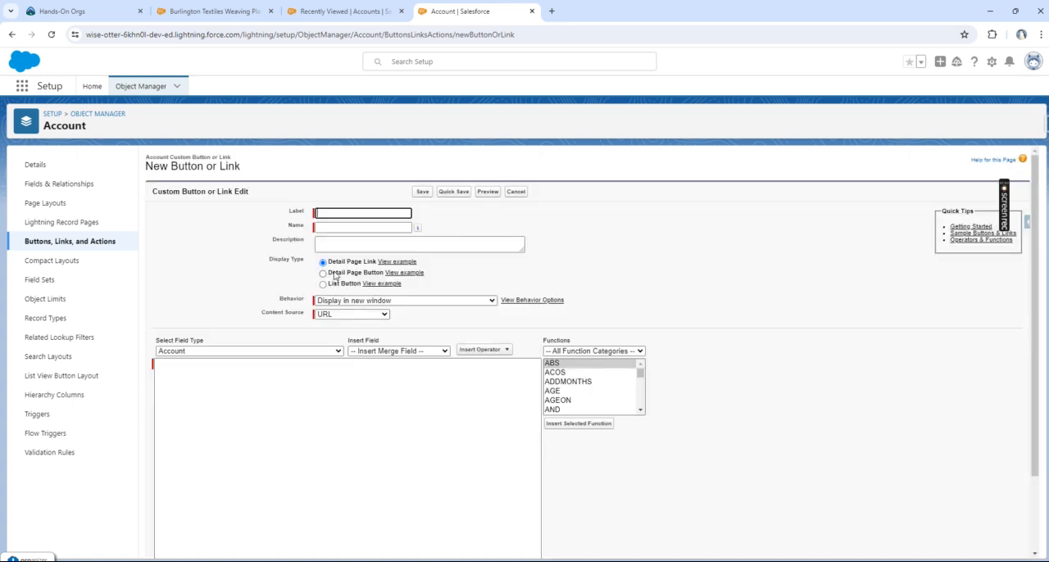
pyautogui.moveTo(338, 263); pyautogui.dragTo(381, 264)
# Step: Return to the Burlington Textiles Weaving Plant Generator2 account and review the field sections in its details
pyautogui.click(217, 11)
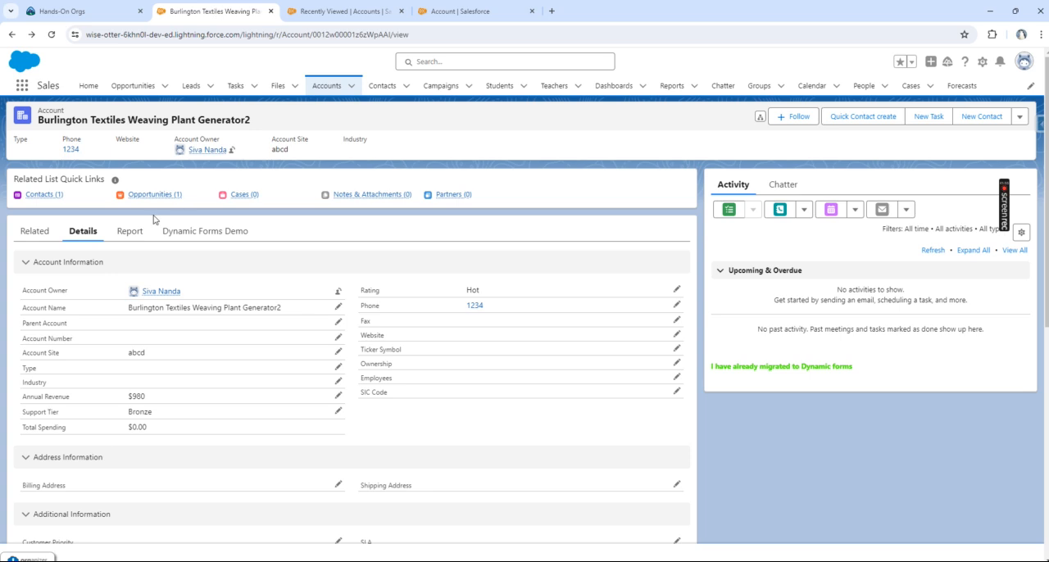
pyautogui.scroll(-3, 221, 404)
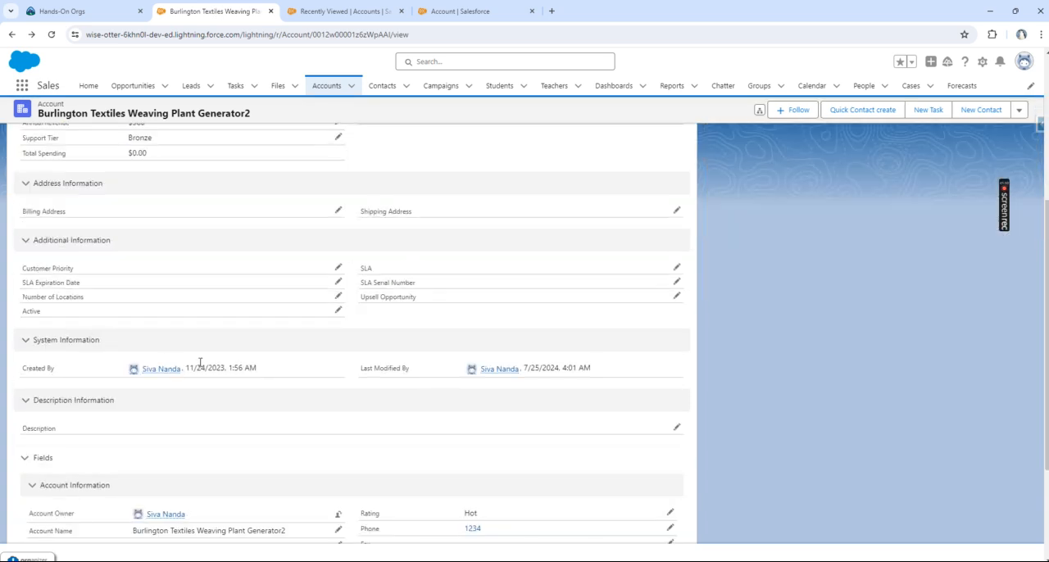
pyautogui.scroll(3, 219, 332)
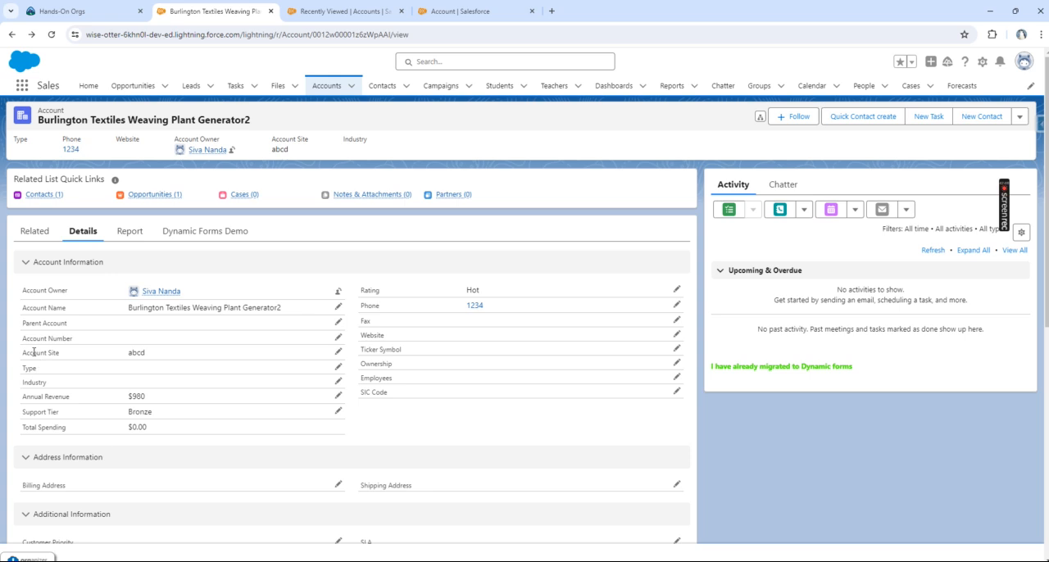
pyautogui.moveTo(34, 353); pyautogui.dragTo(65, 354)
pyautogui.click(46, 375)
# Step: Create an Account field dependency with Account Source as the controlling field and SLA as the dependent field
pyautogui.click(458, 12)
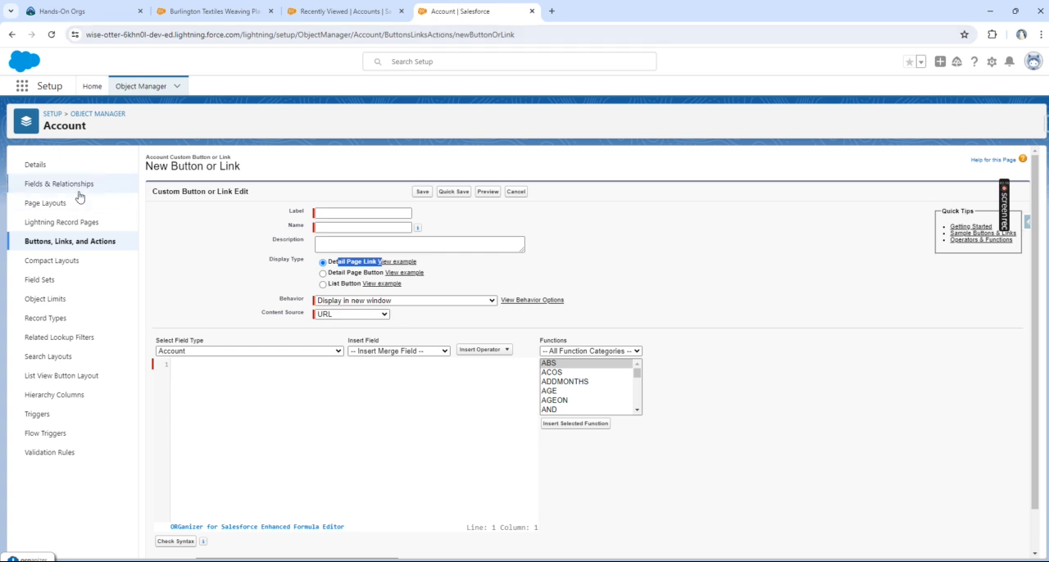
pyautogui.click(78, 186)
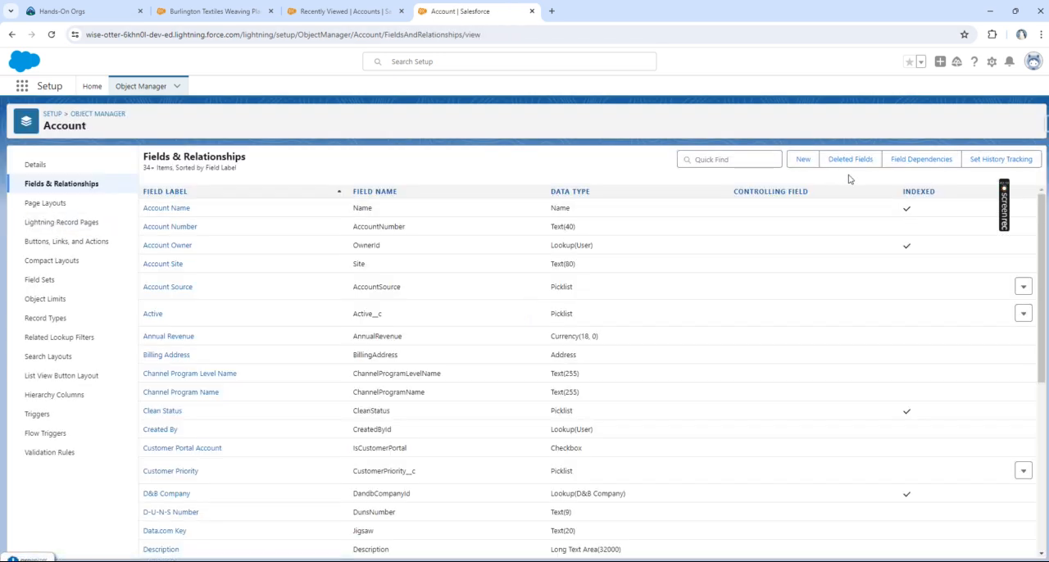
pyautogui.click(919, 167)
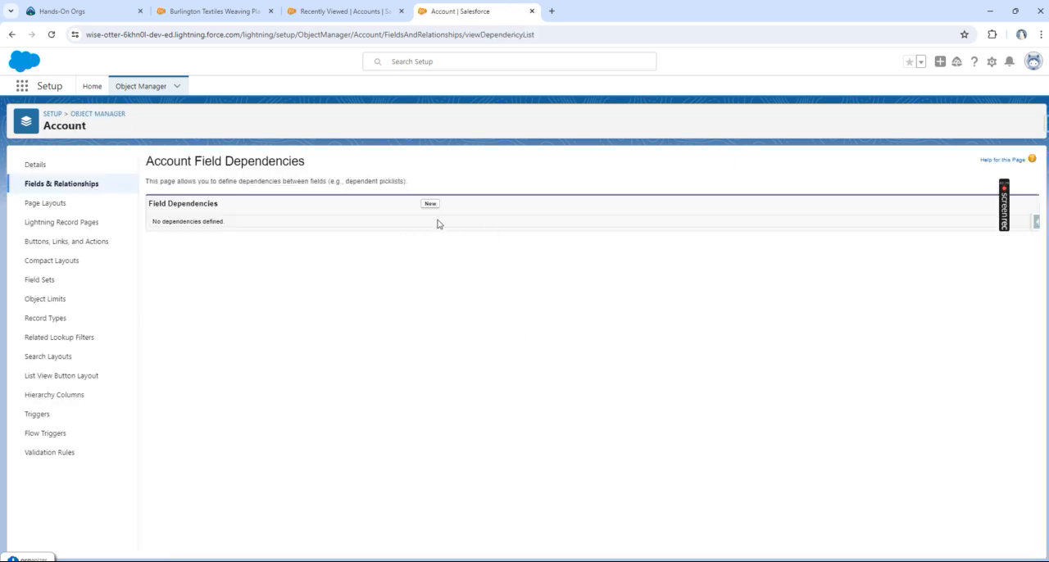
pyautogui.click(431, 204)
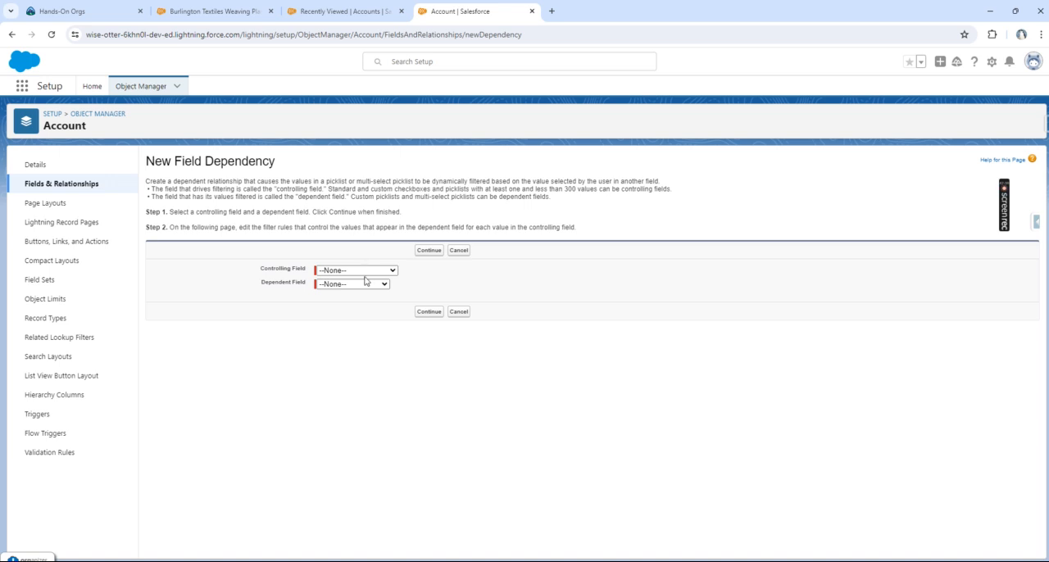
pyautogui.click(365, 272)
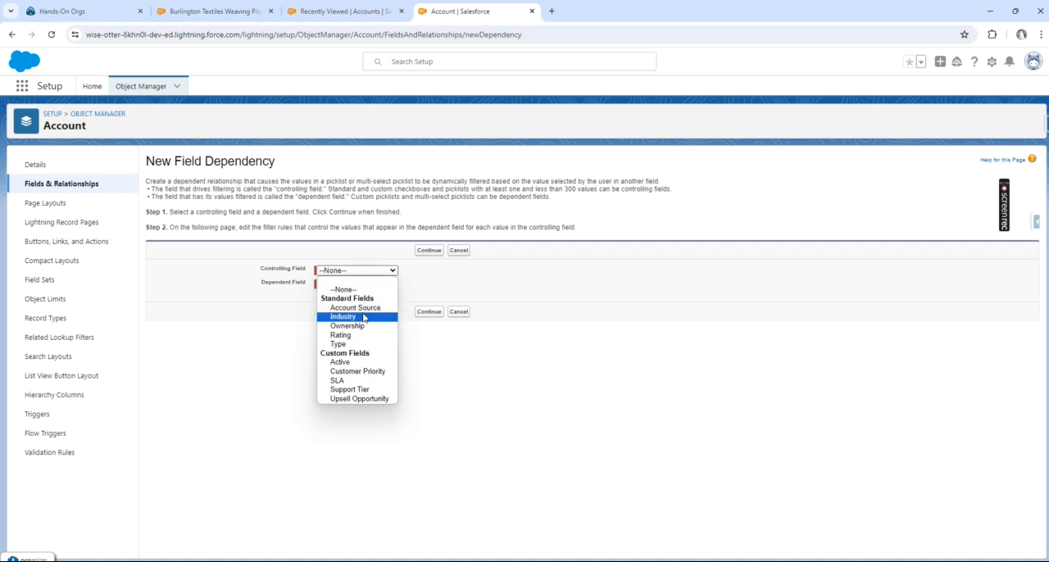
pyautogui.click(355, 307)
pyautogui.click(352, 284)
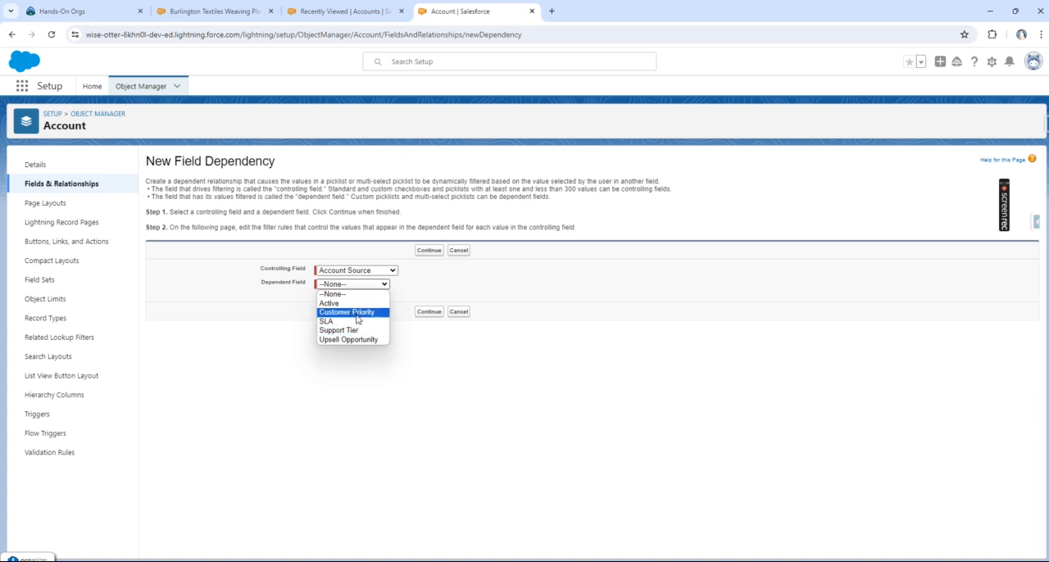
pyautogui.click(353, 322)
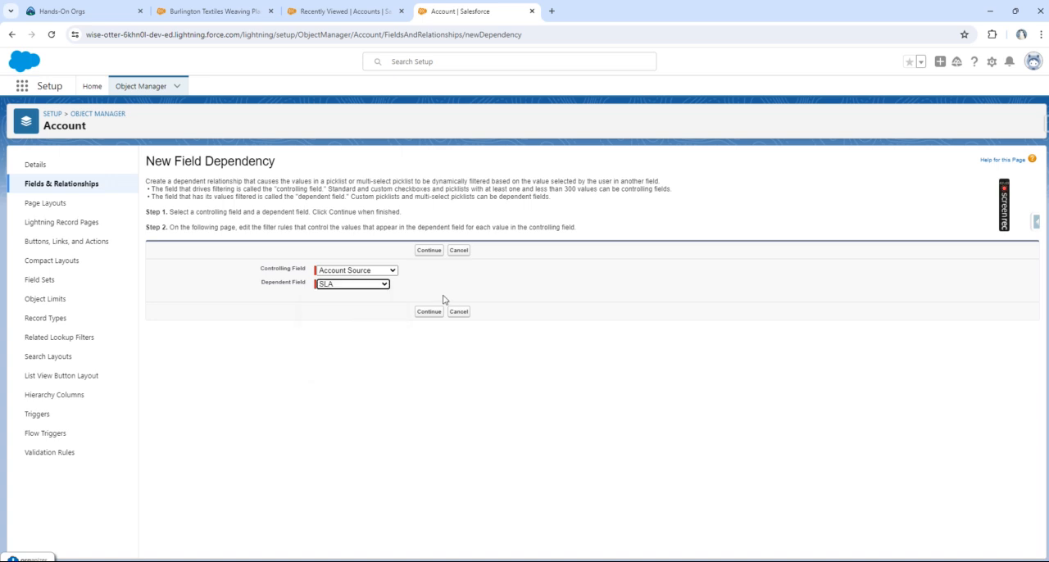
pyautogui.click(429, 312)
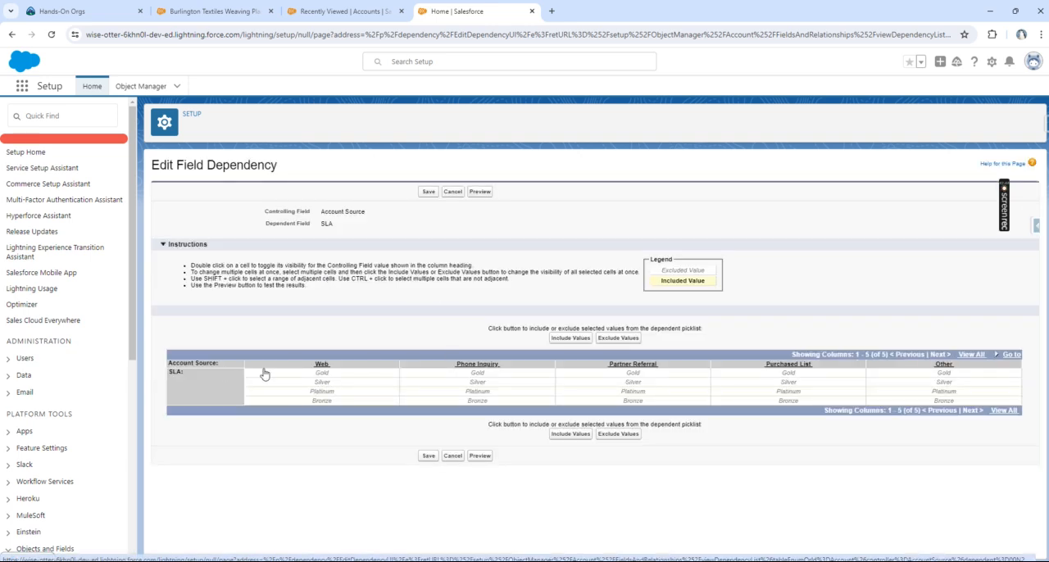
# Step: Include the Silver and Bronze SLA values for the Web account source
pyautogui.click(323, 375)
pyautogui.click(334, 383)
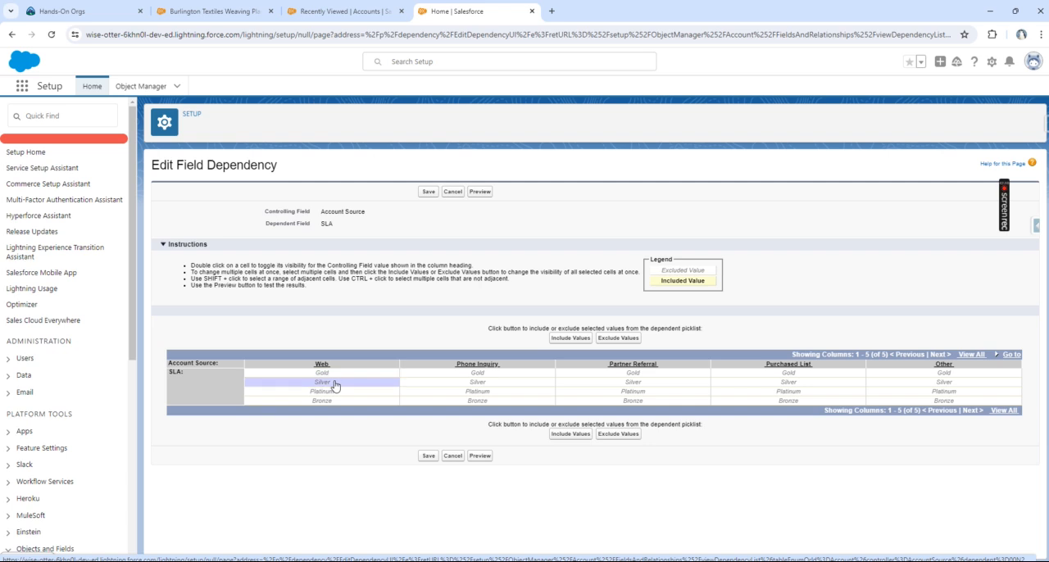
pyautogui.click(578, 434)
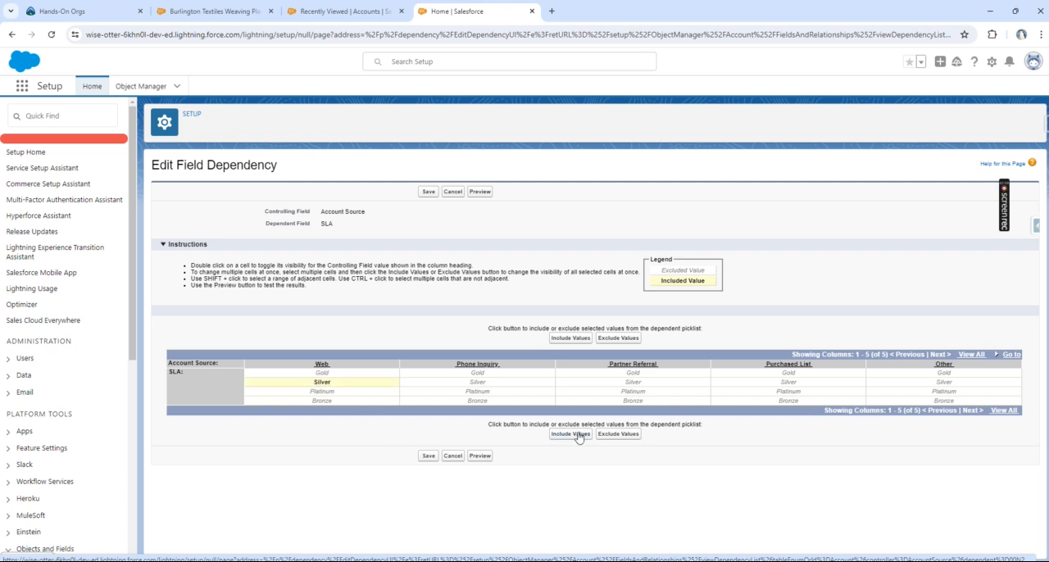
pyautogui.click(348, 402)
pyautogui.click(580, 434)
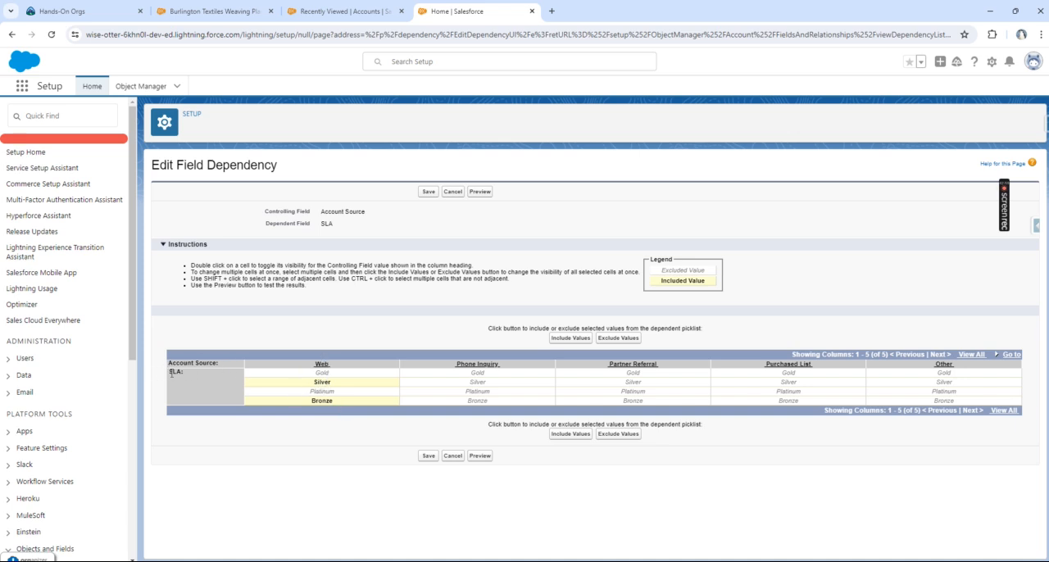
# Step: Include the Gold and Silver SLA values for both the Phone Inquiry and Partner Referral account sources
pyautogui.click(485, 374)
pyautogui.click(569, 436)
pyautogui.click(493, 383)
pyautogui.click(564, 435)
pyautogui.click(650, 376)
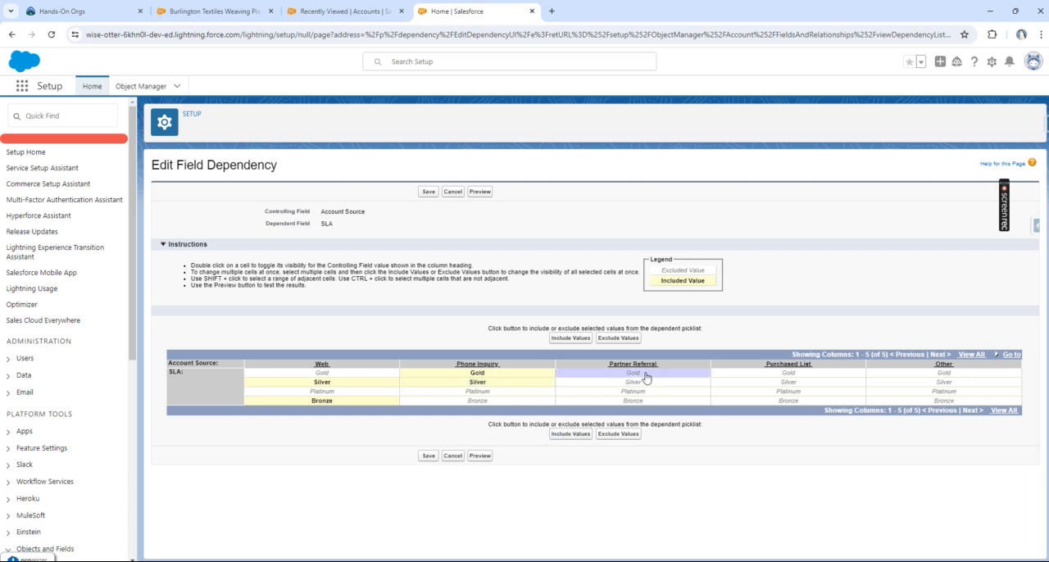
pyautogui.click(573, 436)
pyautogui.click(628, 384)
pyautogui.click(579, 435)
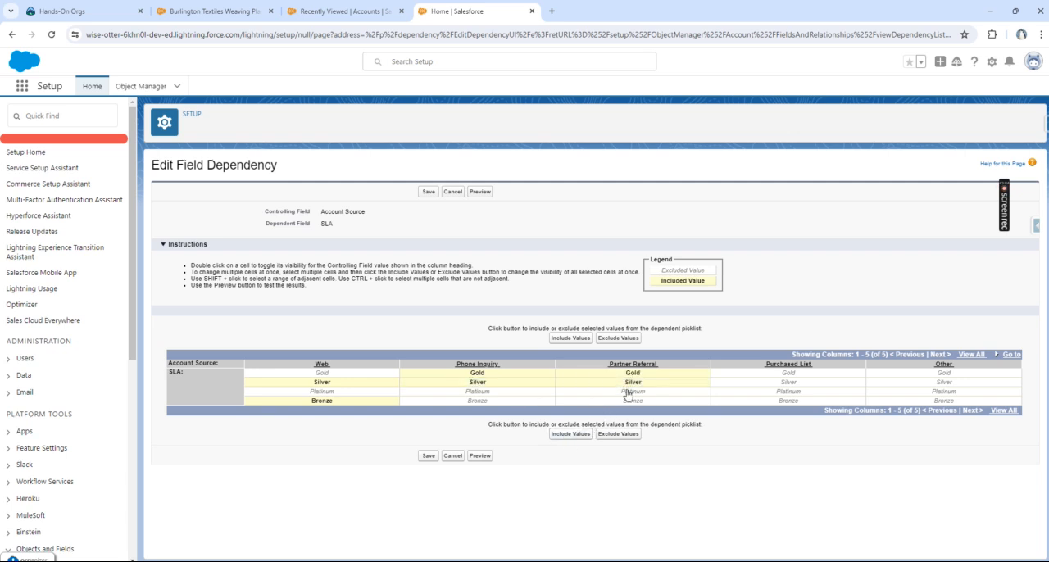
# Step: Include the Silver and Platinum SLA values for the Purchased List account source
pyautogui.click(799, 383)
pyautogui.click(576, 440)
pyautogui.click(795, 393)
pyautogui.click(574, 441)
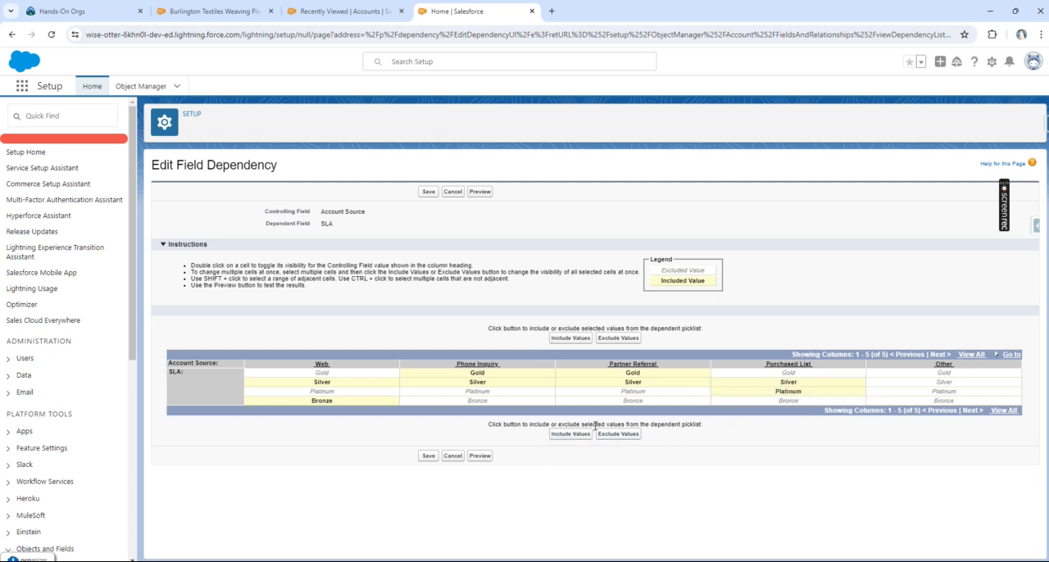
# Step: Include the Platinum SLA value for the Other account source and save the field dependency
pyautogui.click(926, 392)
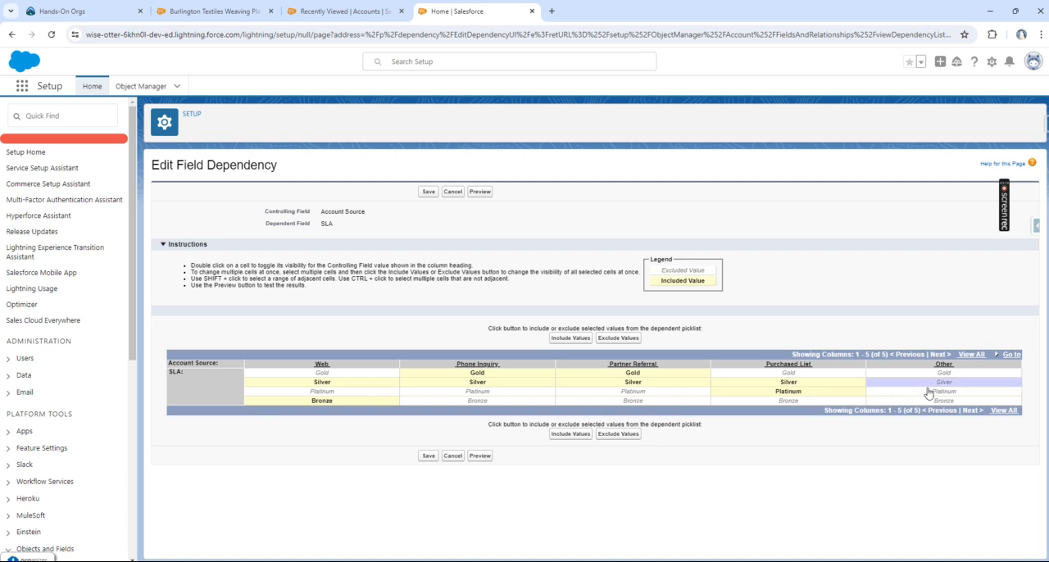
pyautogui.click(566, 435)
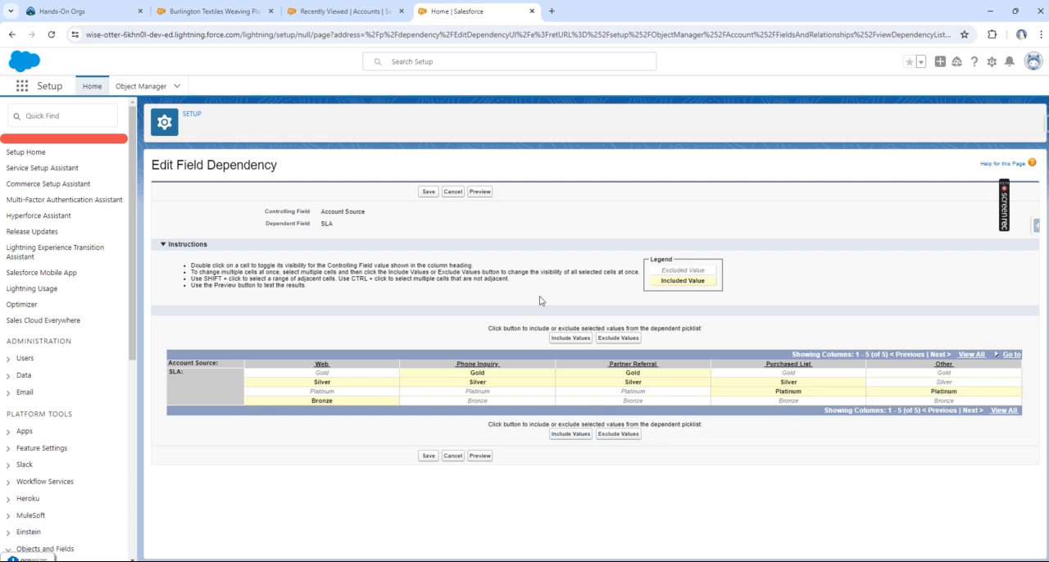
pyautogui.click(428, 456)
# Step: Return to the Burlington Textiles Weaving Plant Generator2 account and look through its detail sections for the Account Source and SLA fields
pyautogui.click(161, 6)
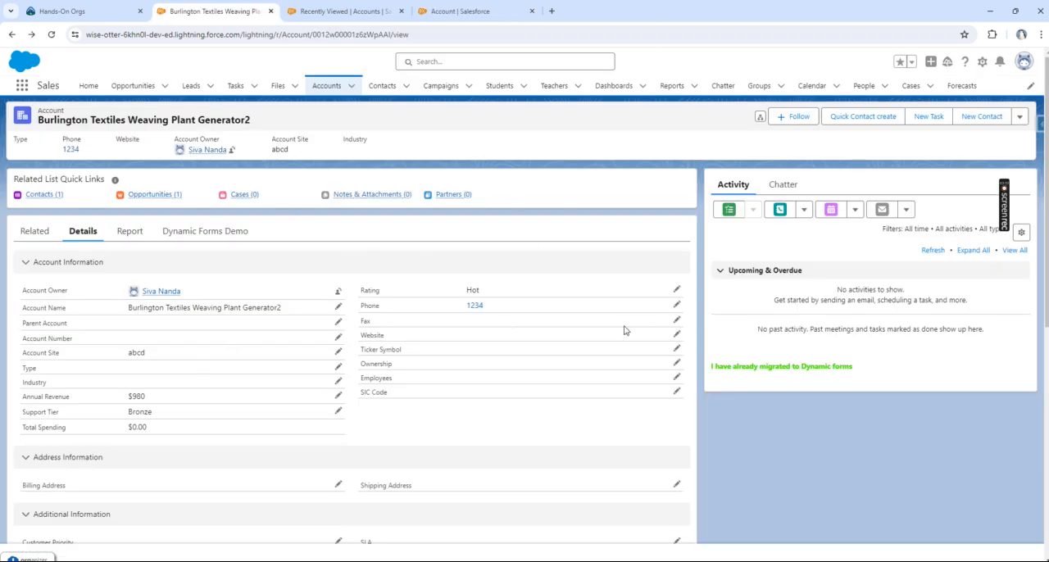
pyautogui.scroll(-5, 276, 308)
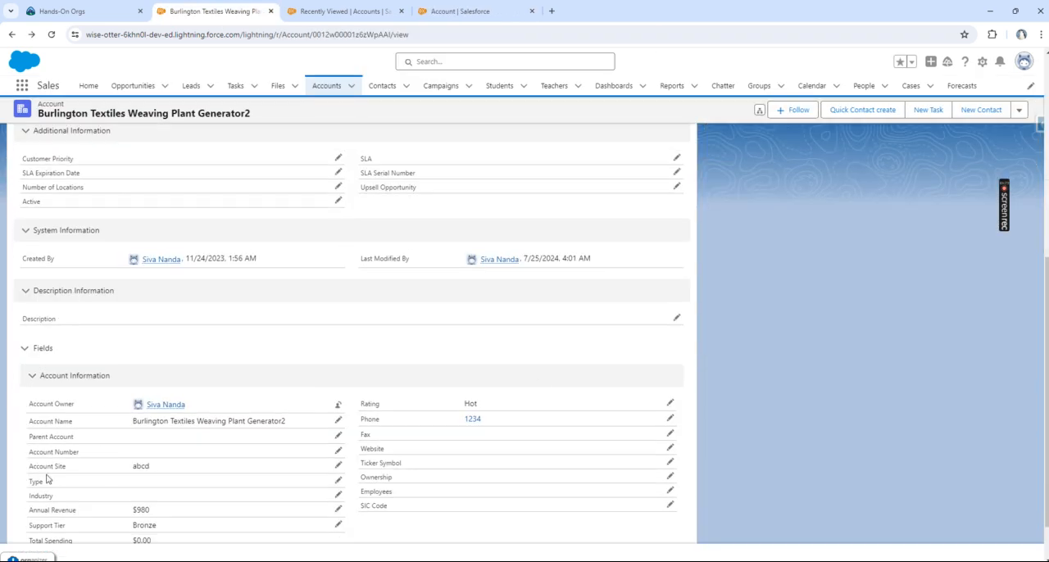
pyautogui.scroll(5, 74, 323)
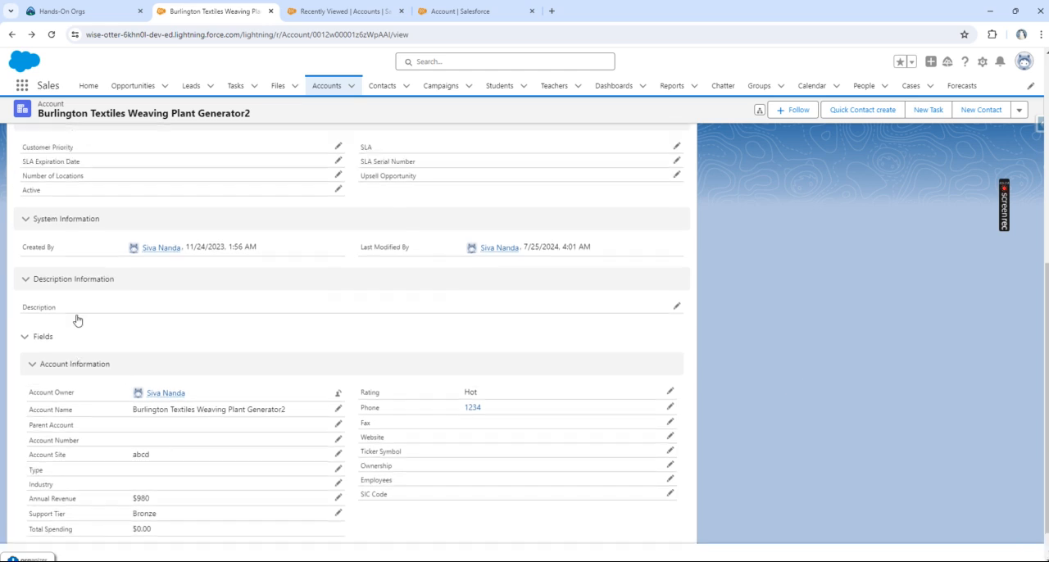
pyautogui.scroll(-5, 94, 280)
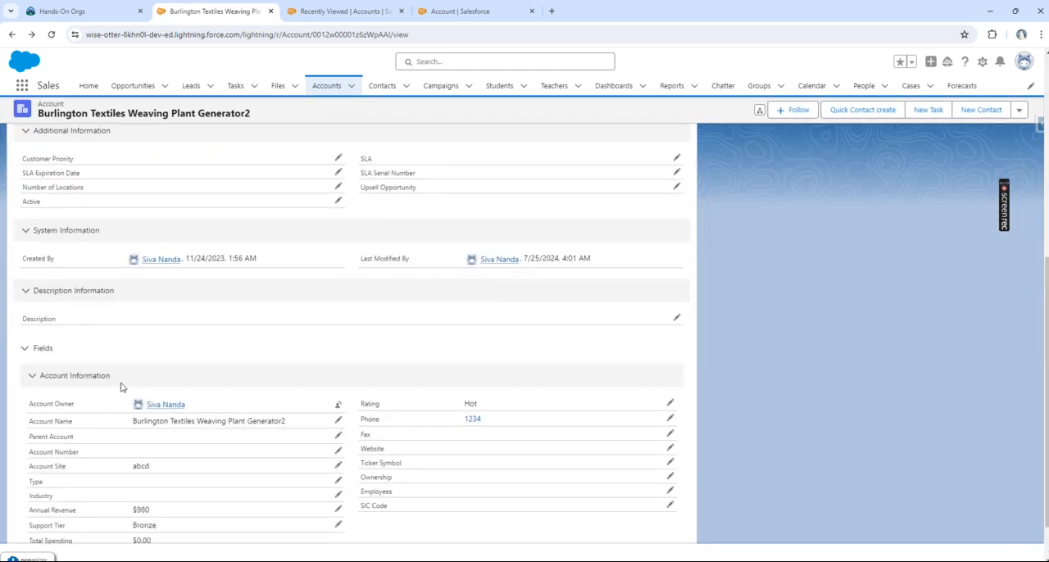
pyautogui.scroll(1, 126, 329)
pyautogui.scroll(-2, 125, 329)
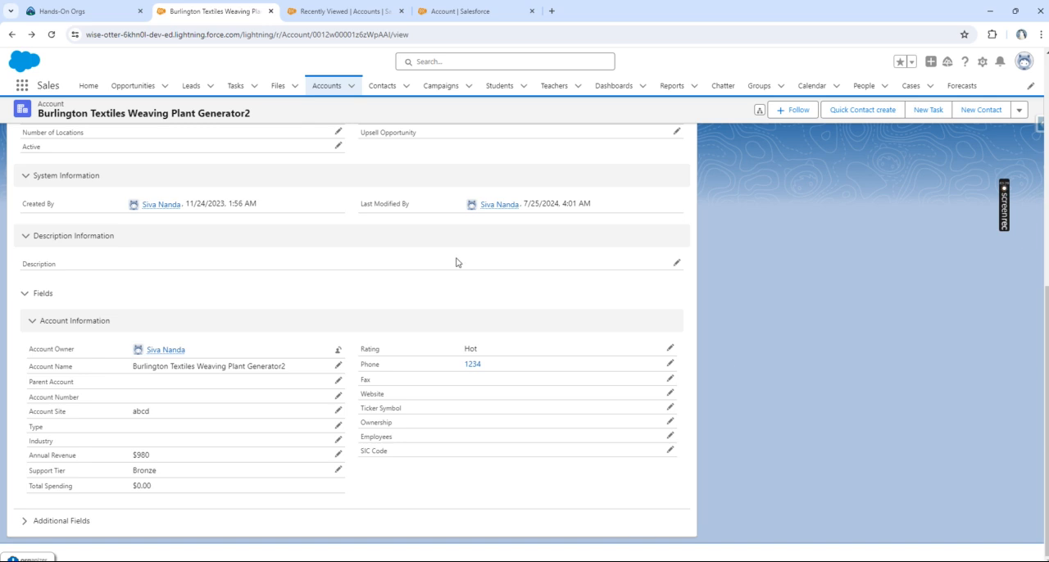
pyautogui.scroll(6, 70, 169)
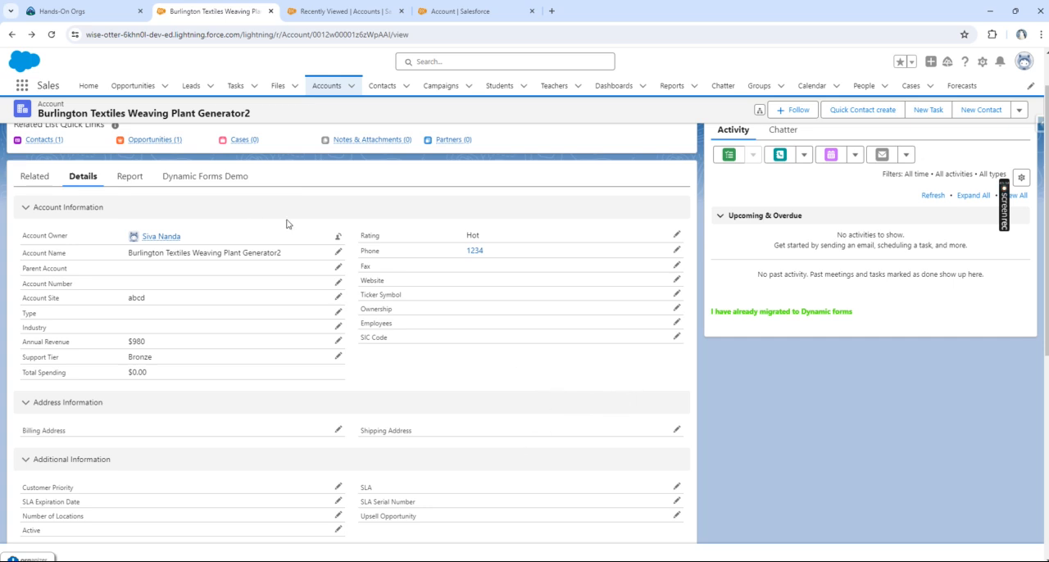
pyautogui.scroll(1, 390, 231)
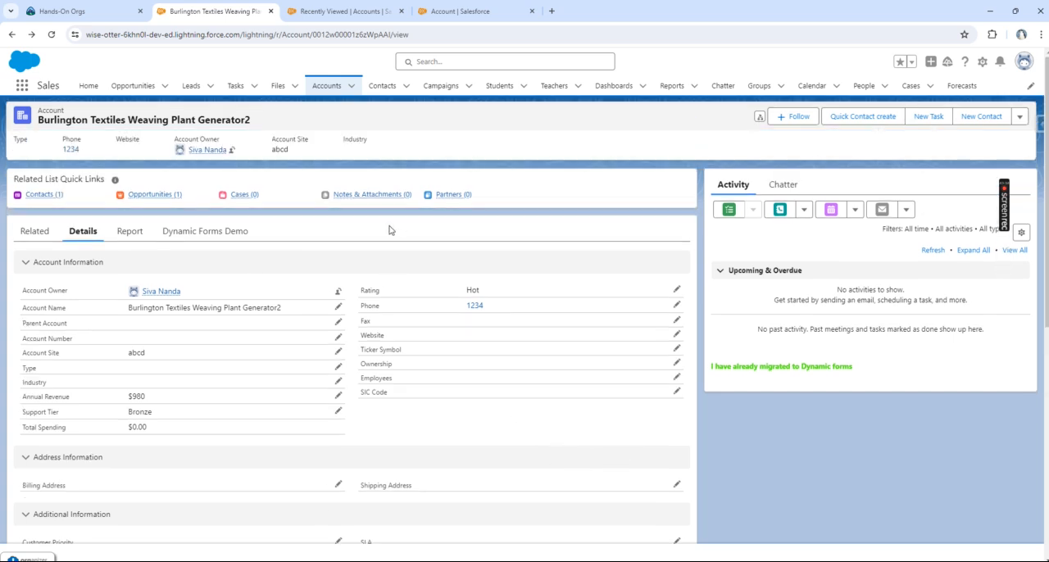
# Step: Search the web in a new browser tab for dynamic forms limitations in Salesforce and open the Dynamic Forms Limitations help article
pyautogui.click(553, 11)
pyautogui.write('dyna')
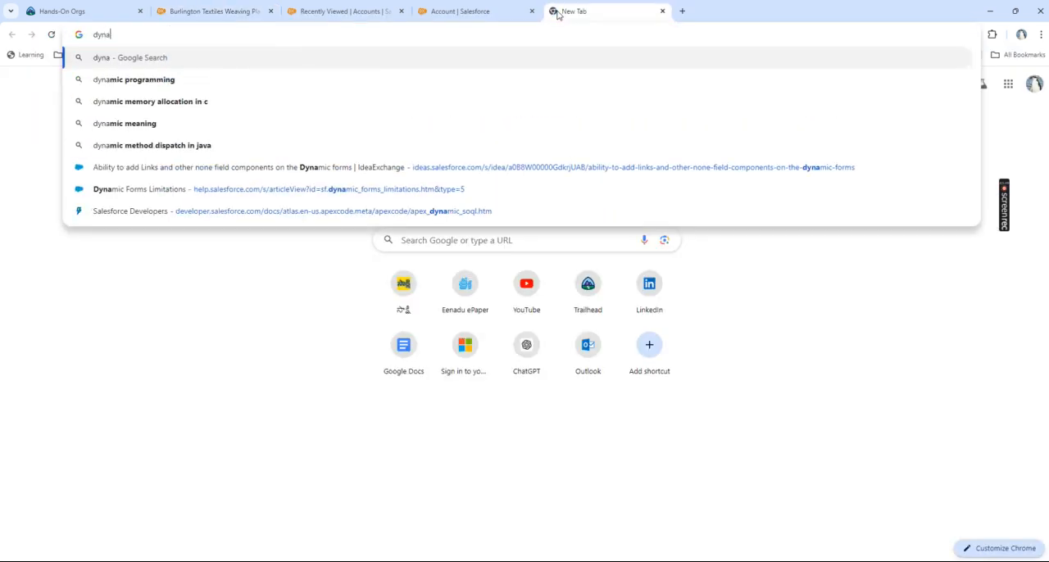
pyautogui.write('mic forms limitat')
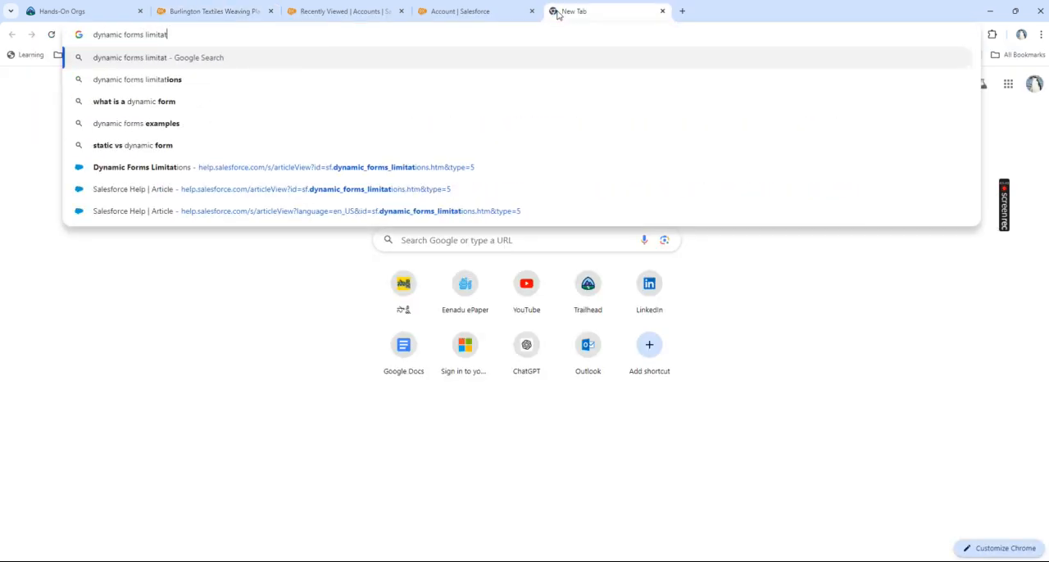
pyautogui.write('ions iin salesforc')
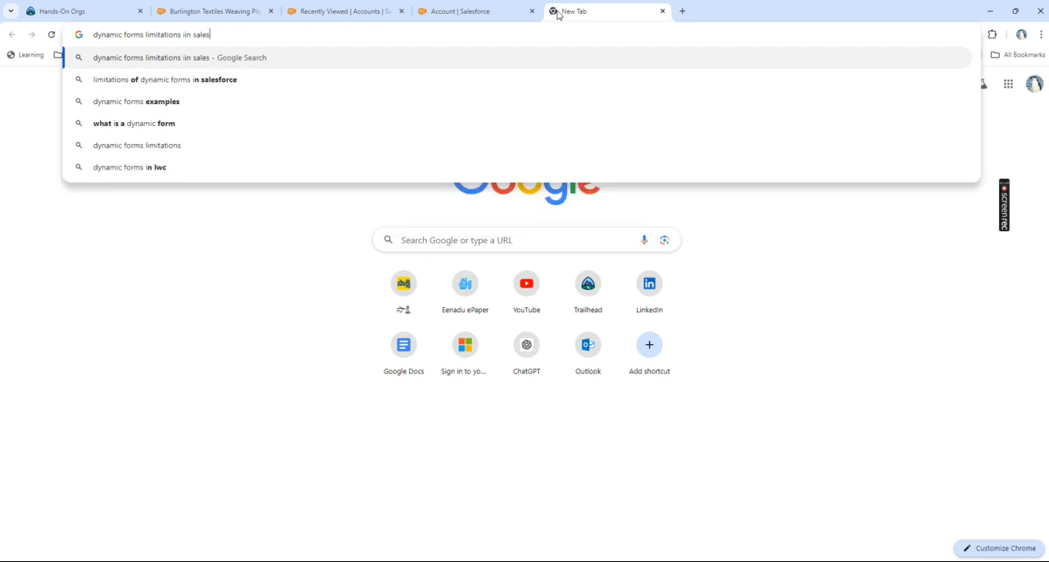
pyautogui.write('e')
pyautogui.press('Return')
pyautogui.click(253, 227)
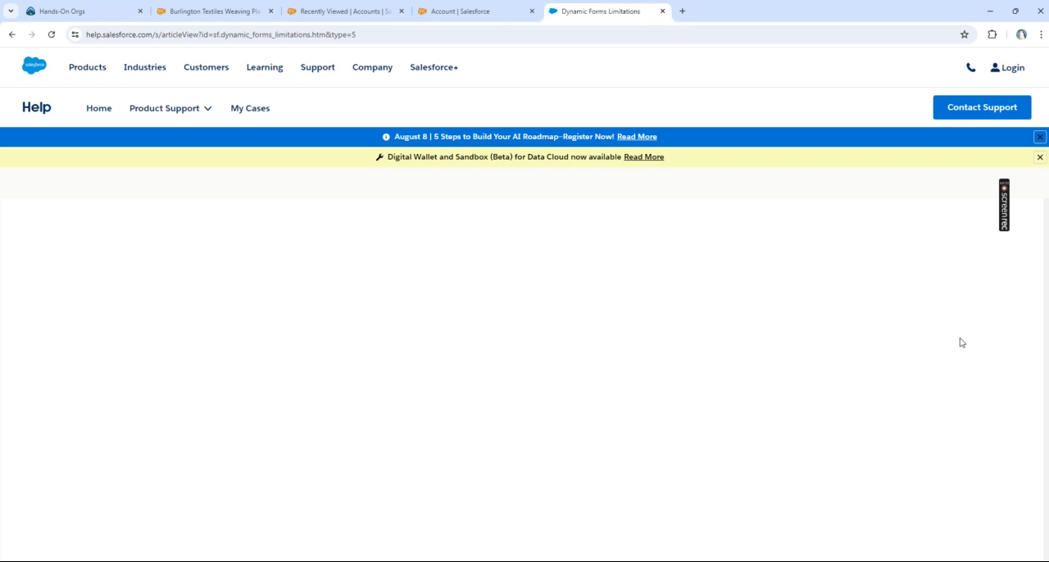
# Step: Read through the general and migration limitations in the Dynamic Forms help article
pyautogui.scroll(-7, 620, 371)
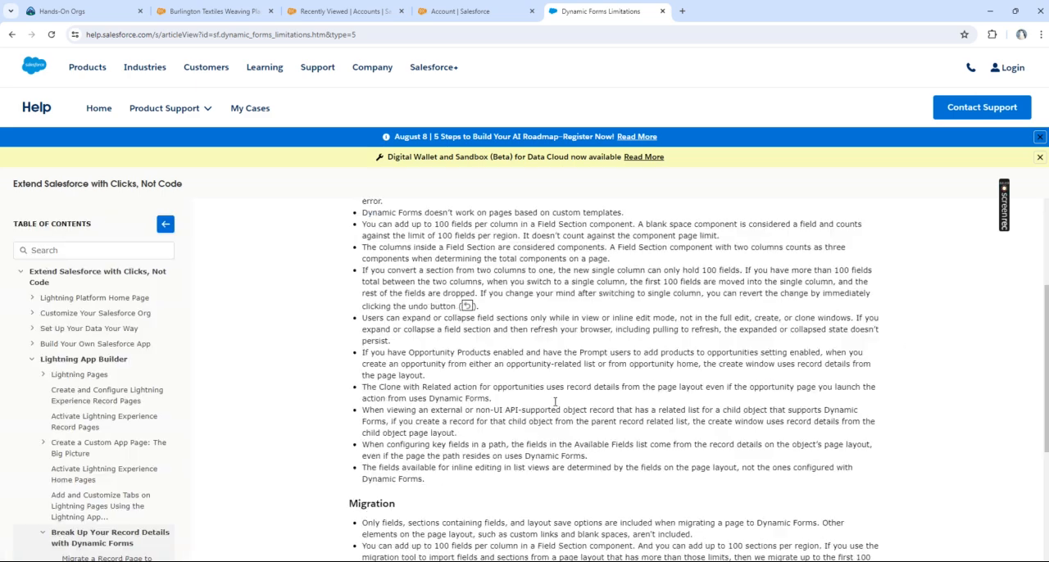
pyautogui.scroll(8, 552, 408)
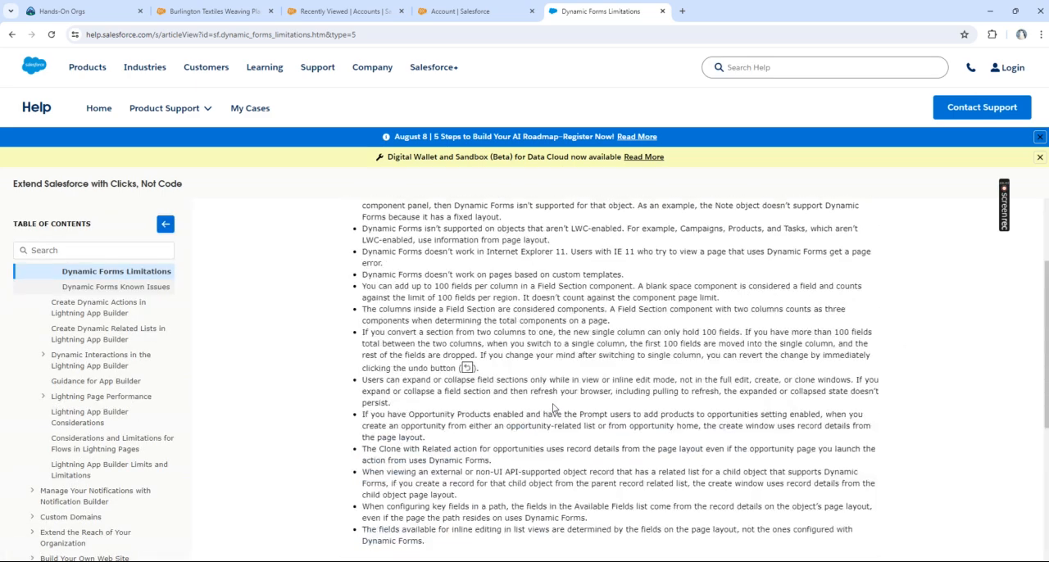
pyautogui.scroll(-5, 599, 382)
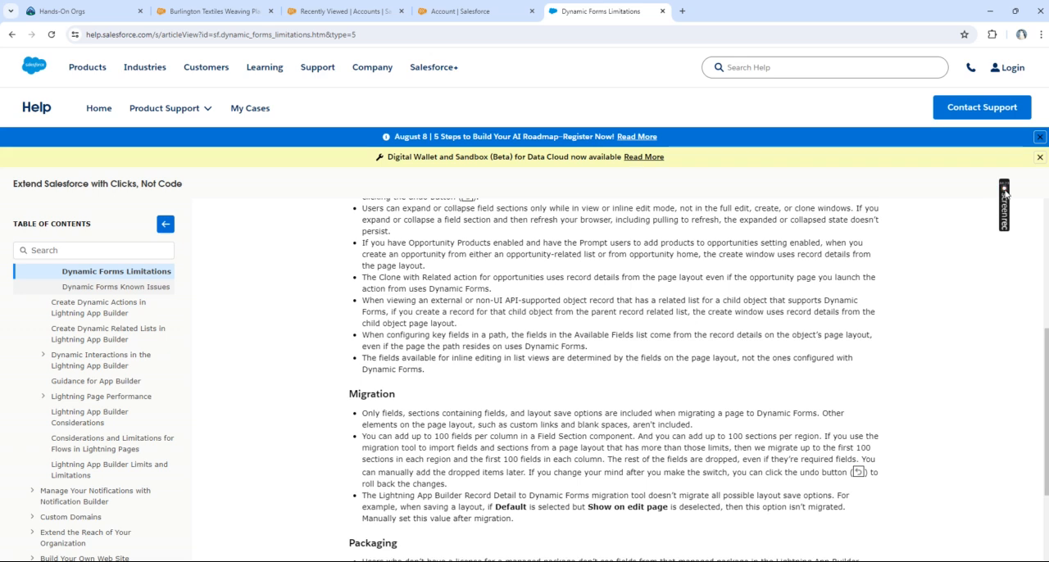
pyautogui.moveTo(1007, 209)
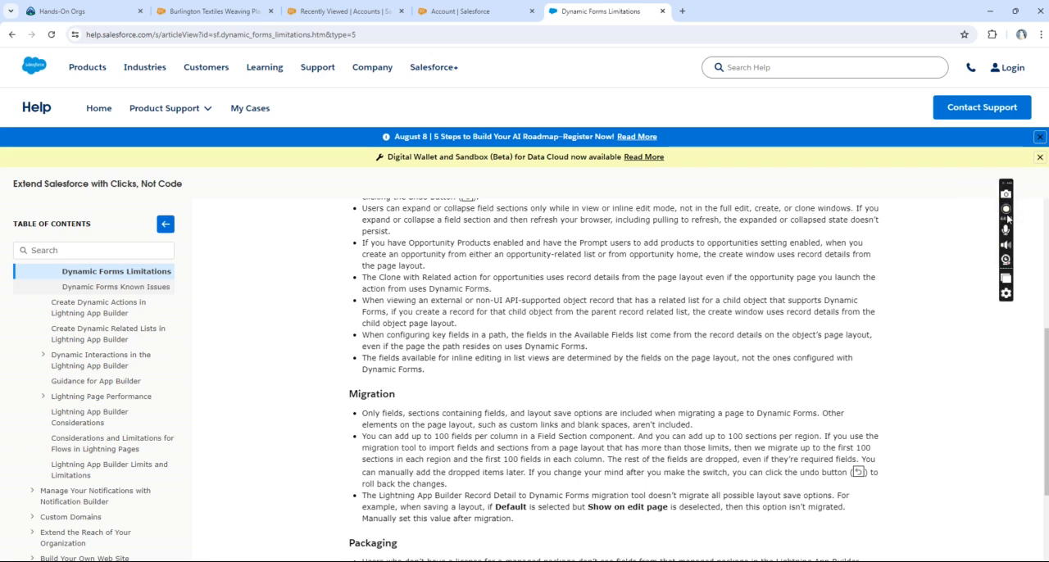